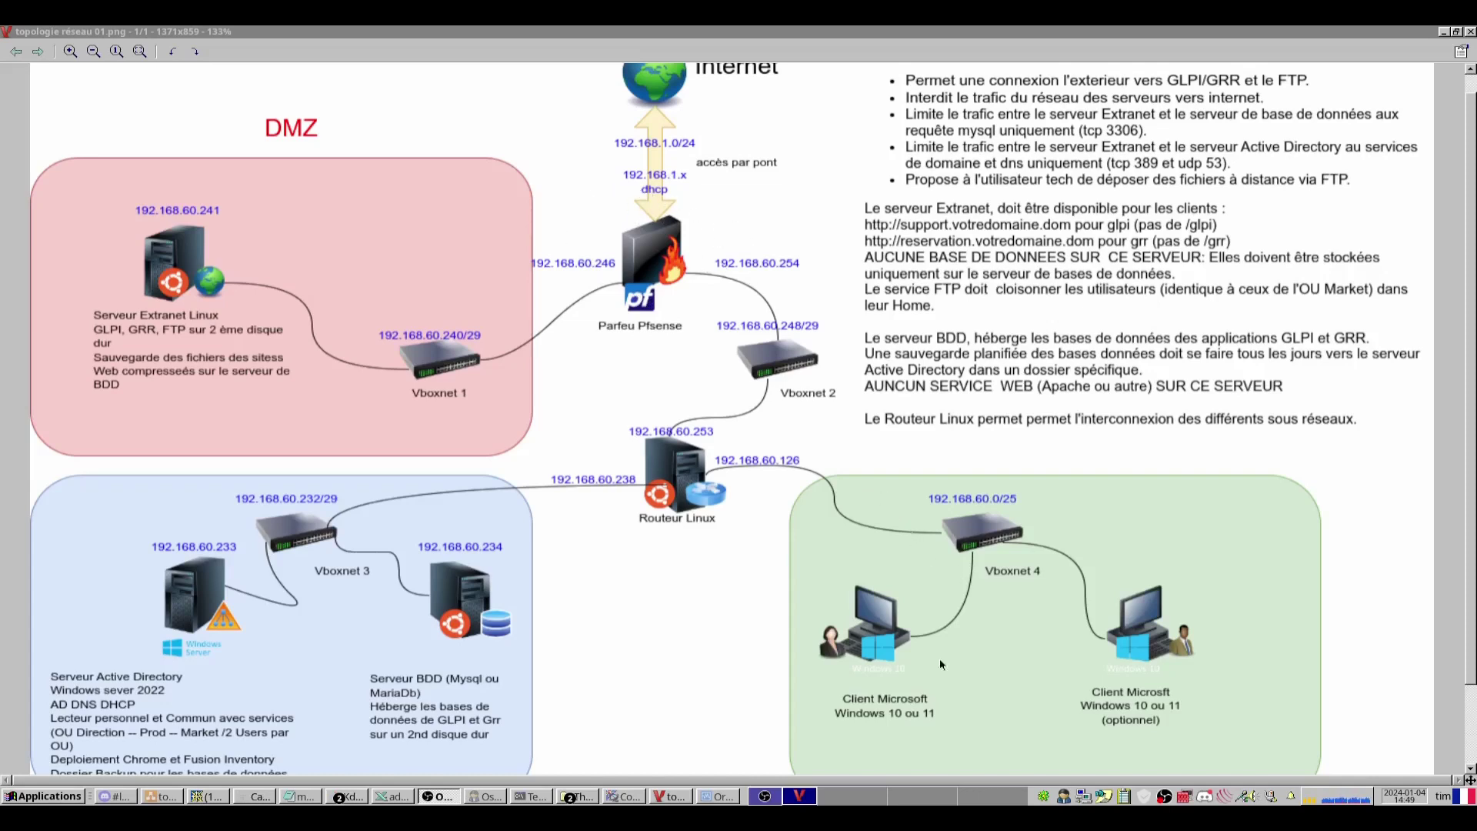
Start a sticky note listing WAN 192.168.1.x dhcp, LAN 192.168.60.254 and DMZ 192.168.60.246.
{"action": "left_click", "coordinate": [1124, 795]}
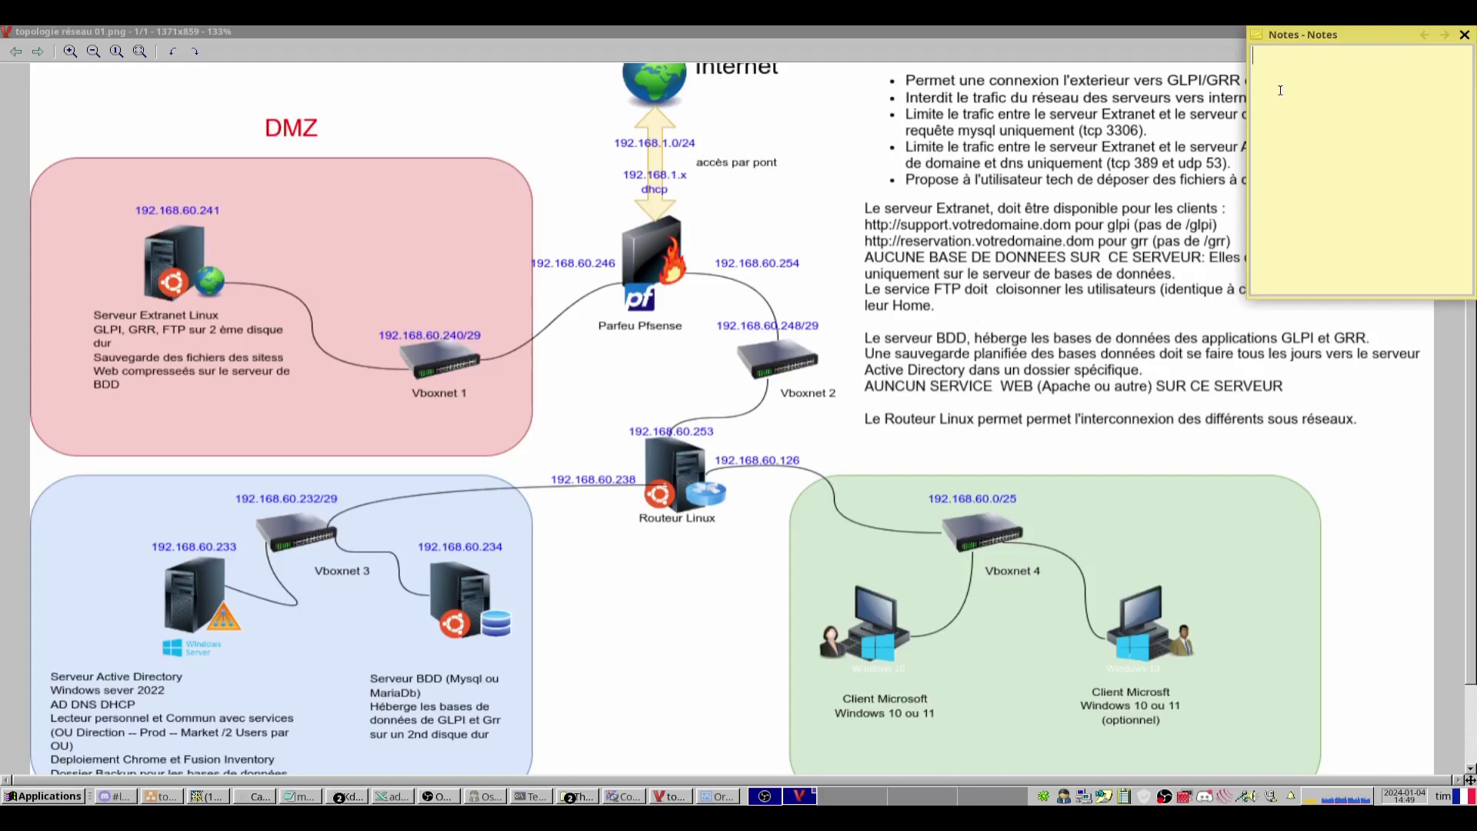
{"action": "type", "text": "WAN 192.168.1.x dhcp"}
{"action": "key", "text": "Return"}
{"action": "type", "text": "LAN"}
{"action": "type", "text": "192.168.60.254"}
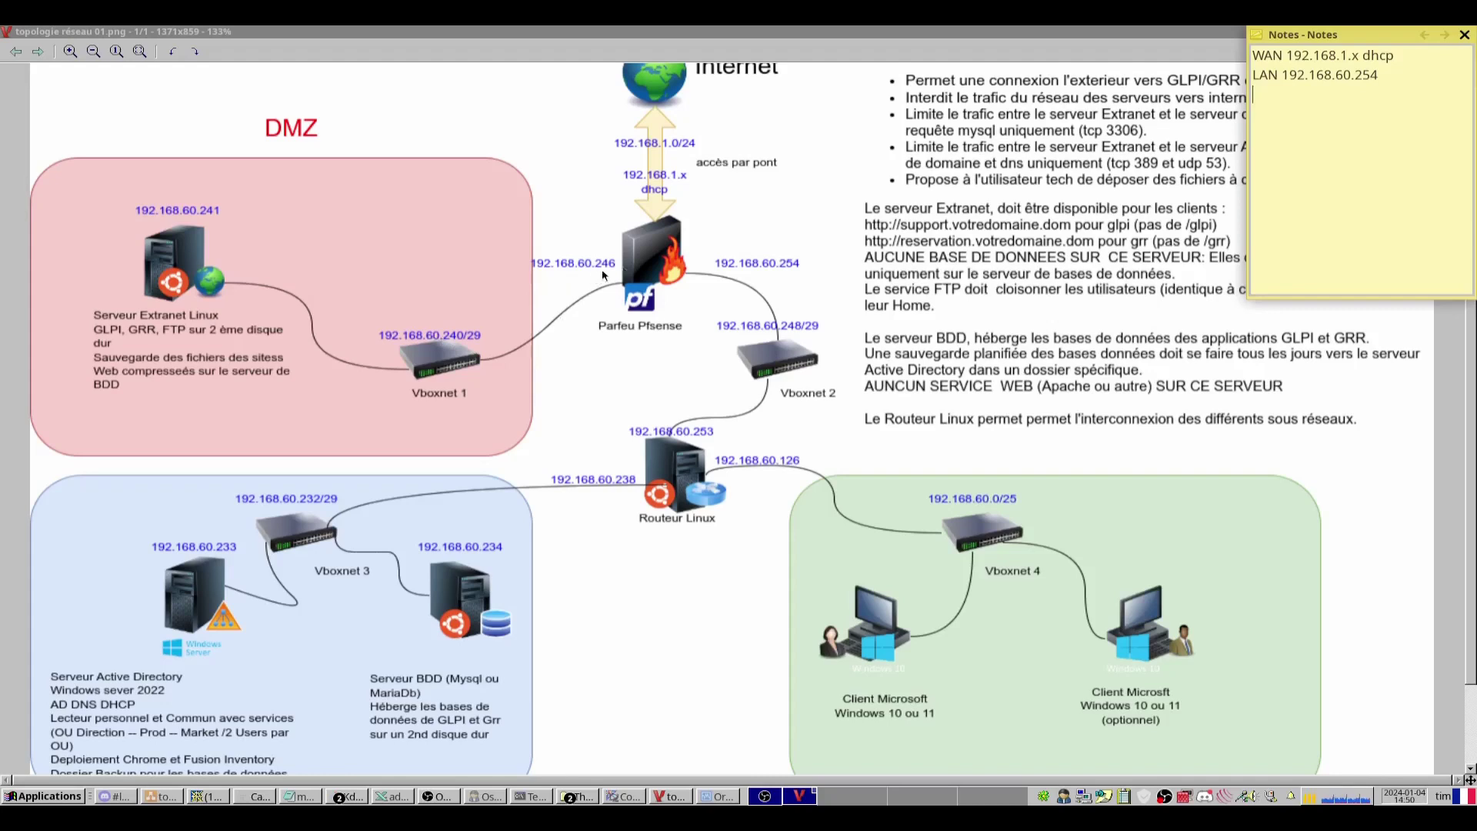
{"action": "type", "text": "DMZ 192.168.60.246"}
Space the address entries apart with blank lines, then bring VirtualBox to the front.
{"action": "key", "text": "Up"}
{"action": "key", "text": "Up"}
{"action": "key", "text": "Home"}
{"action": "key", "text": "Return"}
{"action": "key", "text": "Down"}
{"action": "key", "text": "Return"}
{"action": "key", "text": "Up"}
{"action": "key", "text": "Up"}
{"action": "key", "text": "Up"}
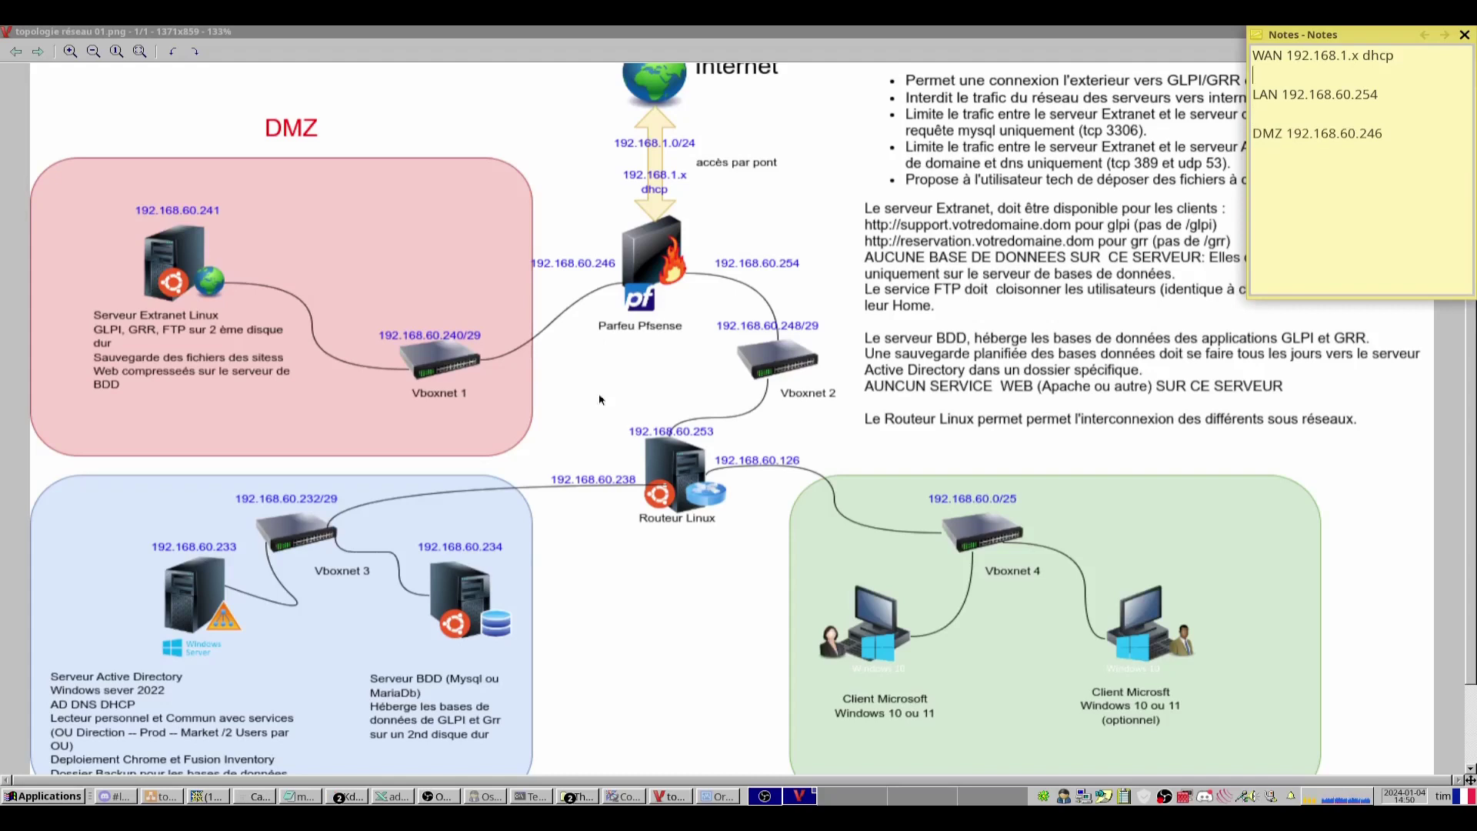
{"action": "left_click", "coordinate": [711, 797]}
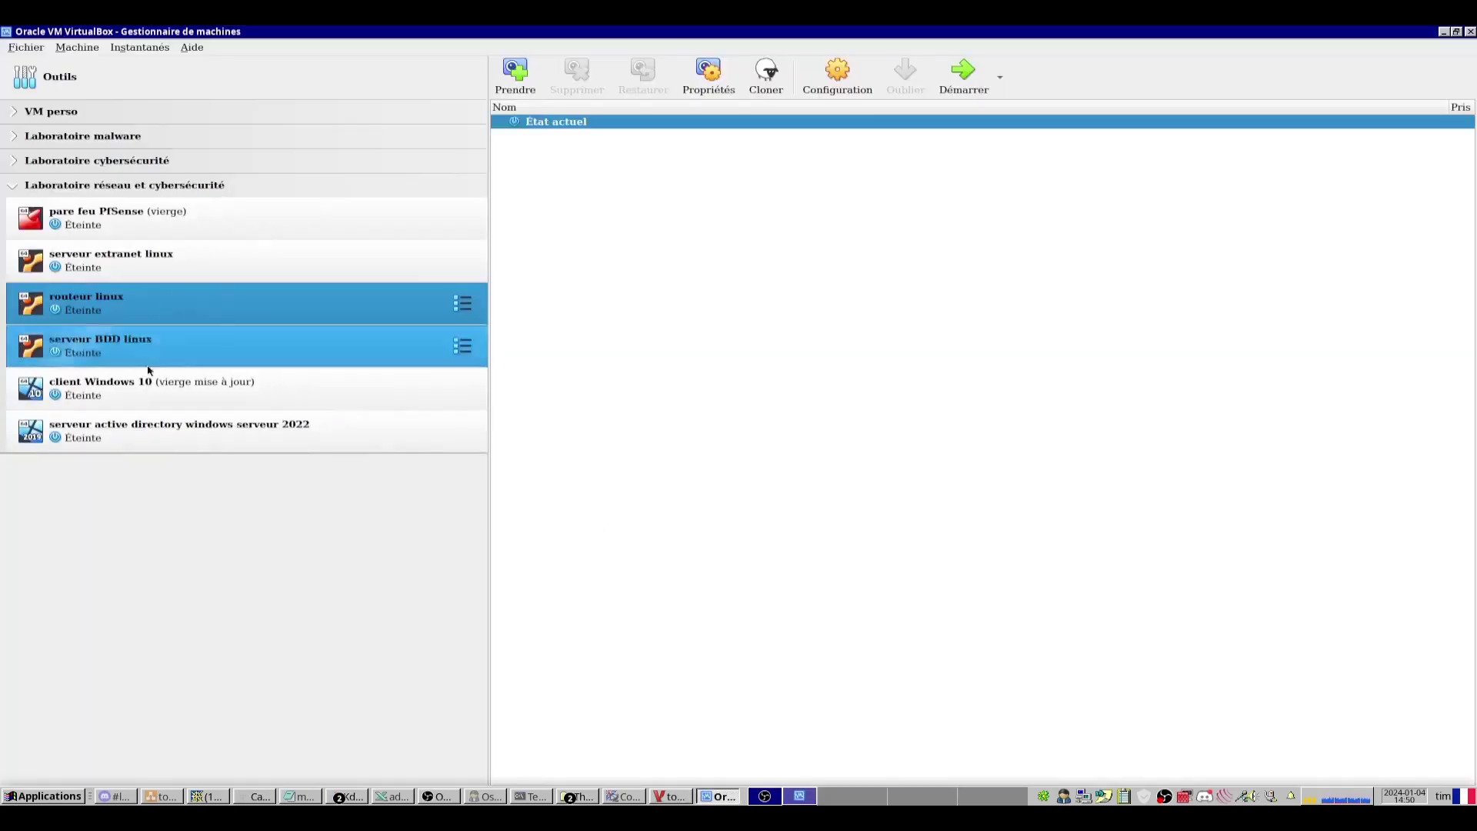
Open the pfSense VM's network settings and reveal Adapter 1's advanced options.
{"action": "left_click", "coordinate": [117, 216]}
{"action": "right_click", "coordinate": [117, 215]}
{"action": "left_click", "coordinate": [136, 226]}
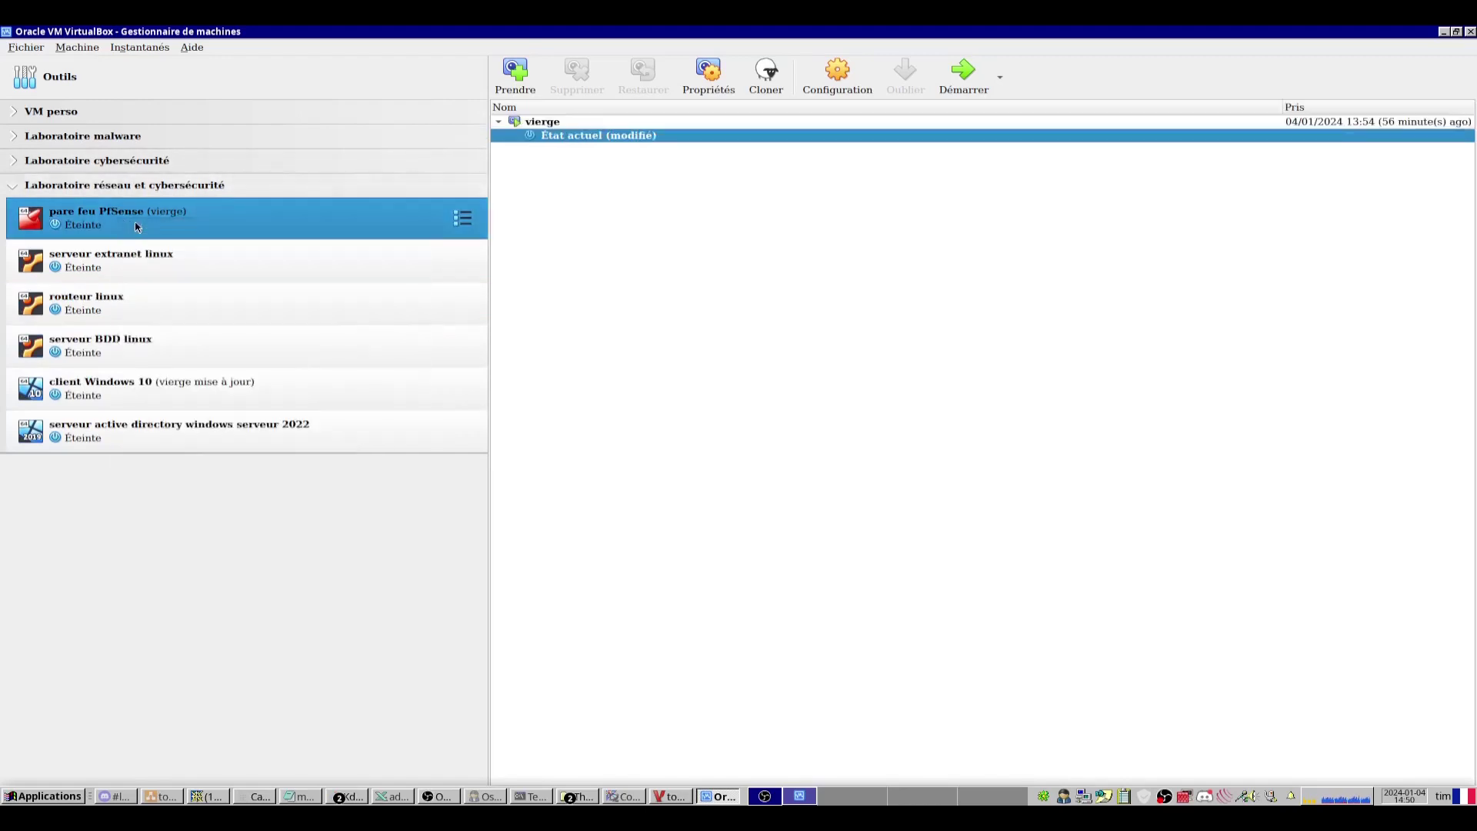
{"action": "left_click", "coordinate": [421, 399]}
{"action": "left_click", "coordinate": [639, 312]}
{"action": "left_click", "coordinate": [681, 312]}
{"action": "left_click", "coordinate": [537, 314]}
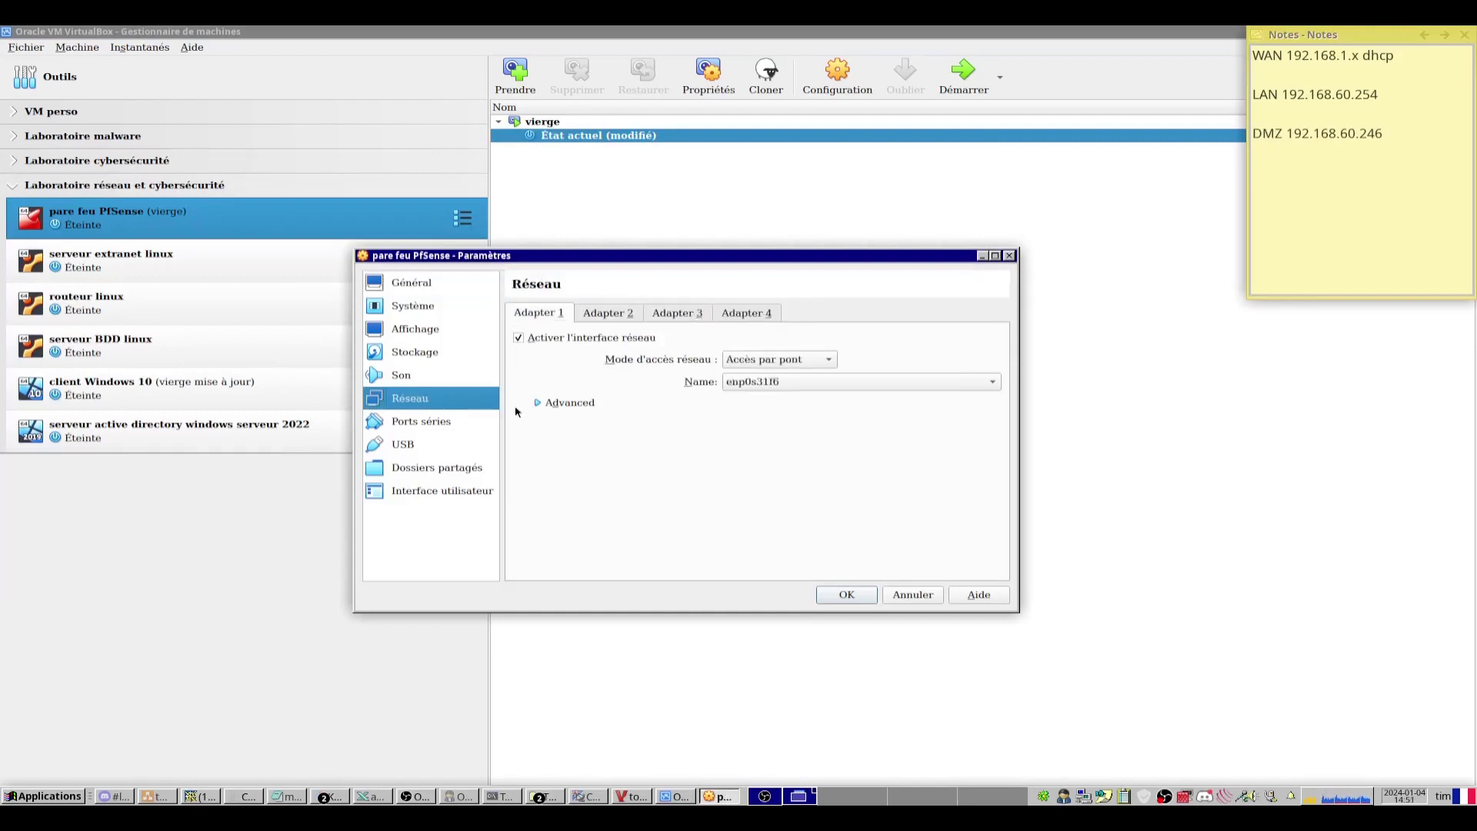
{"action": "left_click", "coordinate": [539, 401]}
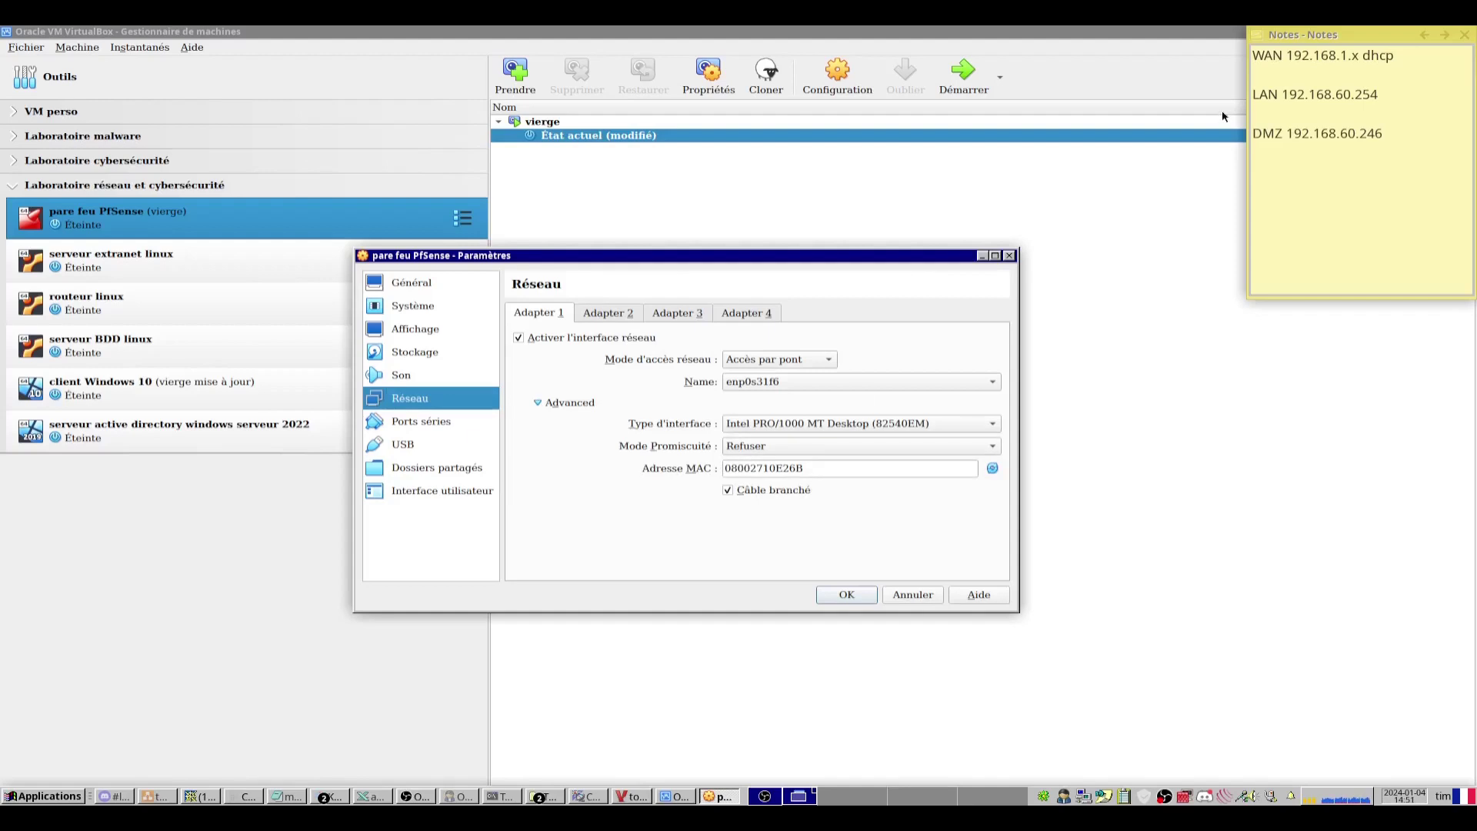
Note the WAN MAC 08002710E26B and paste the second adapter's MAC under DMZ.
{"action": "left_click", "coordinate": [1457, 144]}
{"action": "type", "text": "08002710E26B"}
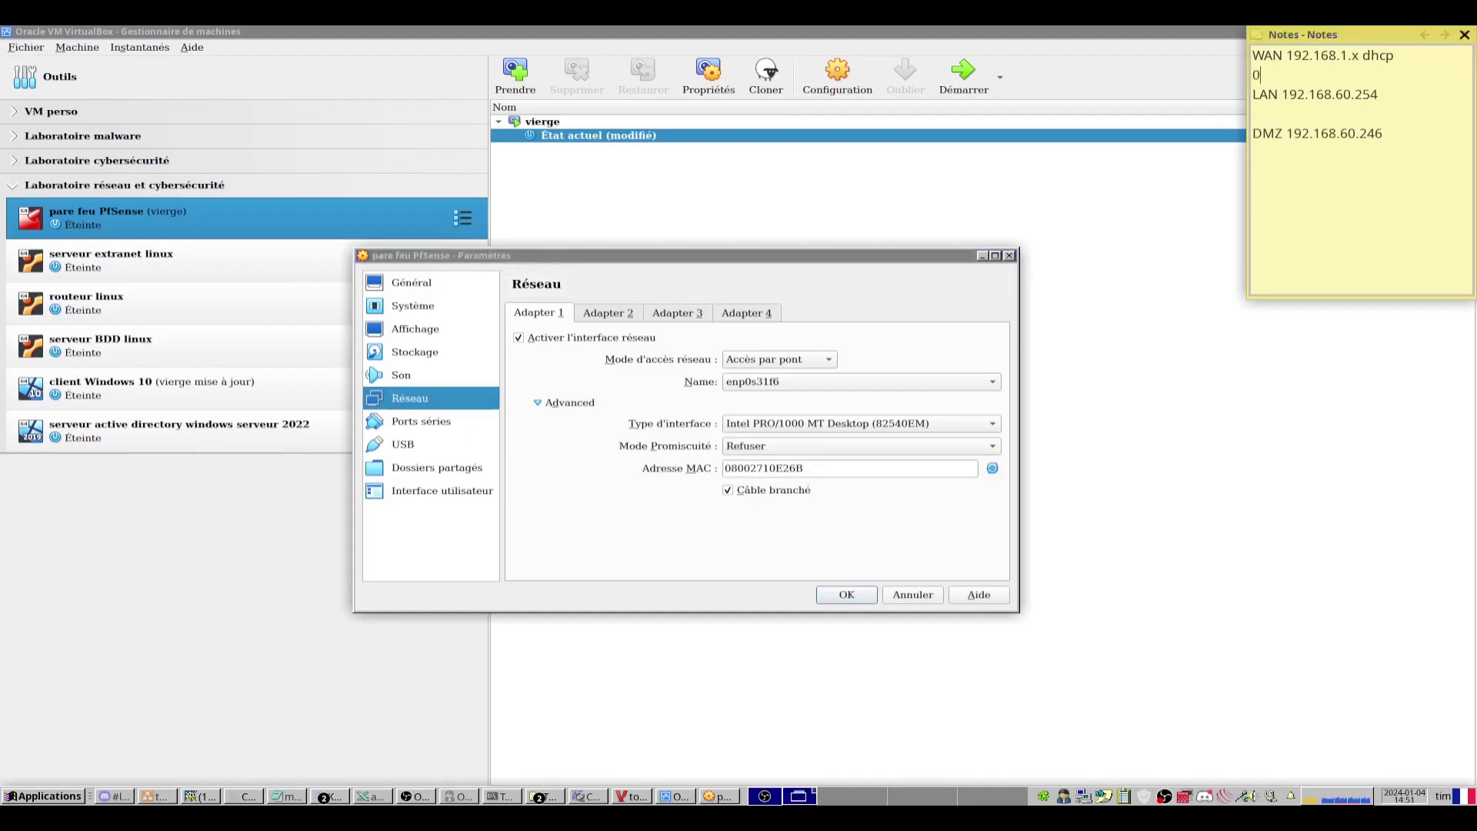
{"action": "left_click", "coordinate": [608, 313]}
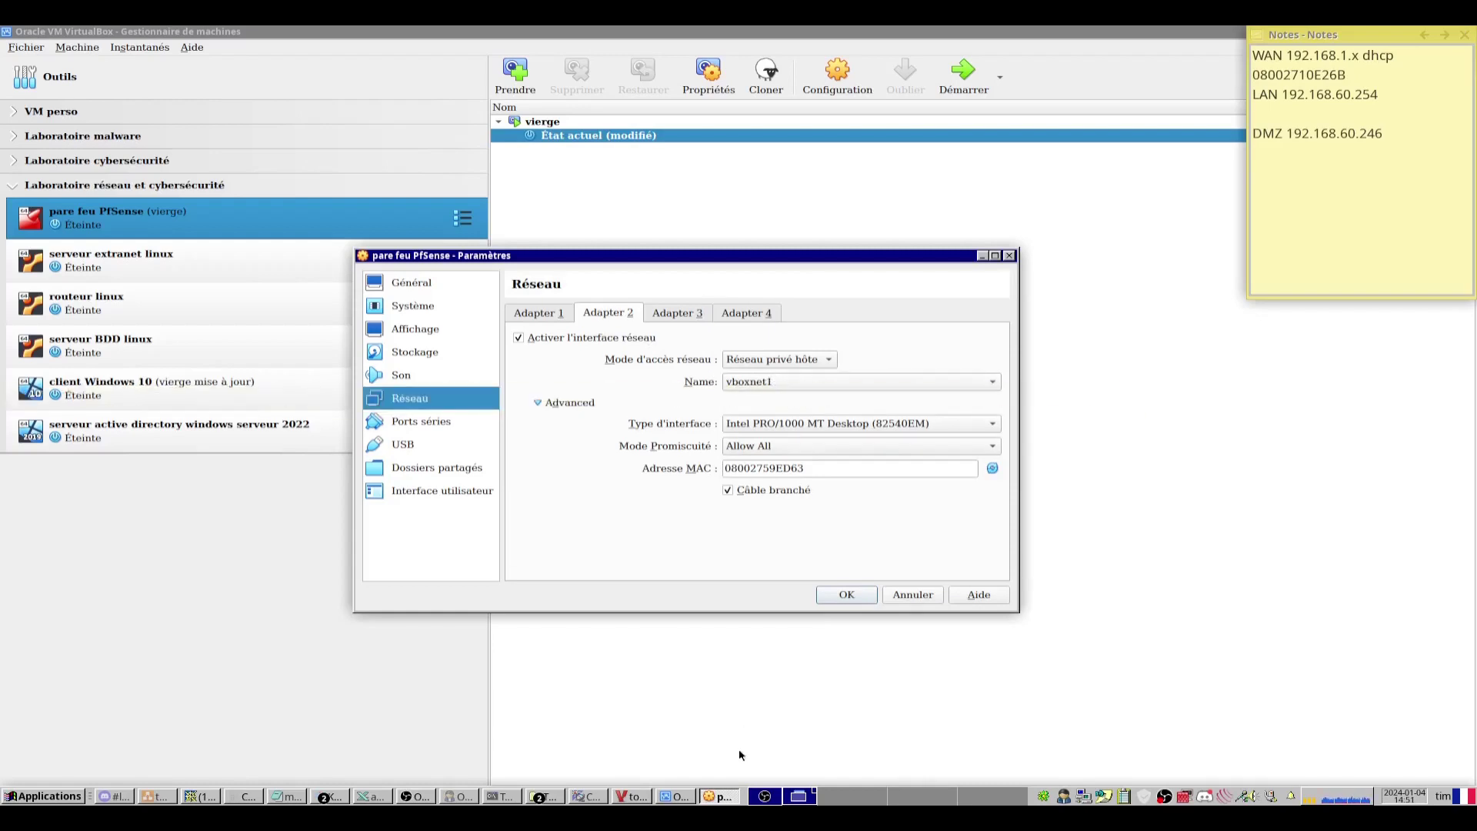
{"action": "left_click", "coordinate": [630, 795]}
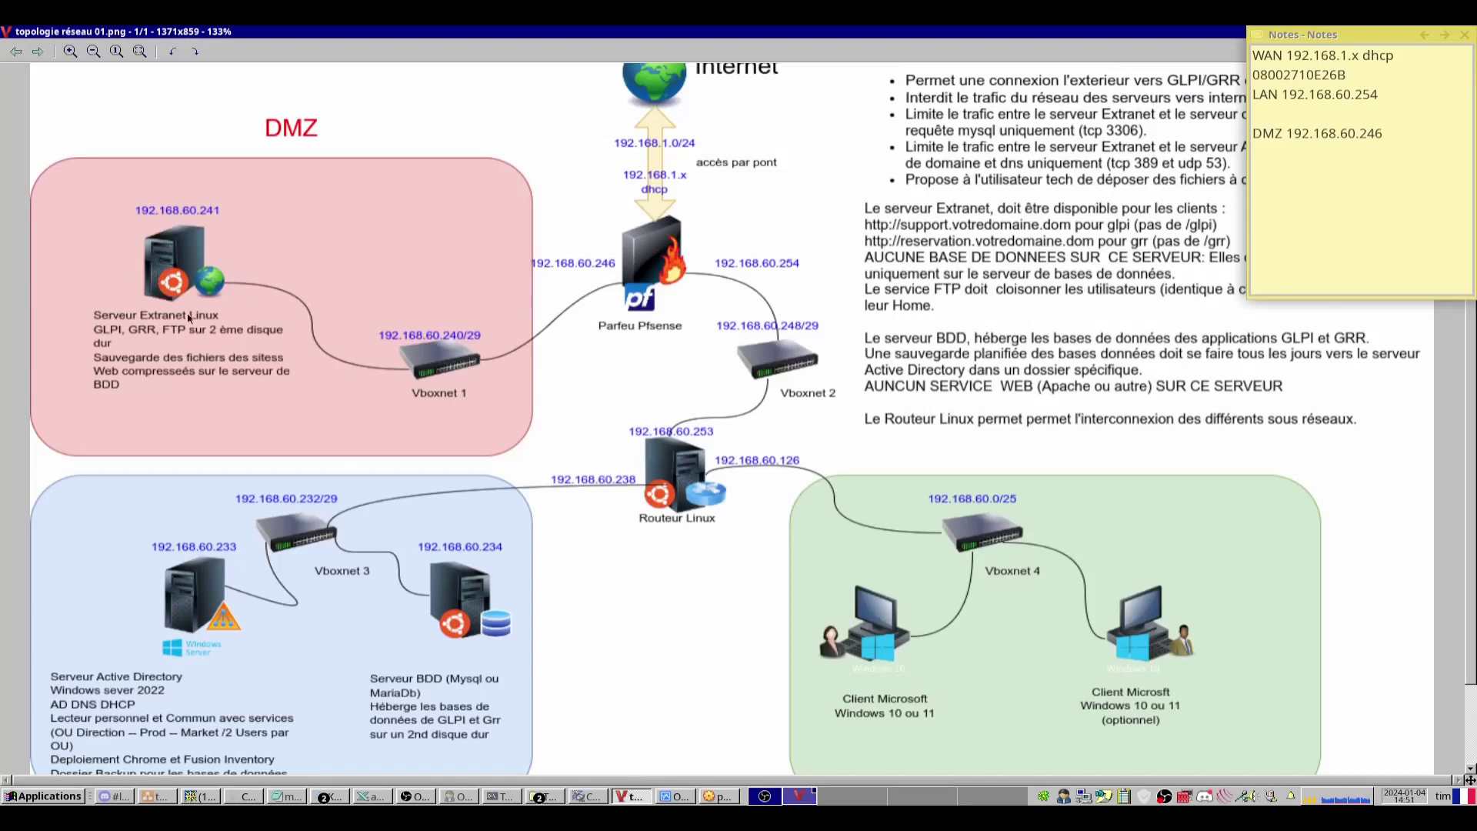
{"action": "key", "text": "alt+Tab"}
{"action": "left_click", "coordinate": [1383, 133]}
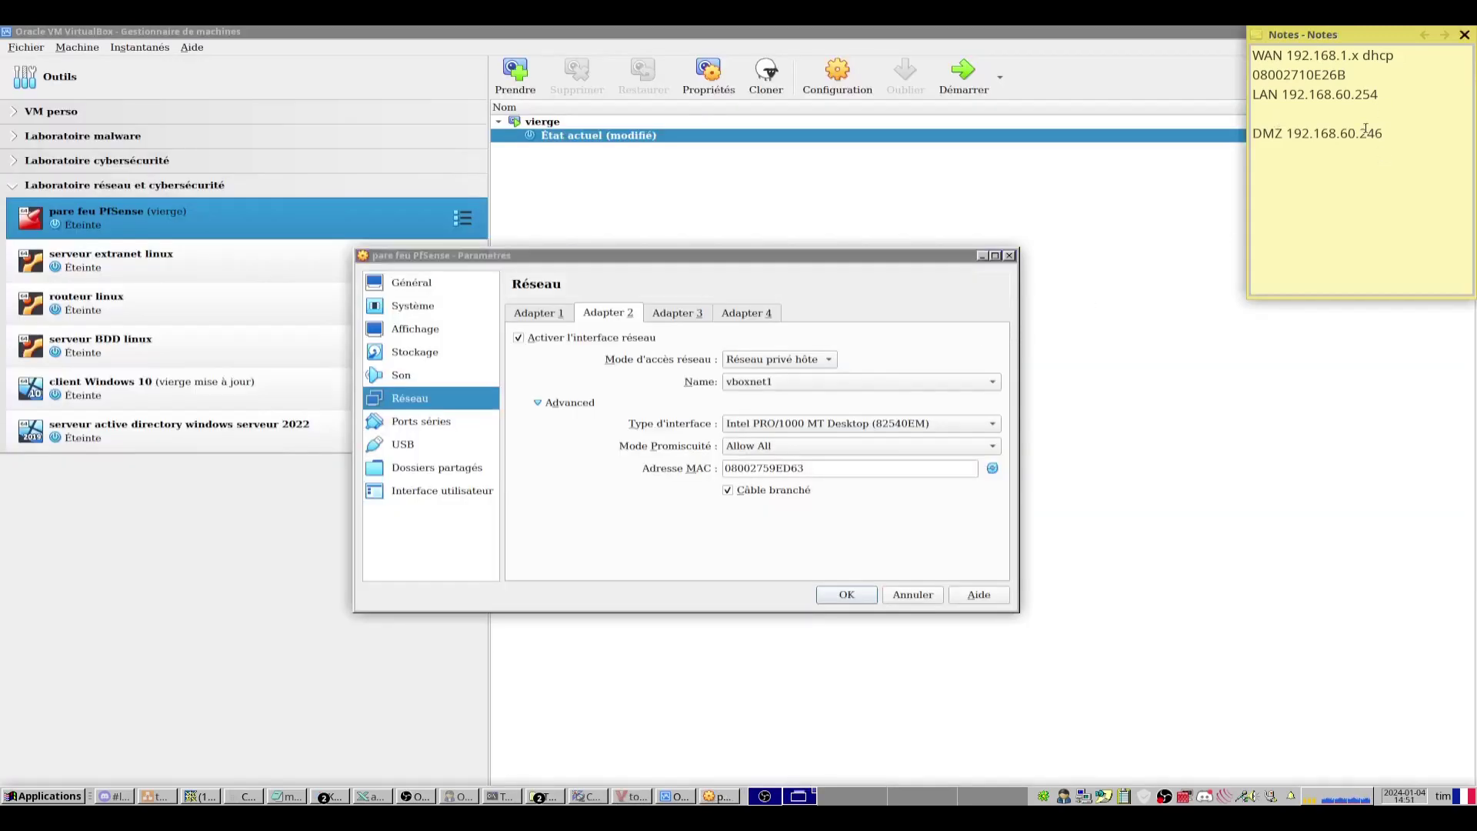
{"action": "key", "text": "Return"}
{"action": "type", "text": "08002759ED63"}
Note the third adapter's MAC 08002728AA44 under LAN and save the network settings.
{"action": "left_click", "coordinate": [659, 317]}
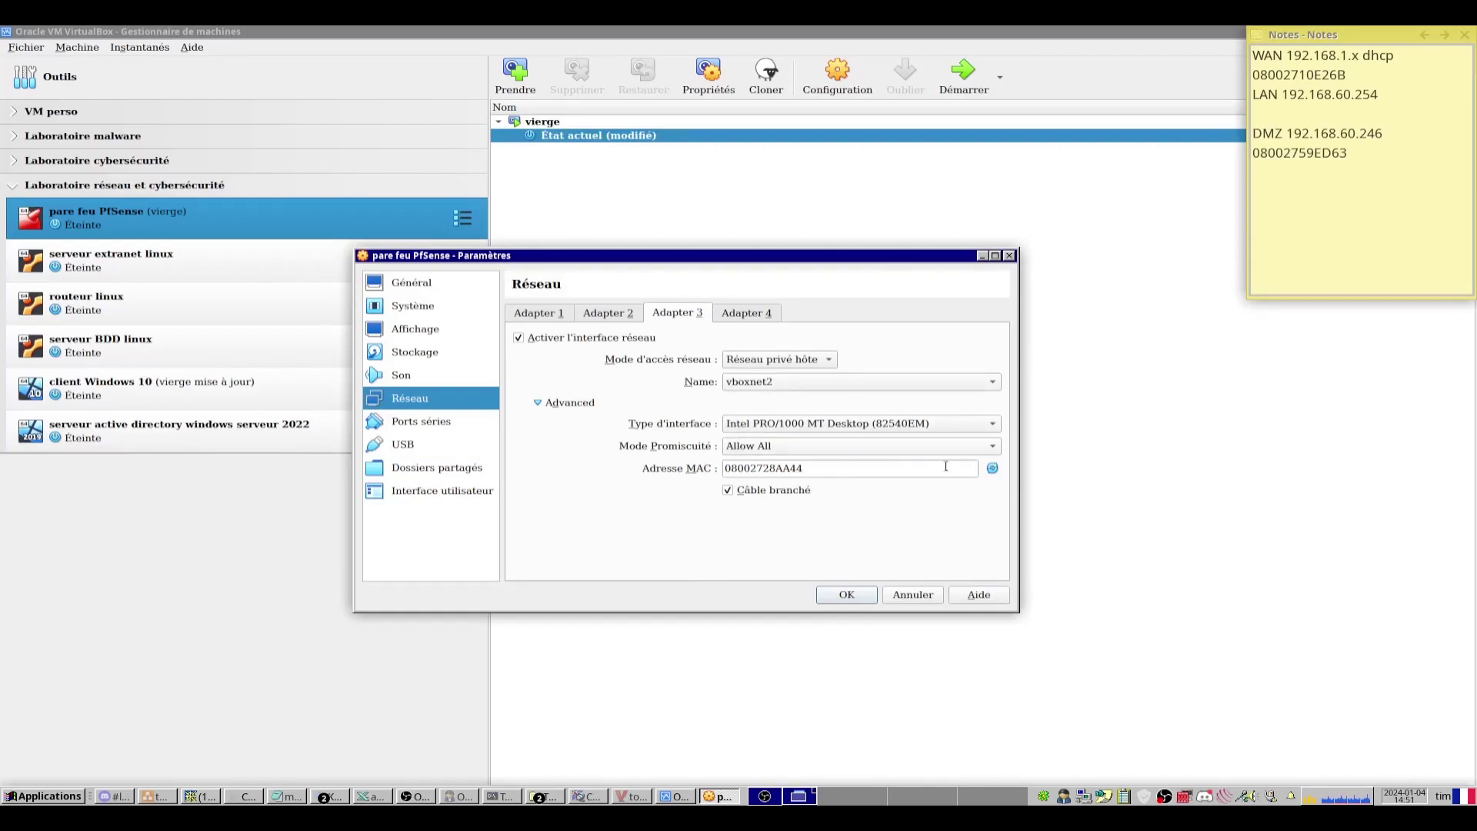
{"action": "left_click", "coordinate": [1265, 102]}
{"action": "type", "text": "08"}
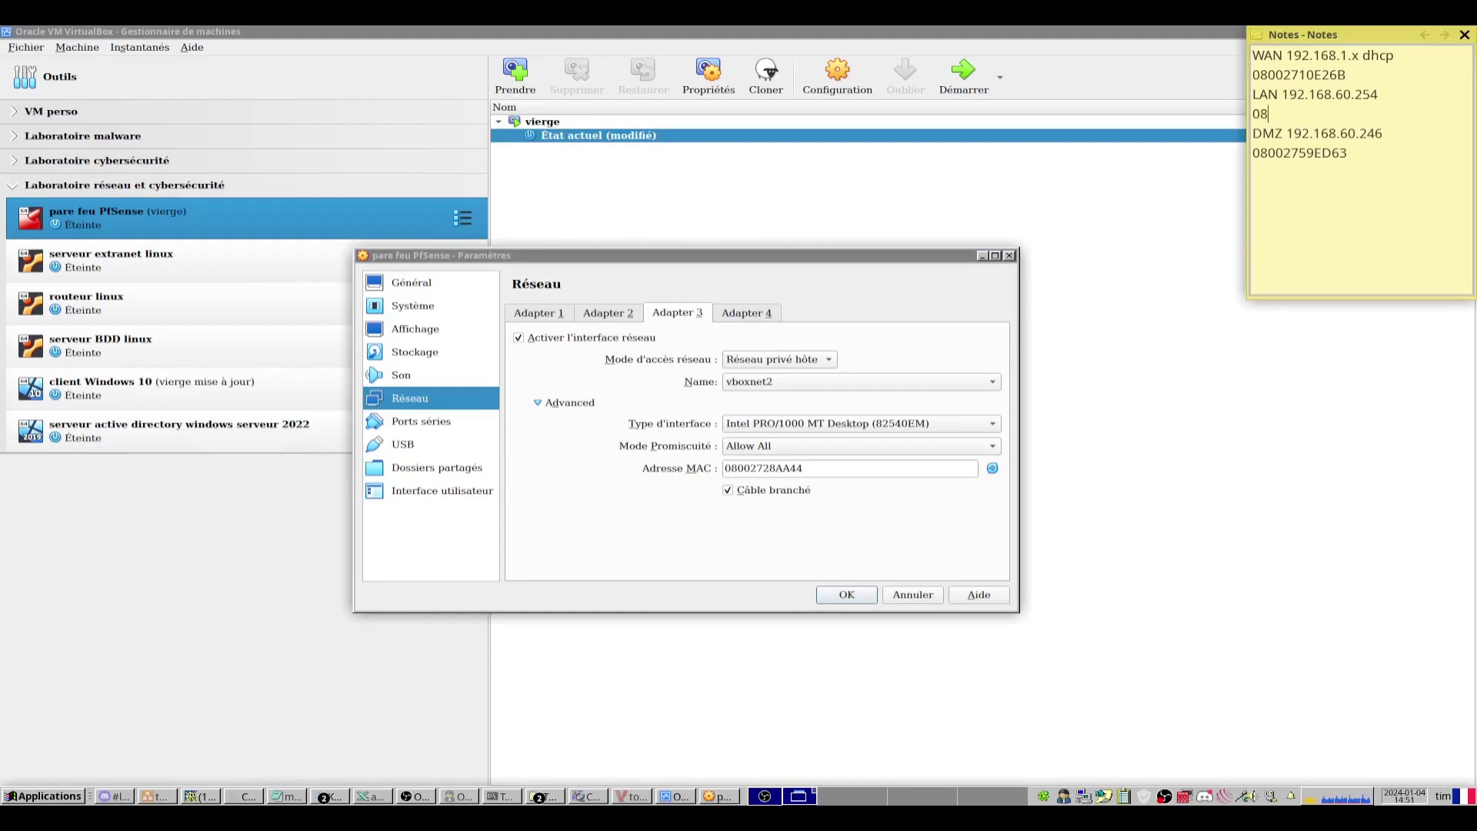
{"action": "type", "text": "002728AA44"}
{"action": "left_click", "coordinate": [844, 598]}
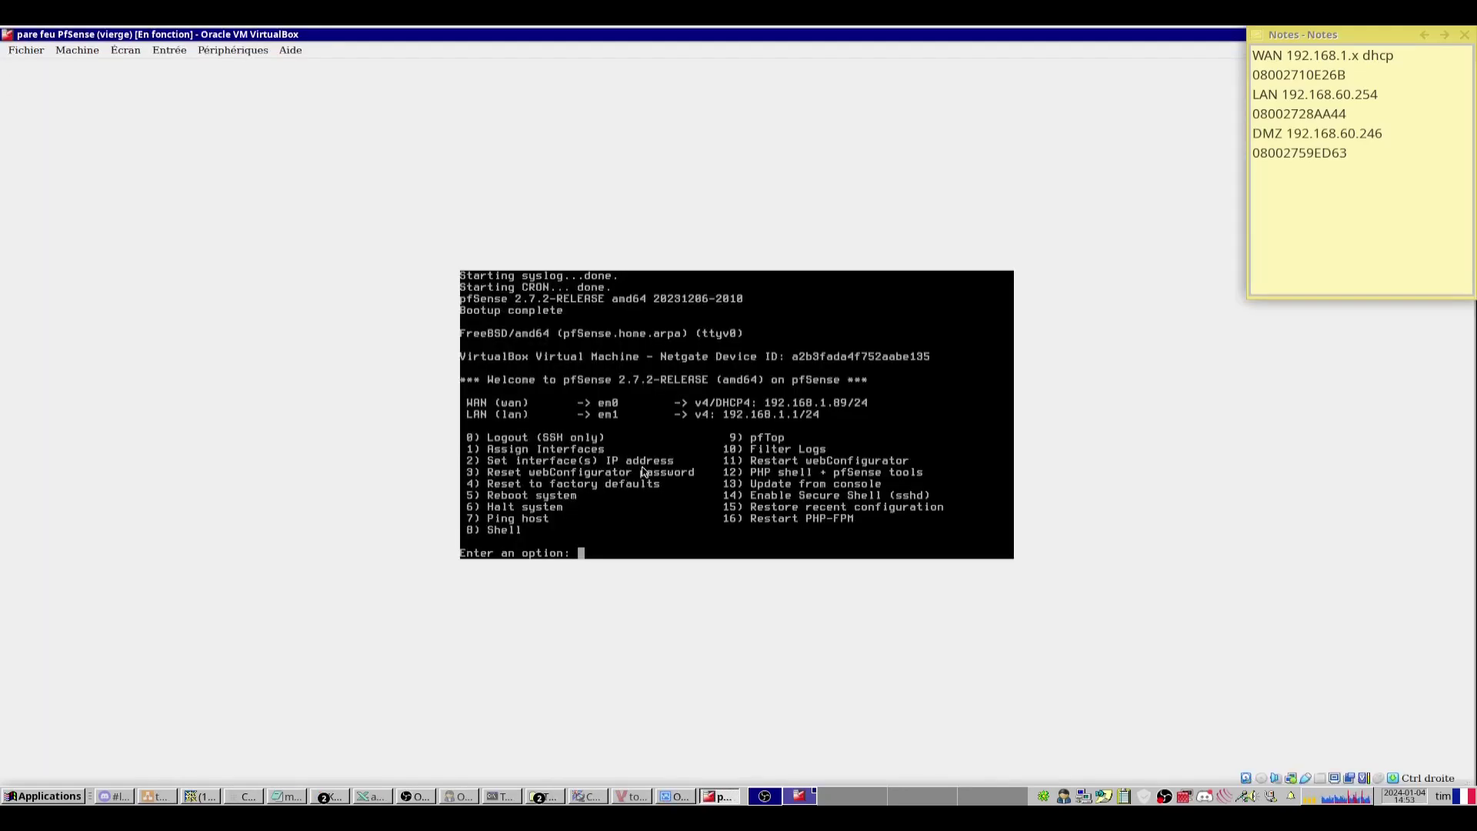
In the pfSense console, choose option 1 to assign interfaces and decline VLANs.
{"action": "left_click", "coordinate": [576, 550]}
{"action": "left_click", "coordinate": [787, 489]}
{"action": "type", "text": "1"}
{"action": "key", "text": "Return"}
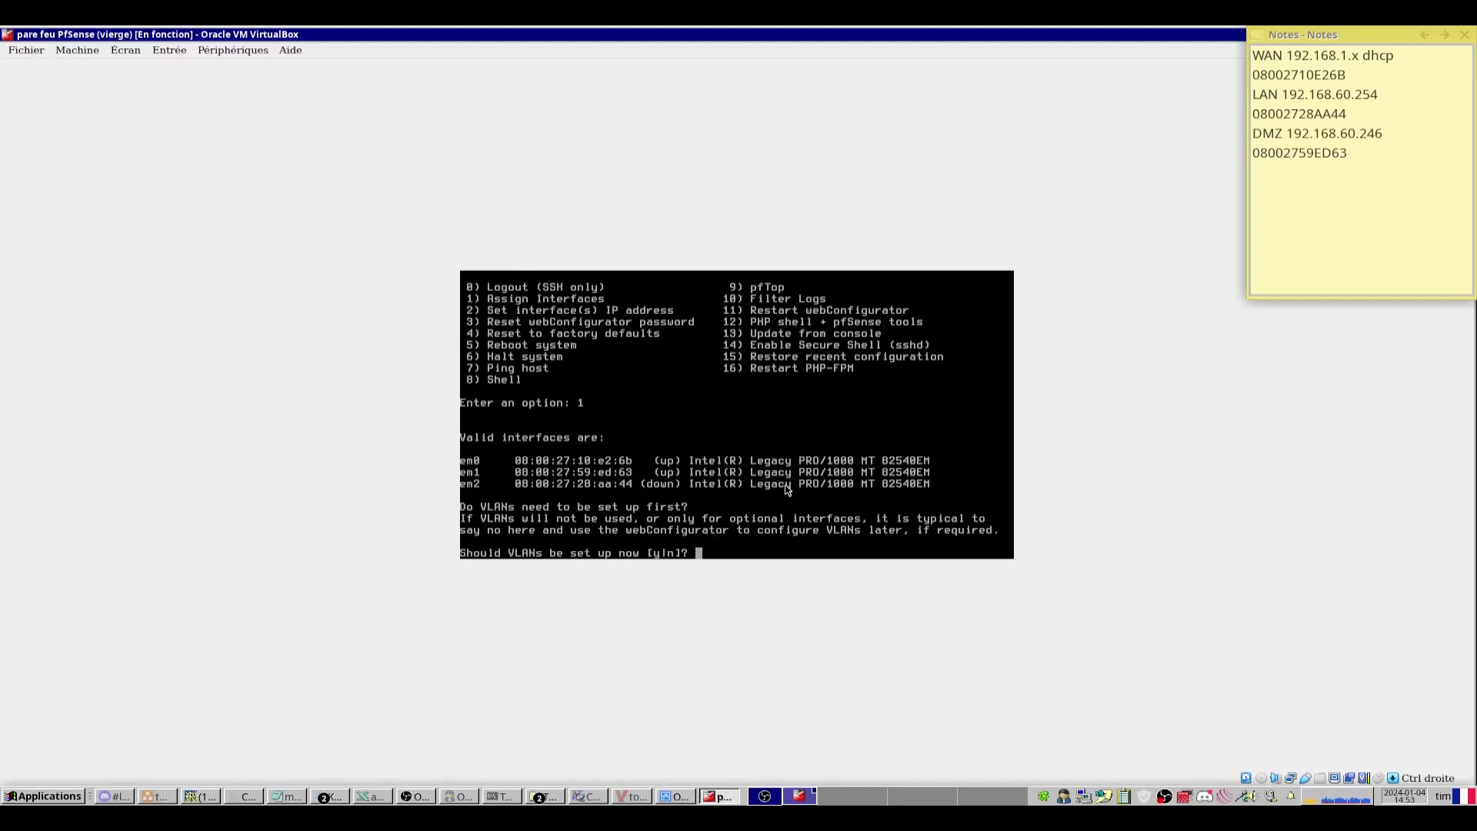
{"action": "type", "text": "n"}
{"action": "key", "text": "Return"}
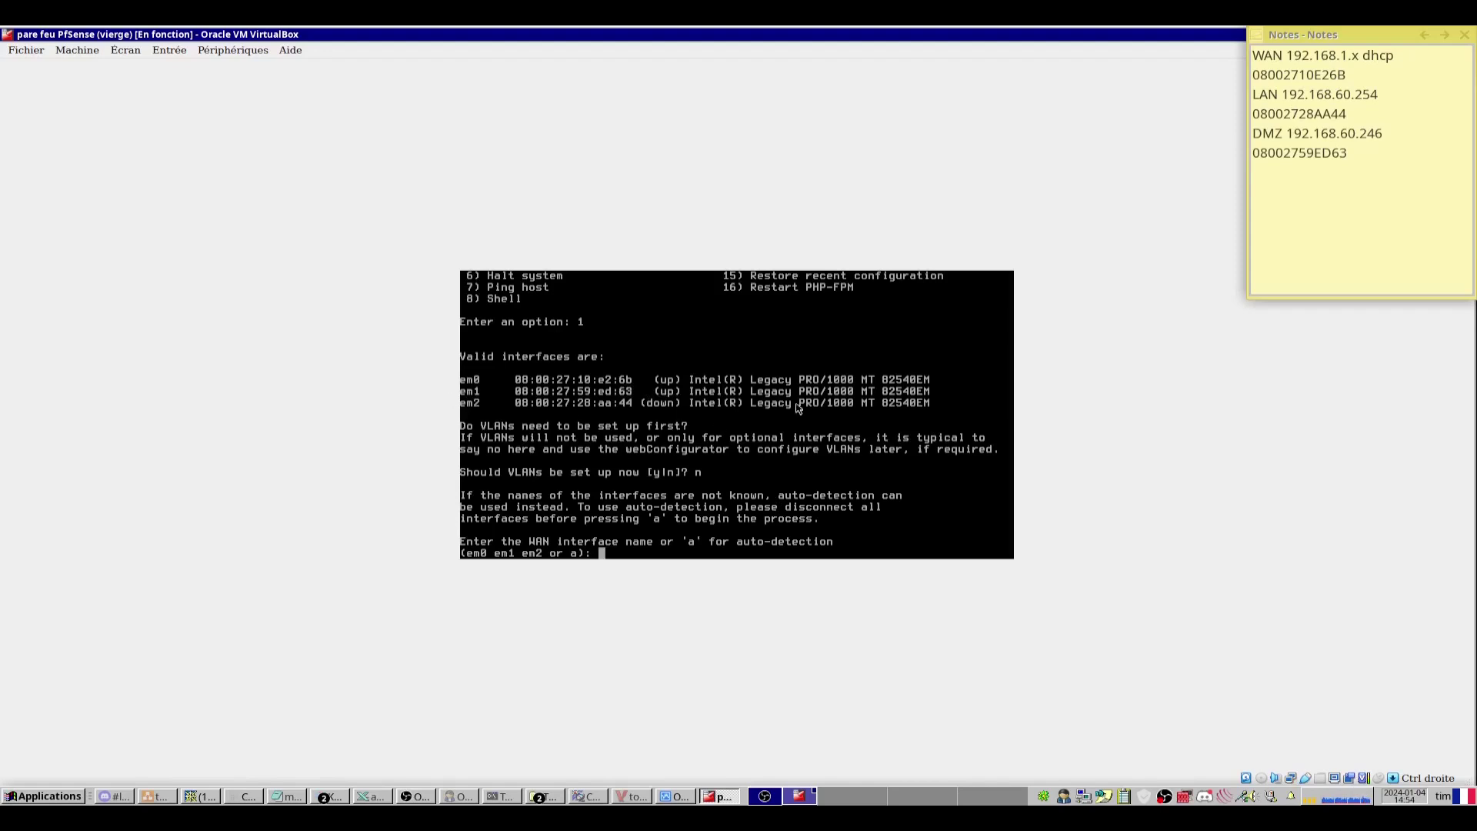
Assign em0 as WAN and em2 as LAN, leave Optional 1 empty, and confirm.
{"action": "type", "text": "em"}
{"action": "type", "text": "0"}
{"action": "key", "text": "Return"}
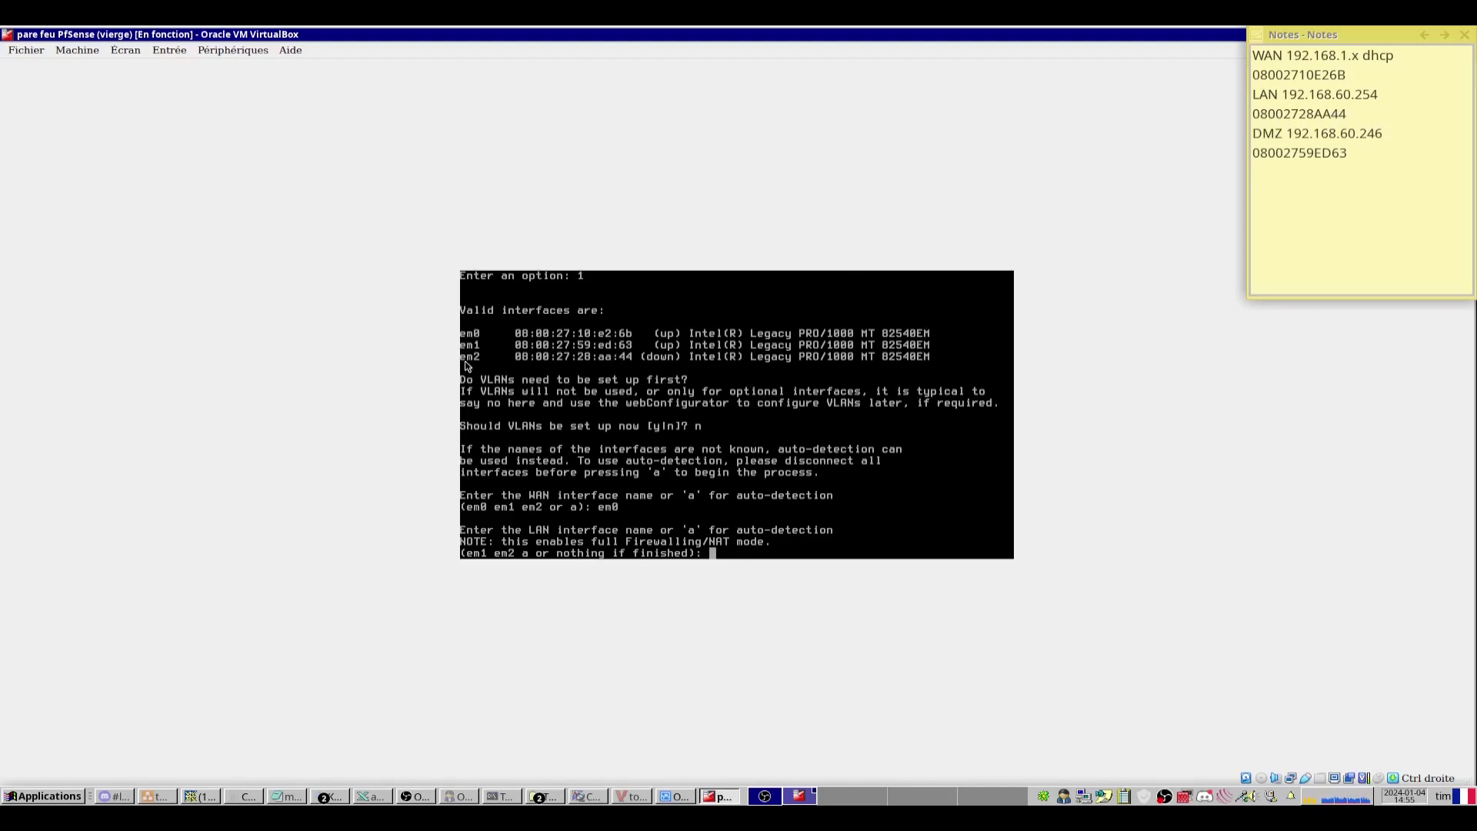
{"action": "left_click", "coordinate": [824, 549]}
{"action": "type", "text": "em2"}
{"action": "key", "text": "Return"}
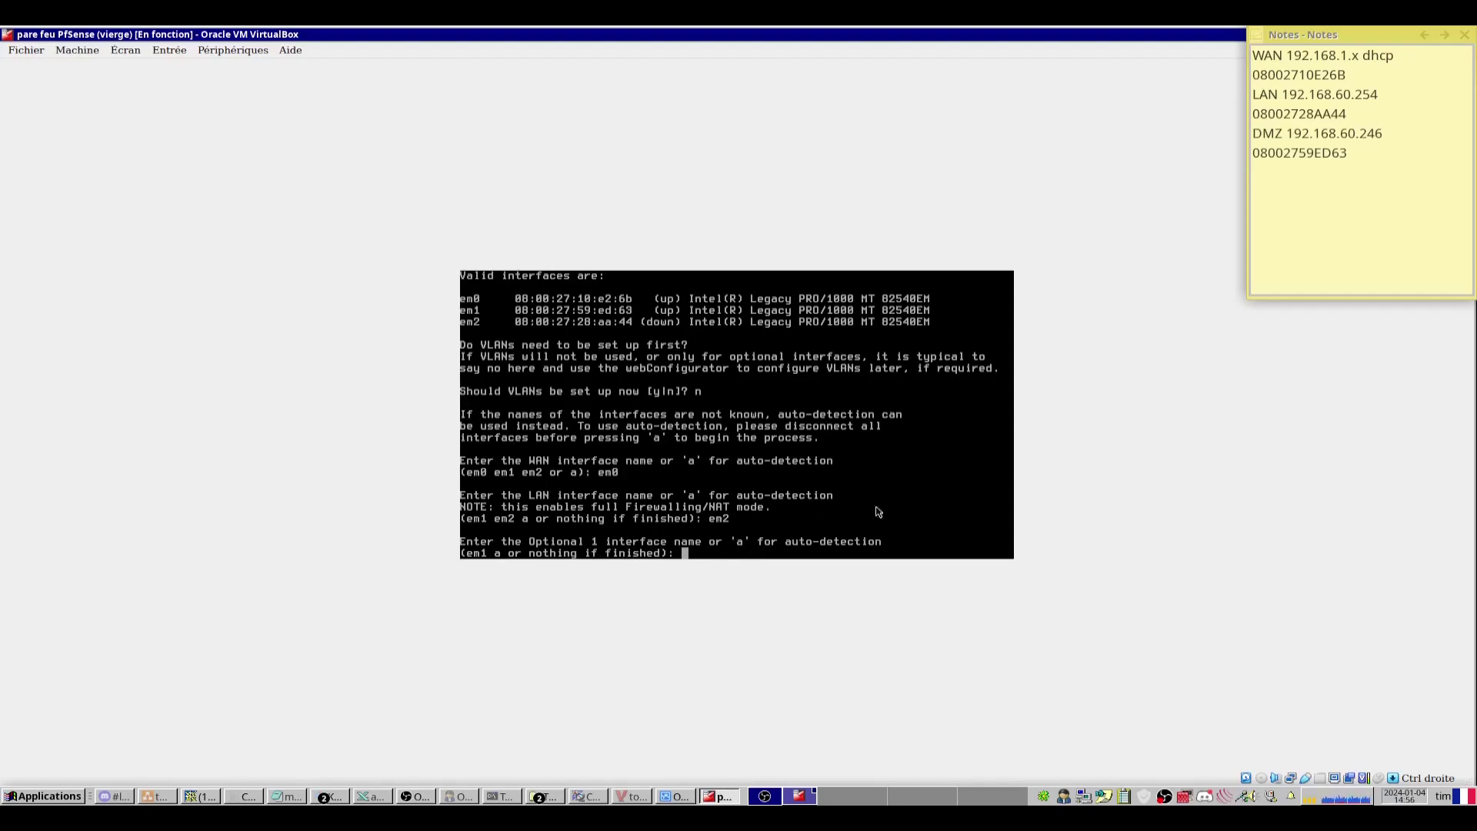
{"action": "key", "text": "Return"}
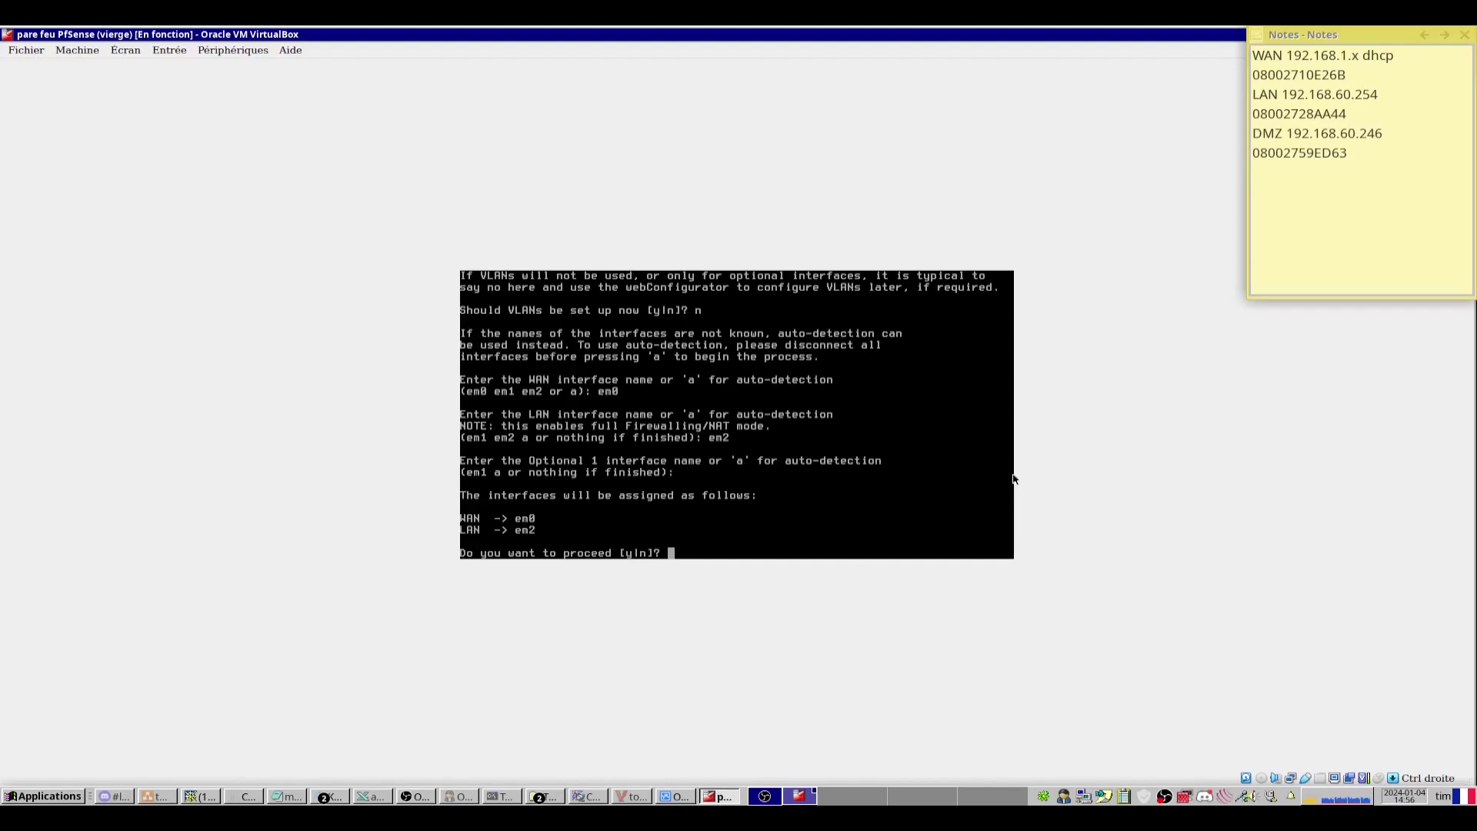
{"action": "type", "text": "y"}
{"action": "key", "text": "Return"}
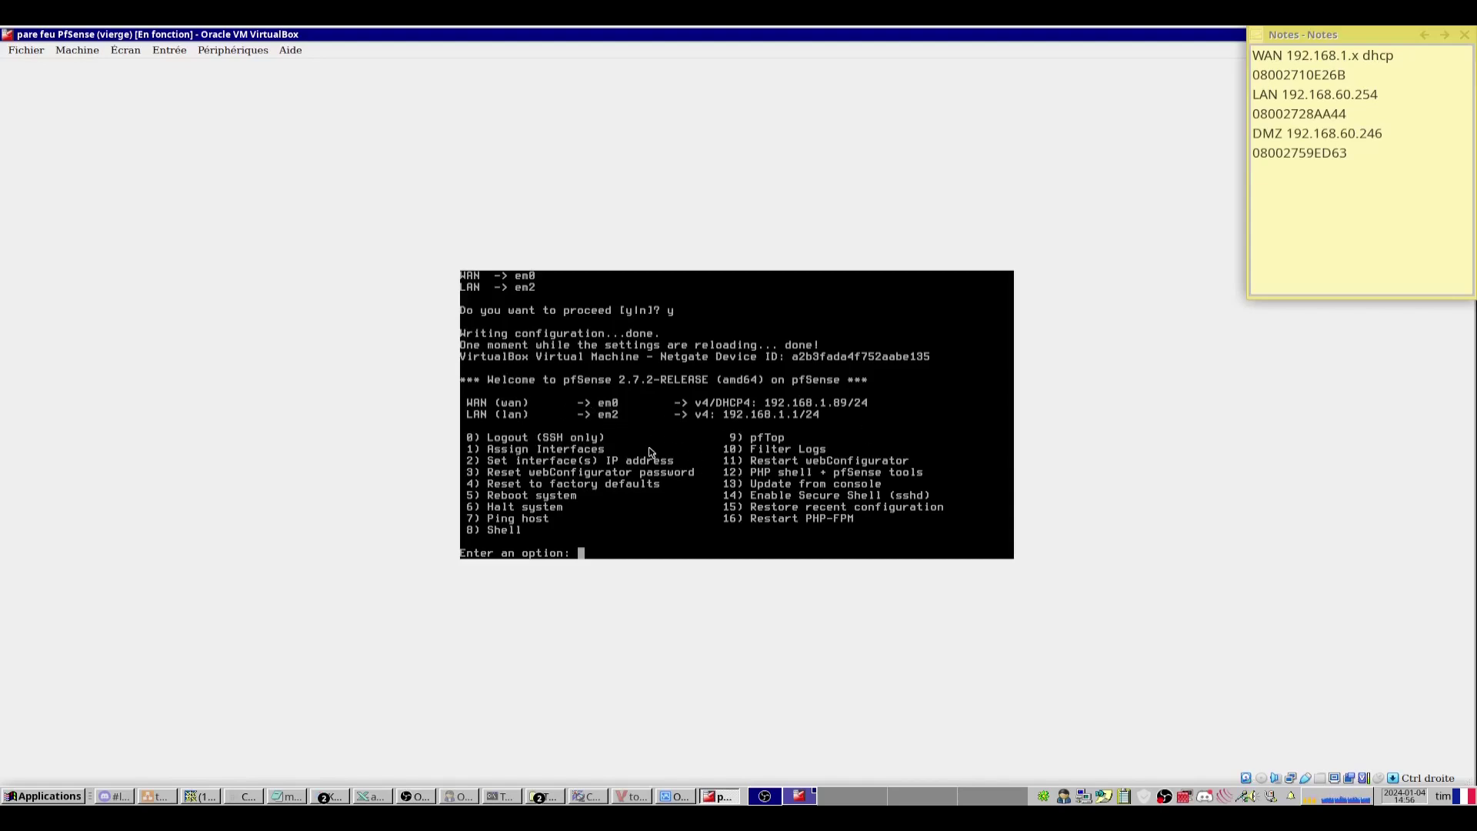
{"action": "type", "text": "7"}
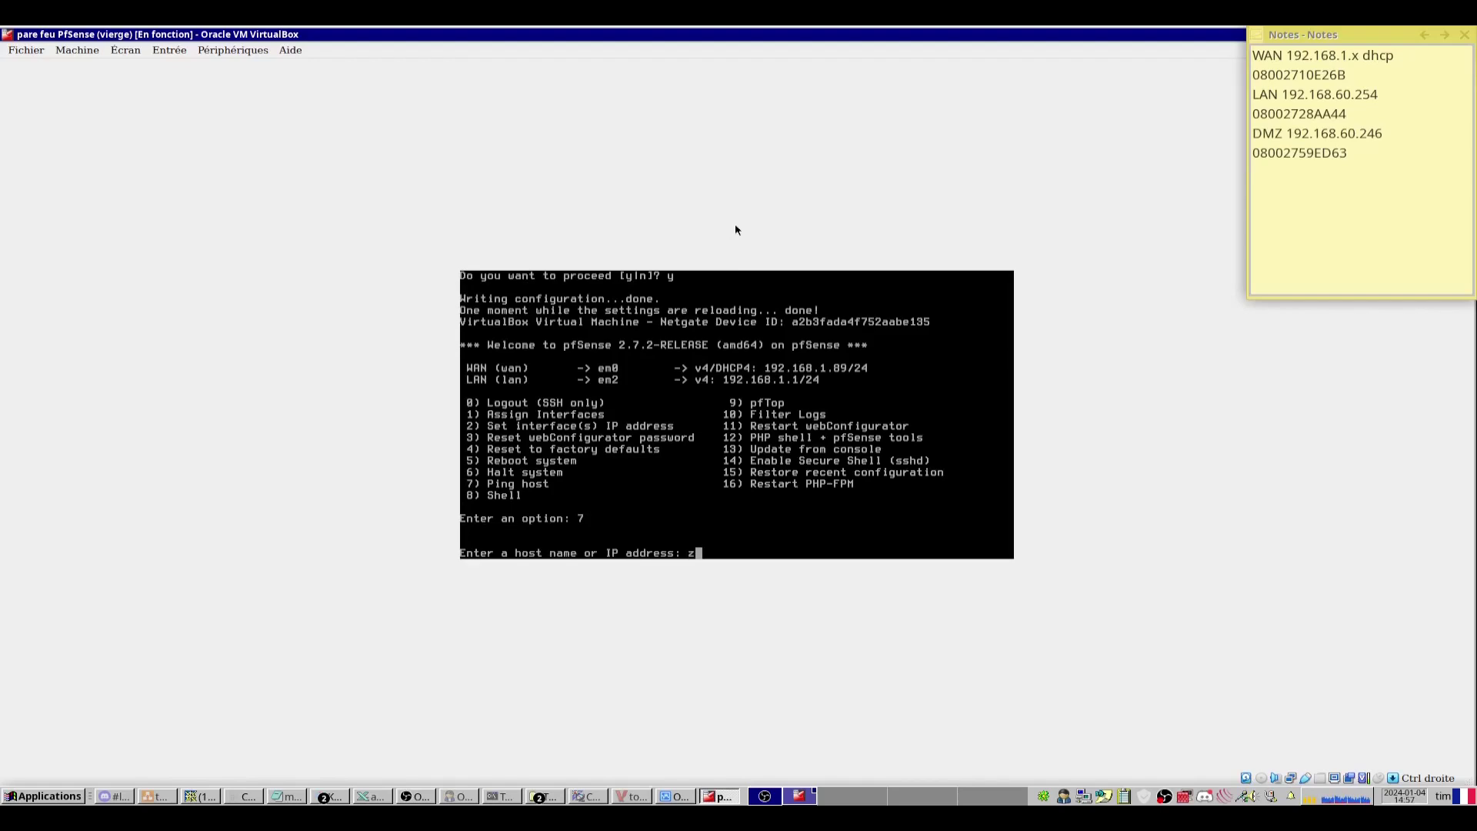
{"action": "type", "text": "www.google.fr"}
{"action": "key", "text": "Return"}
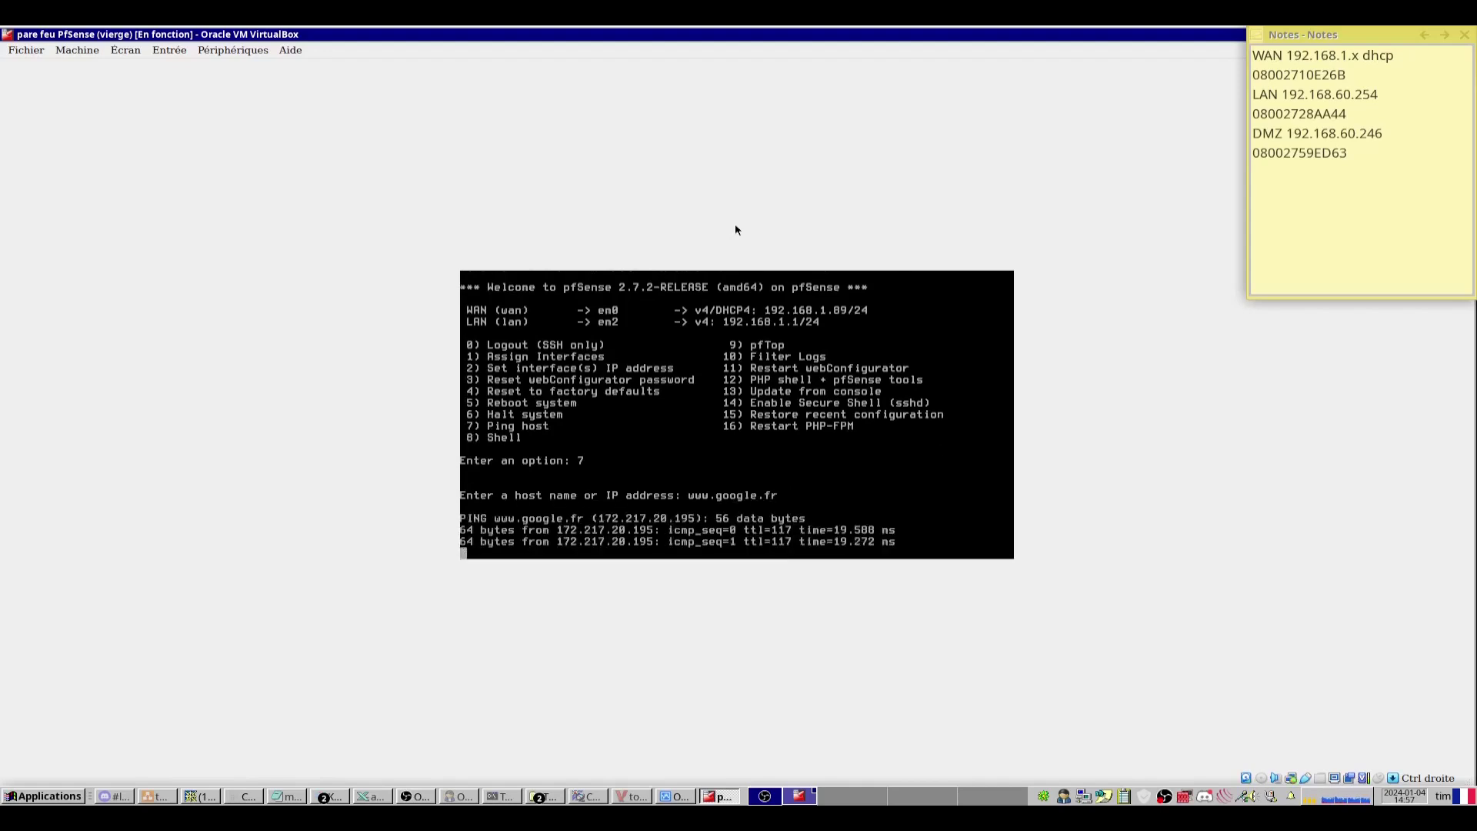
{"action": "key", "text": "Return"}
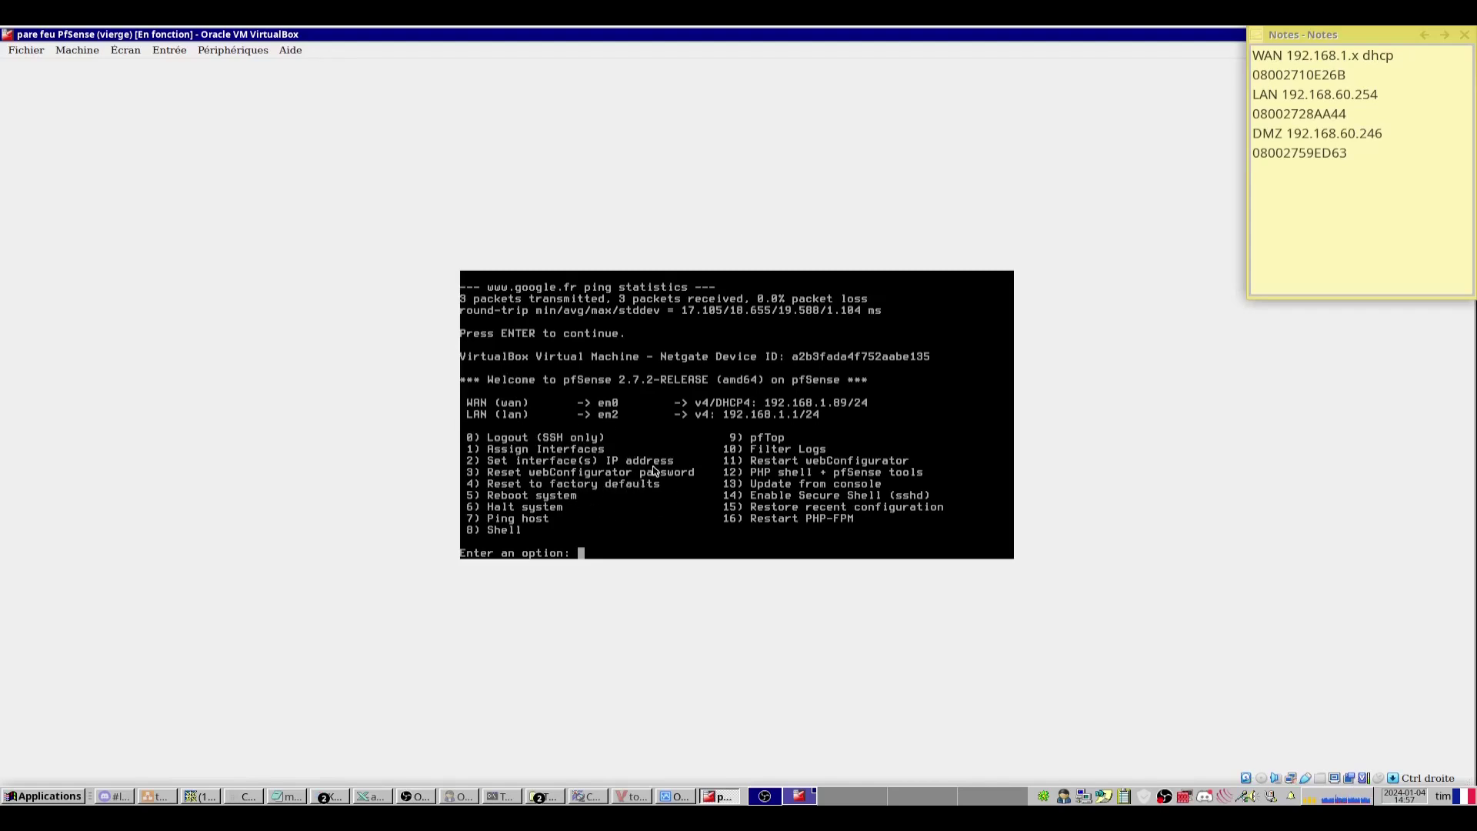
Use option 2 on the LAN interface, decline DHCP and enter 192.168.60.254.
{"action": "type", "text": "2"}
{"action": "key", "text": "Return"}
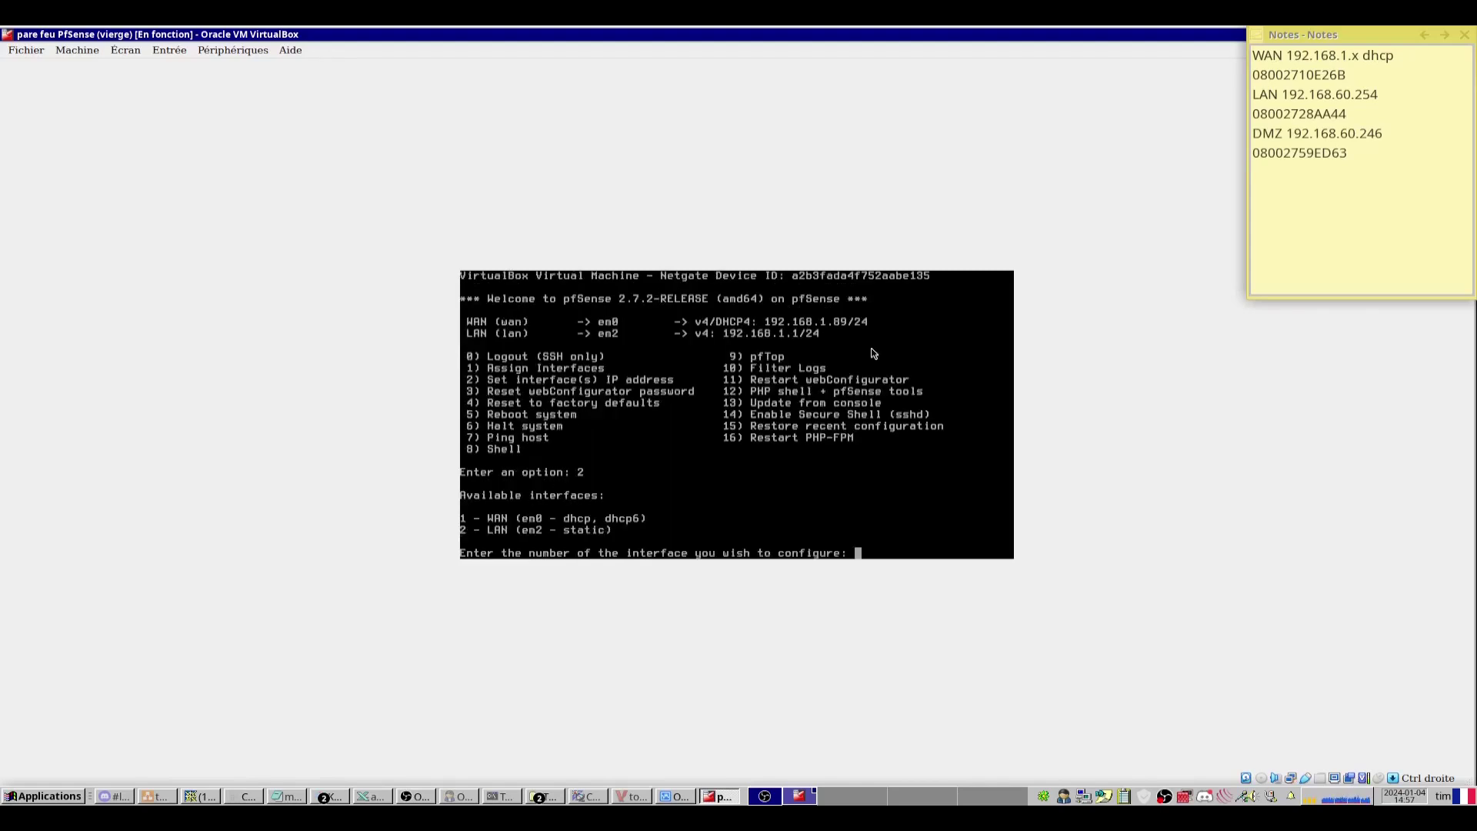
{"action": "type", "text": "2"}
{"action": "key", "text": "Return"}
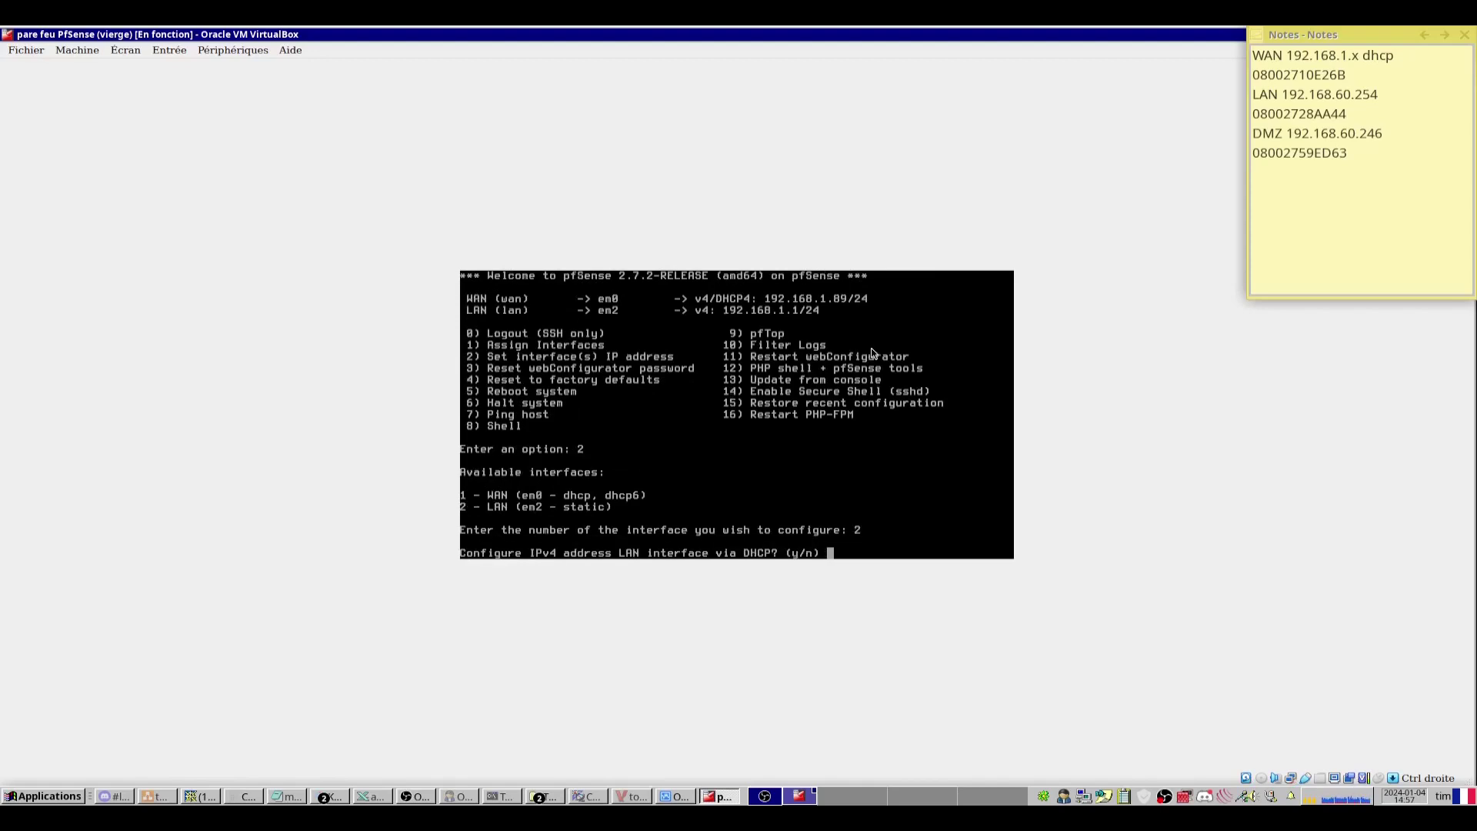
{"action": "type", "text": "n"}
{"action": "key", "text": "Return"}
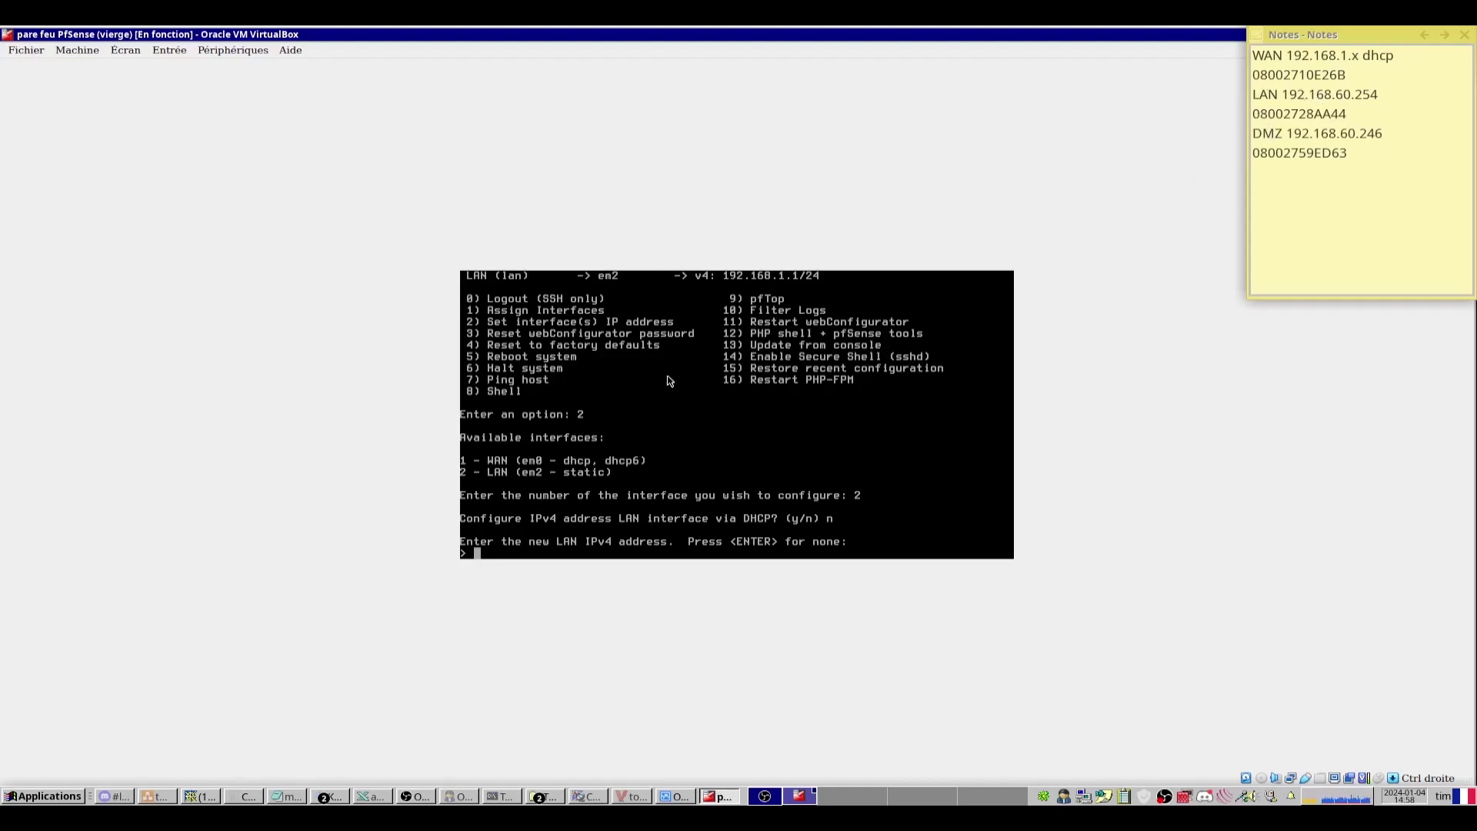
{"action": "type", "text": "192.168.60.254"}
{"action": "key", "text": "Return"}
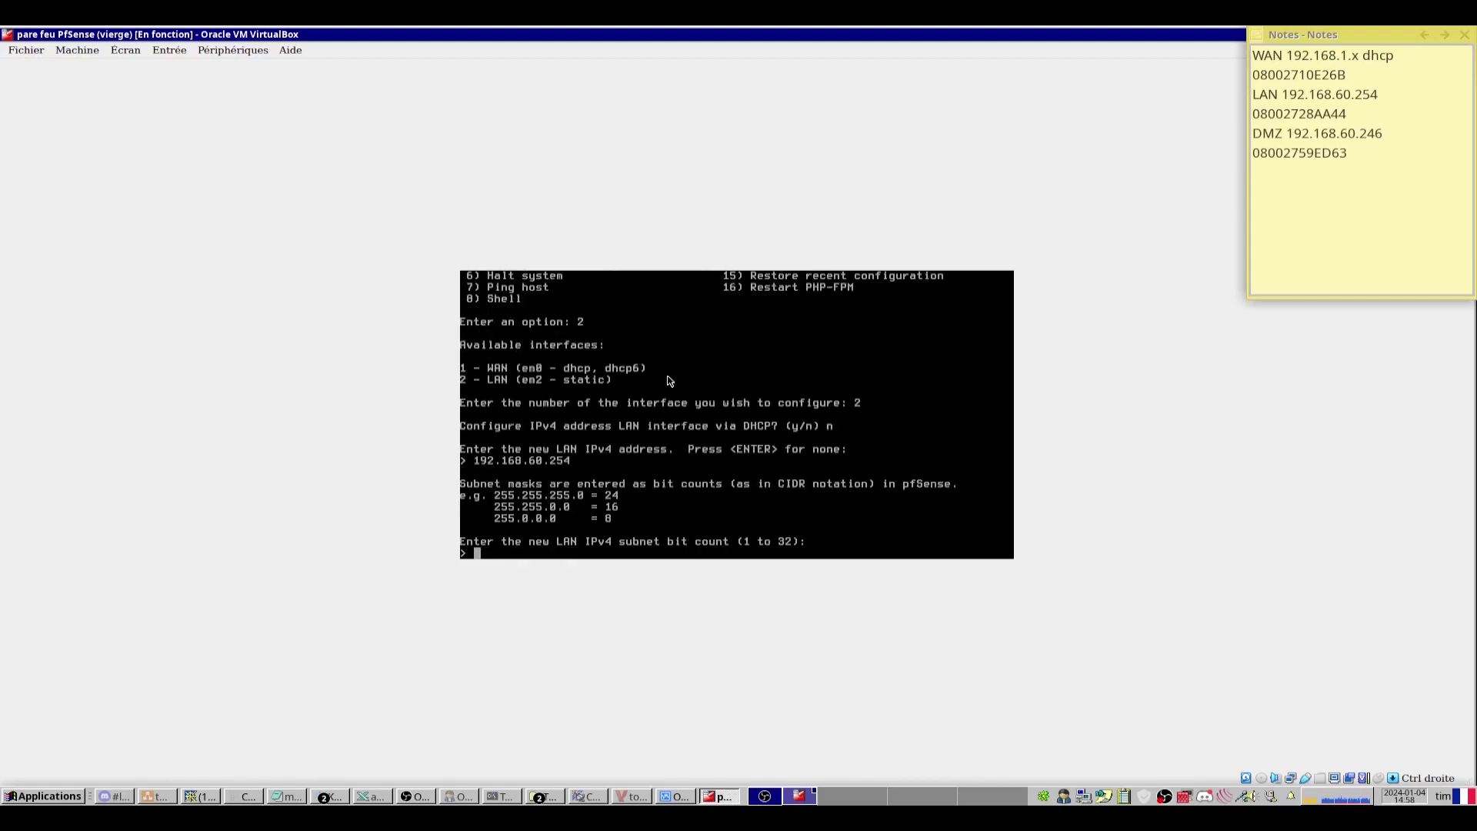
Add /29 to the LAN and DMZ note lines; give the LAN a /29 mask, no gateway.
{"action": "left_click", "coordinate": [1386, 95]}
{"action": "type", "text": "/29"}
{"action": "left_click", "coordinate": [1418, 134]}
{"action": "type", "text": "/29"}
{"action": "left_click", "coordinate": [754, 496]}
{"action": "type", "text": "29"}
{"action": "key", "text": "Return"}
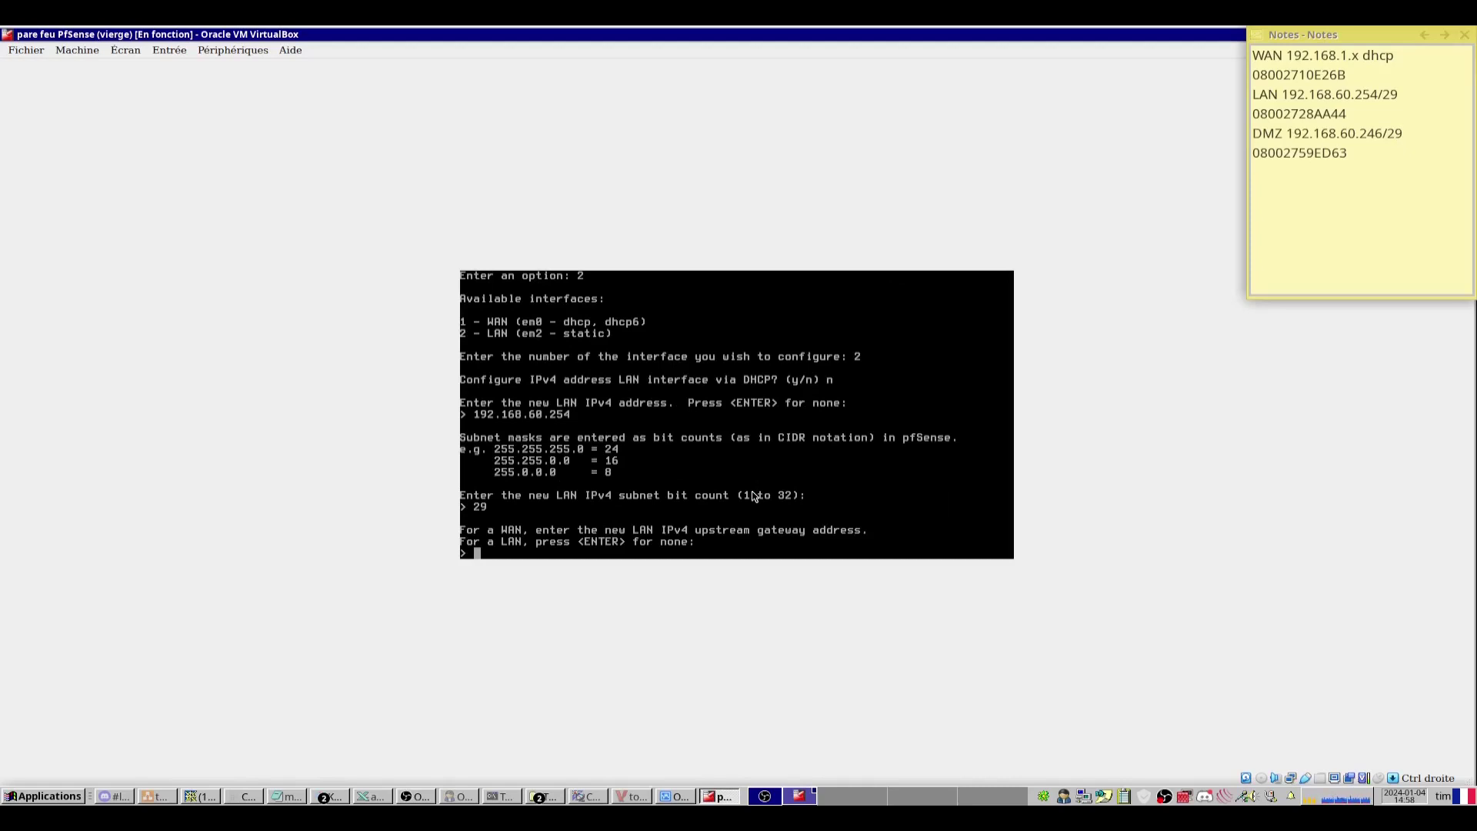
{"action": "key", "text": "Return"}
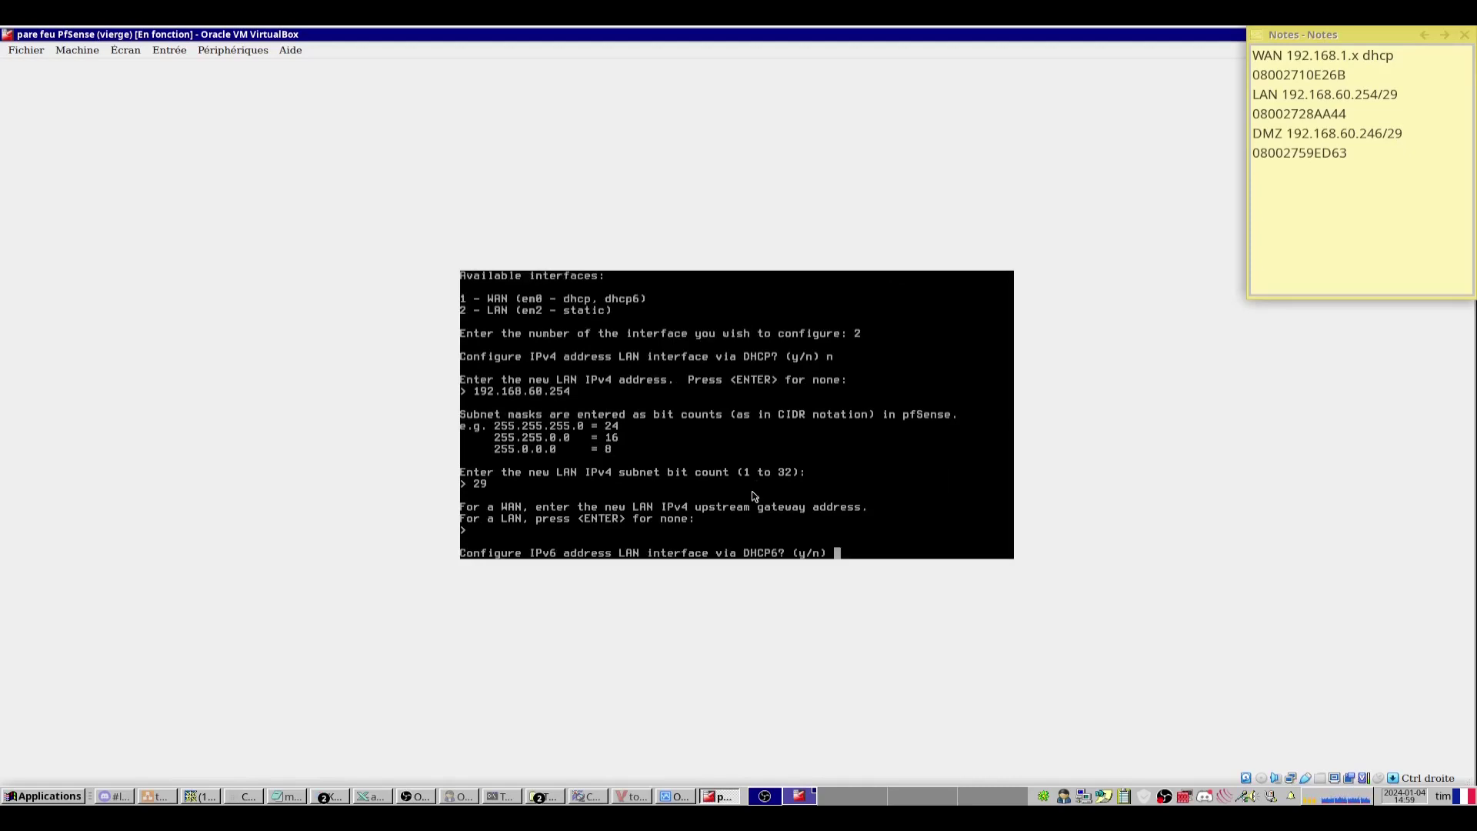
Skip LAN IPv6 and the LAN DHCP server, and keep HTTPS for the webConfigurator.
{"action": "type", "text": "n"}
{"action": "key", "text": "Return"}
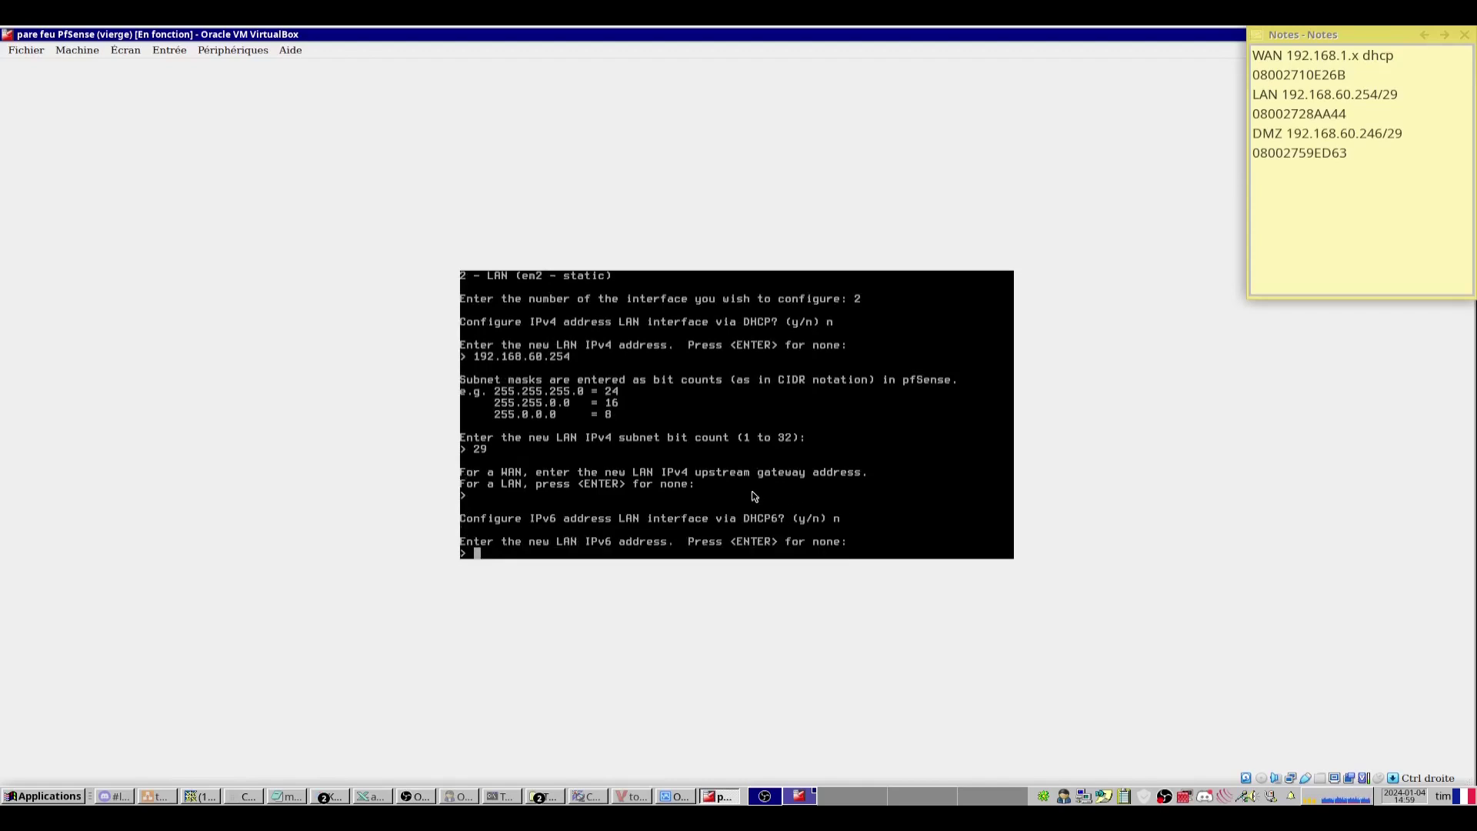
{"action": "key", "text": "Return"}
{"action": "type", "text": "n"}
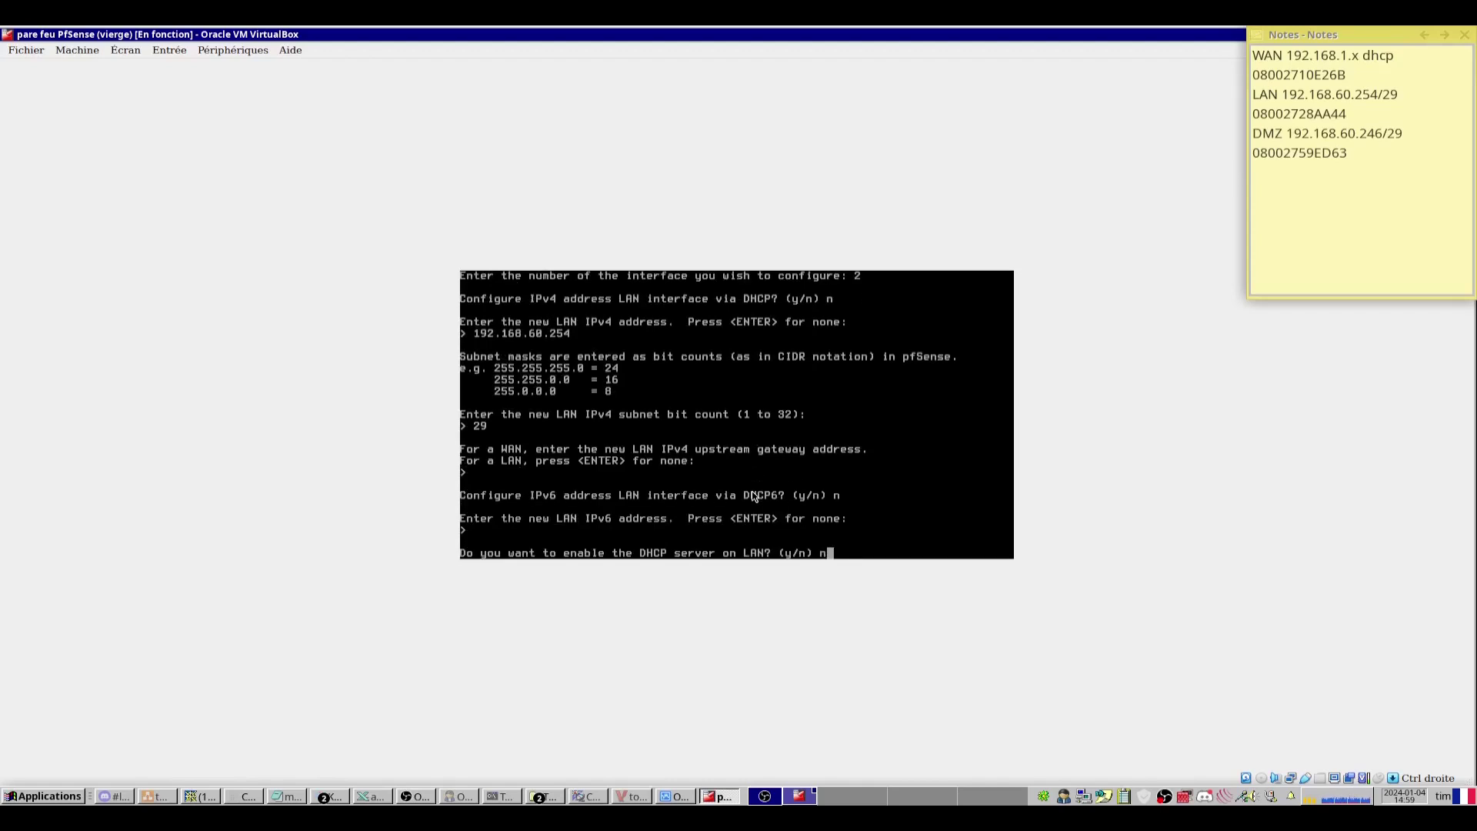
{"action": "key", "text": "Return"}
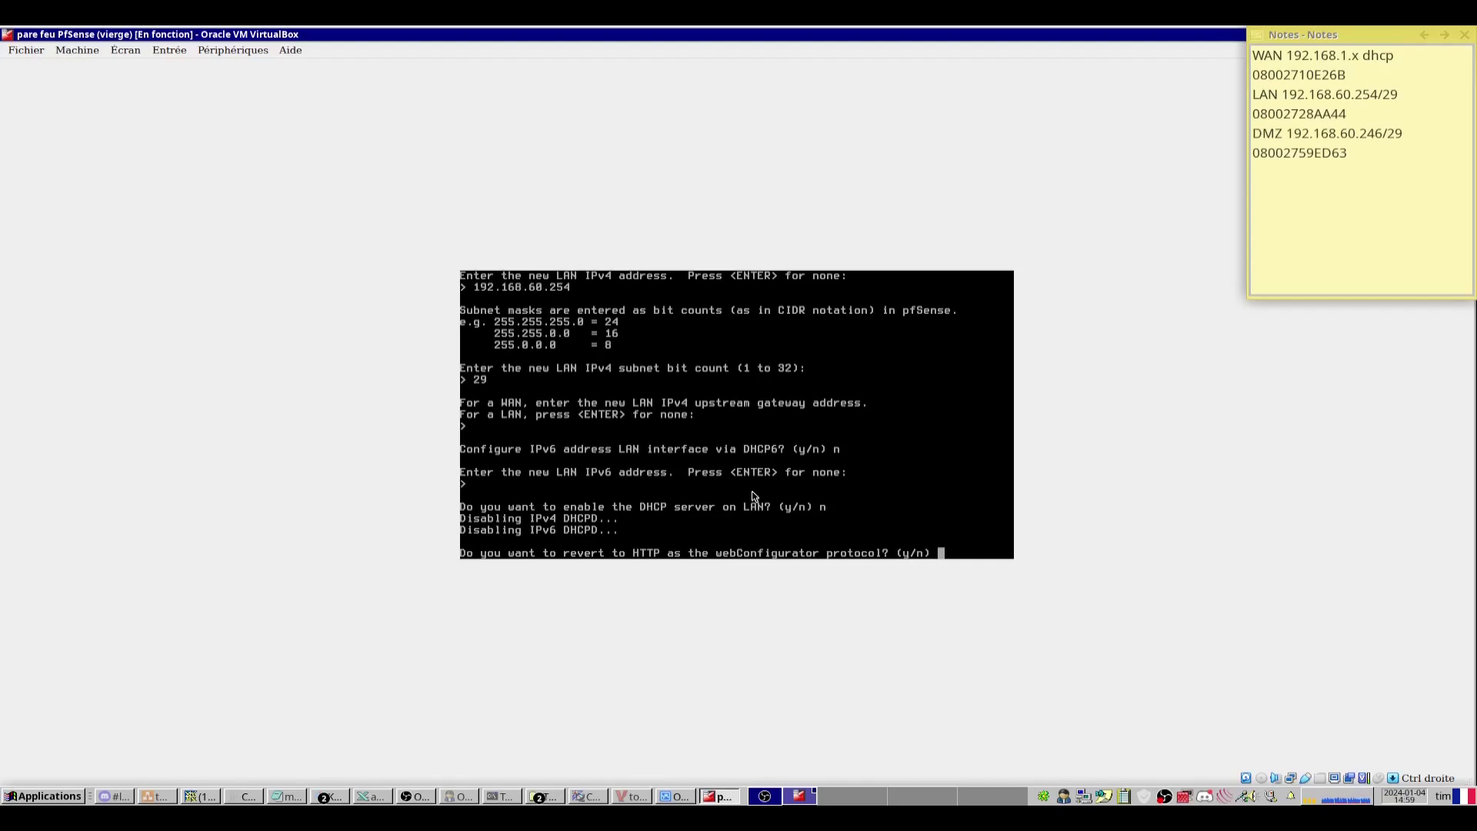
{"action": "type", "text": "n"}
{"action": "key", "text": "Return"}
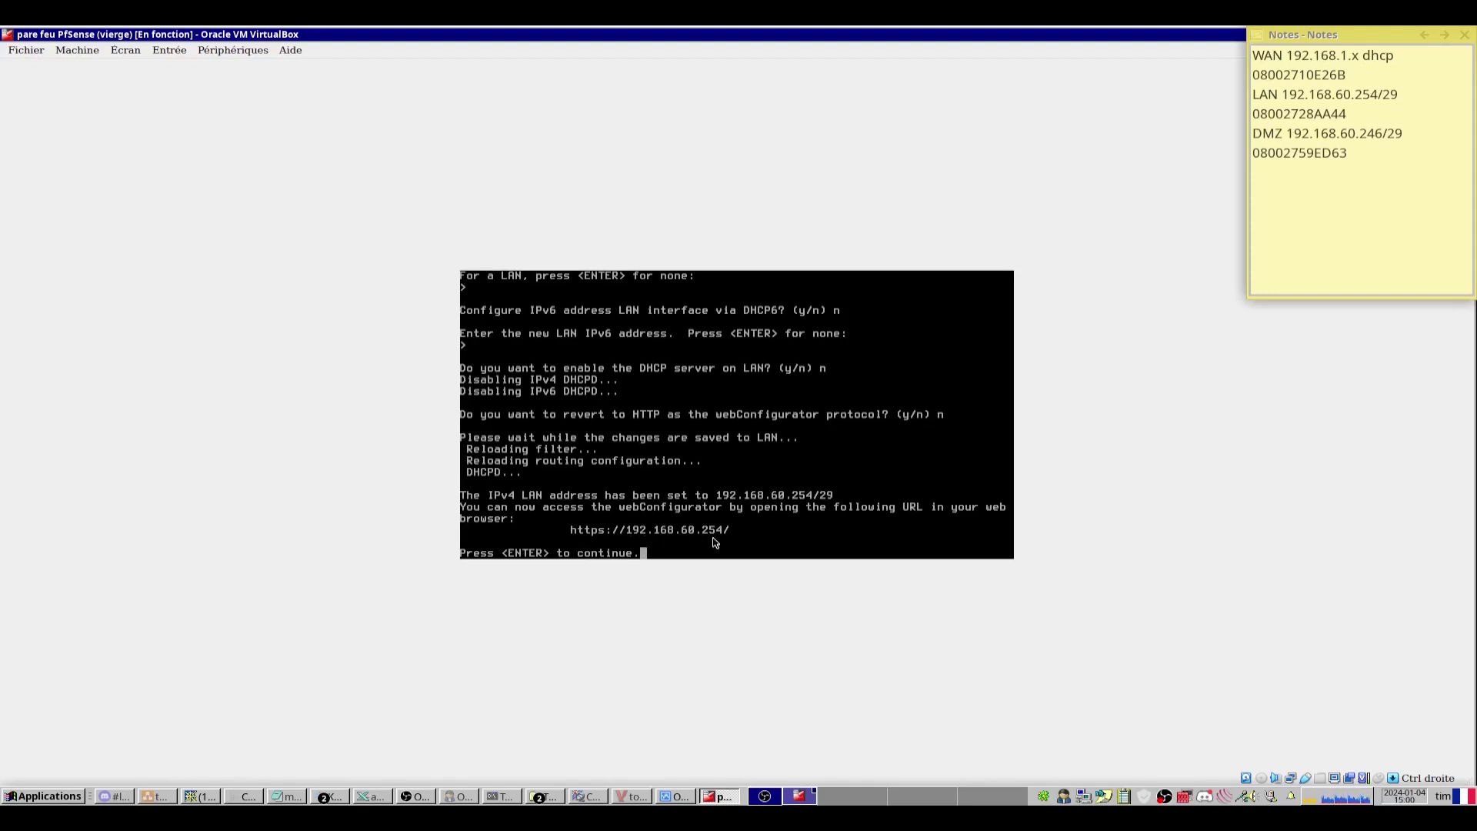
{"action": "key", "text": "Return"}
{"action": "left_click", "coordinate": [1279, 187]}
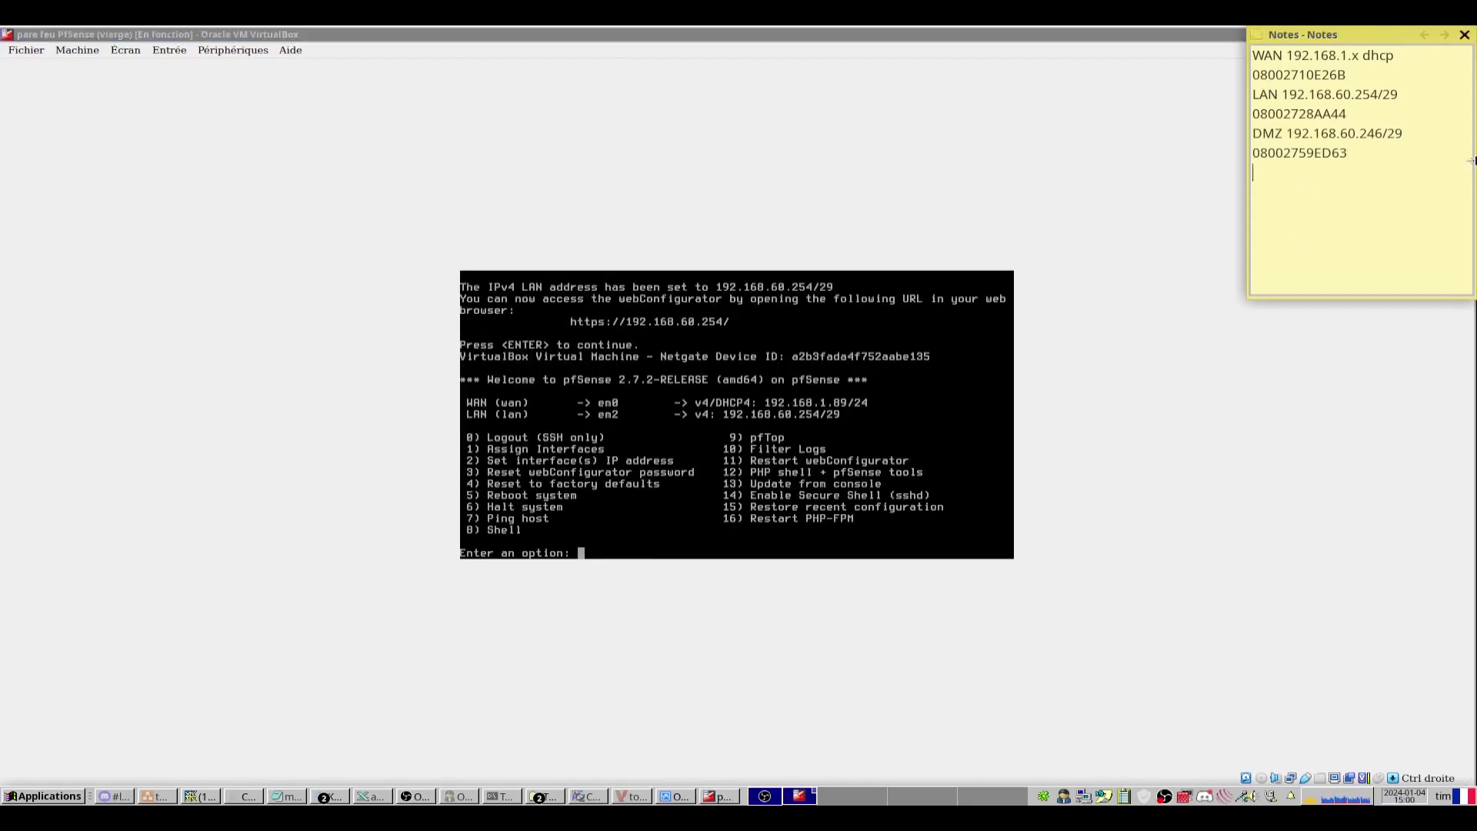
{"action": "key", "text": "Return"}
{"action": "type", "text": "http://192.168.60.254"}
{"action": "left_click", "coordinate": [888, 477]}
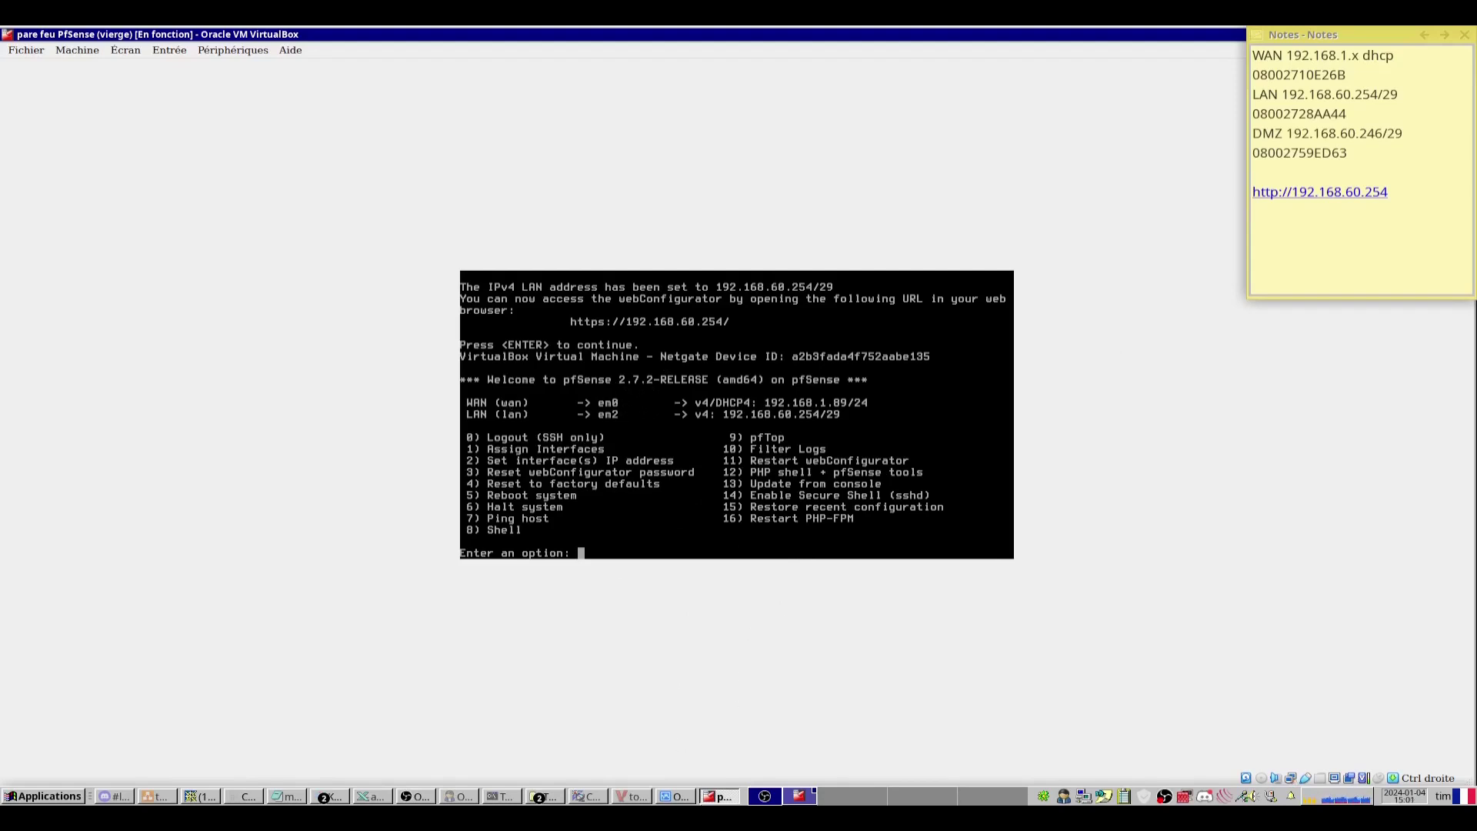
{"action": "key", "text": "alt+Tab"}
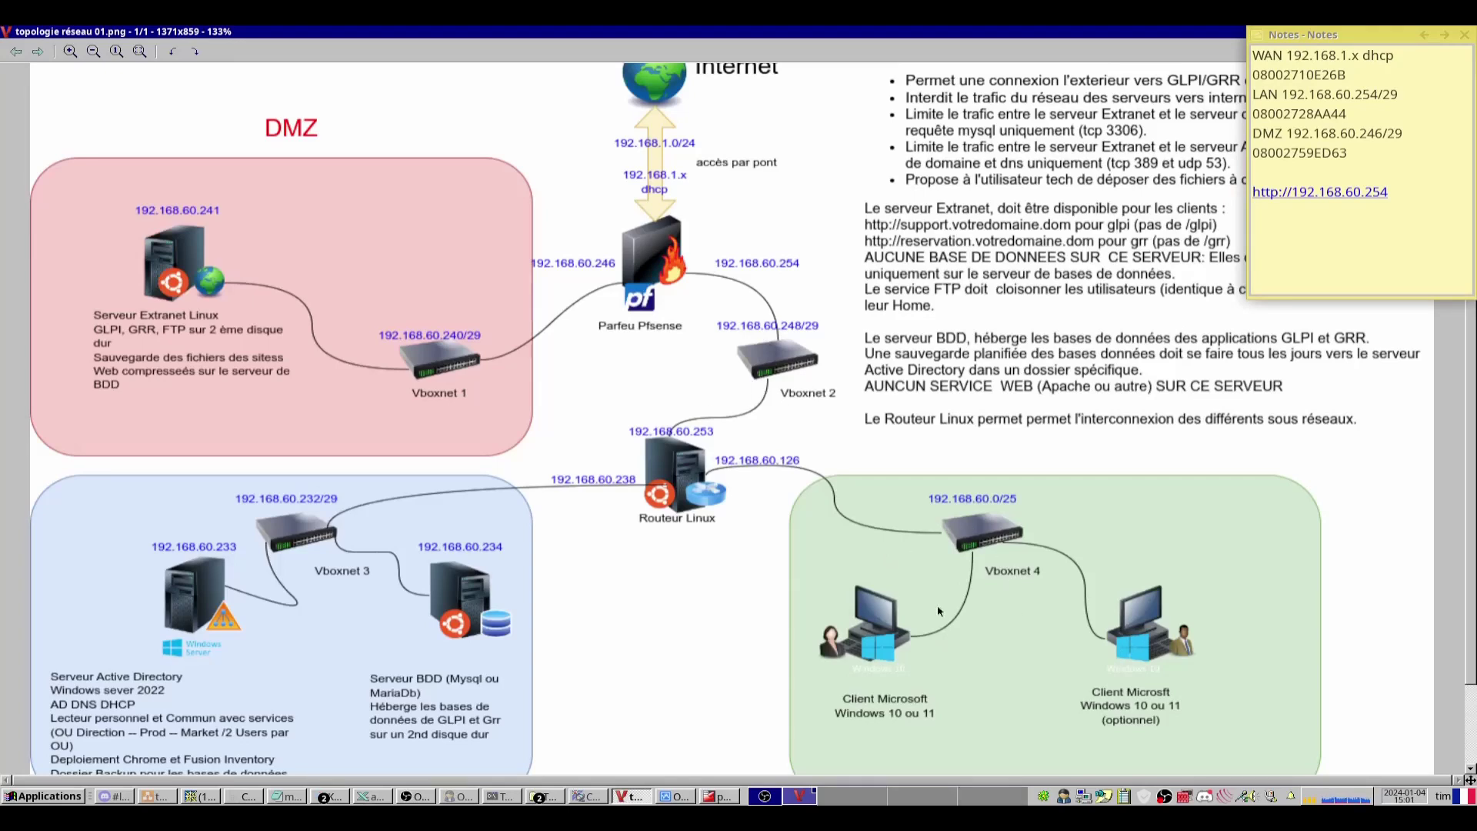
Attach the client Windows 10 machine's network adapter to vboxnet2 and start the VM.
{"action": "key", "text": "alt+Tab"}
{"action": "left_click", "coordinate": [187, 387]}
{"action": "right_click", "coordinate": [189, 388]}
{"action": "key", "text": "Escape"}
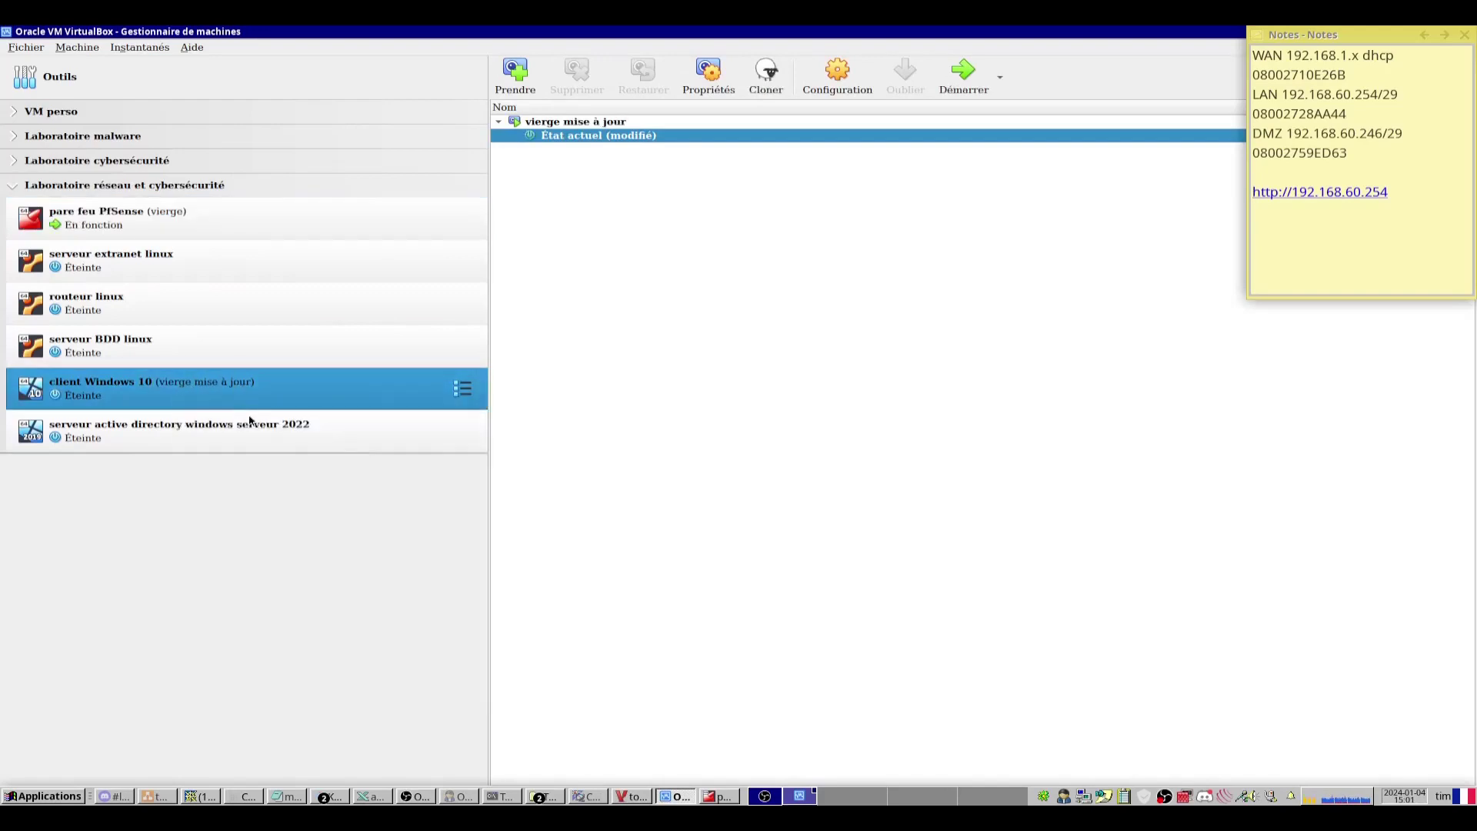
{"action": "key", "text": "ctrl+s"}
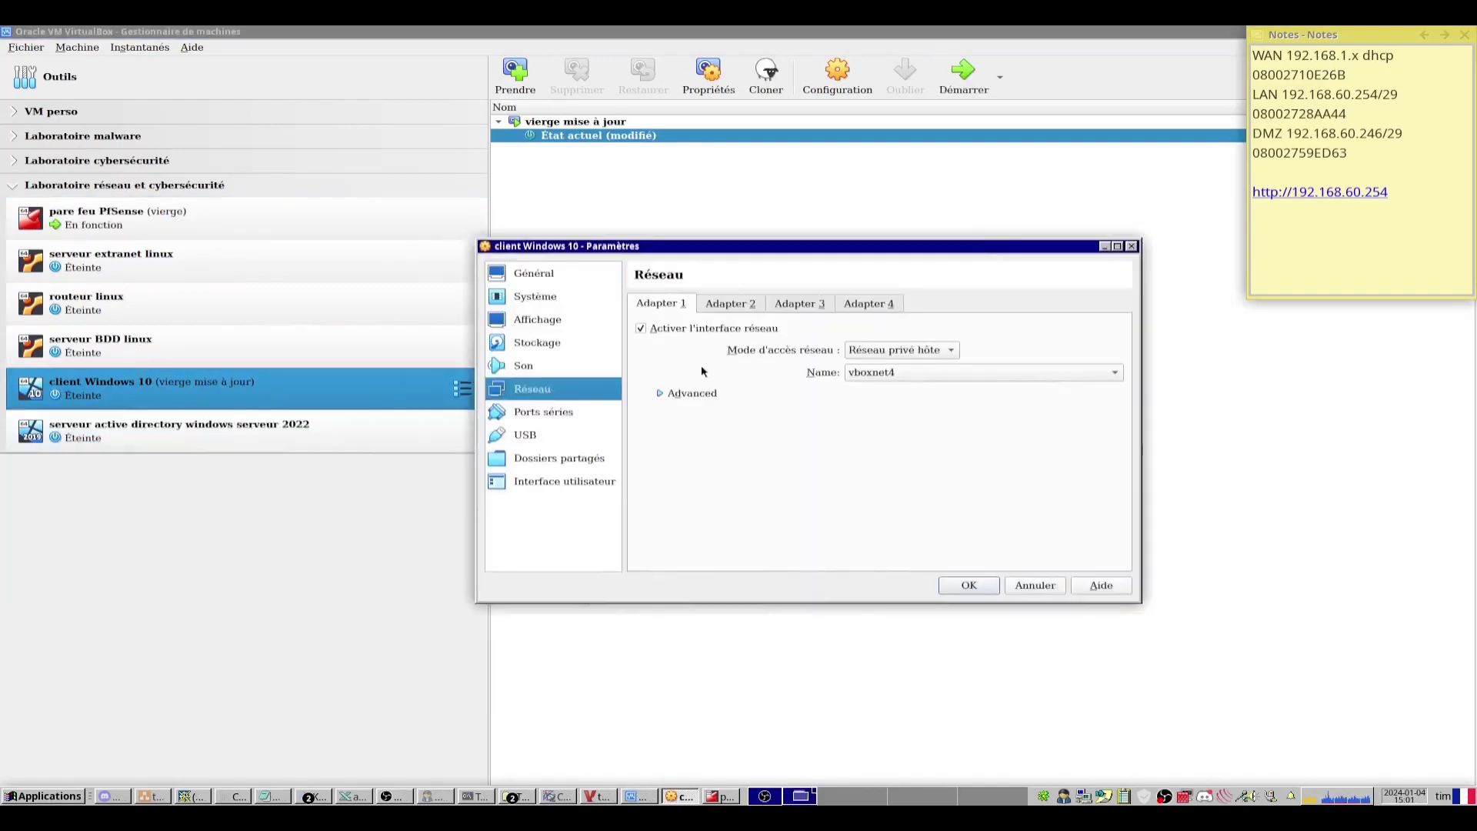
{"action": "left_click", "coordinate": [883, 374]}
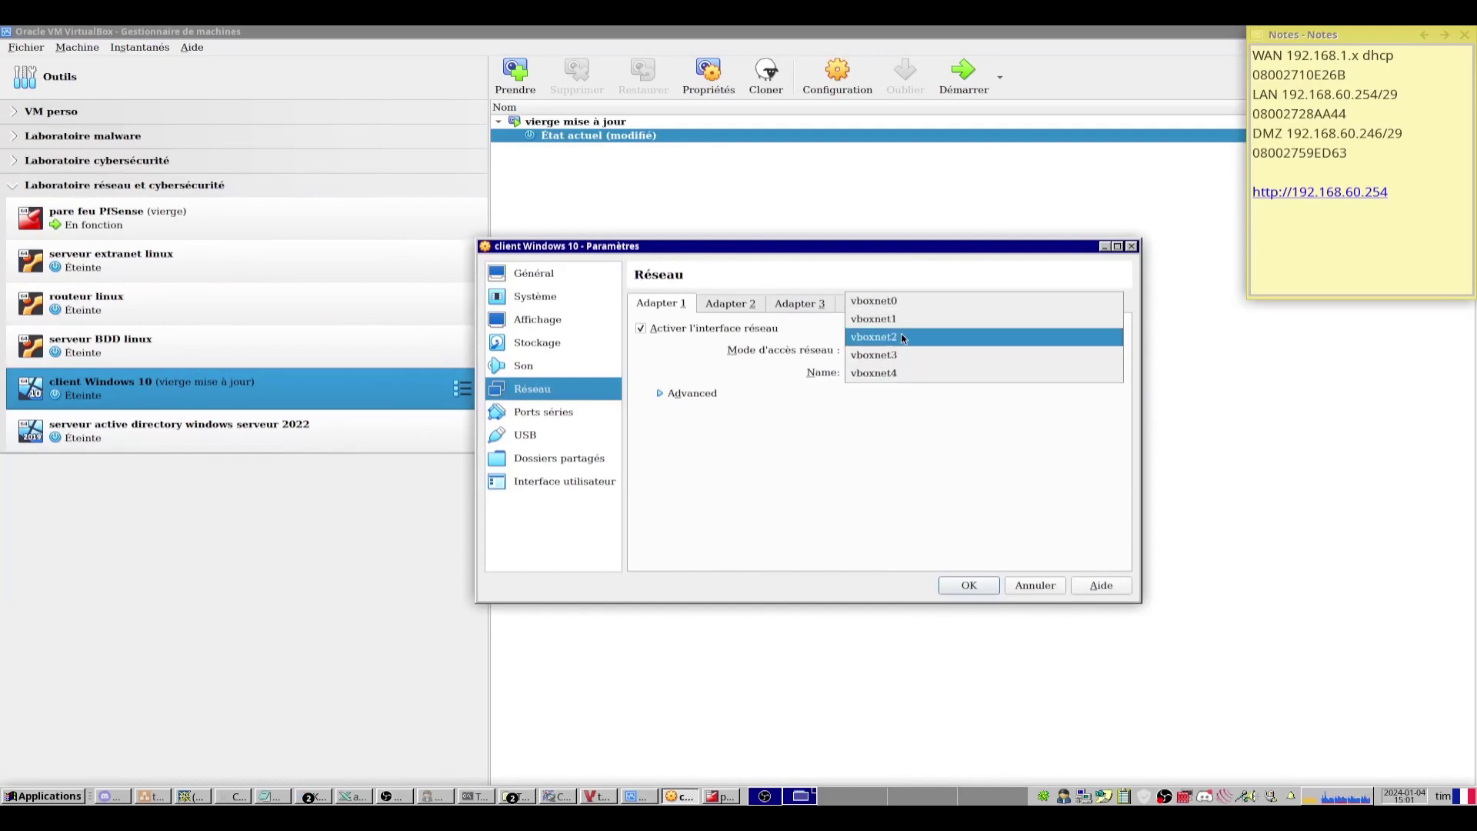
{"action": "left_click", "coordinate": [901, 337]}
{"action": "key", "text": "Return"}
{"action": "key", "text": "Return"}
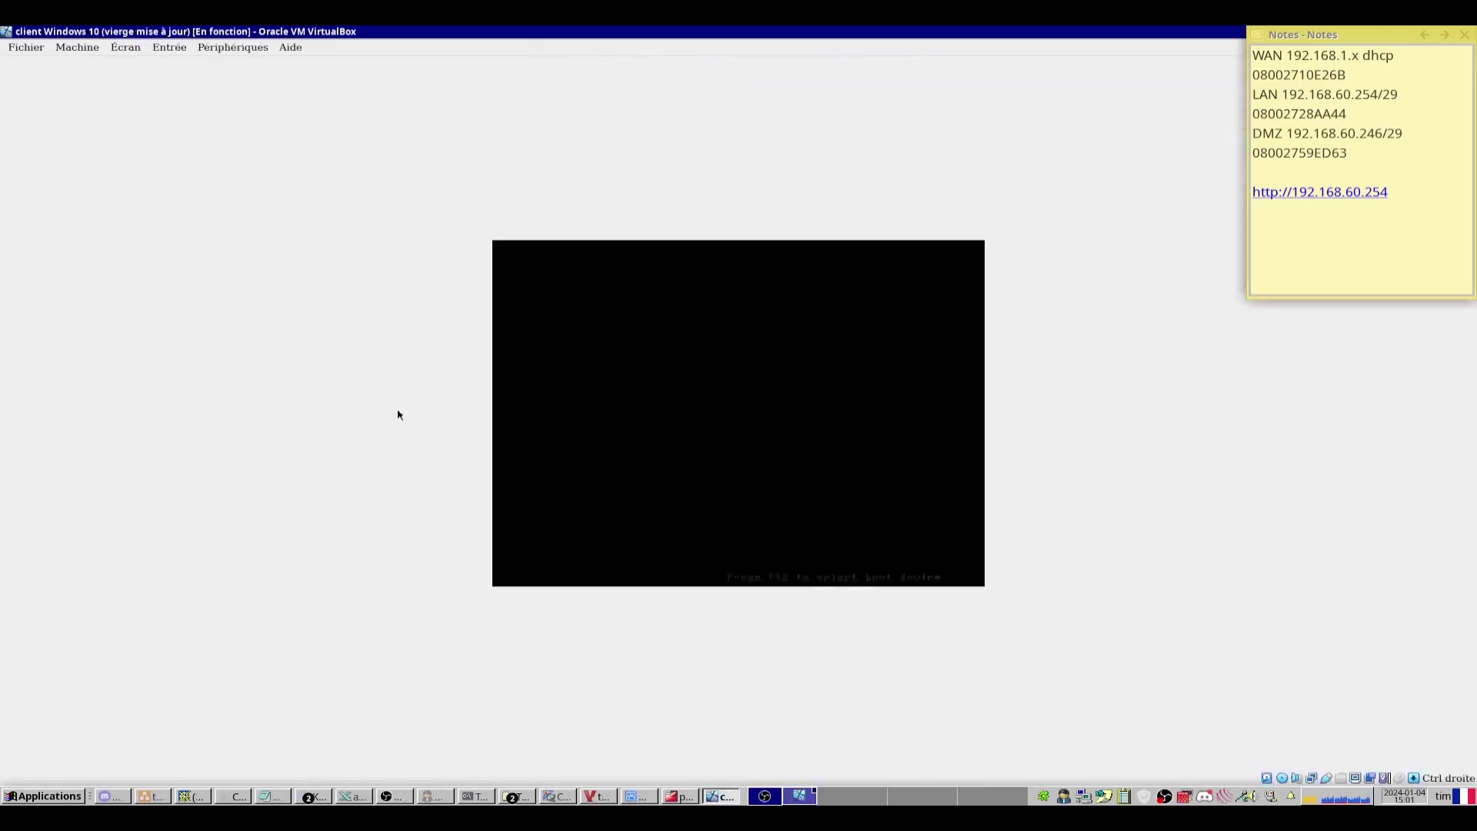
Switch the client VM window to scaled mode and sign in to Windows.
{"action": "left_click", "coordinate": [126, 47]}
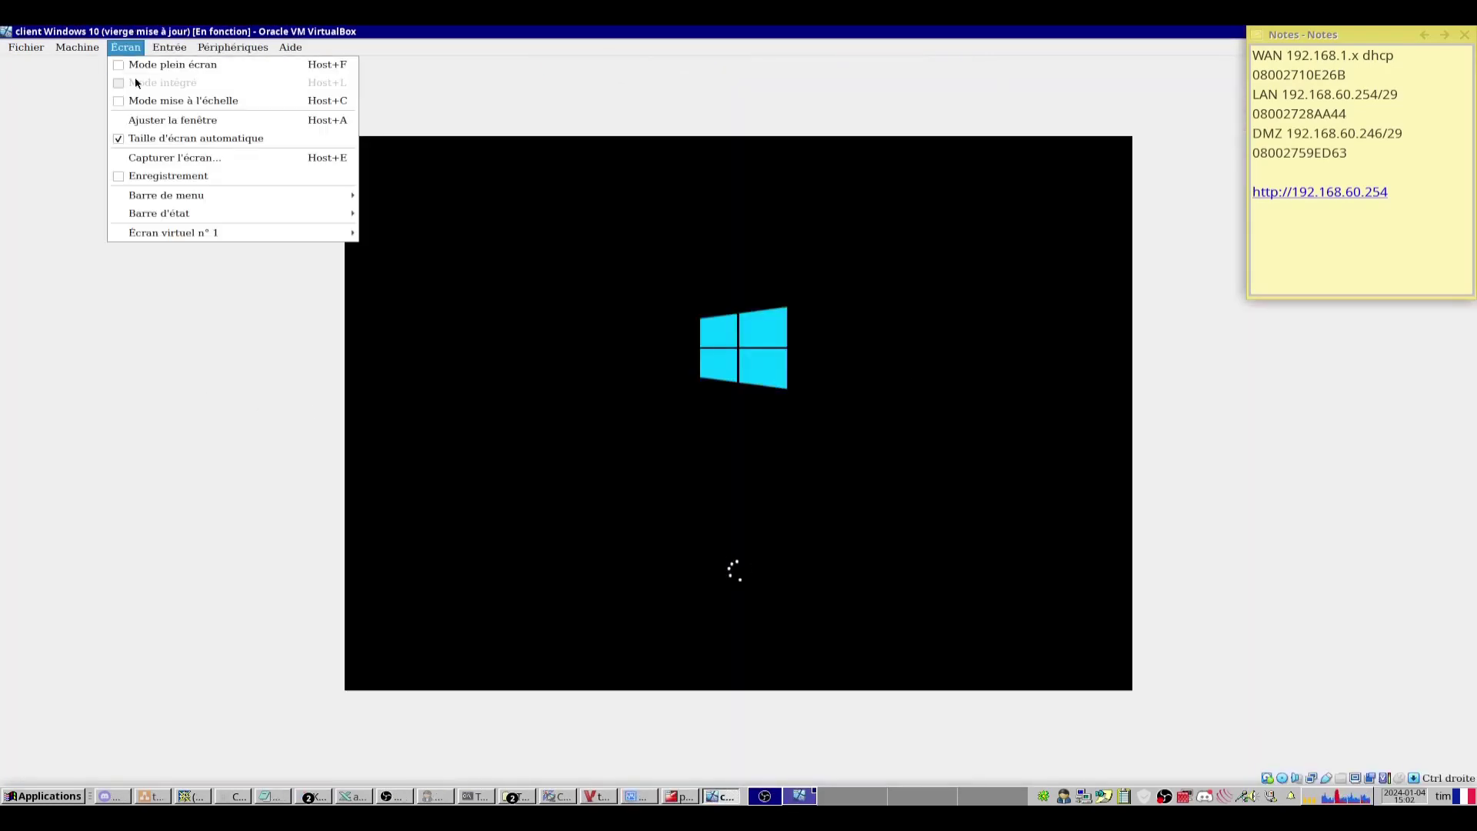
{"action": "left_click", "coordinate": [153, 100]}
{"action": "key", "text": "Return"}
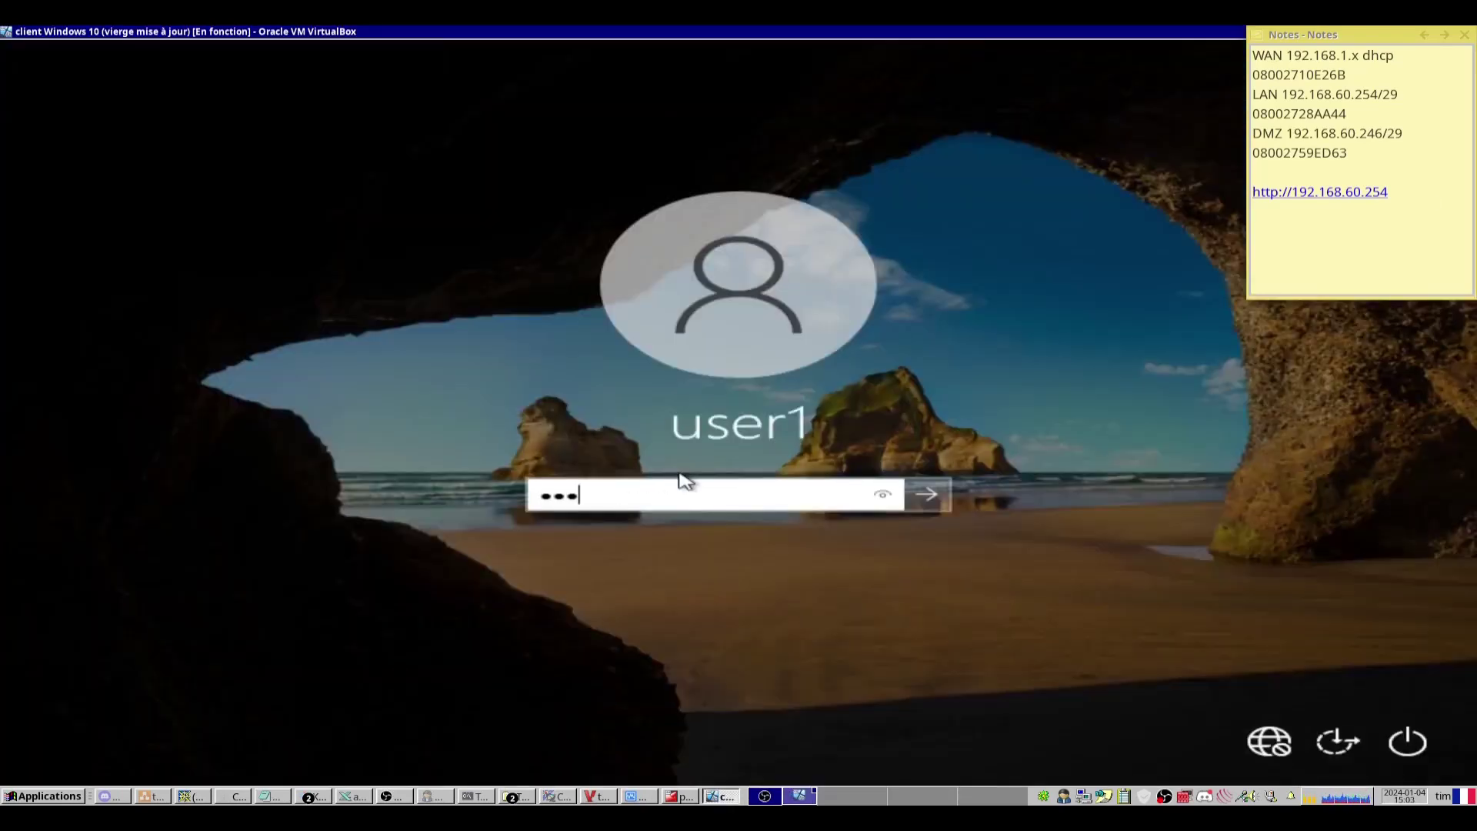
{"action": "key", "text": "Return"}
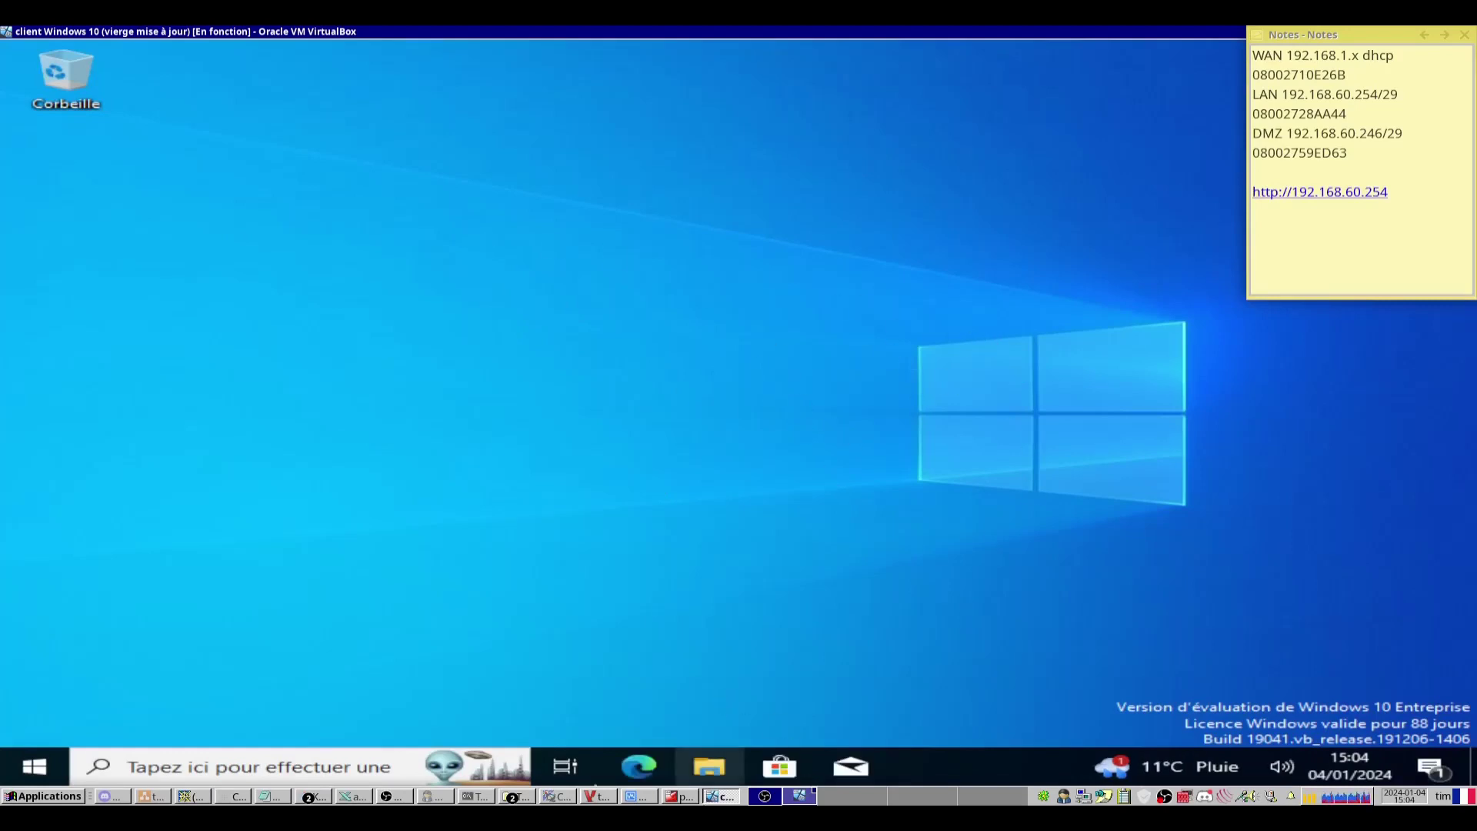
{"action": "left_click", "coordinate": [637, 796]}
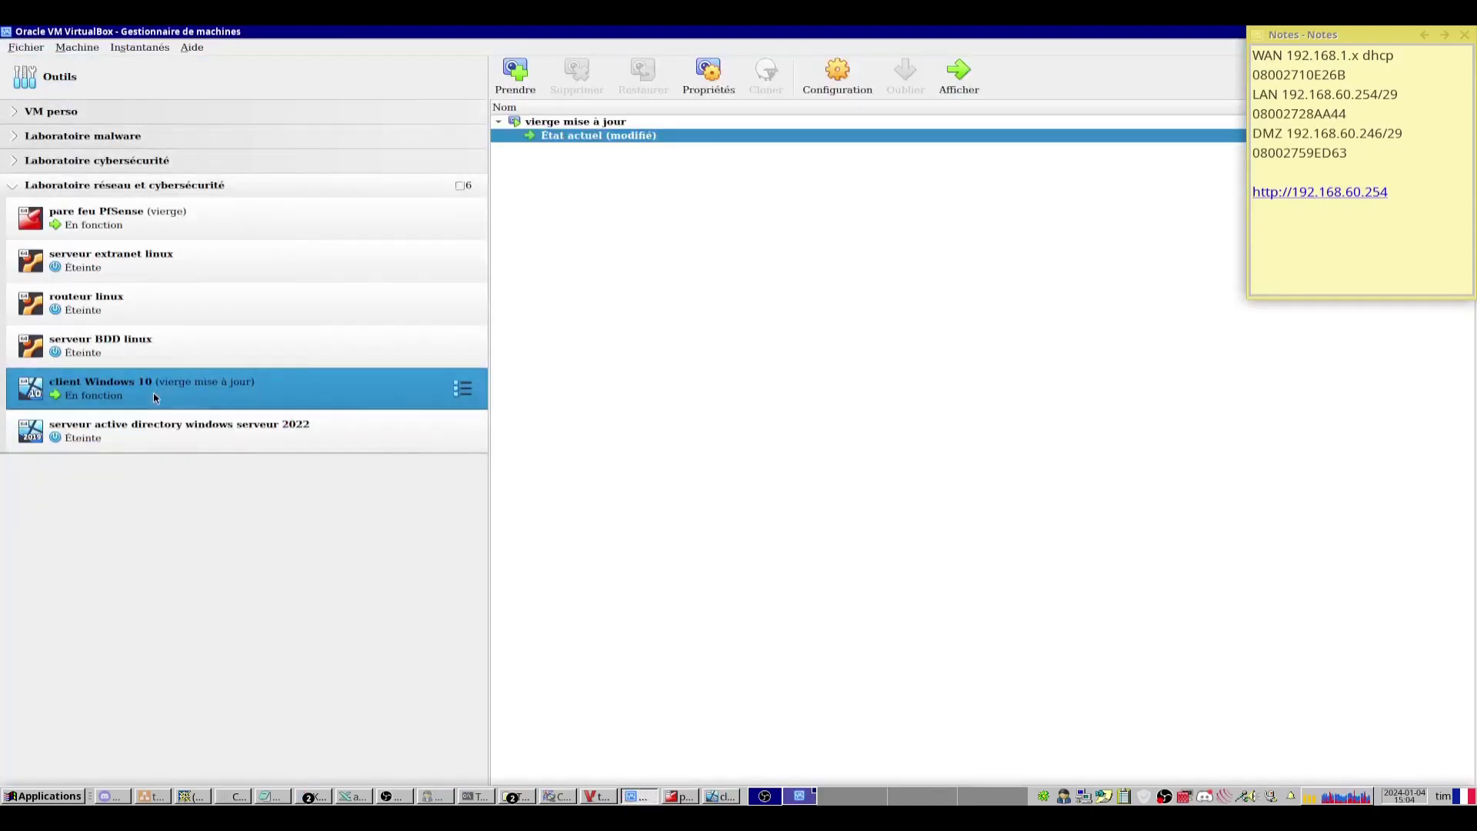
Insert the Guest Additions CD into the client and run VBoxWindowsAdditions from drive D:.
{"action": "double_click", "coordinate": [446, 396]}
{"action": "left_click", "coordinate": [233, 47]}
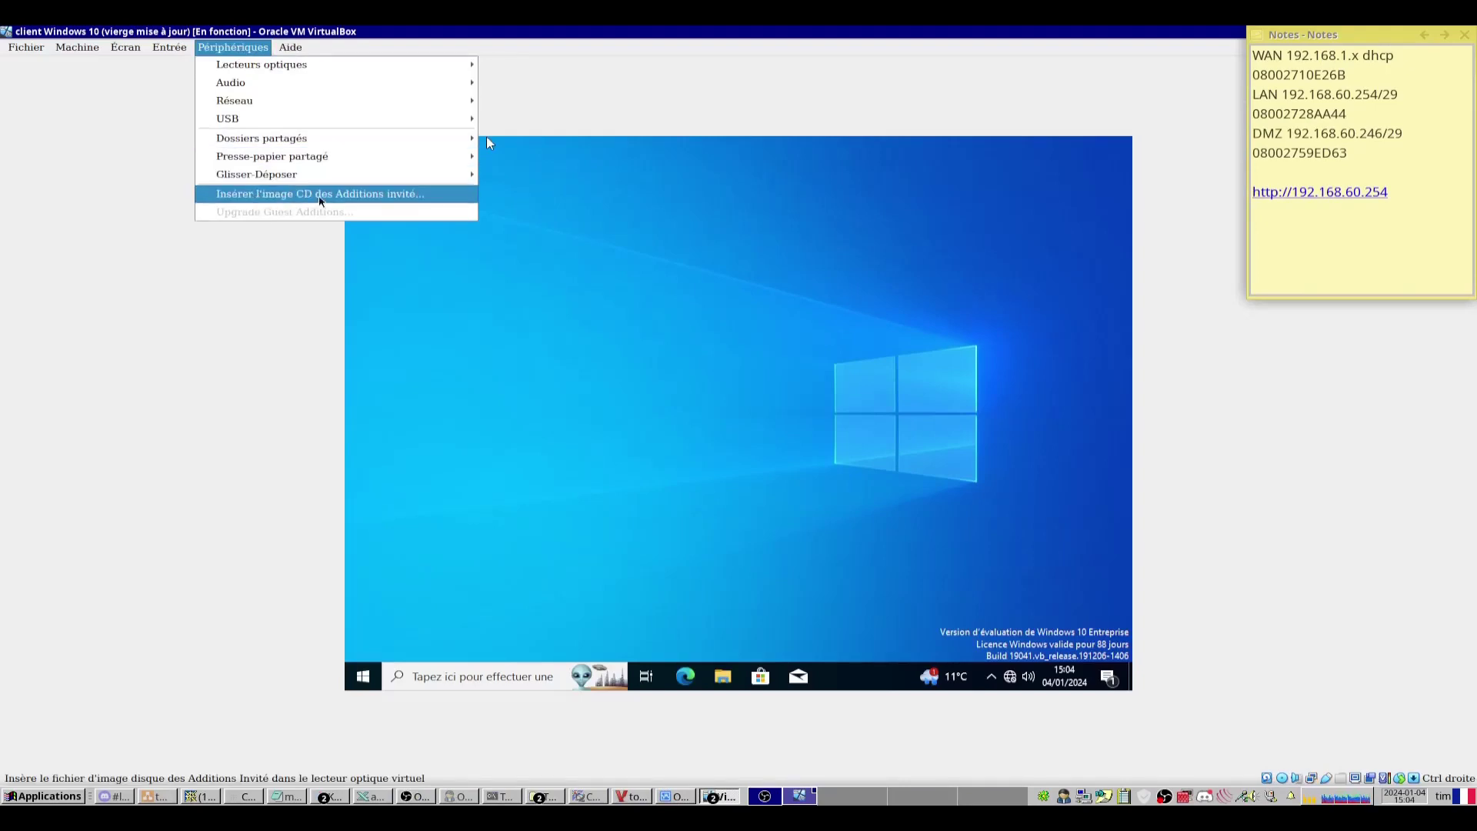
{"action": "left_click", "coordinate": [321, 202]}
{"action": "left_click", "coordinate": [723, 678]}
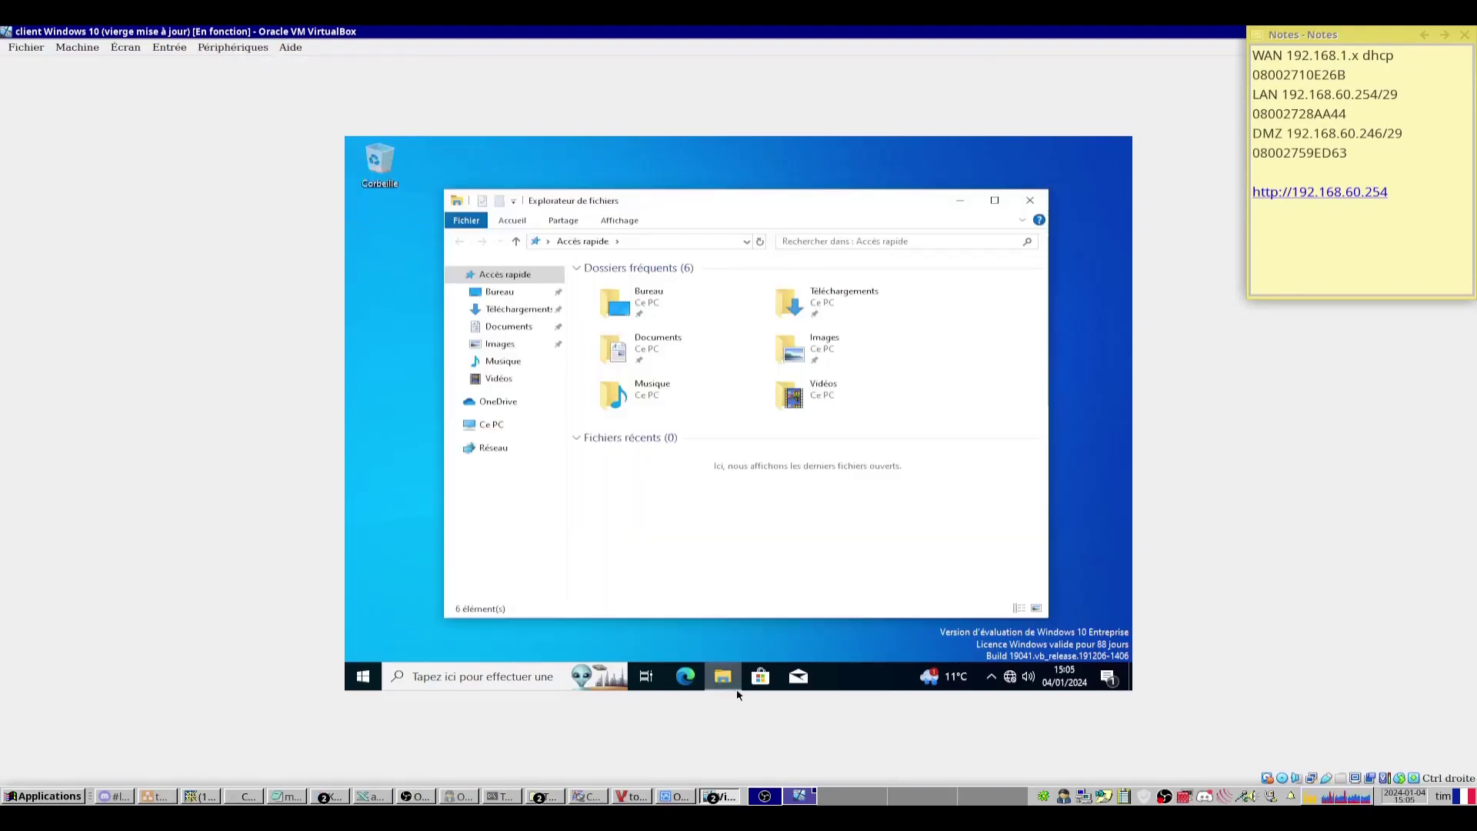
{"action": "left_click", "coordinate": [490, 424]}
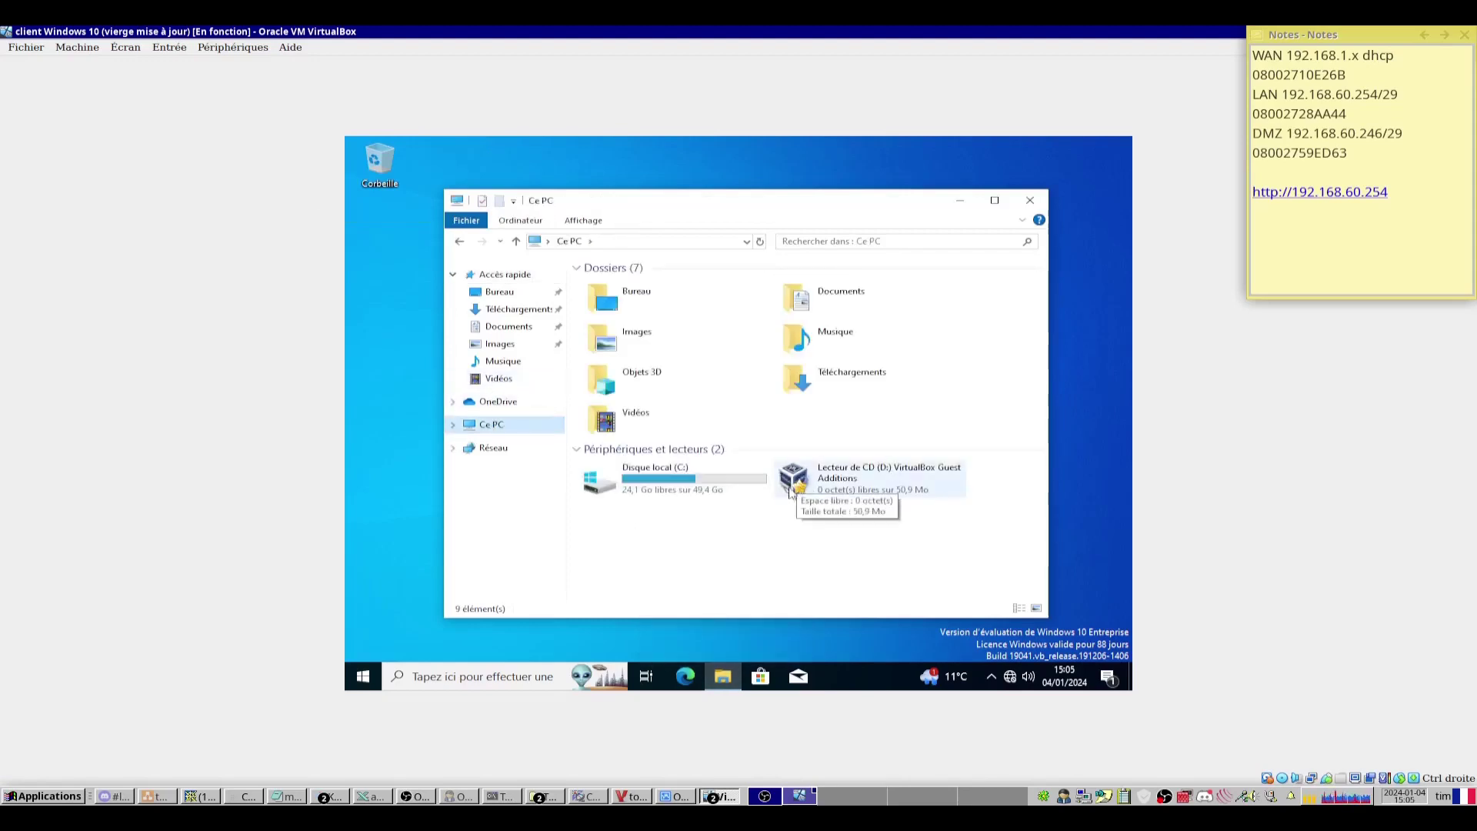
{"action": "double_click", "coordinate": [790, 484]}
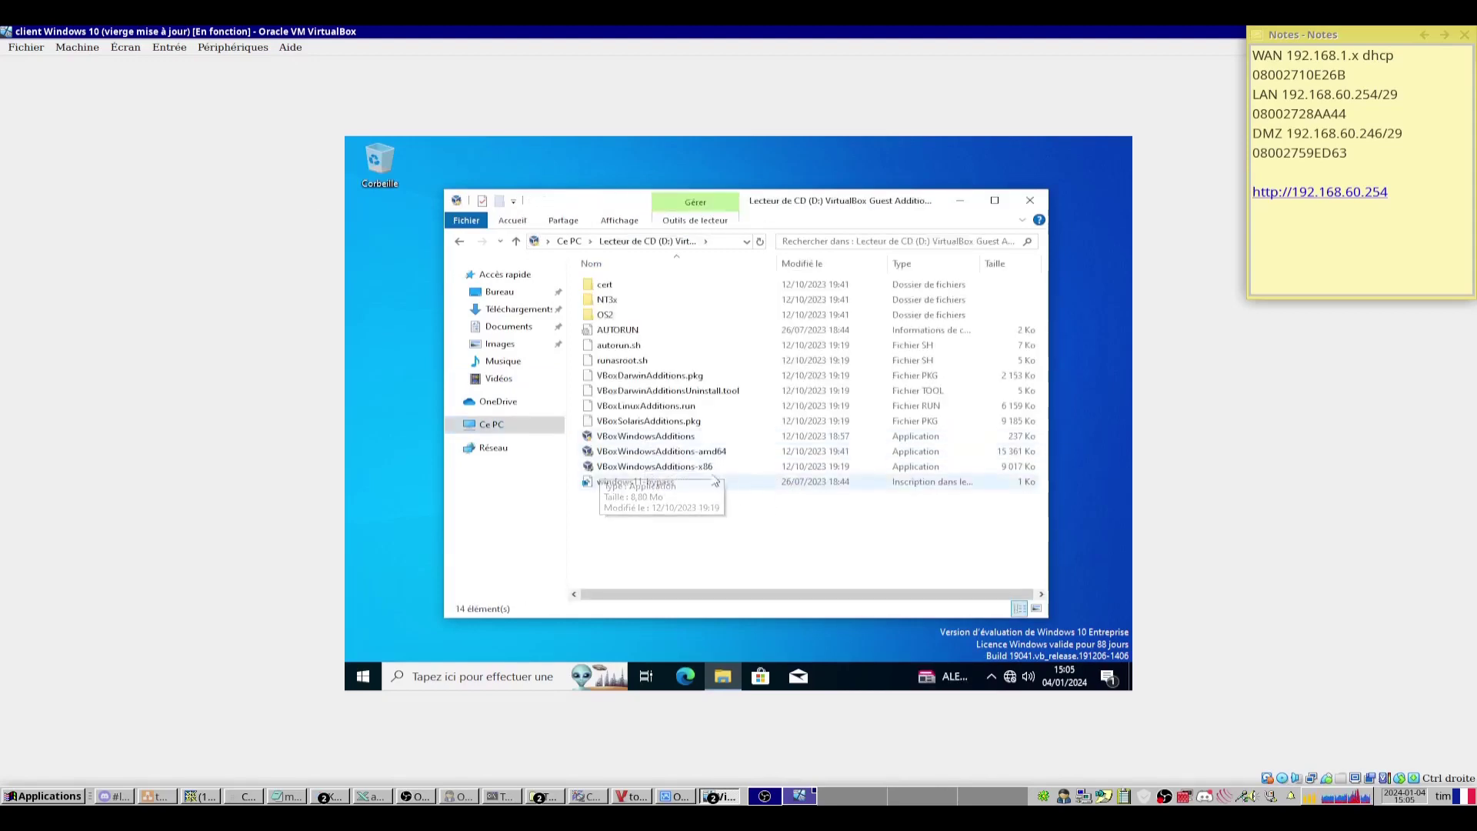
{"action": "double_click", "coordinate": [634, 436]}
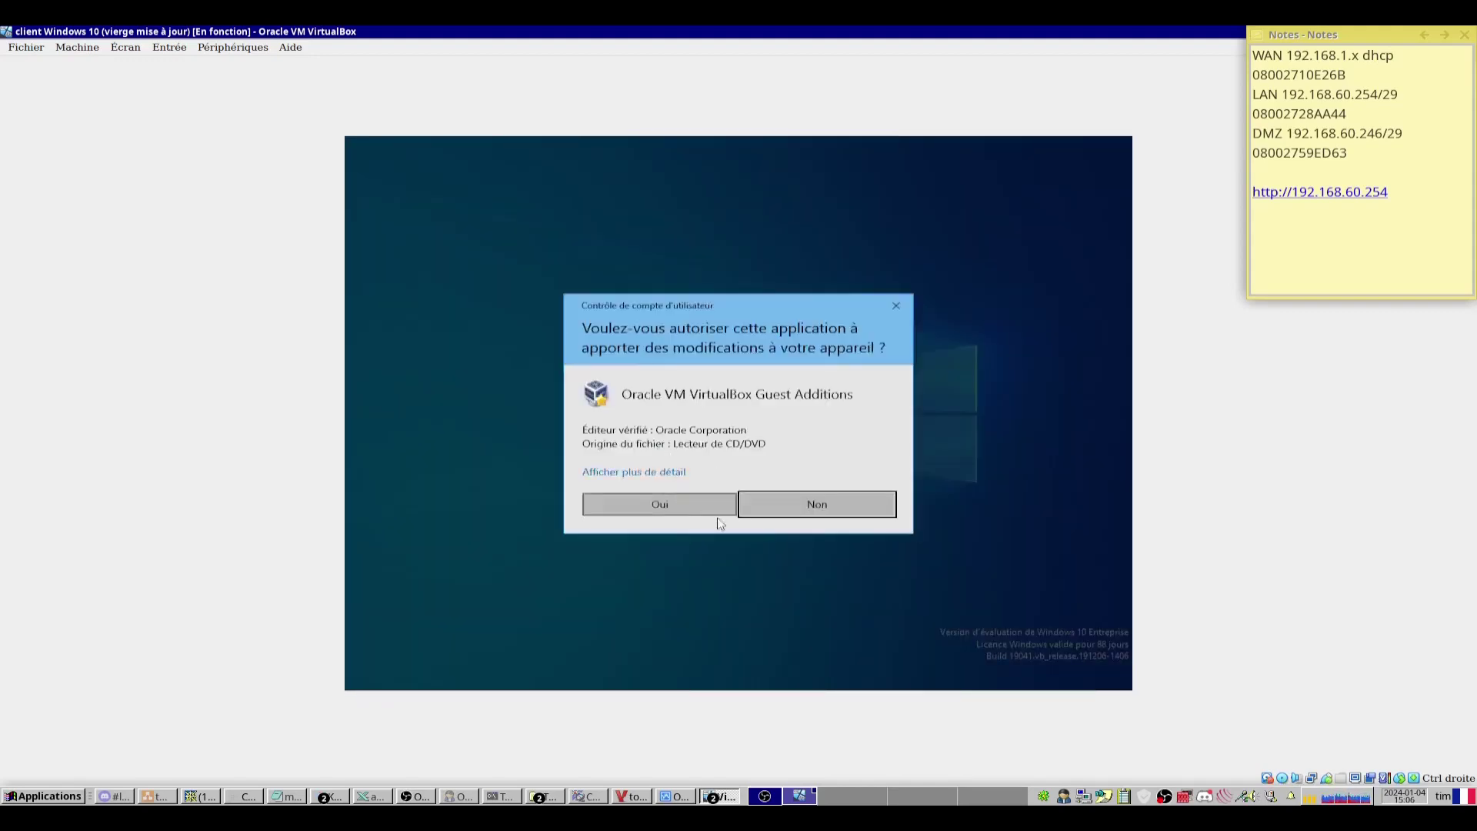
Install Guest Additions 7.0.12 with default folder and components, restarting the client now.
{"action": "left_click", "coordinate": [684, 512]}
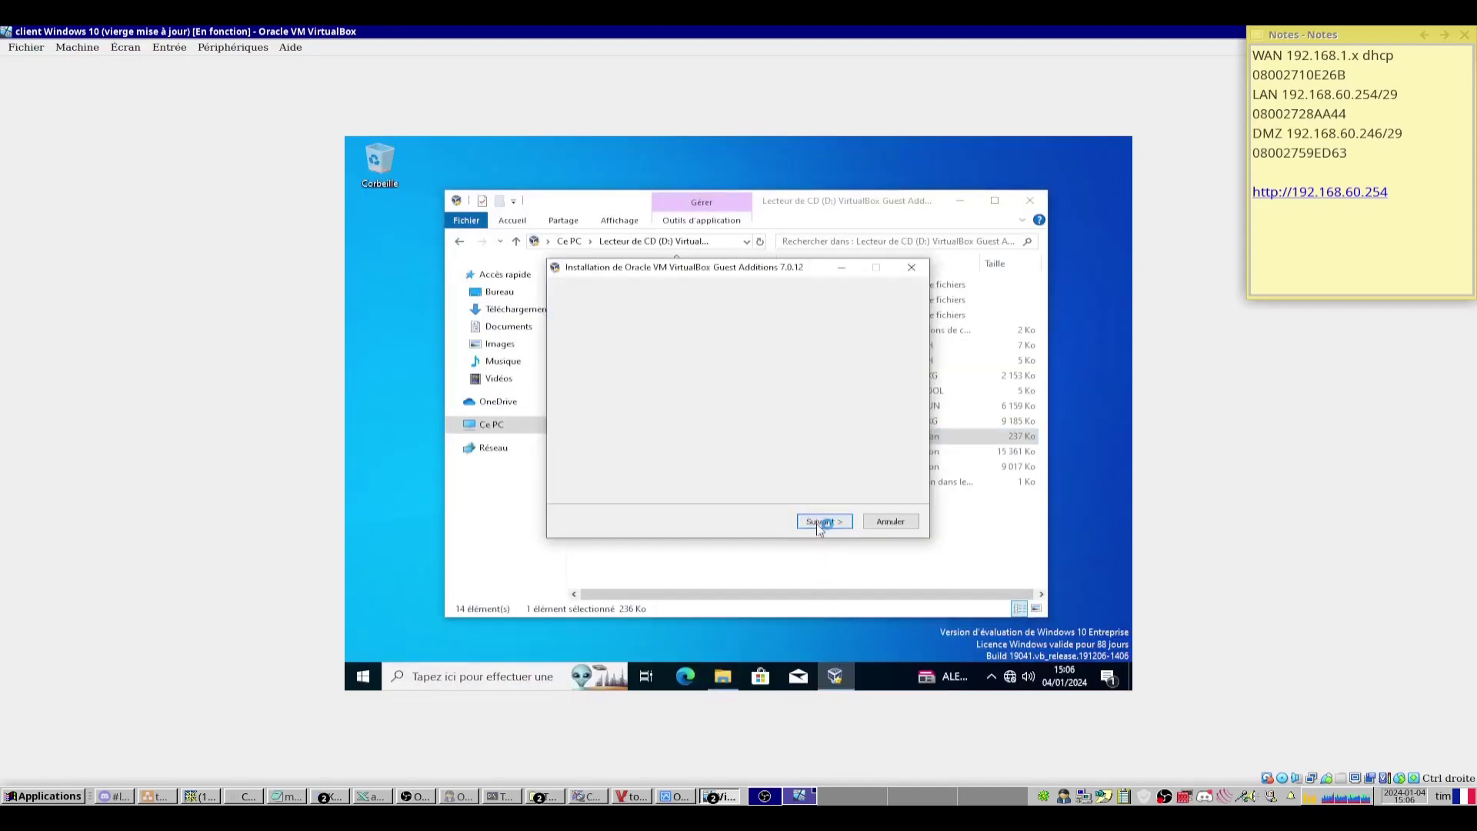
{"action": "left_click", "coordinate": [819, 523]}
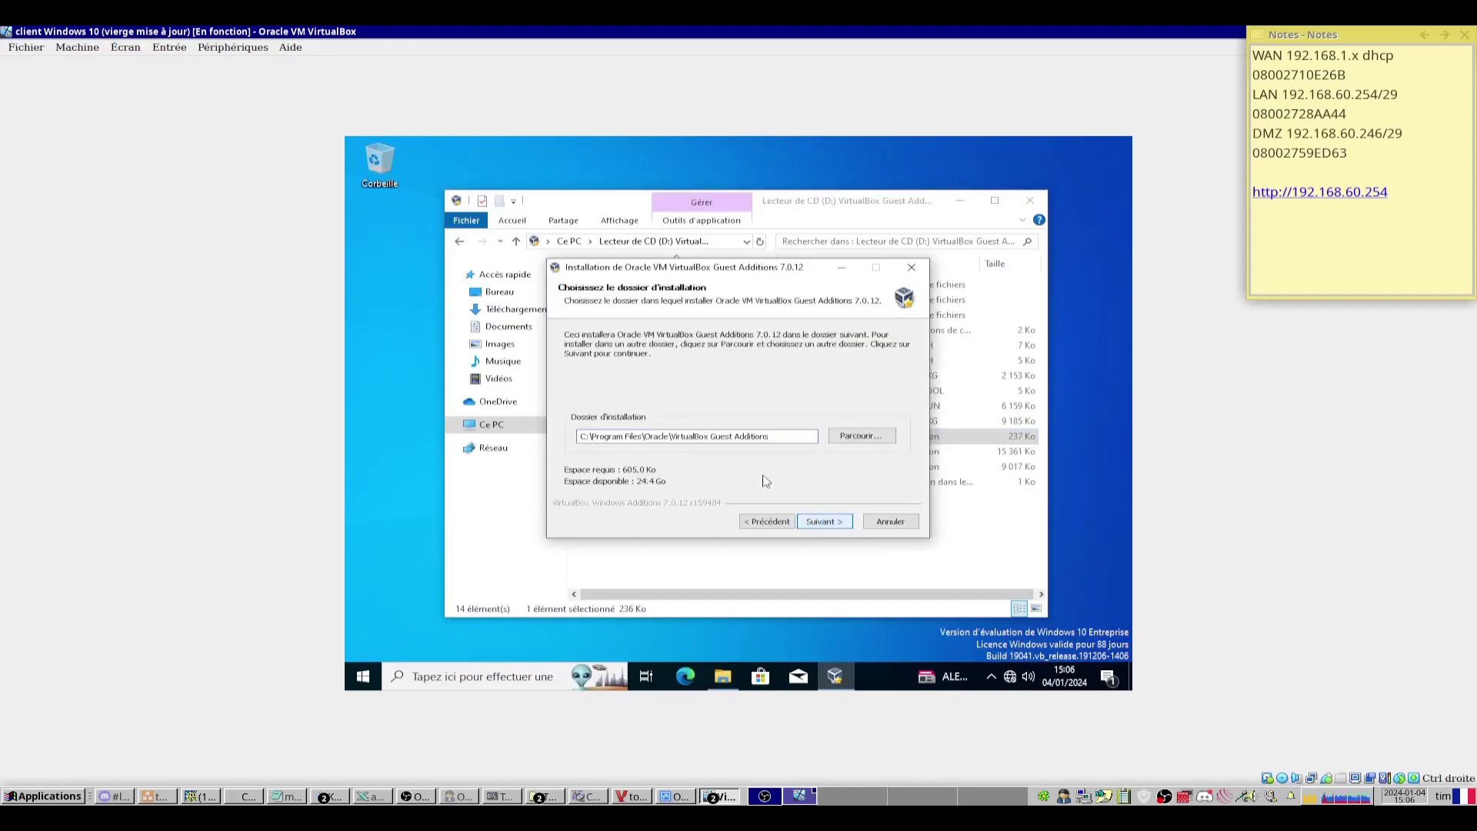
{"action": "left_click", "coordinate": [822, 521]}
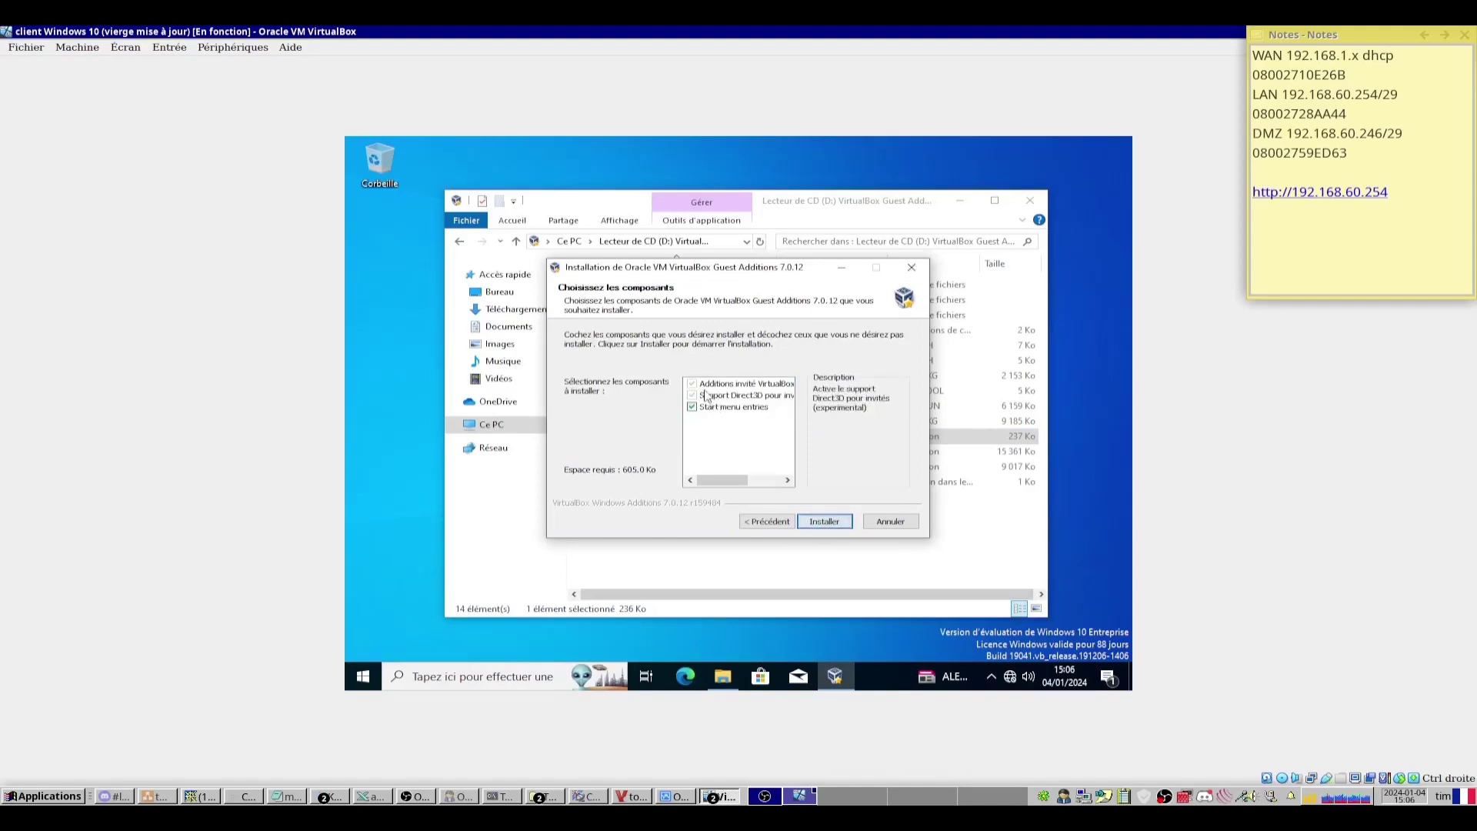
{"action": "mouse_move", "coordinate": [769, 409]}
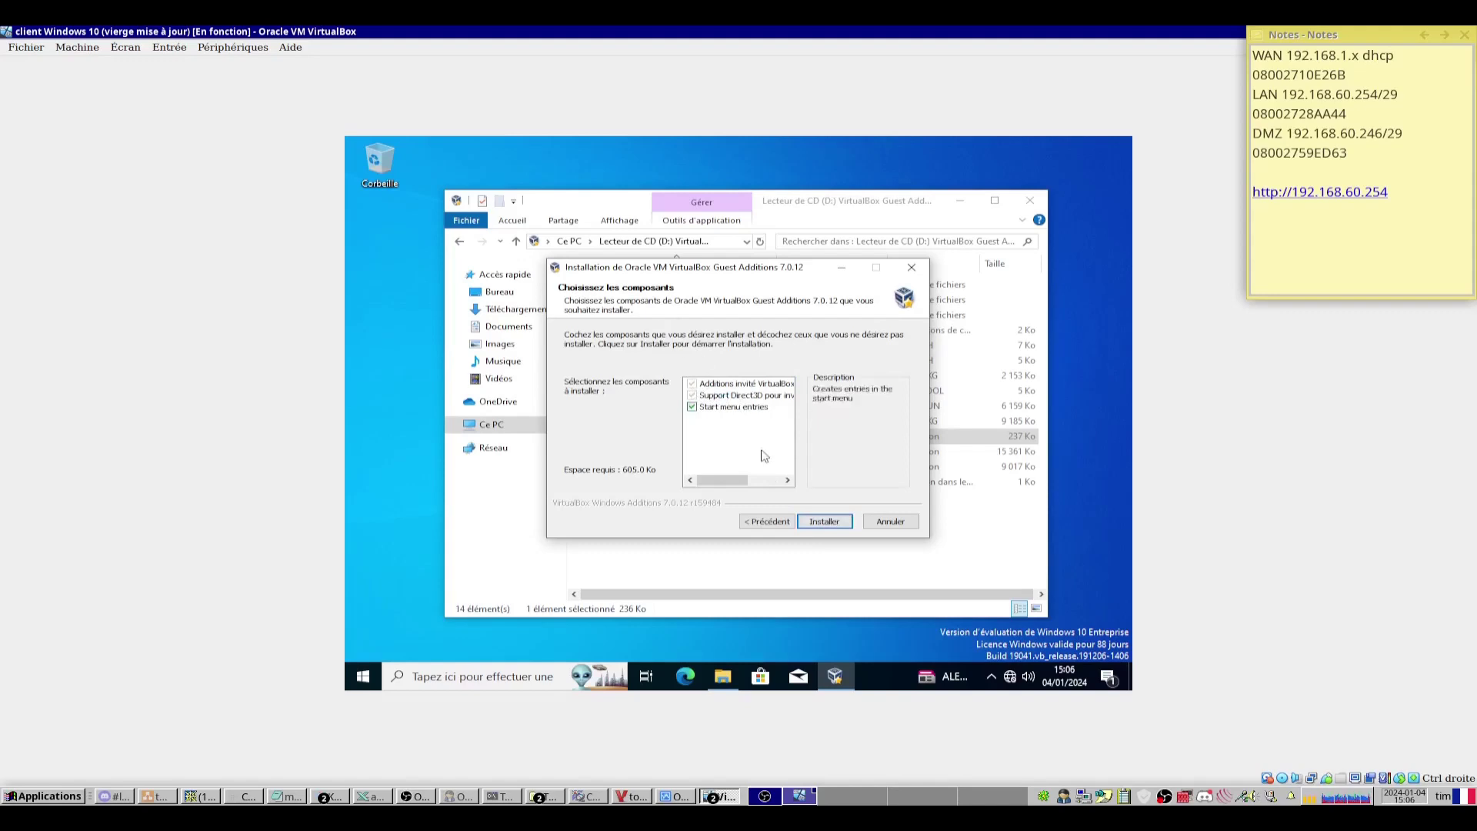
{"action": "left_click", "coordinate": [814, 522]}
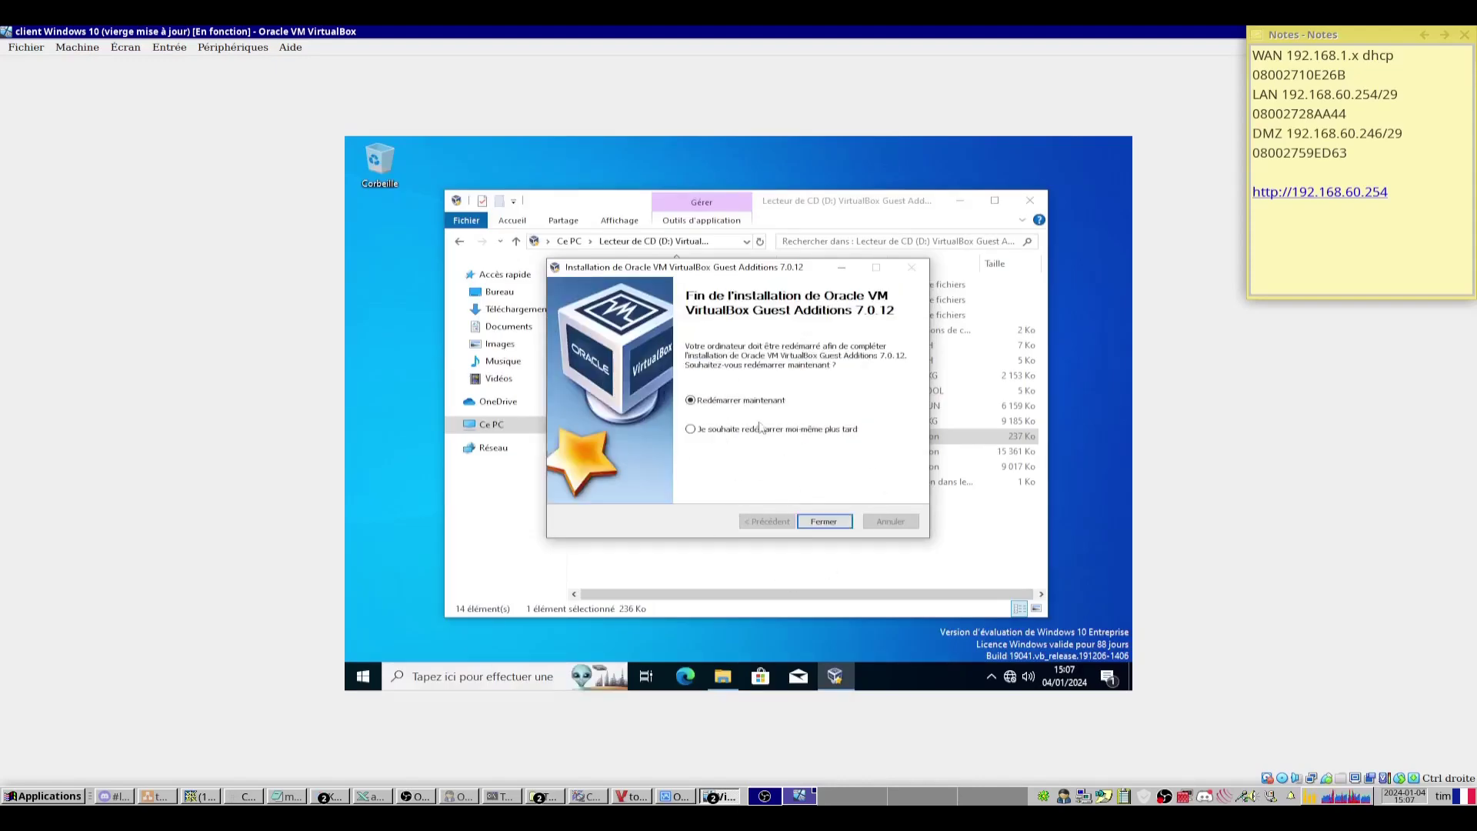
{"action": "left_click", "coordinate": [817, 522]}
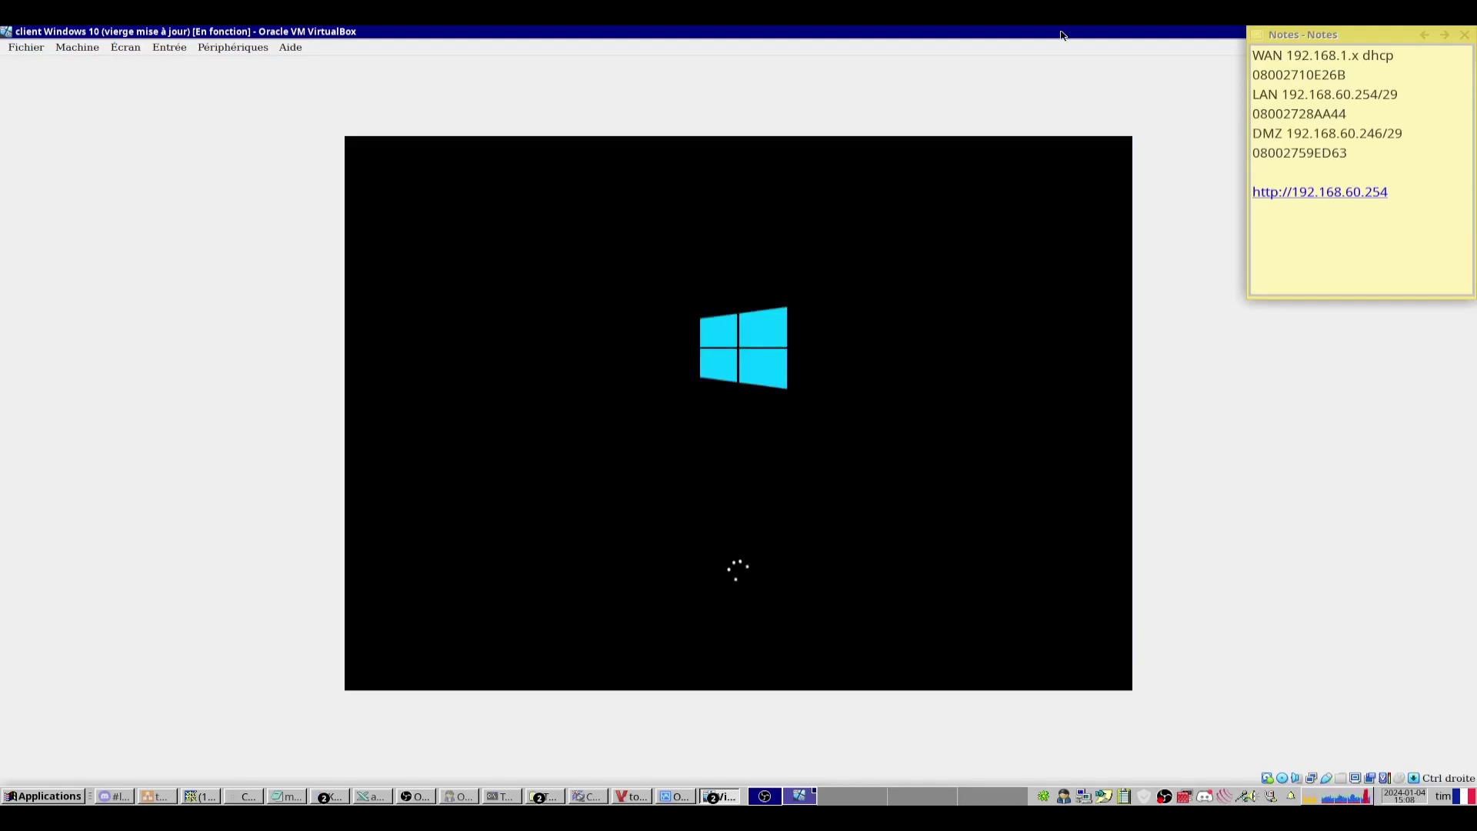
Resize the VM window and sign back in with the account password.
{"action": "left_click", "coordinate": [1456, 34]}
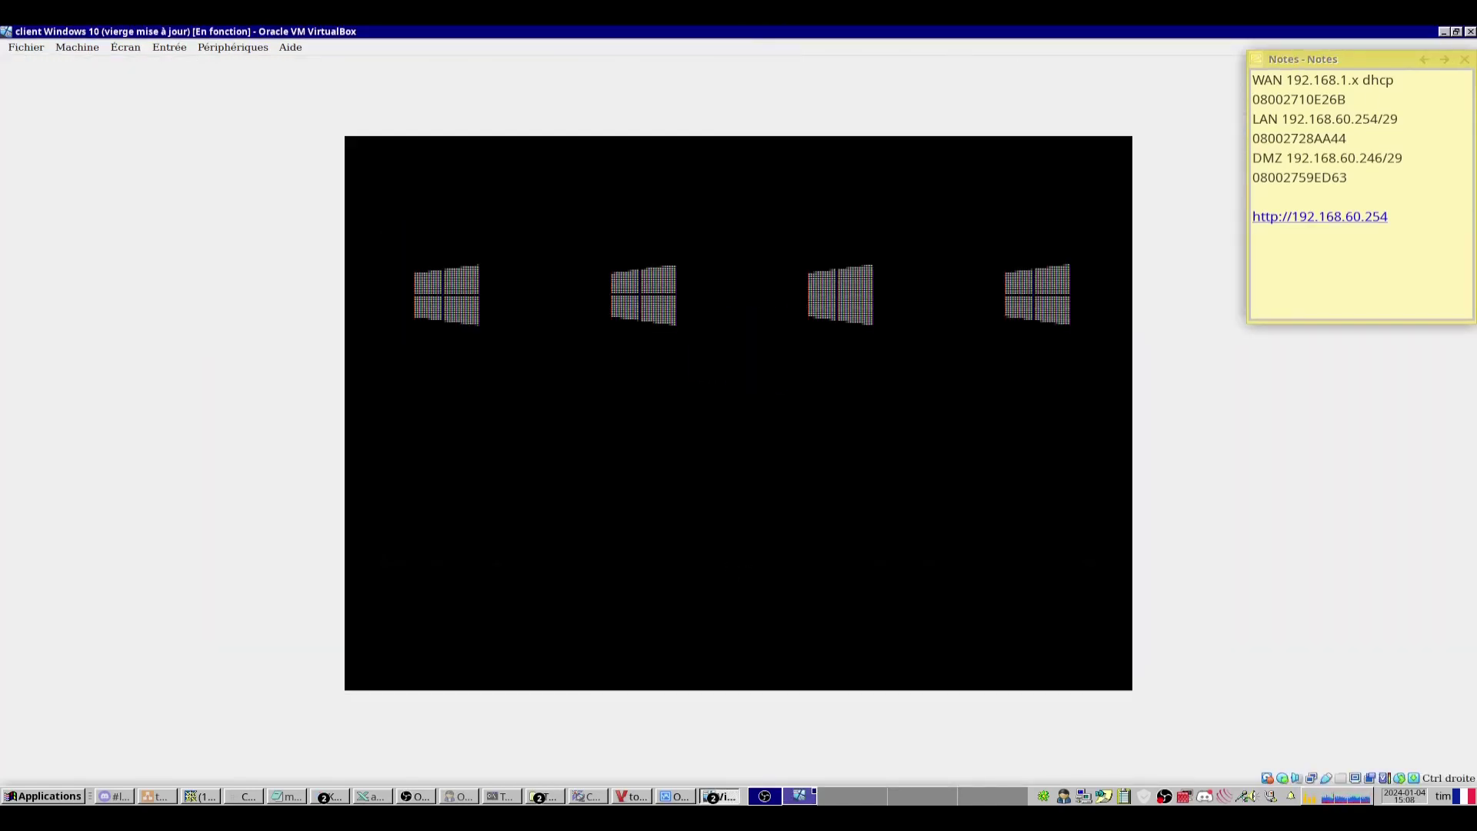
{"action": "left_click", "coordinate": [656, 468]}
{"action": "key", "text": "Return"}
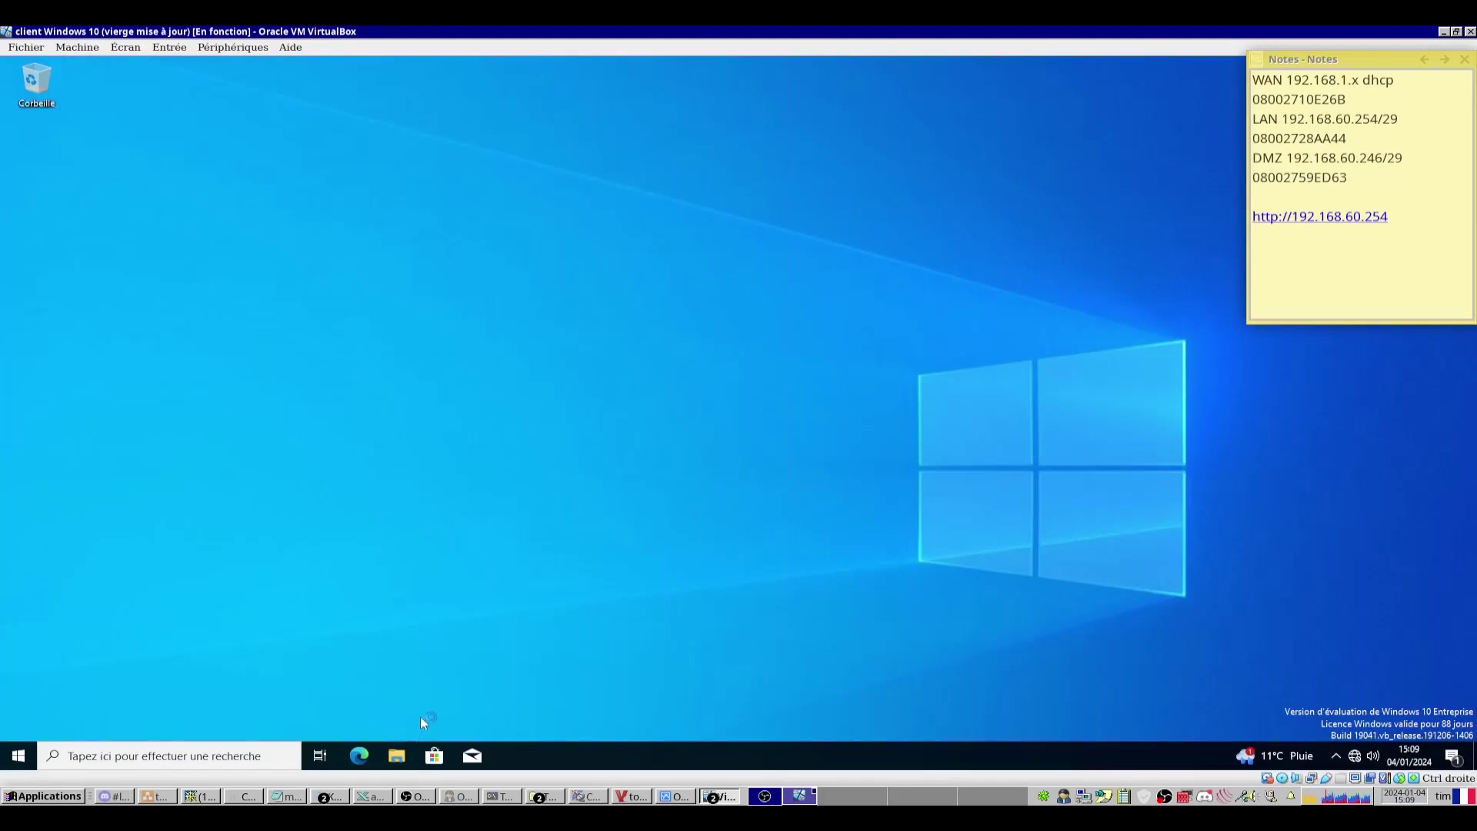
{"action": "right_click", "coordinate": [1355, 758]}
{"action": "left_click", "coordinate": [1333, 740]}
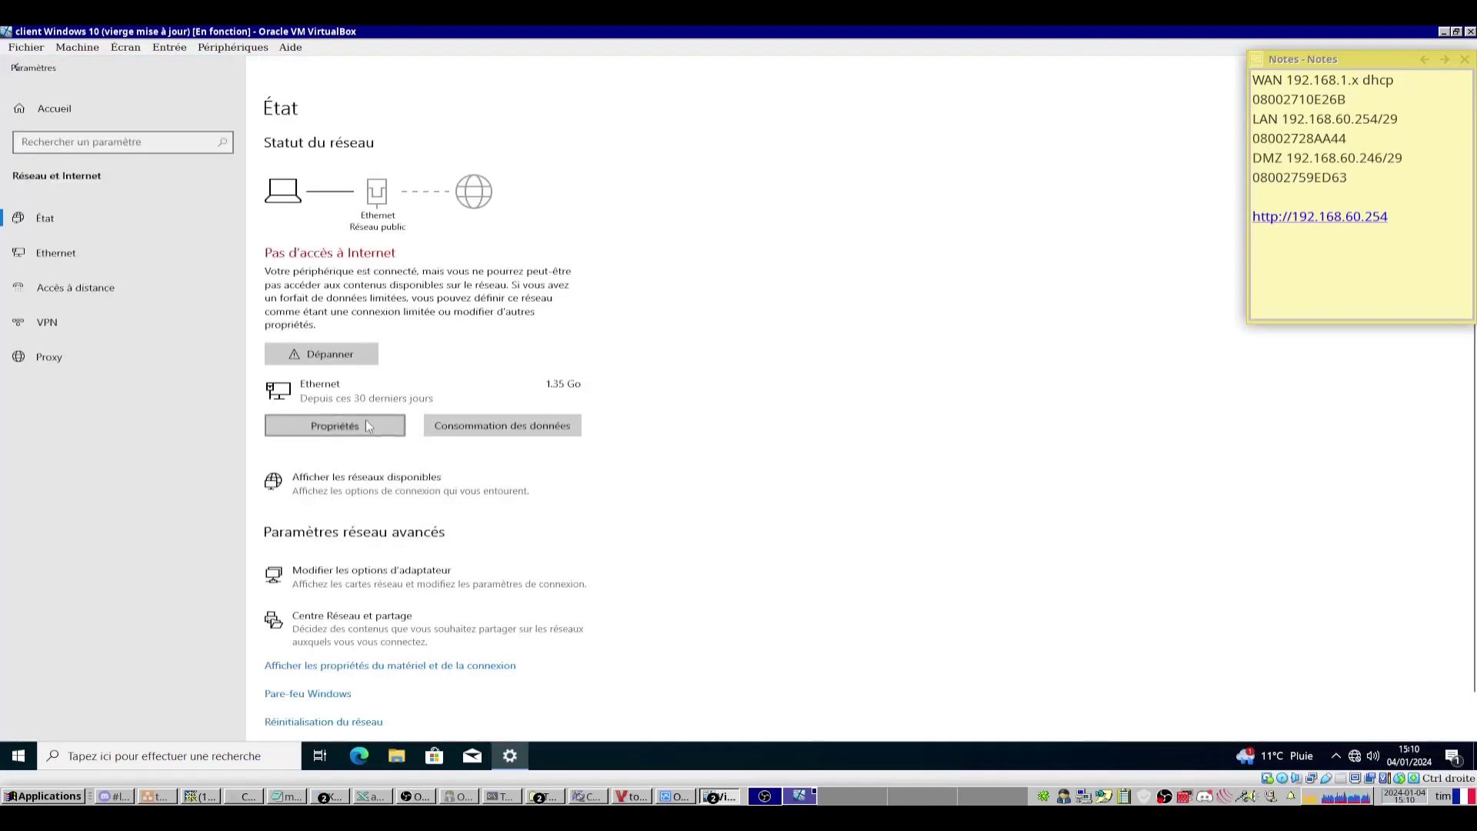
{"action": "left_click", "coordinate": [366, 425]}
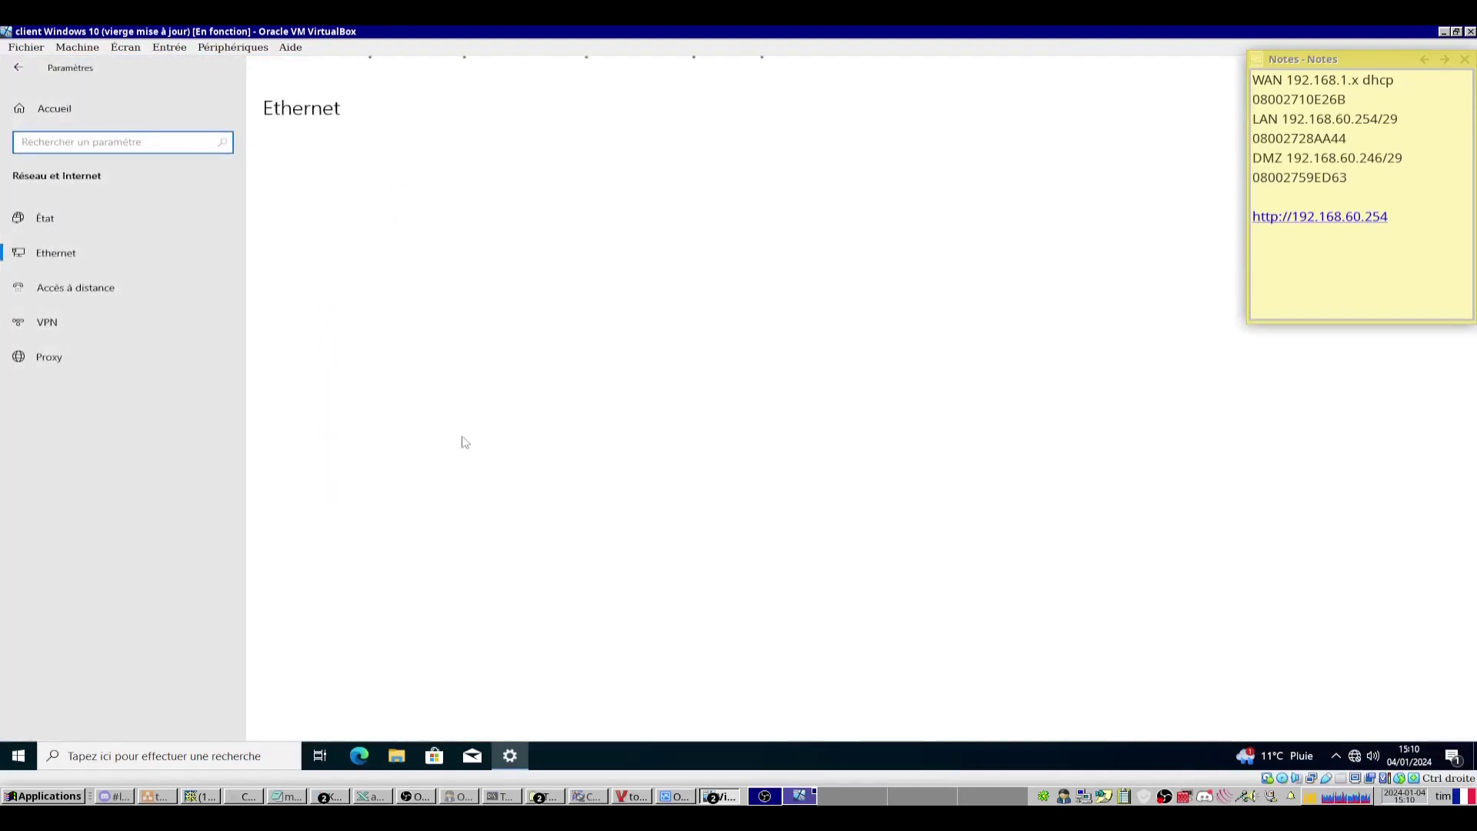
{"action": "left_click", "coordinate": [54, 437]}
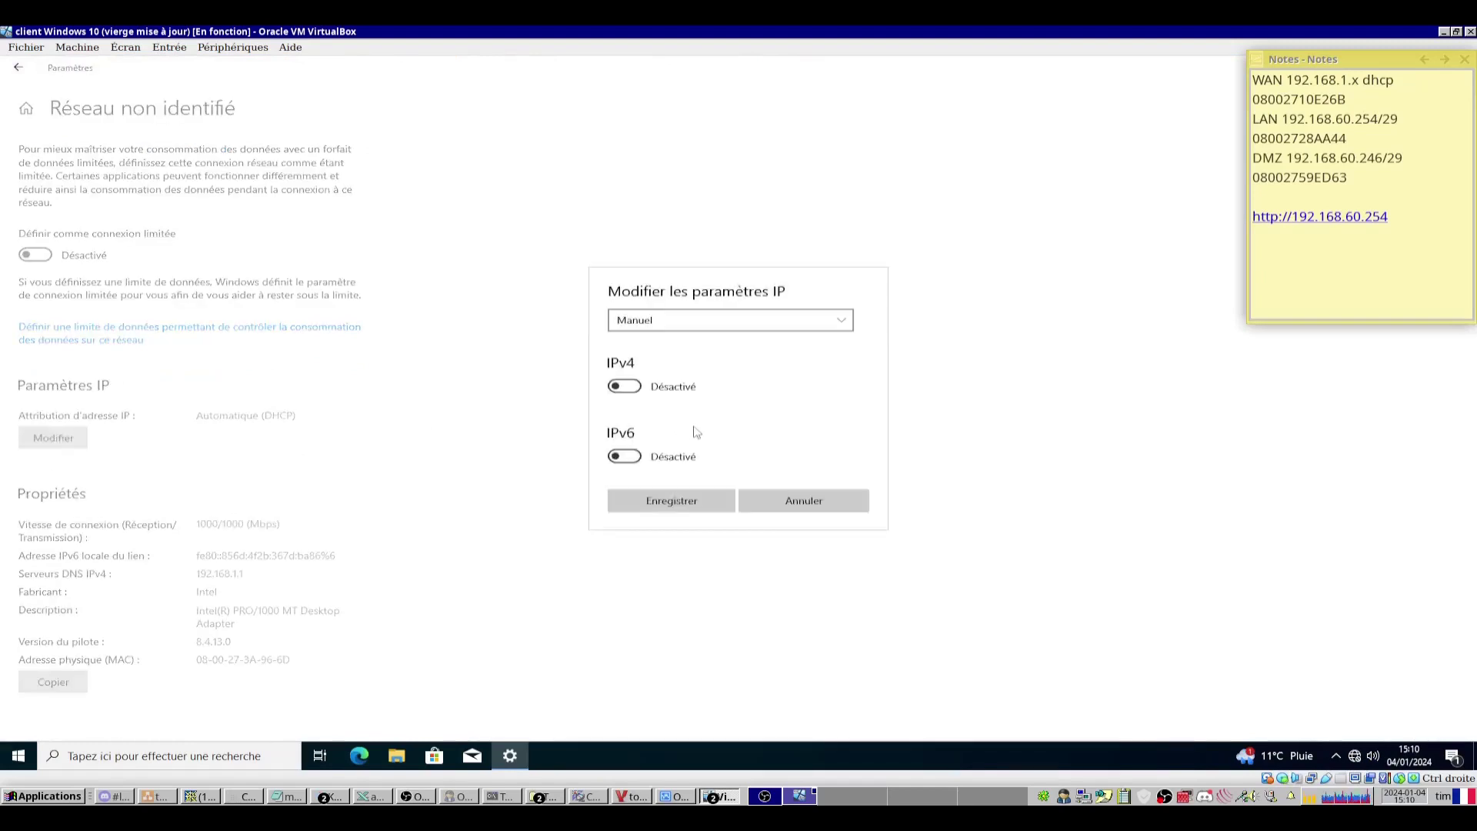
{"action": "left_click", "coordinate": [677, 382]}
{"action": "scroll", "coordinate": [679, 377], "scroll_direction": "down", "scroll_amount": 1}
{"action": "scroll", "coordinate": [679, 377], "scroll_direction": "up", "scroll_amount": 1}
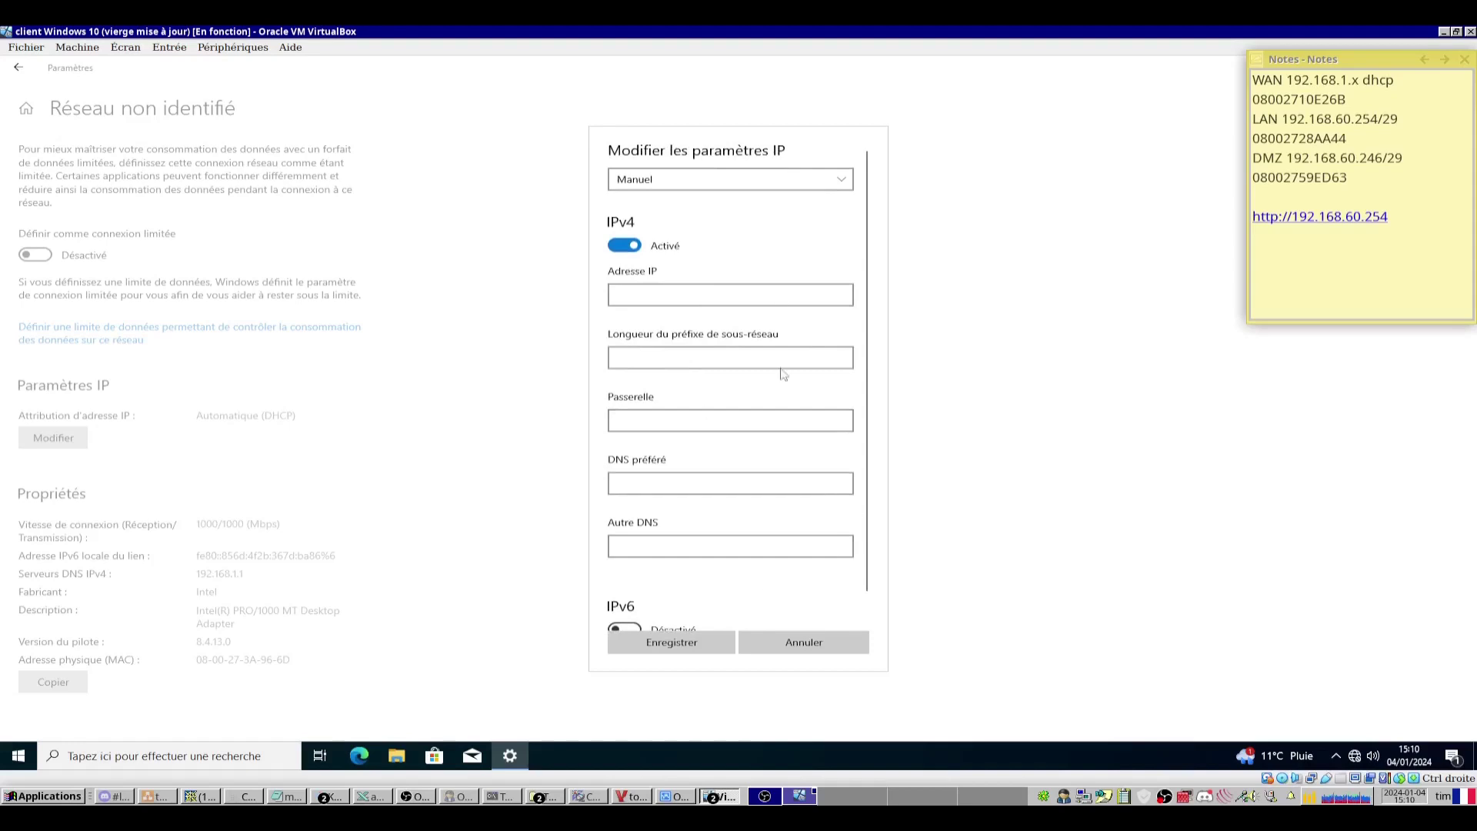
{"action": "left_click", "coordinate": [740, 636]}
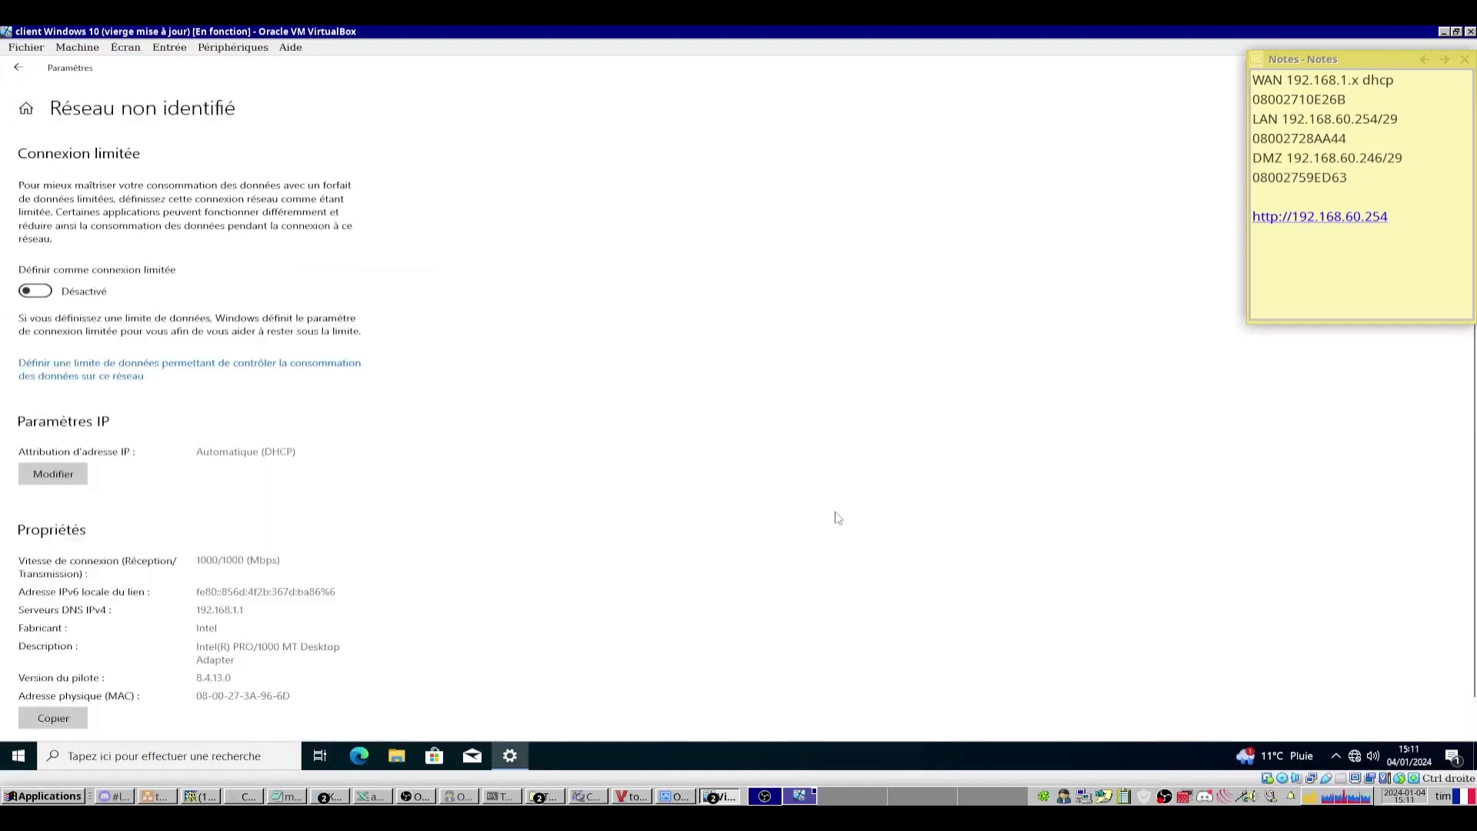
Try opening network connections with Run 'ncpa.cp', then close that window.
{"action": "key", "text": "super+r"}
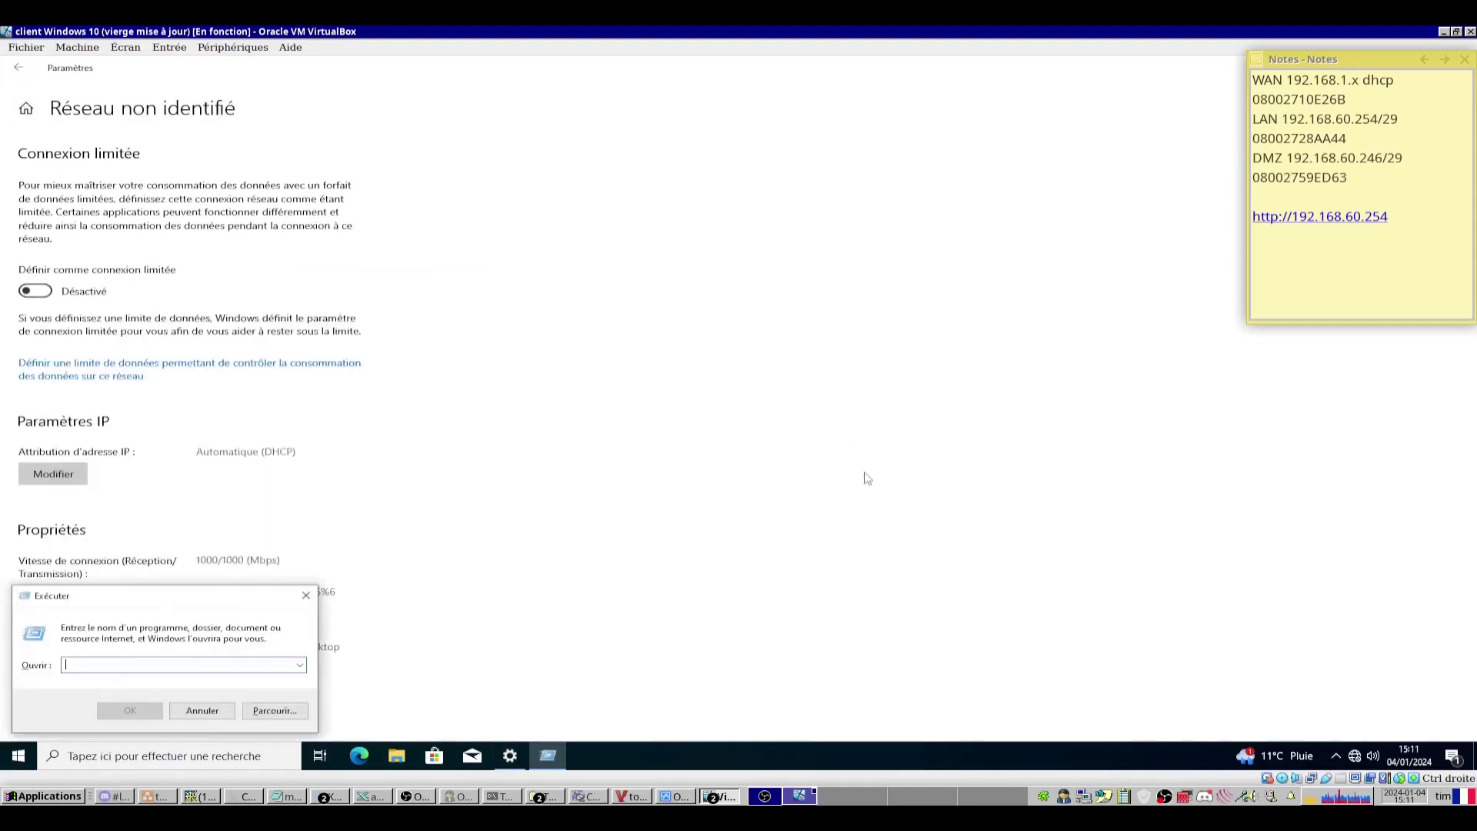
{"action": "type", "text": "ncpa.cpl"}
{"action": "key", "text": "Return"}
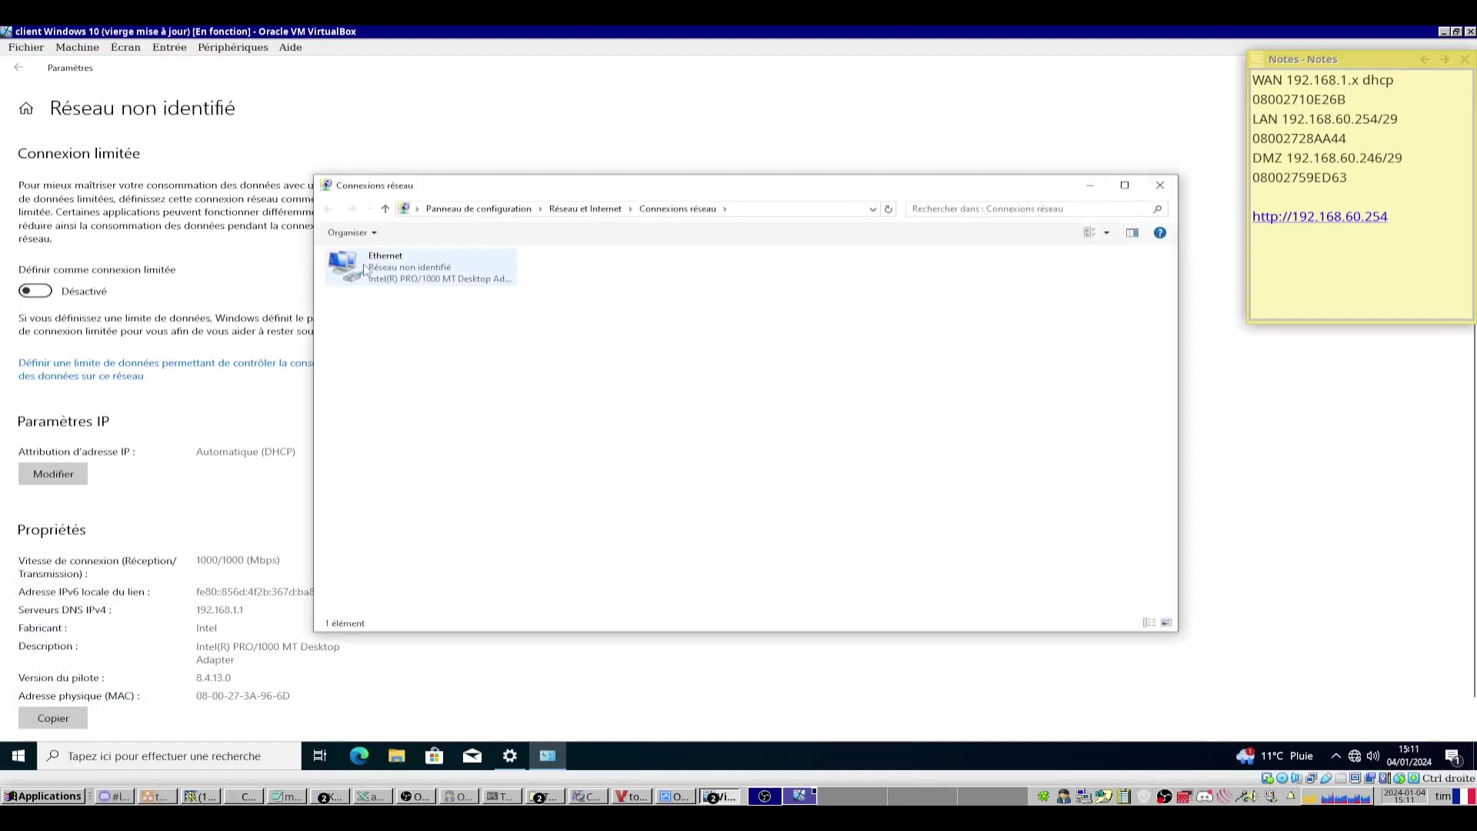
{"action": "left_click", "coordinate": [1160, 186]}
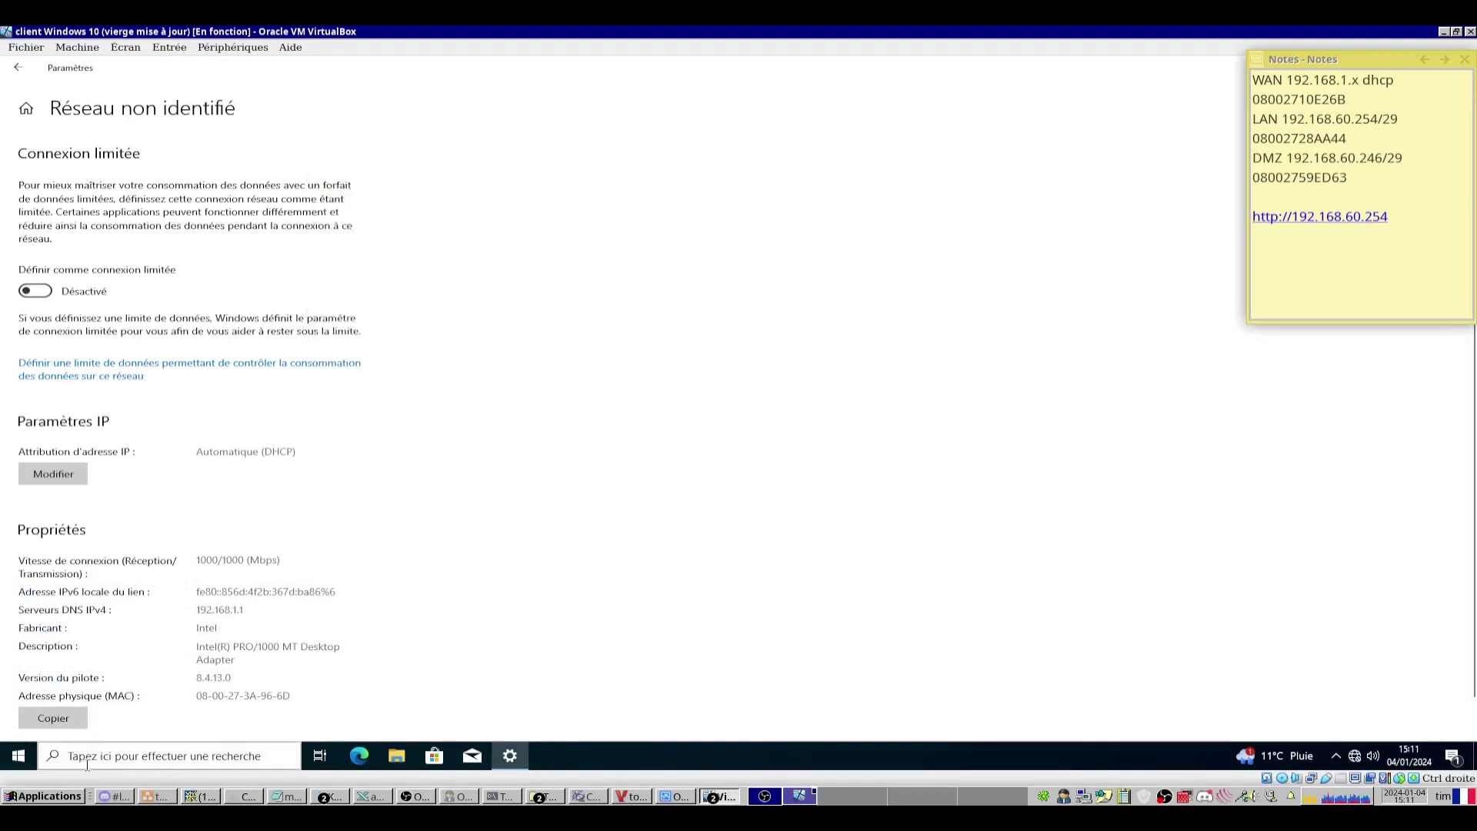
Go through Control Panel's Centre Réseau et partage to the Ethernet connection's IPv4 properties.
{"action": "left_click", "coordinate": [83, 758]}
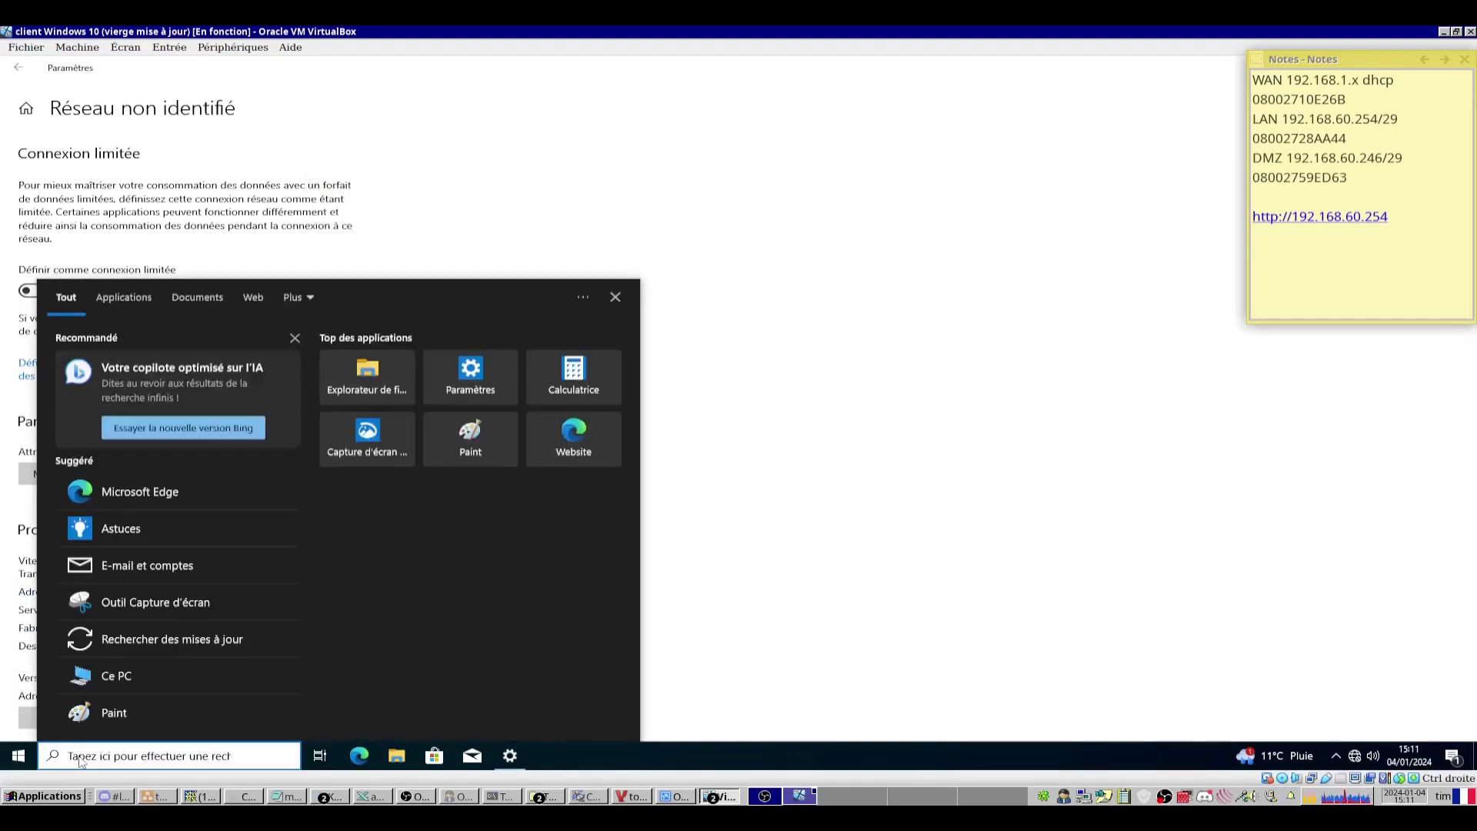
{"action": "type", "text": "pannel"}
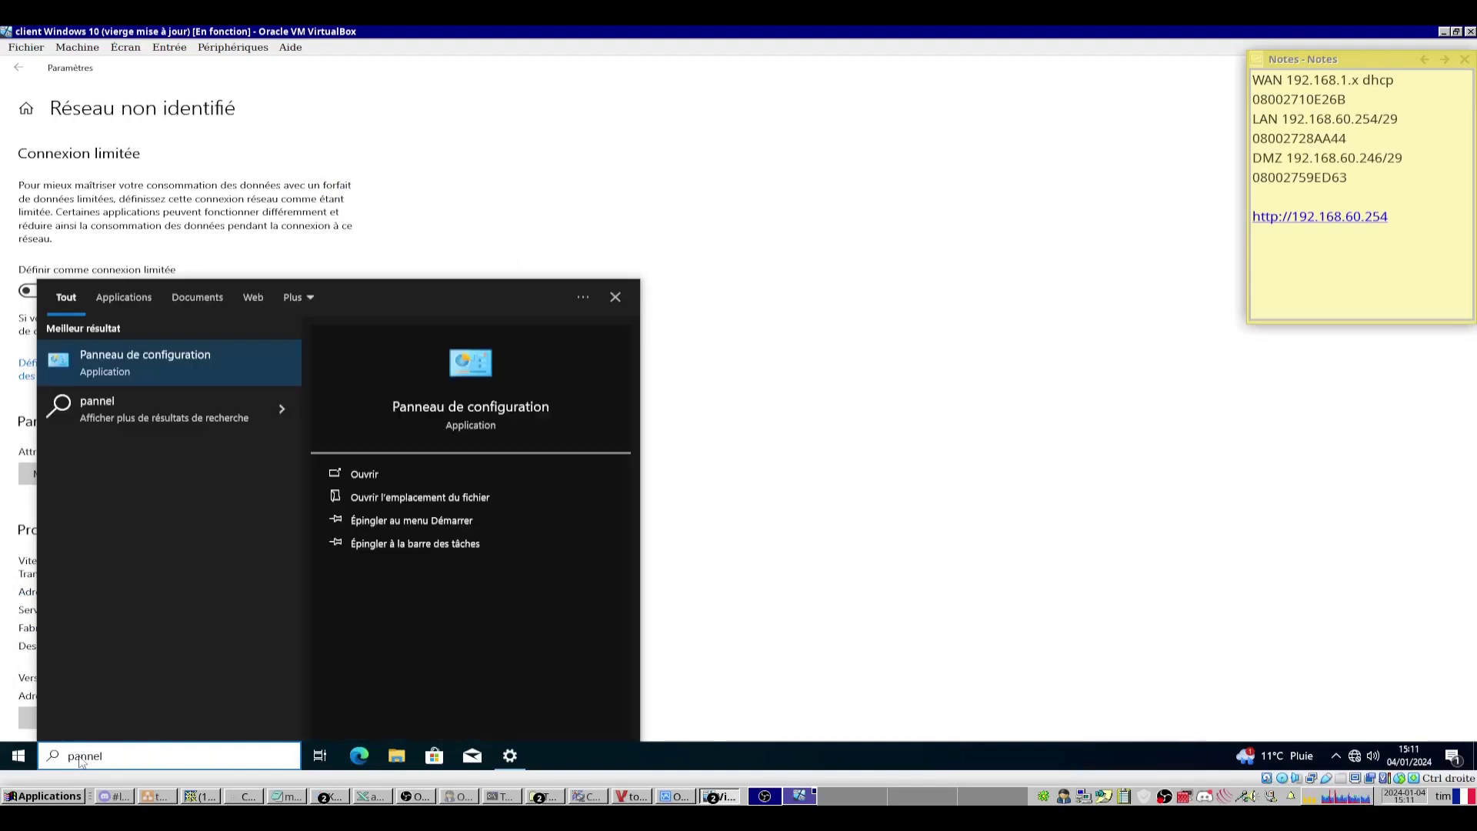
{"action": "left_click", "coordinate": [163, 360]}
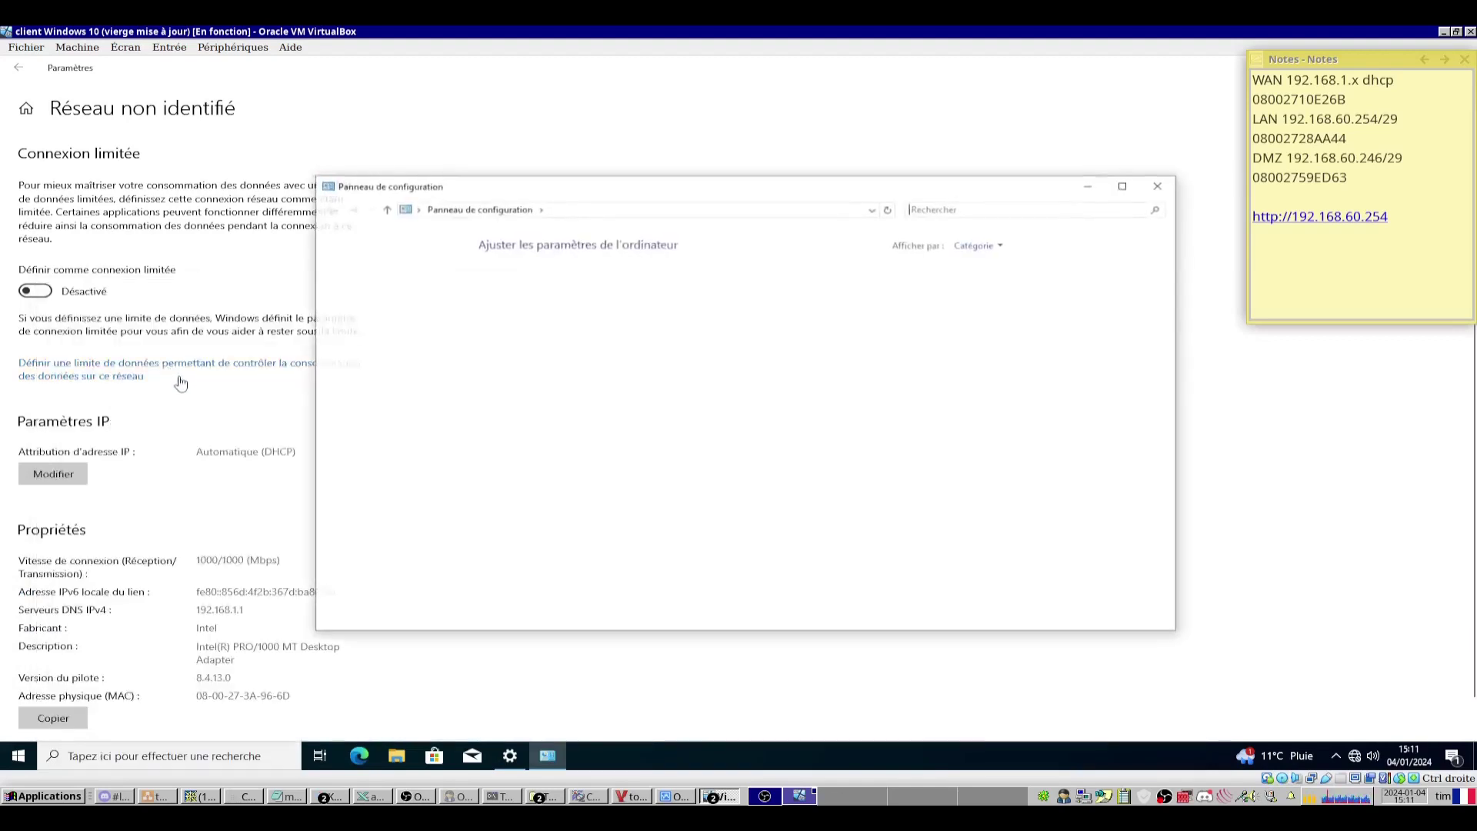
{"action": "left_click", "coordinate": [566, 352]}
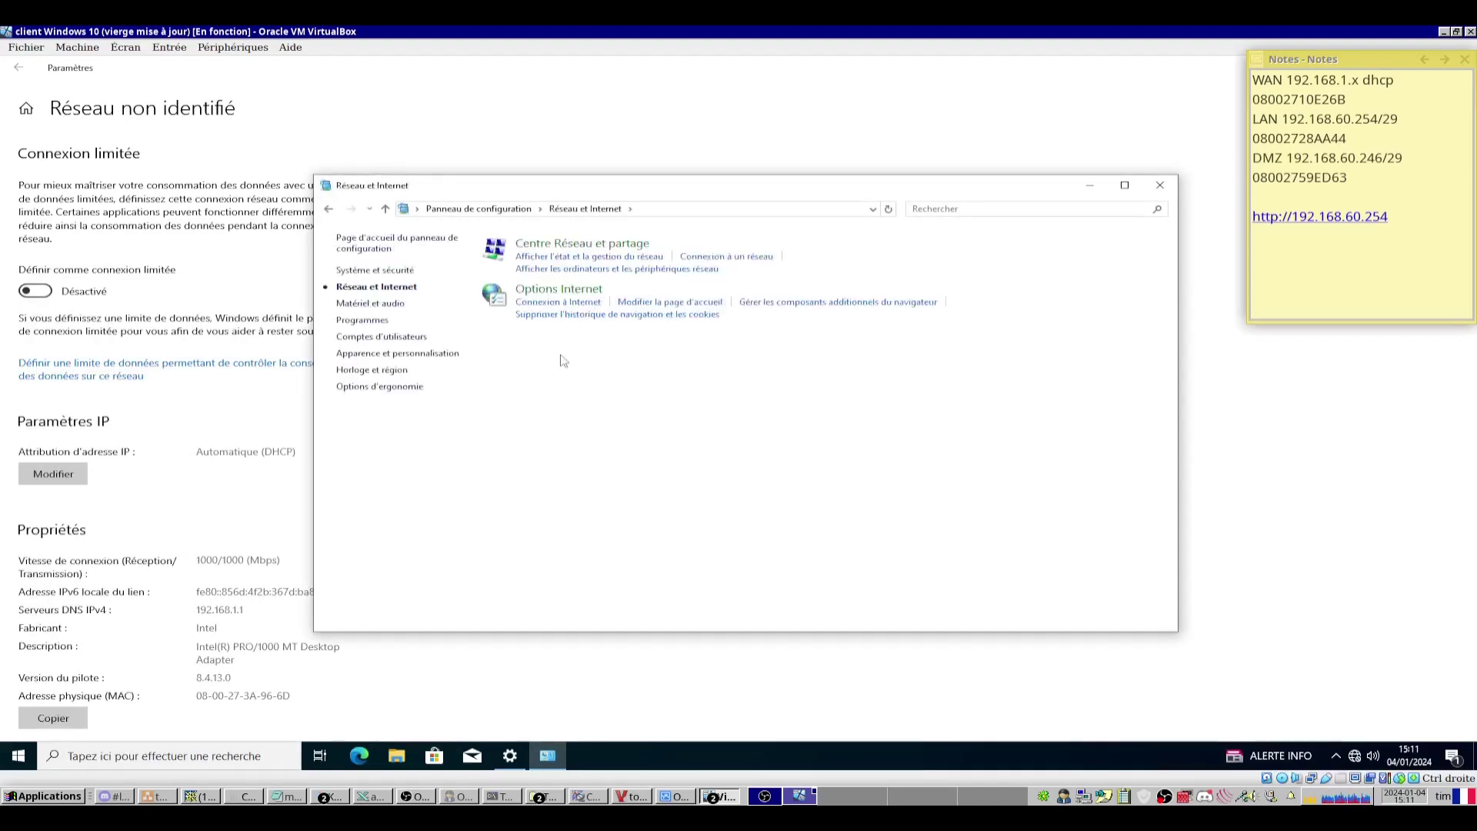
{"action": "left_click", "coordinate": [583, 244]}
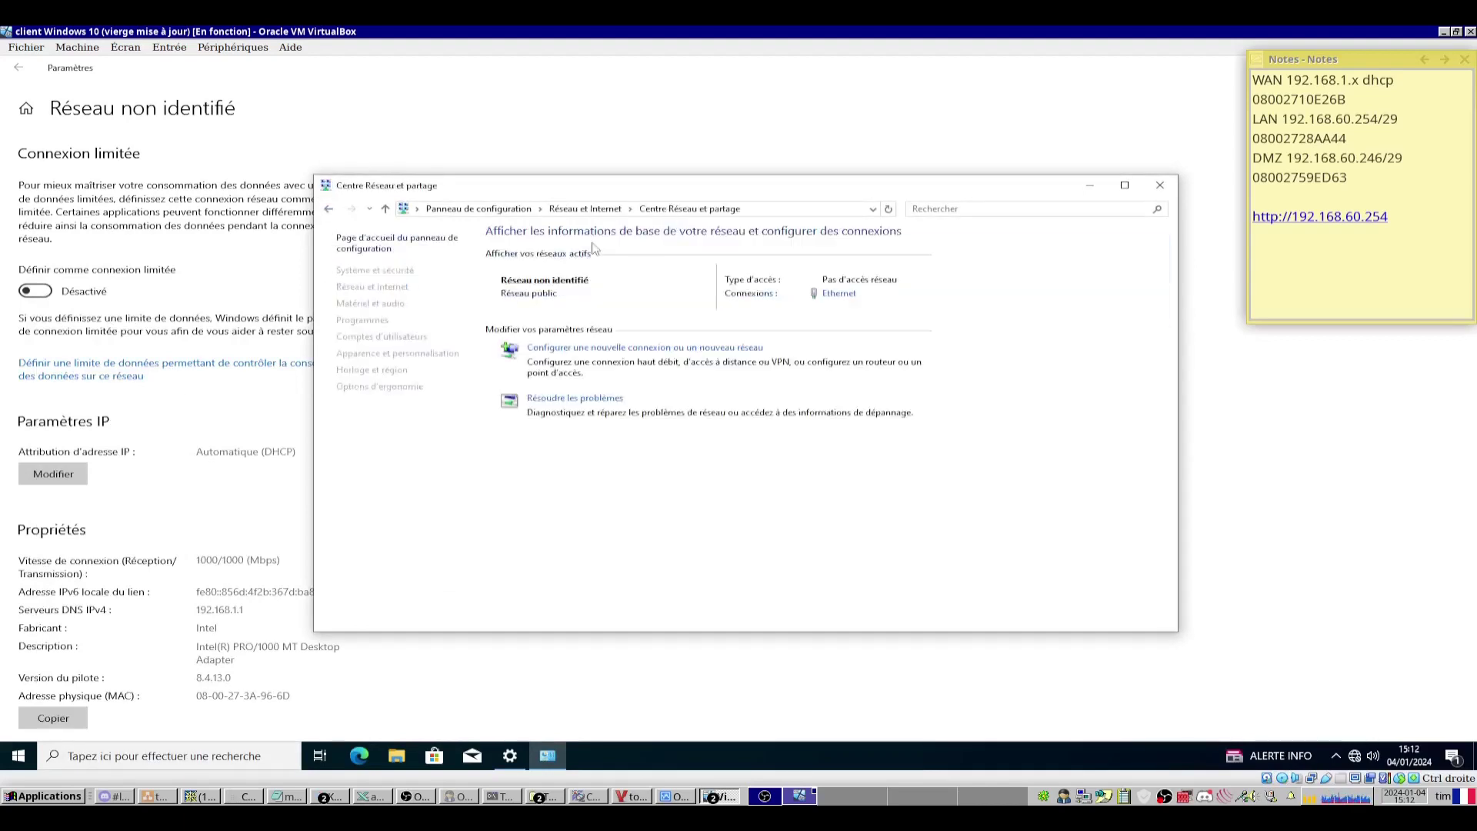
{"action": "left_click", "coordinate": [839, 294]}
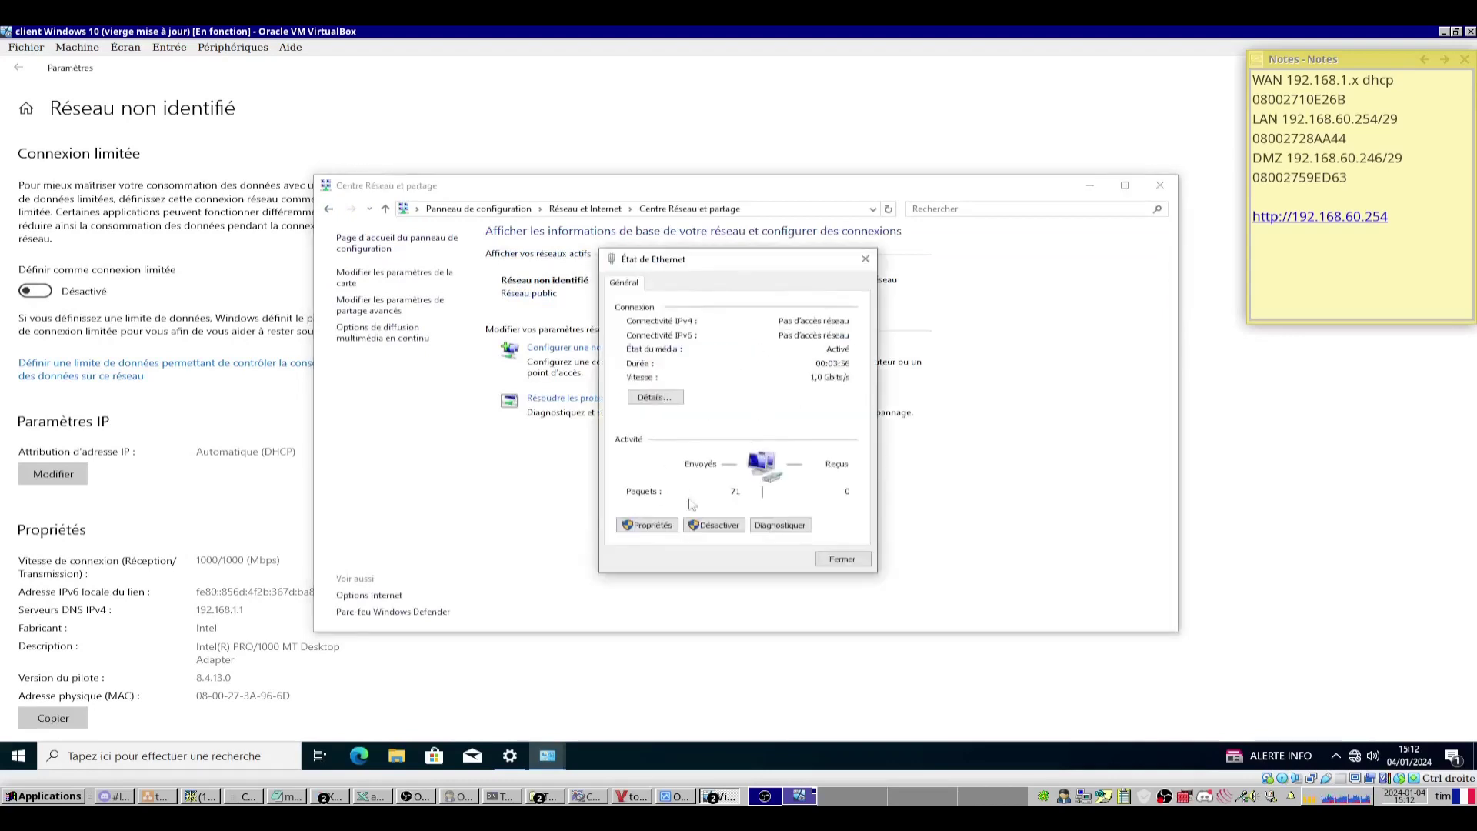
{"action": "left_click", "coordinate": [648, 526]}
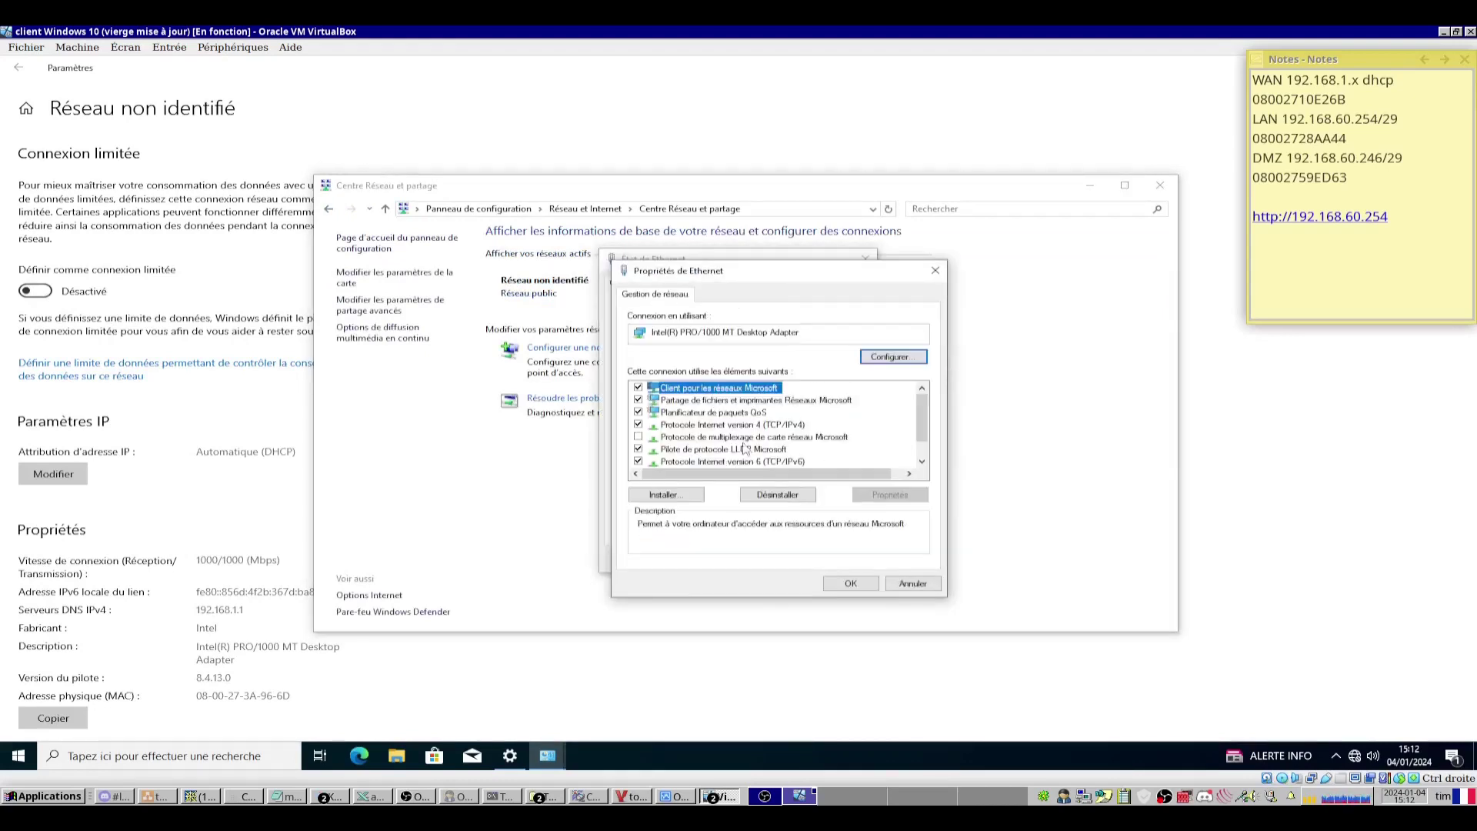
{"action": "double_click", "coordinate": [714, 425]}
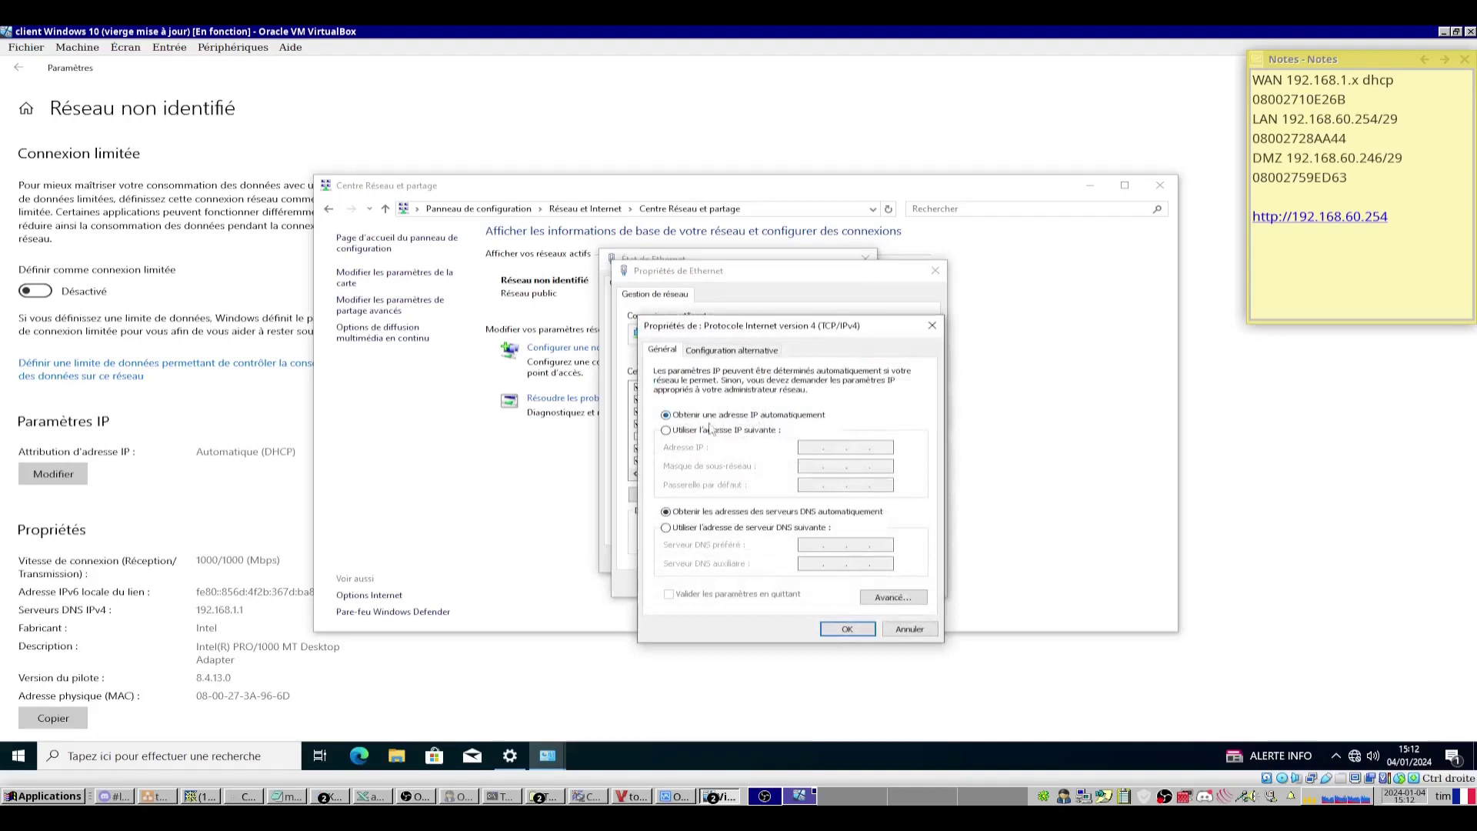
Set the client's IPv4 to a manual address and bring the network topology diagram forward.
{"action": "left_click", "coordinate": [693, 433]}
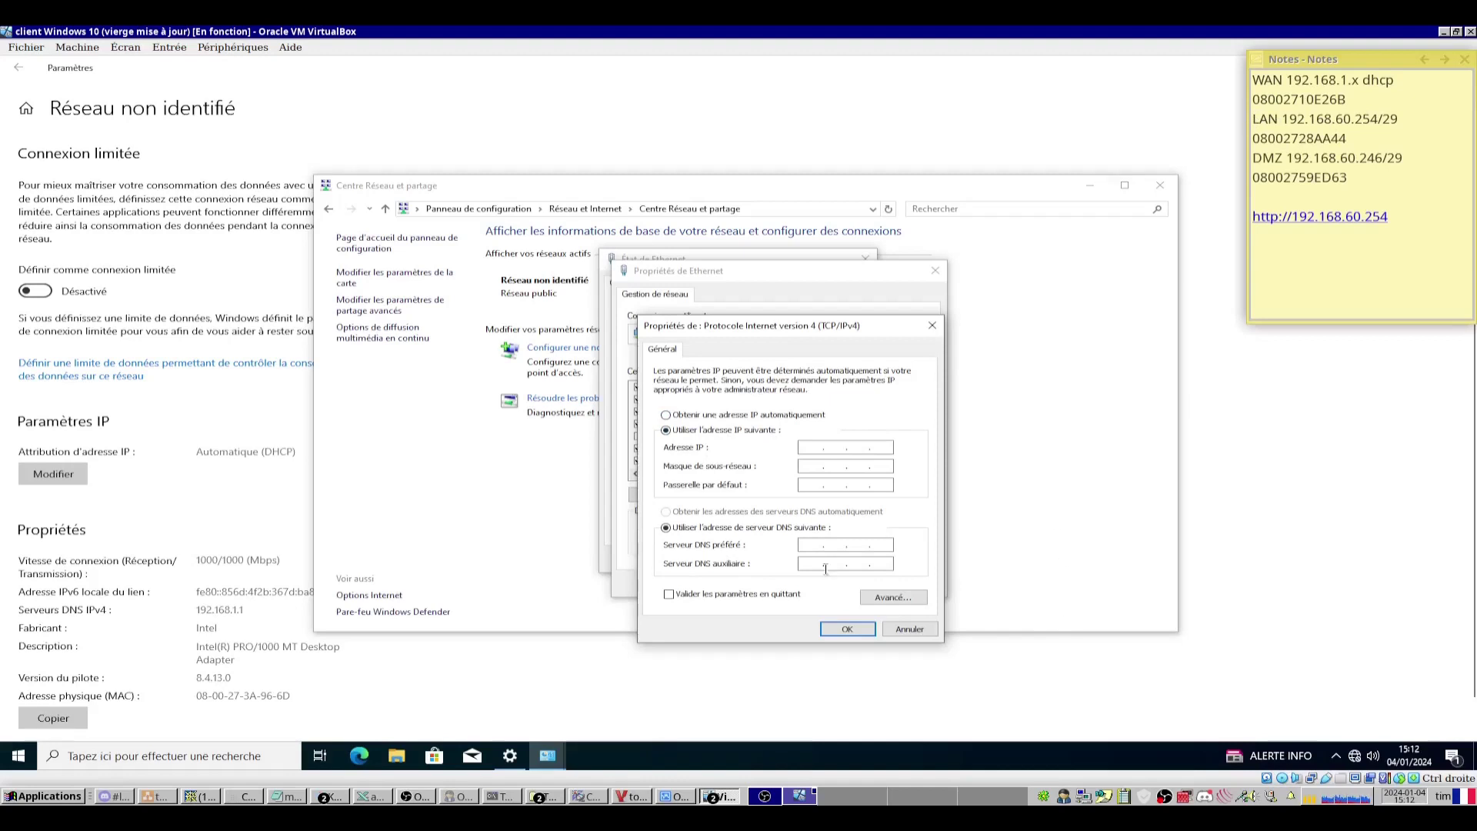
{"action": "key", "text": "alt+Tab"}
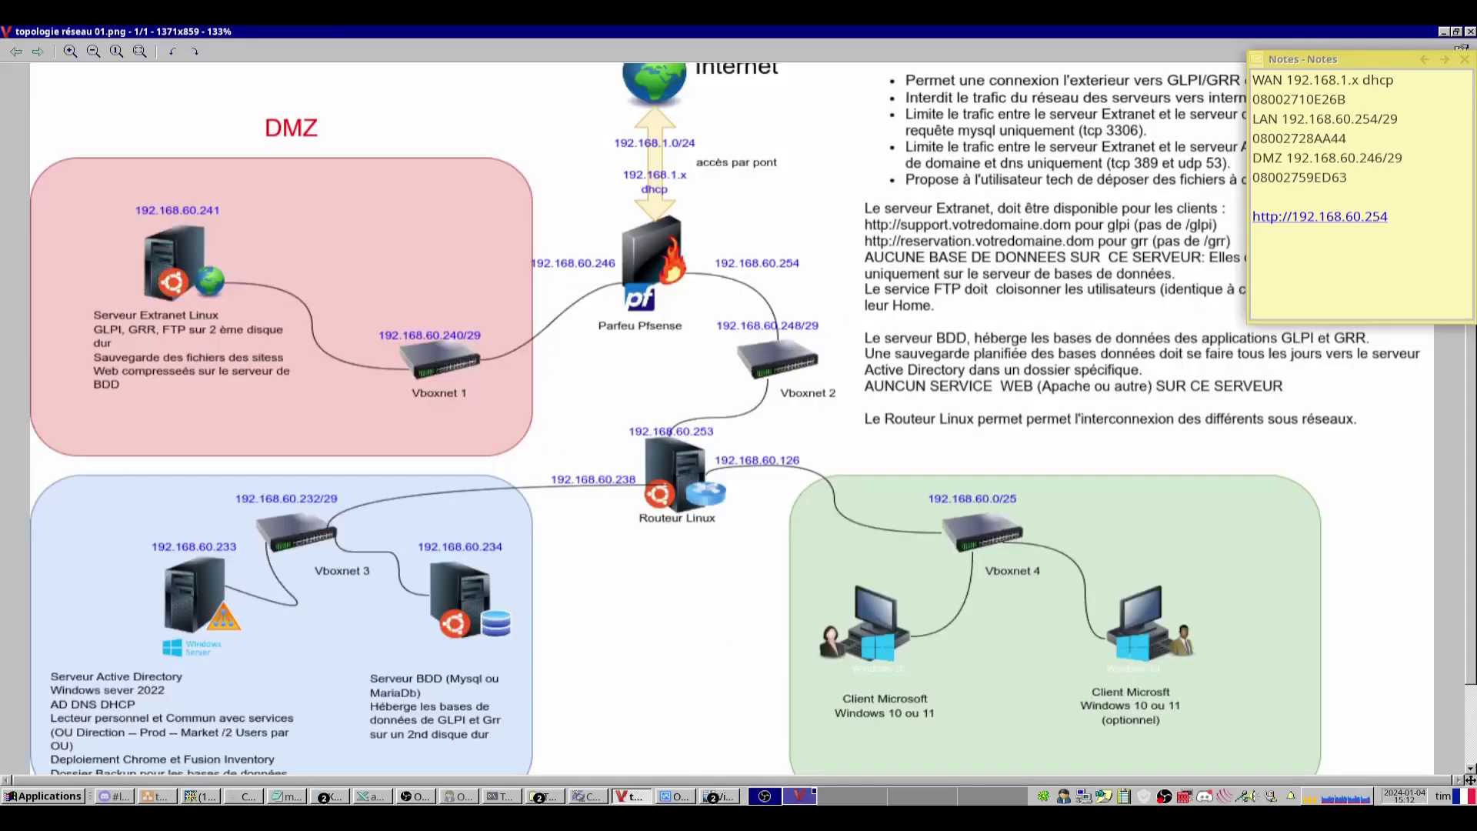
Bring the addreses.ods address table in LibreOffice Calc to the front.
{"action": "left_click", "coordinate": [366, 798]}
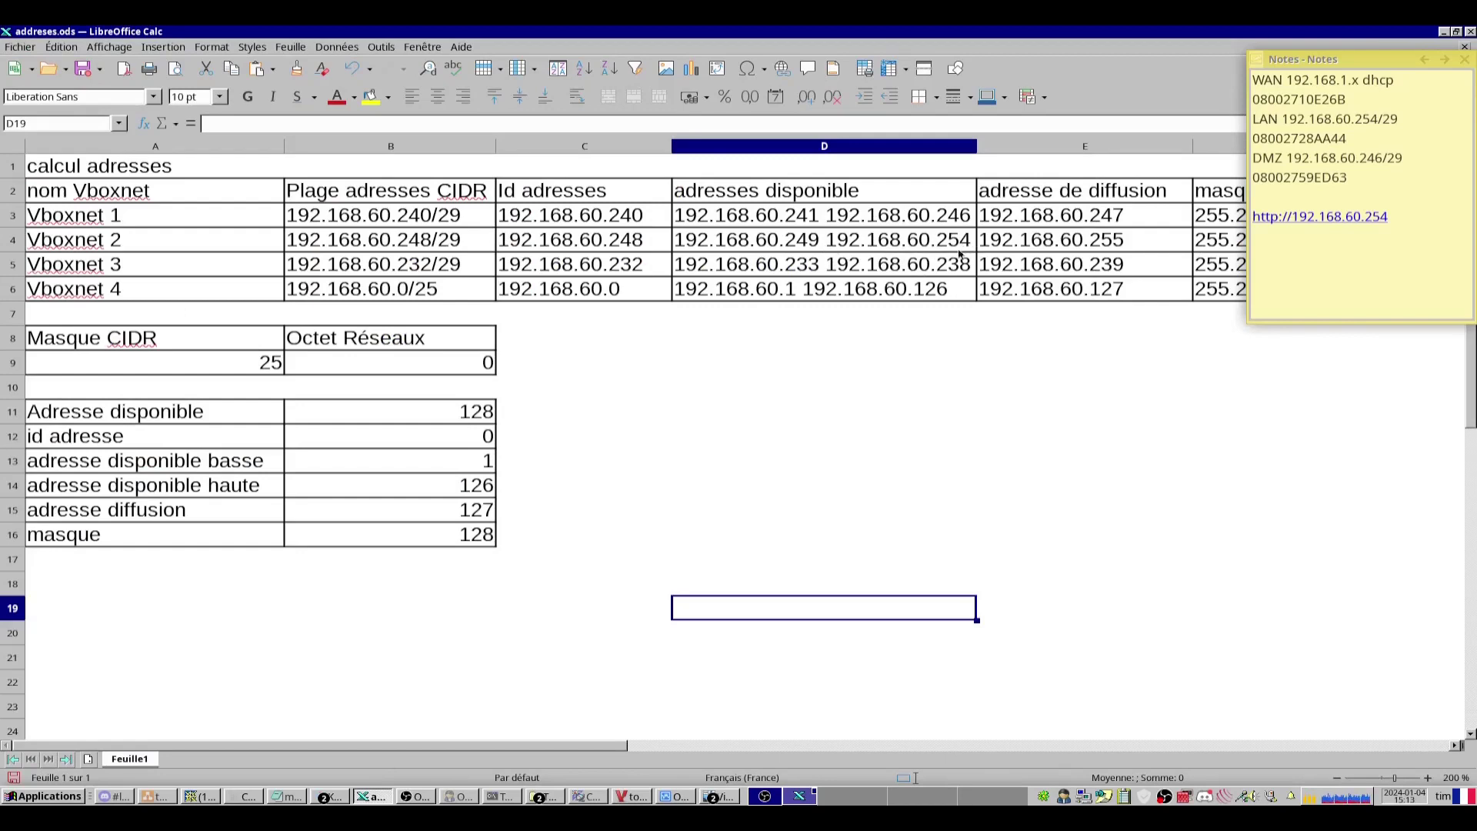
Enter client IP 192.168.60.250 and look up the /29 mask in the address table.
{"action": "left_click", "coordinate": [1444, 32]}
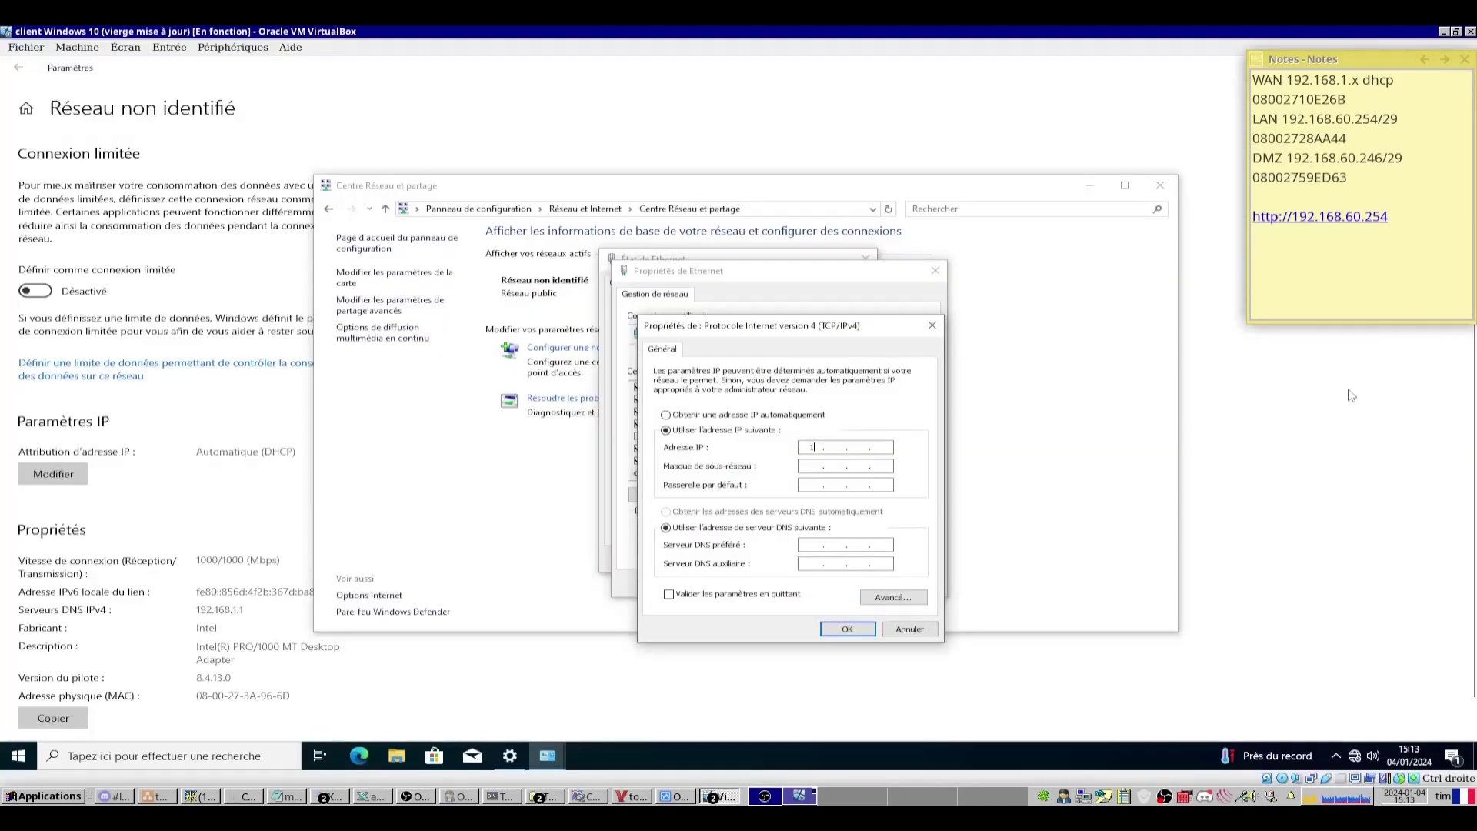
{"action": "type", "text": "2.168.60.25"}
{"action": "key", "text": "Tab"}
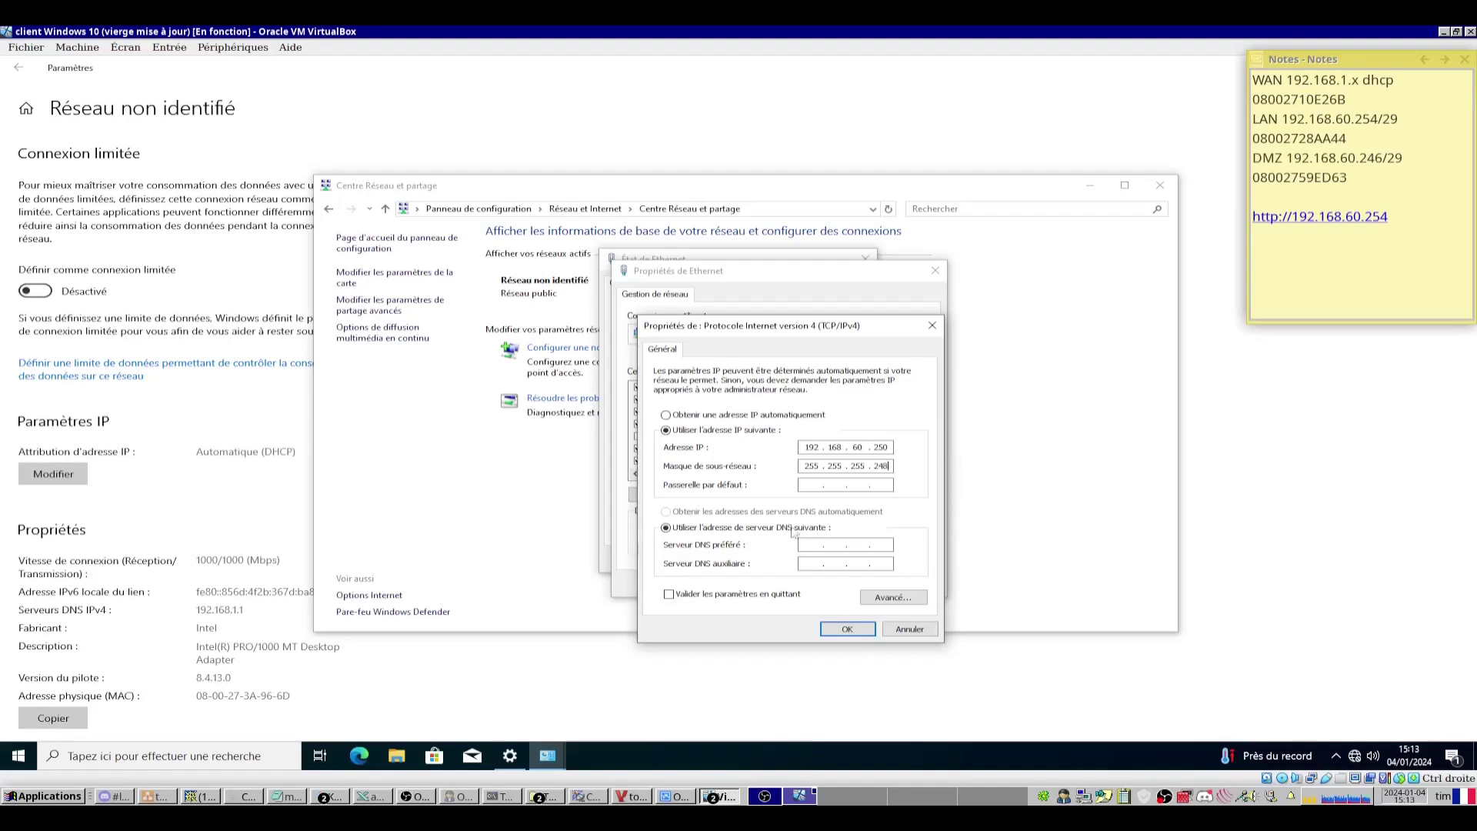
{"action": "left_click", "coordinate": [372, 797]}
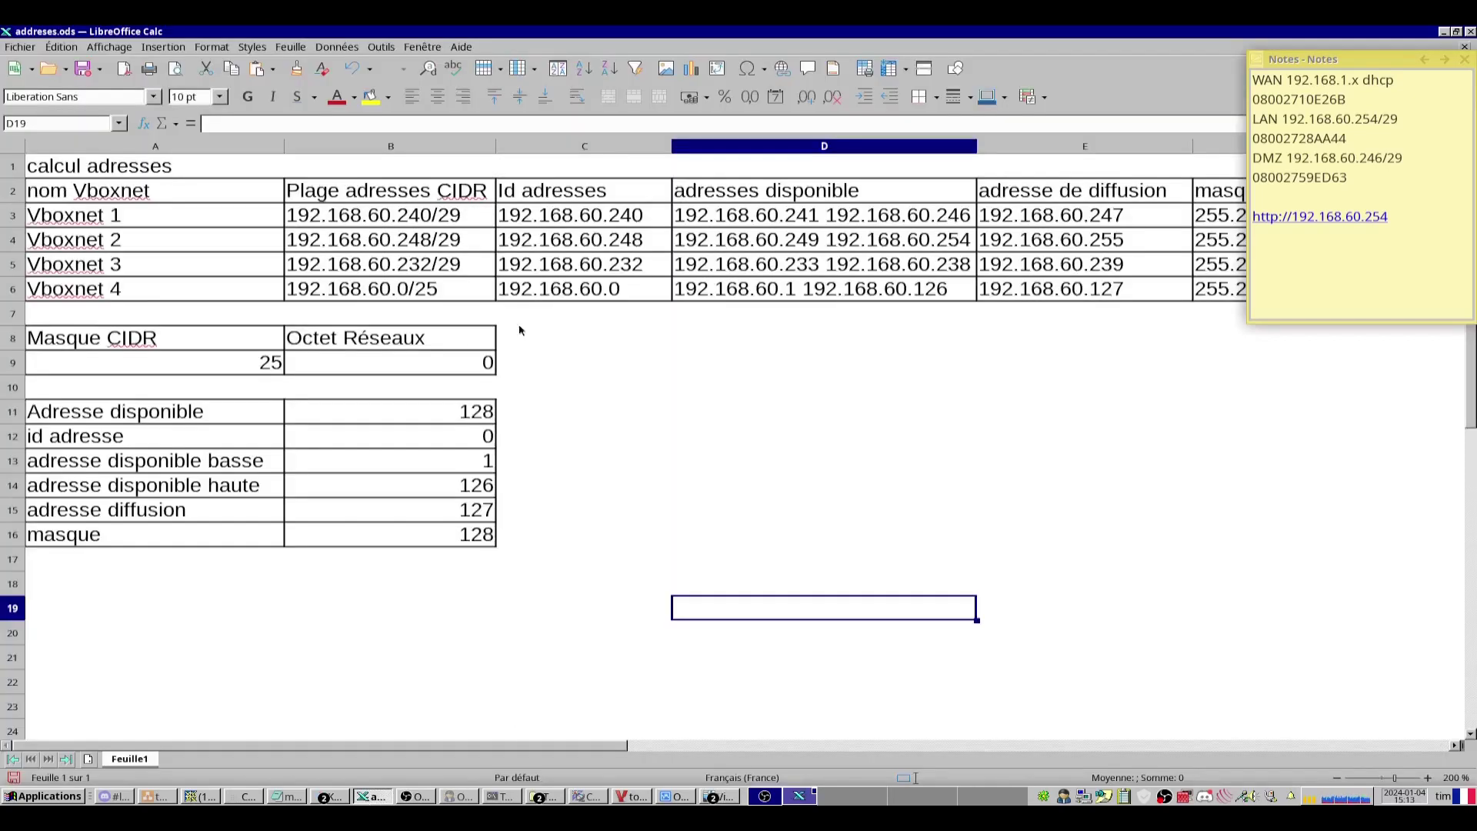
{"action": "left_click_drag", "start_coordinate": [1403, 60], "coordinate": [1388, 392]}
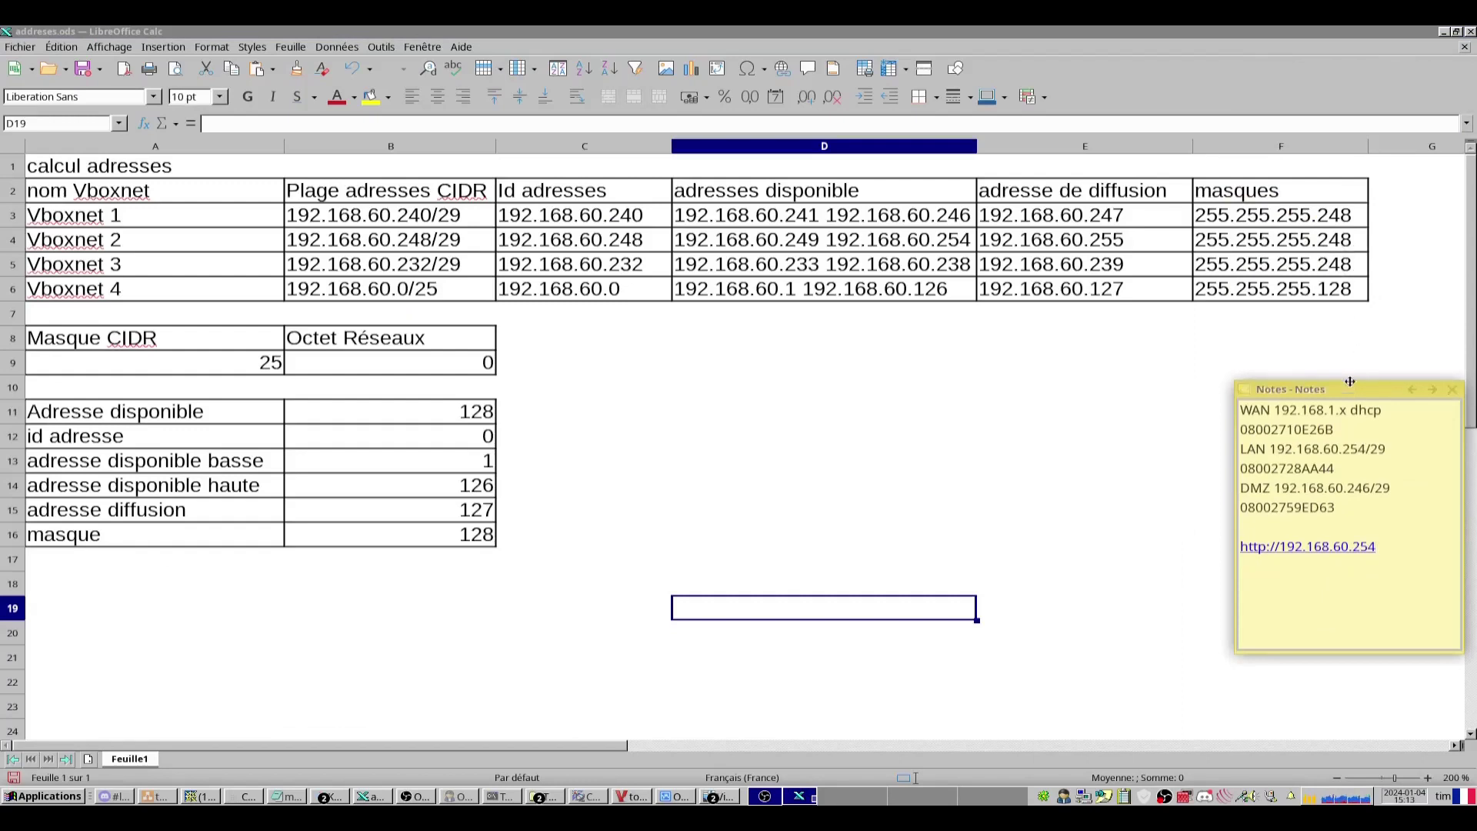
{"action": "key", "text": "alt+Tab"}
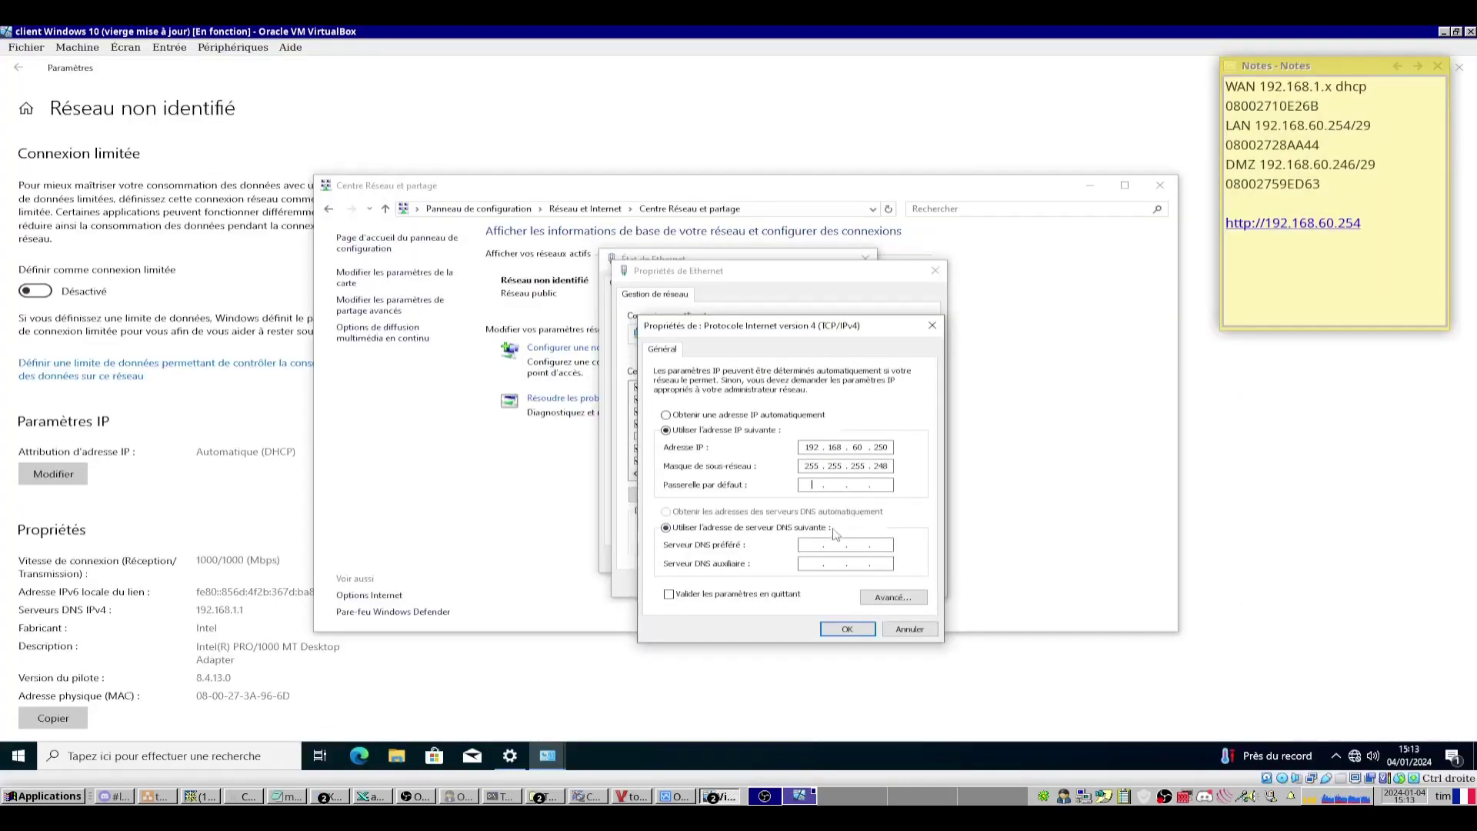
Enter mask 255.255.255.248, gateway 192.168.60.254, DNS 1.1.1.1 and 8.8.8.8, and apply.
{"action": "type", "text": "192 . 168 . 60 . 254"}
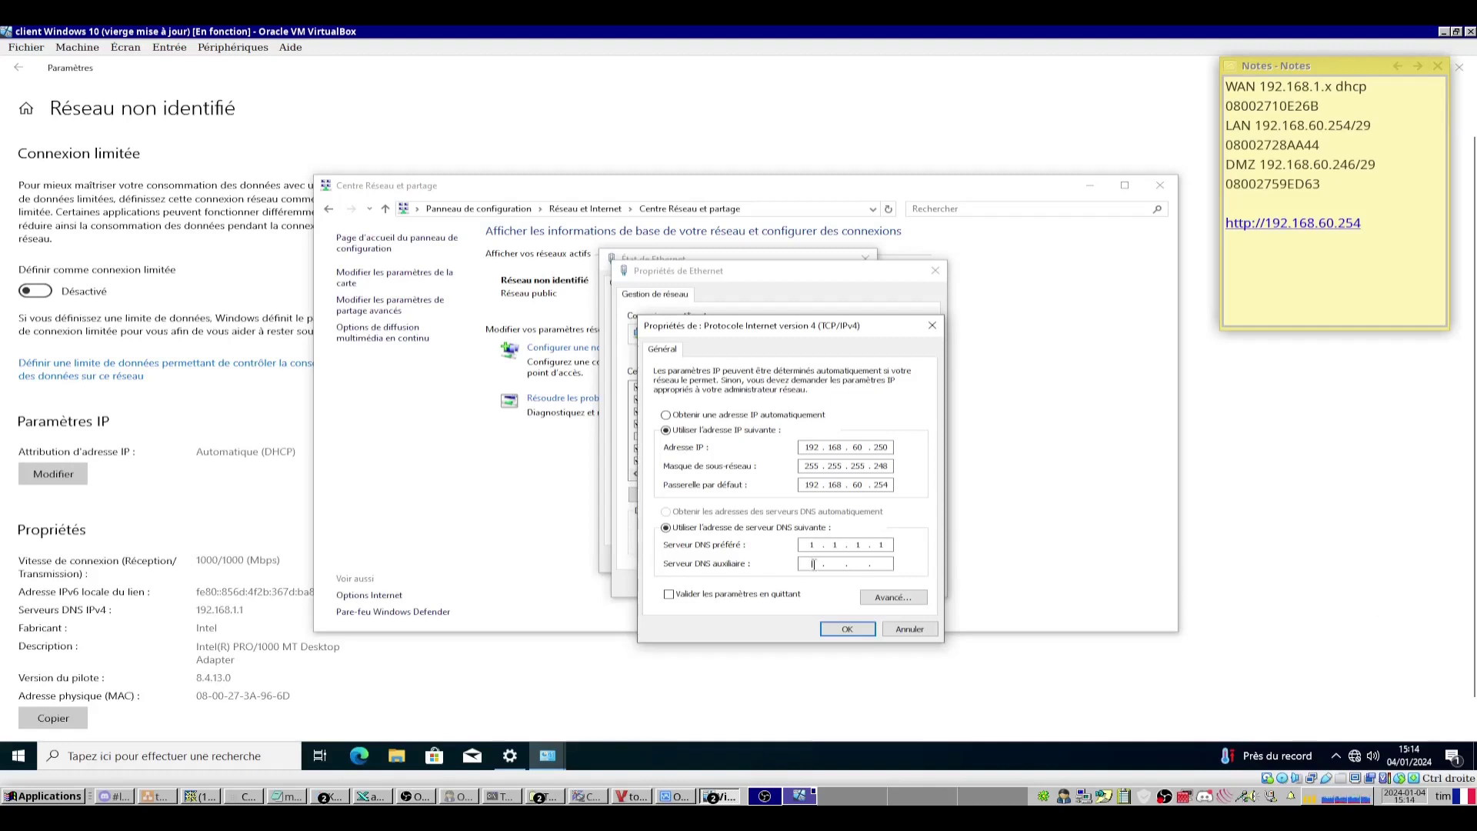
{"action": "type", "text": "8.8.8"}
{"action": "left_click", "coordinate": [847, 628]}
{"action": "left_click", "coordinate": [851, 585]}
{"action": "left_click", "coordinate": [835, 561]}
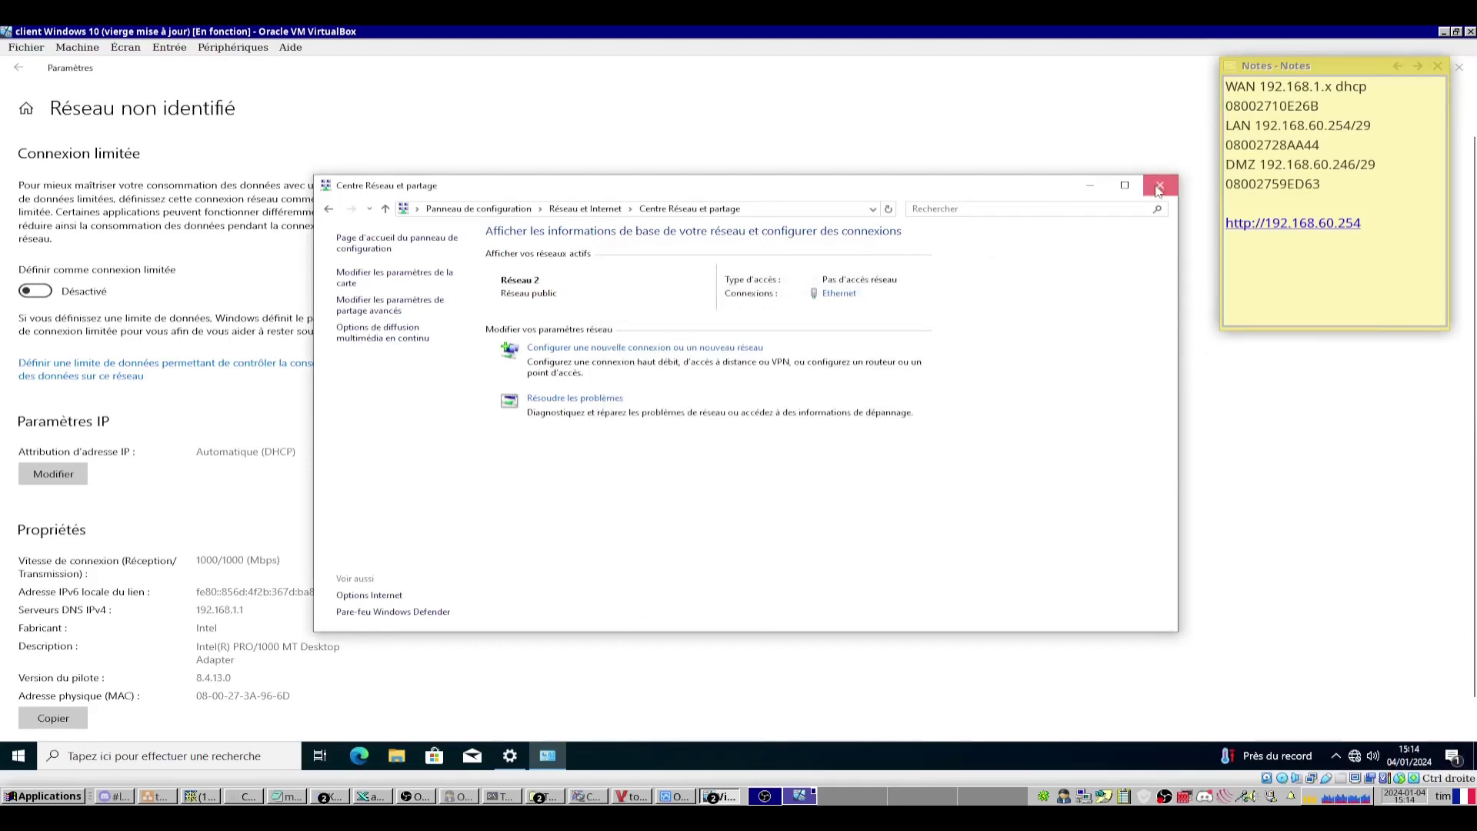
{"action": "left_click", "coordinate": [1159, 187]}
Decline Edge's first-run browsing-data sharing and personalisation.
{"action": "left_click", "coordinate": [1460, 67]}
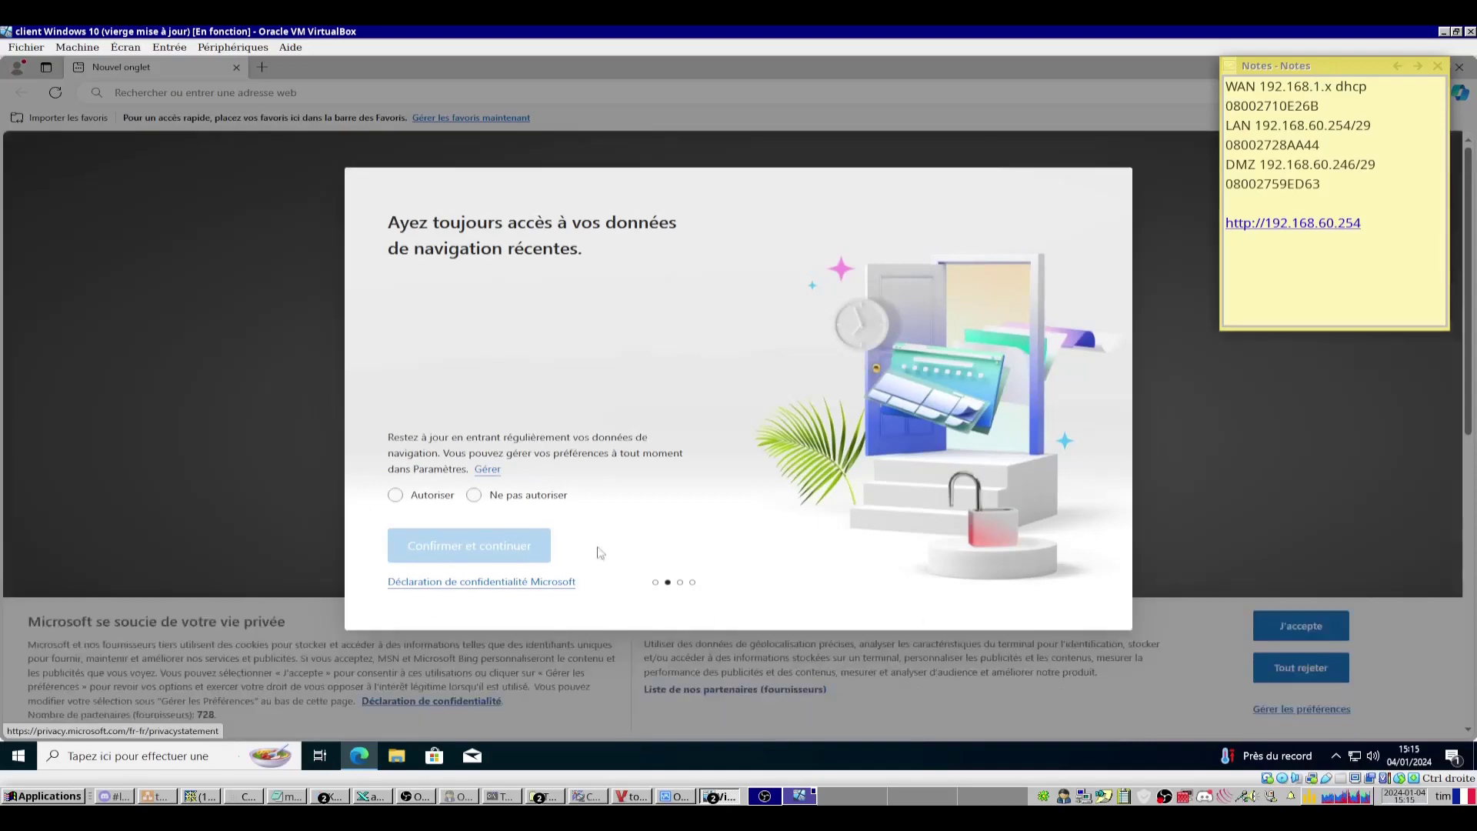
{"action": "left_click", "coordinate": [476, 496]}
{"action": "left_click", "coordinate": [401, 546]}
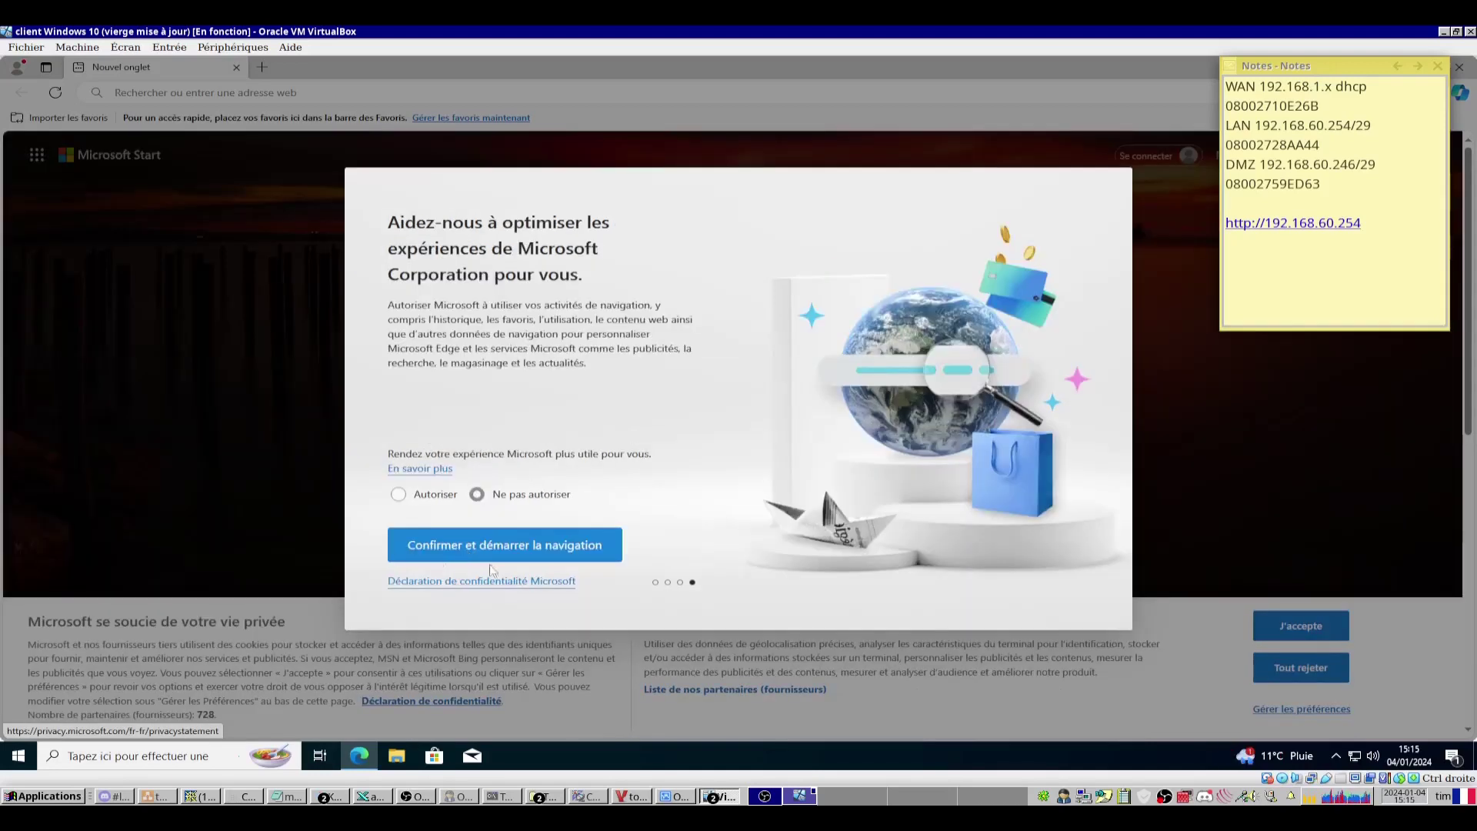
{"action": "left_click", "coordinate": [402, 546]}
Load 192.168.60.254 in Edge's address bar.
{"action": "left_click", "coordinate": [391, 92]}
{"action": "type", "text": "192.1"}
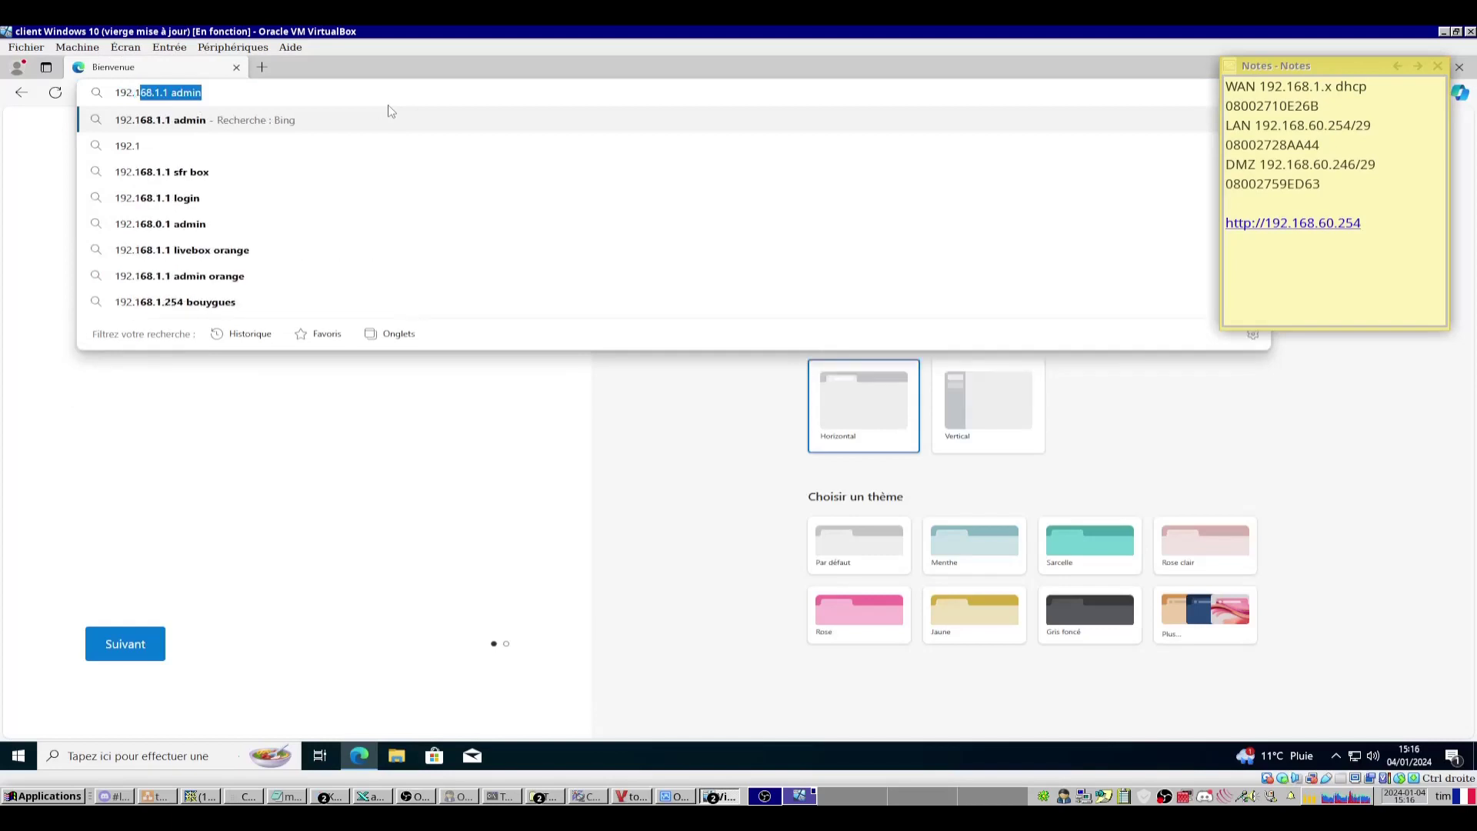
{"action": "type", "text": "68.60.254"}
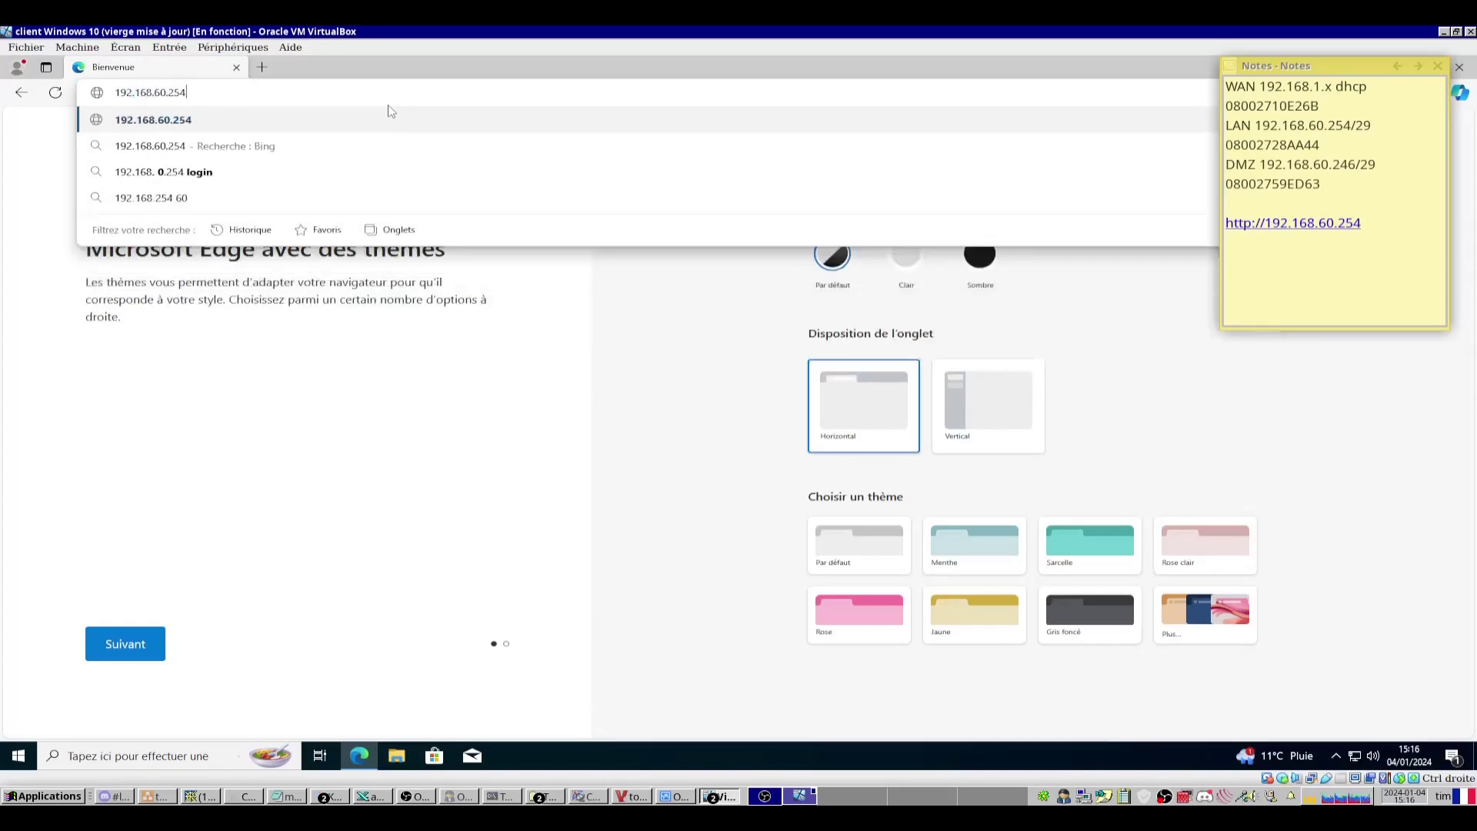
{"action": "key", "text": "Return"}
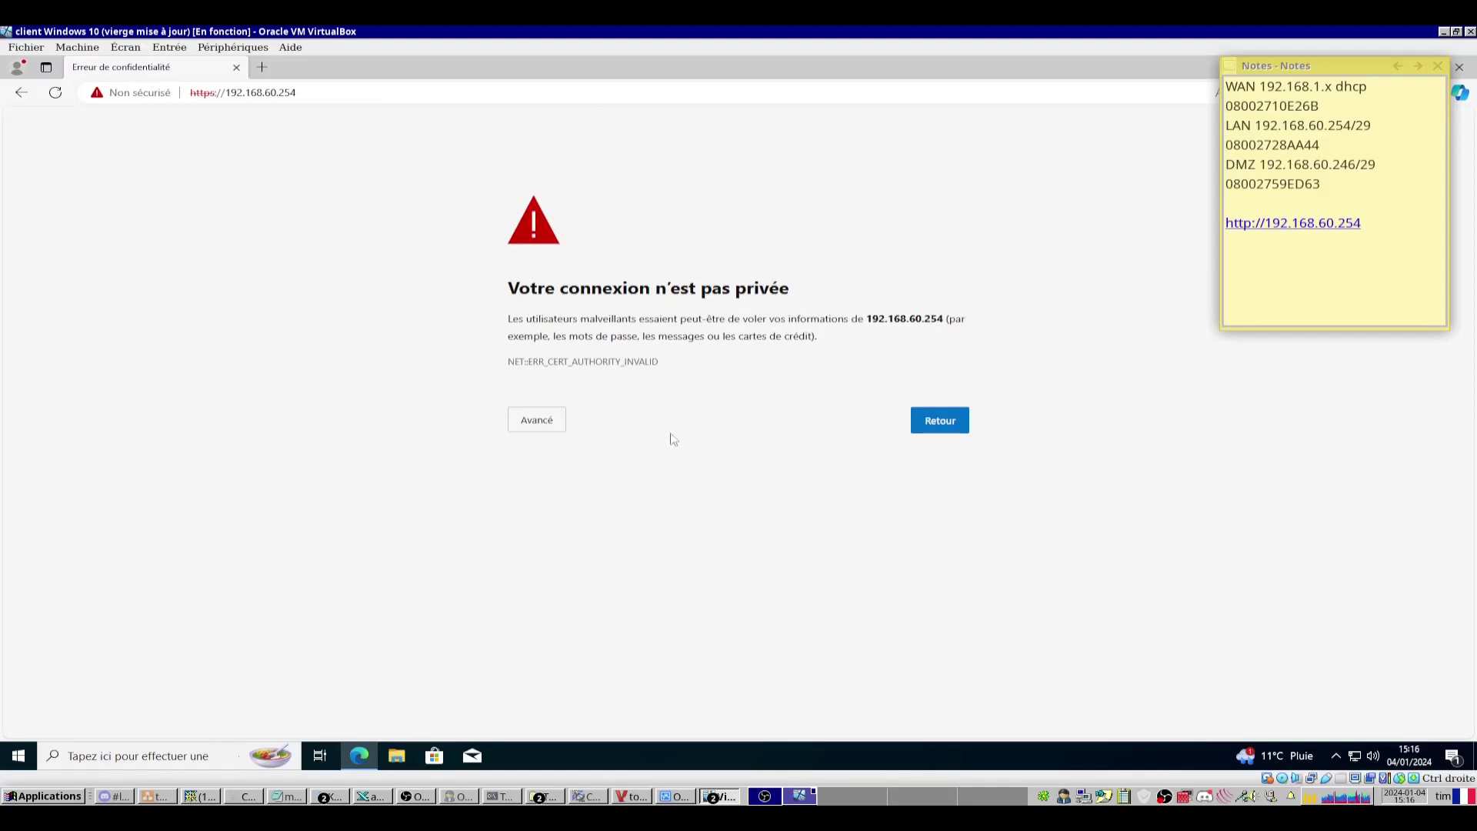
Bypass the certificate warning and sign in as admin with the default password.
{"action": "left_click", "coordinate": [536, 426]}
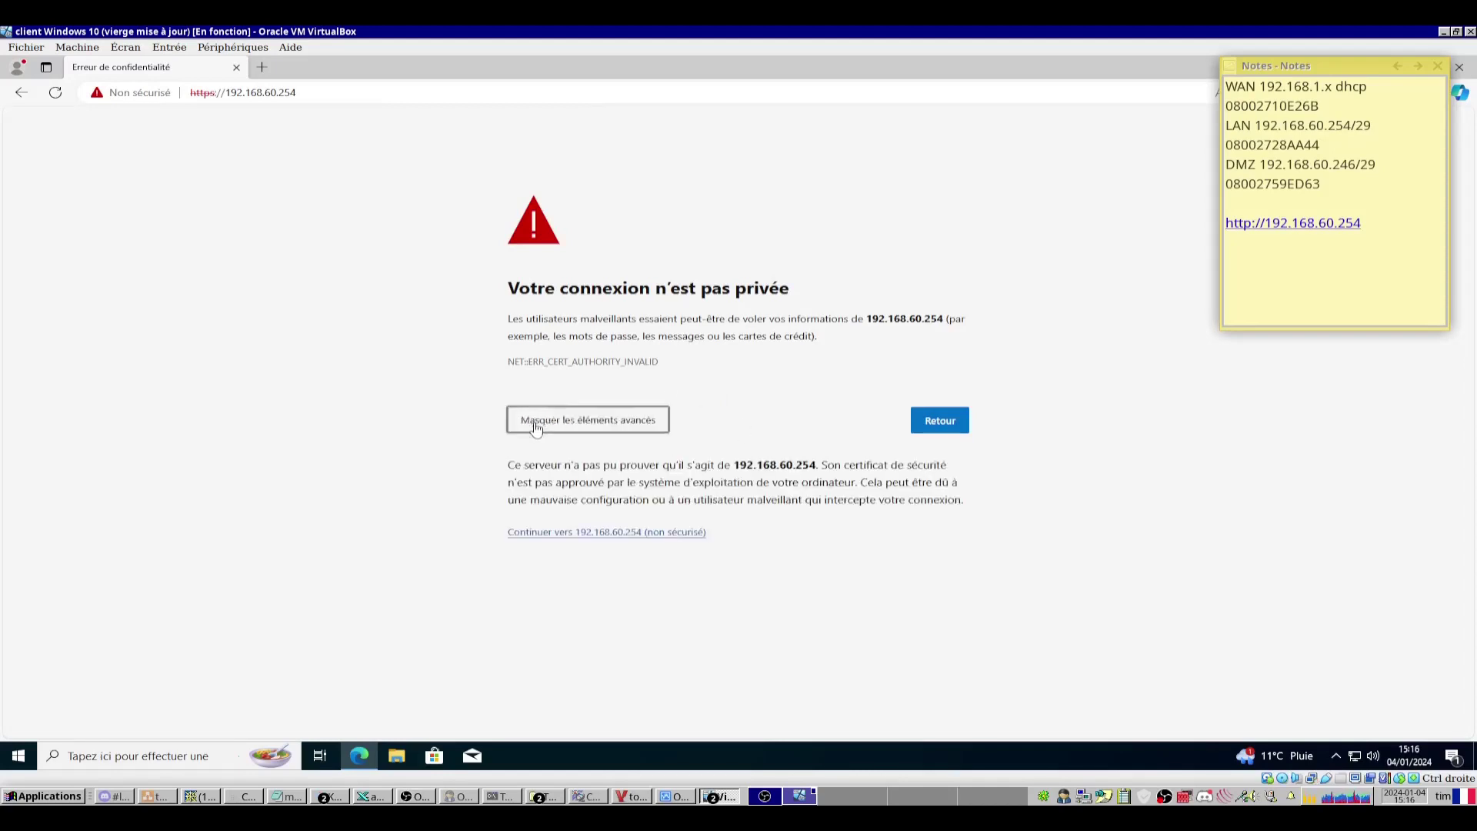
{"action": "left_click", "coordinate": [609, 533]}
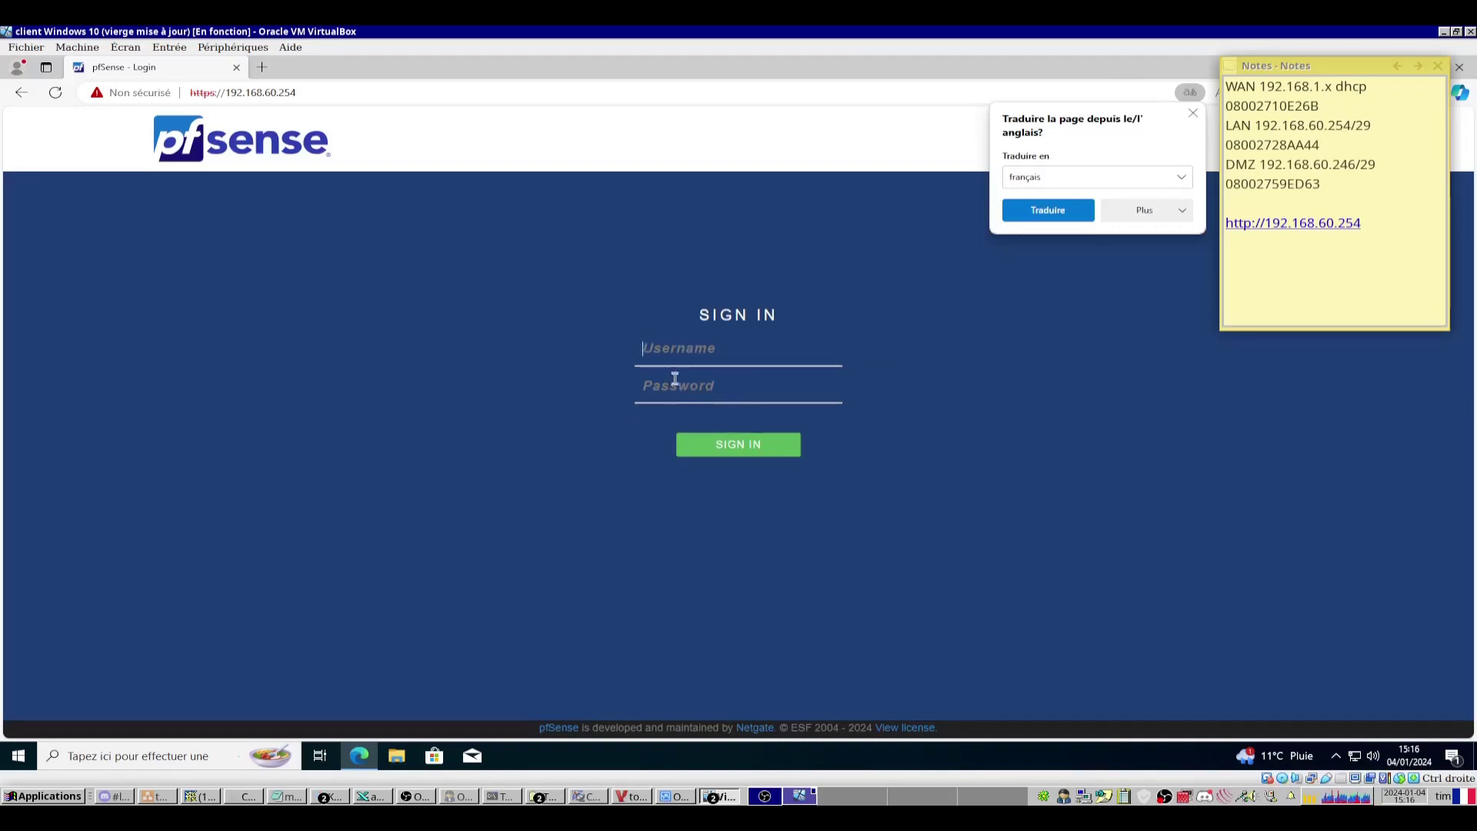
{"action": "type", "text": "admin"}
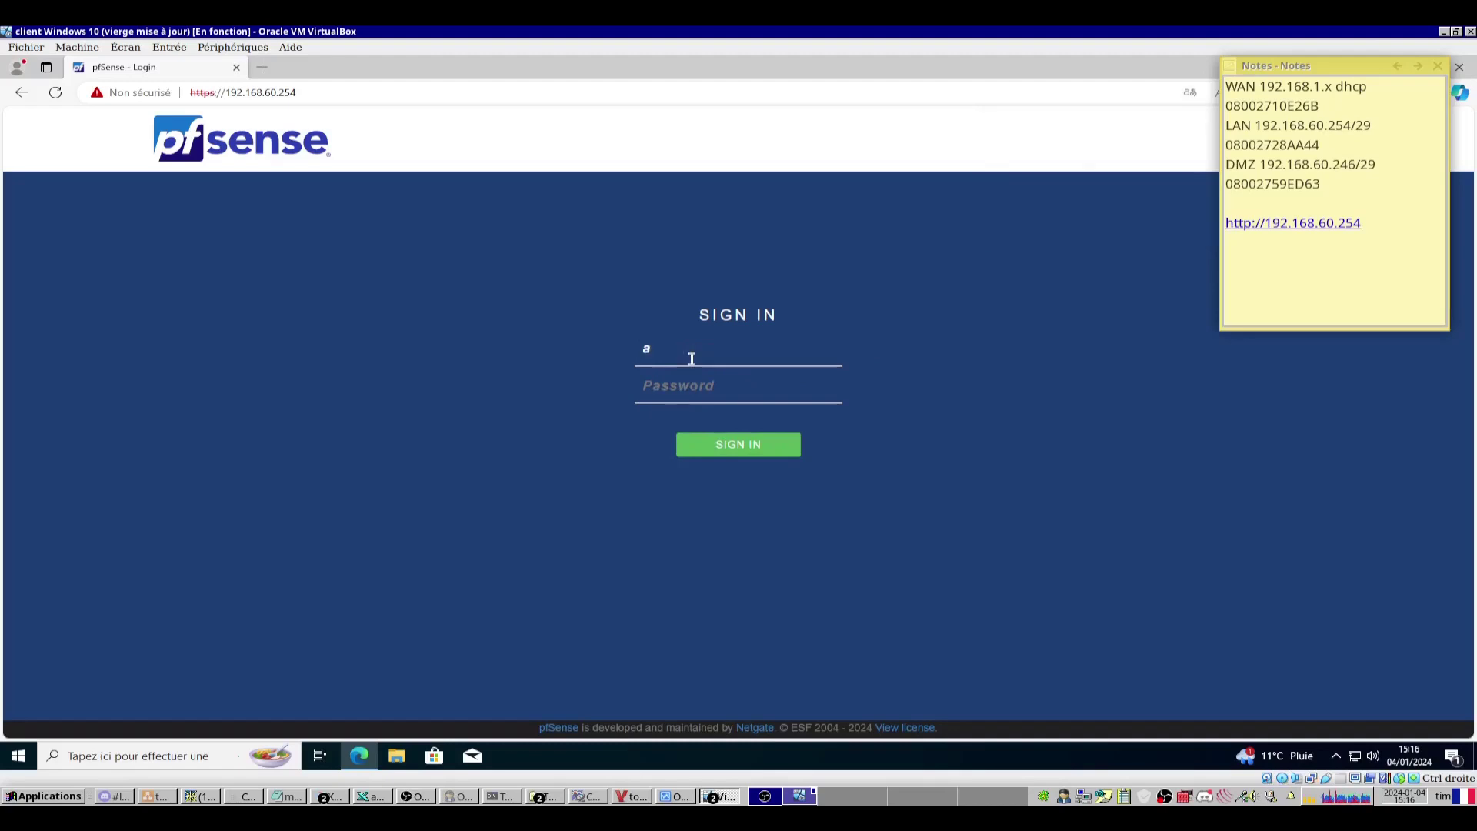
{"action": "key", "text": "Tab"}
{"action": "type", "text": "pfsense"}
{"action": "key", "text": "Return"}
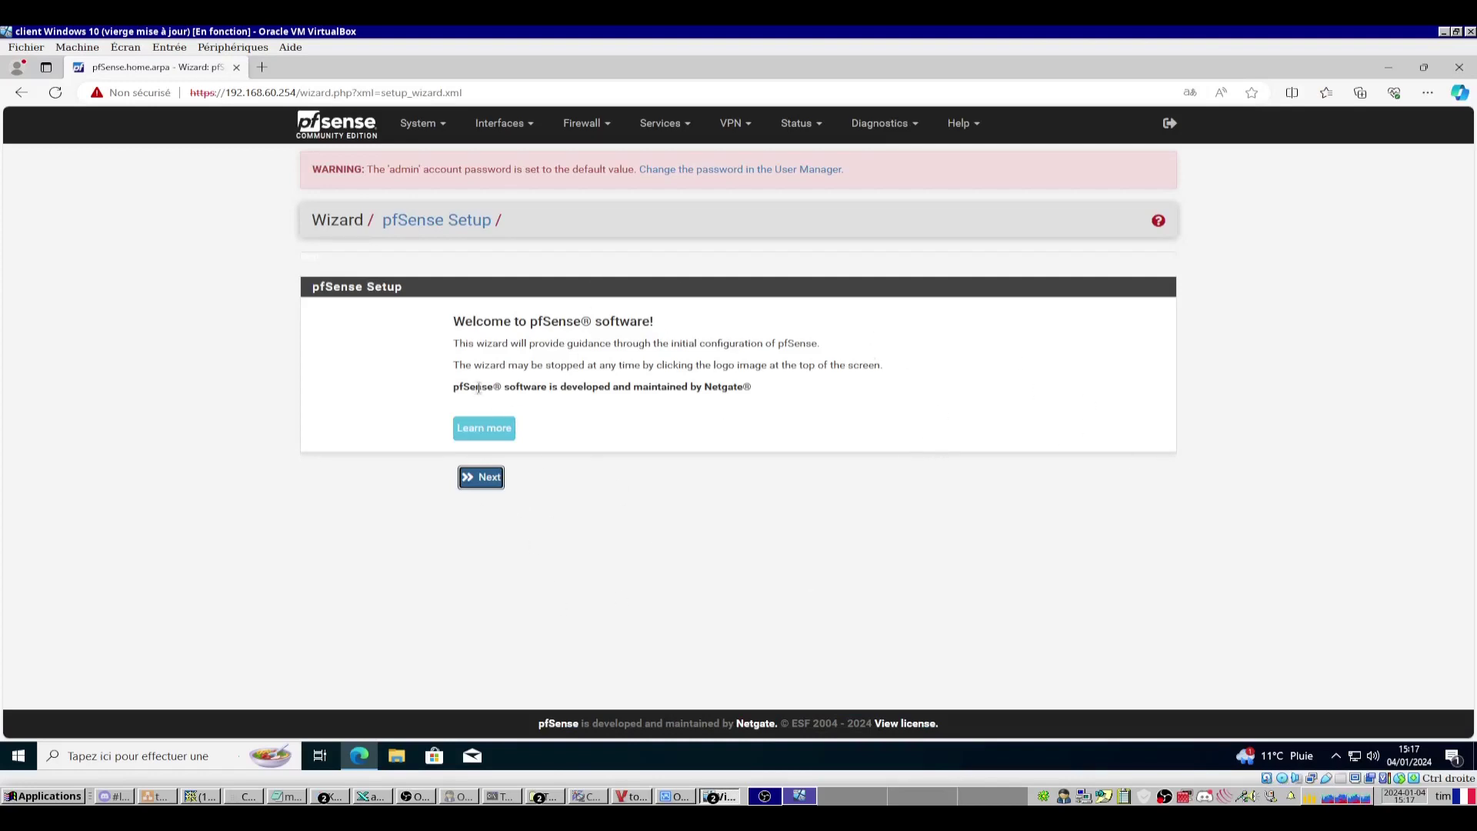
Accept the wizard's general information defaults and keep Etc/UTC as the timezone.
{"action": "left_click", "coordinate": [483, 481]}
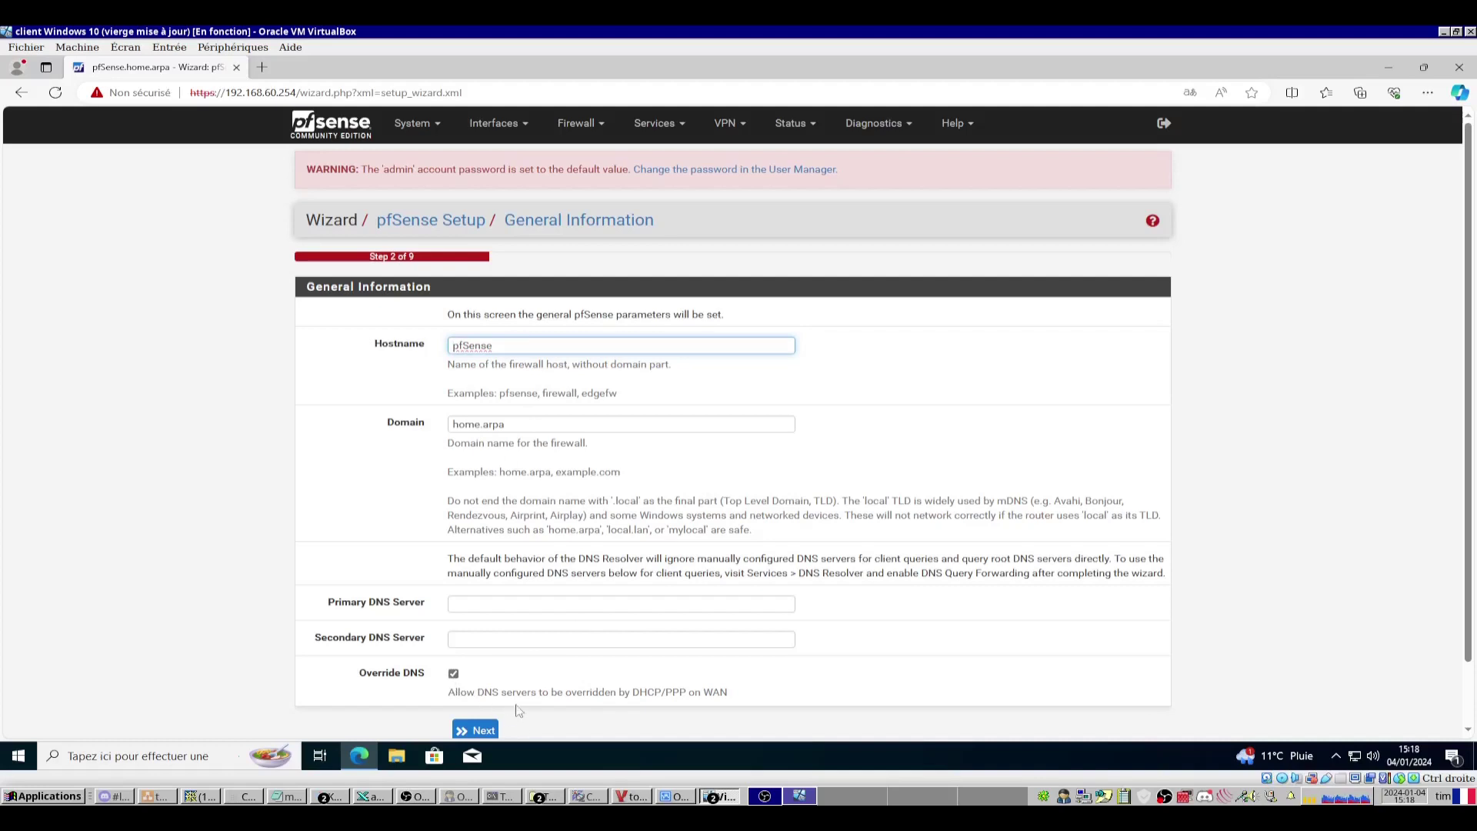
{"action": "scroll", "coordinate": [495, 644], "scroll_direction": "down", "scroll_amount": 1}
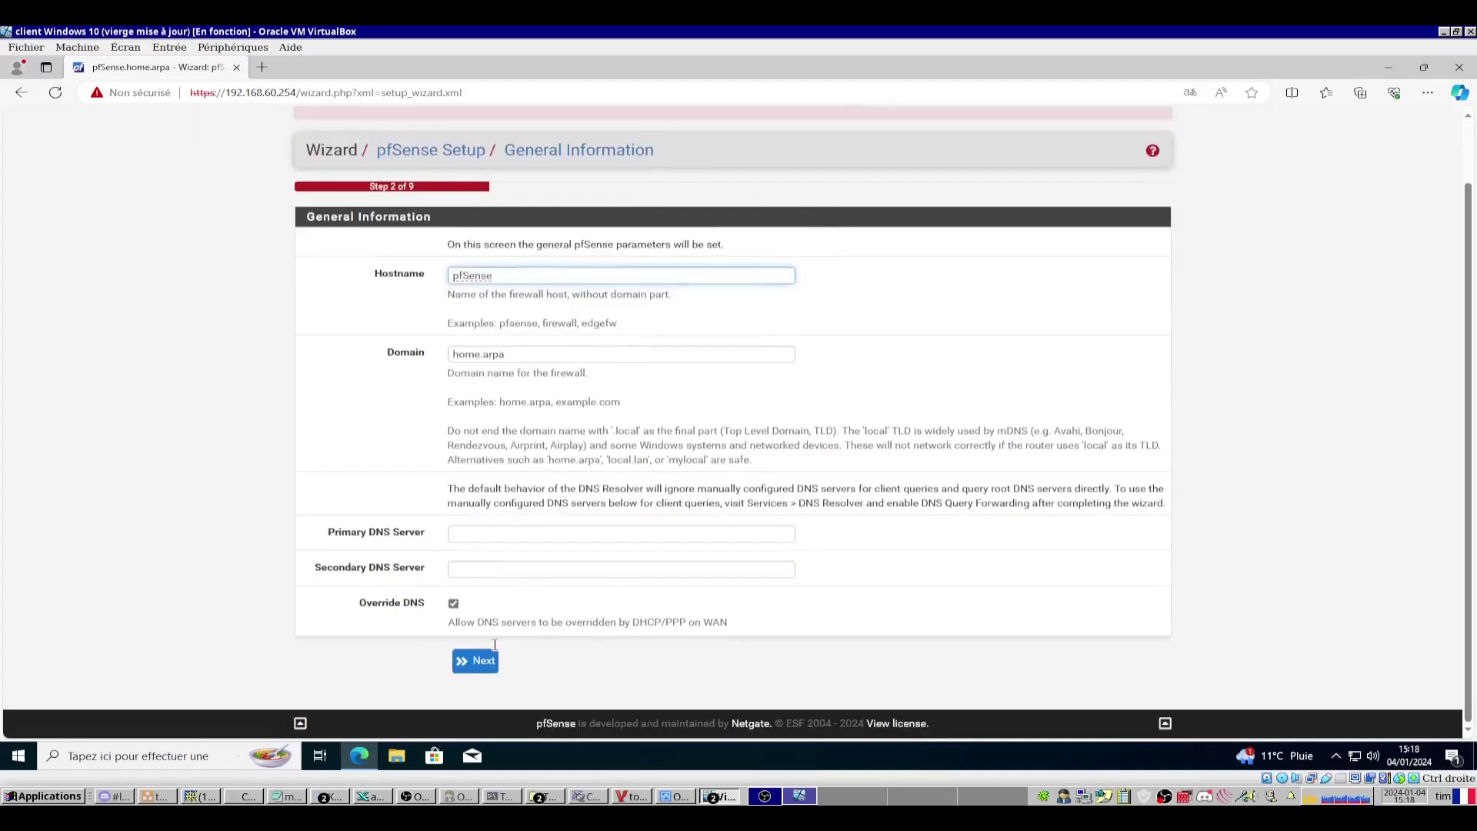
{"action": "left_click", "coordinate": [493, 658]}
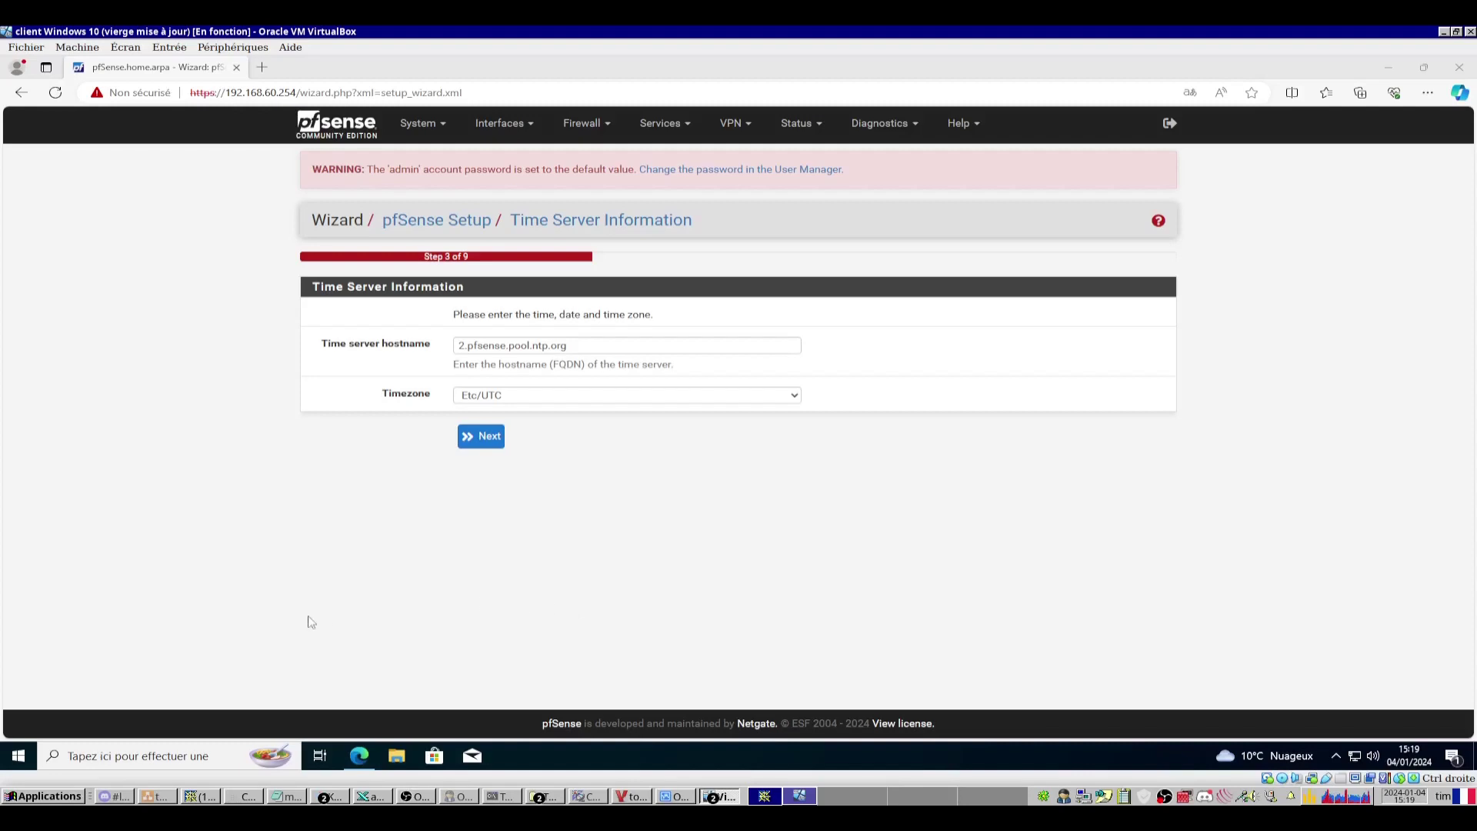
{"action": "left_click", "coordinate": [797, 397]}
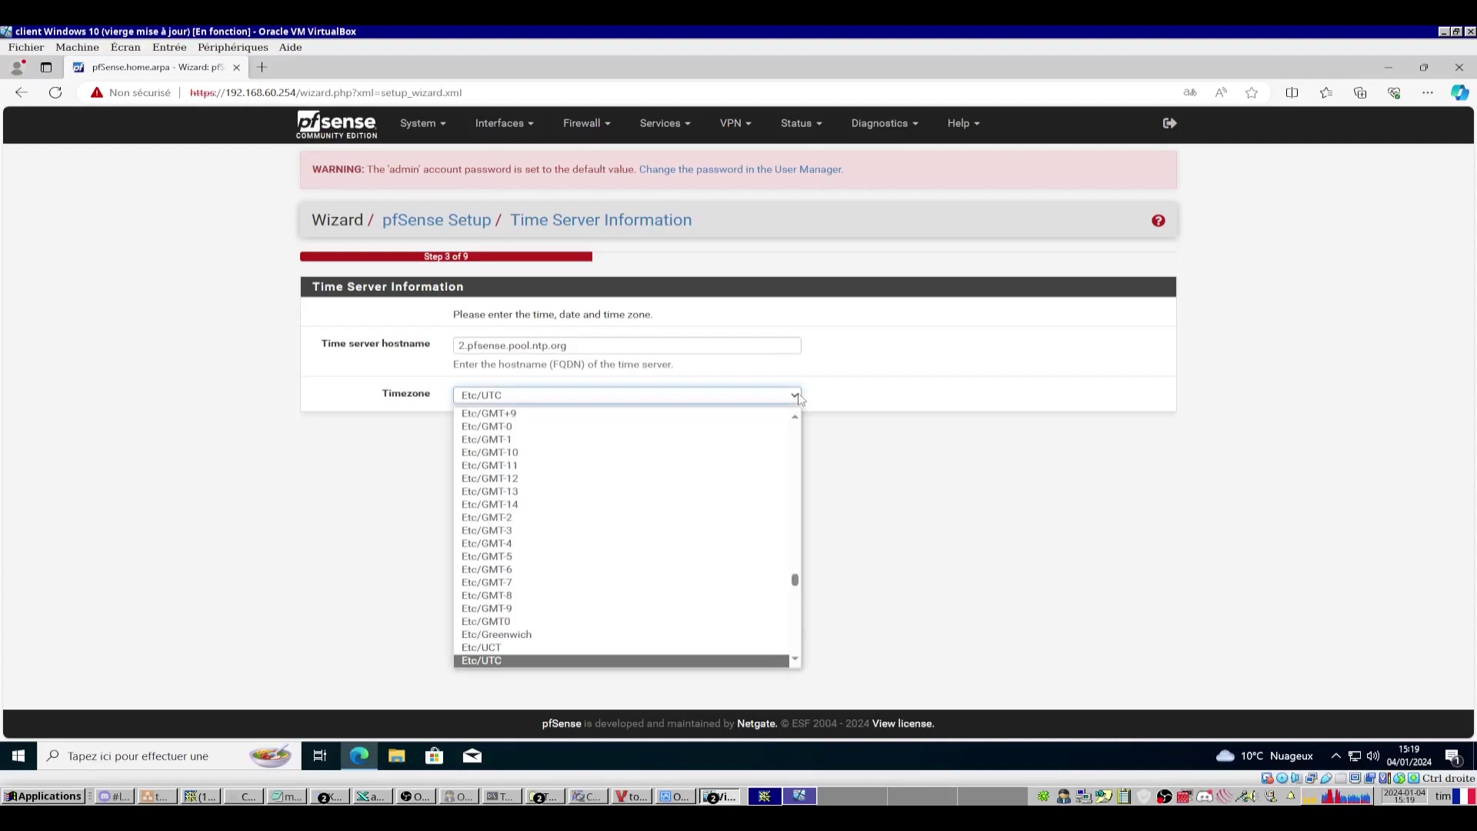
{"action": "left_click", "coordinate": [797, 396]}
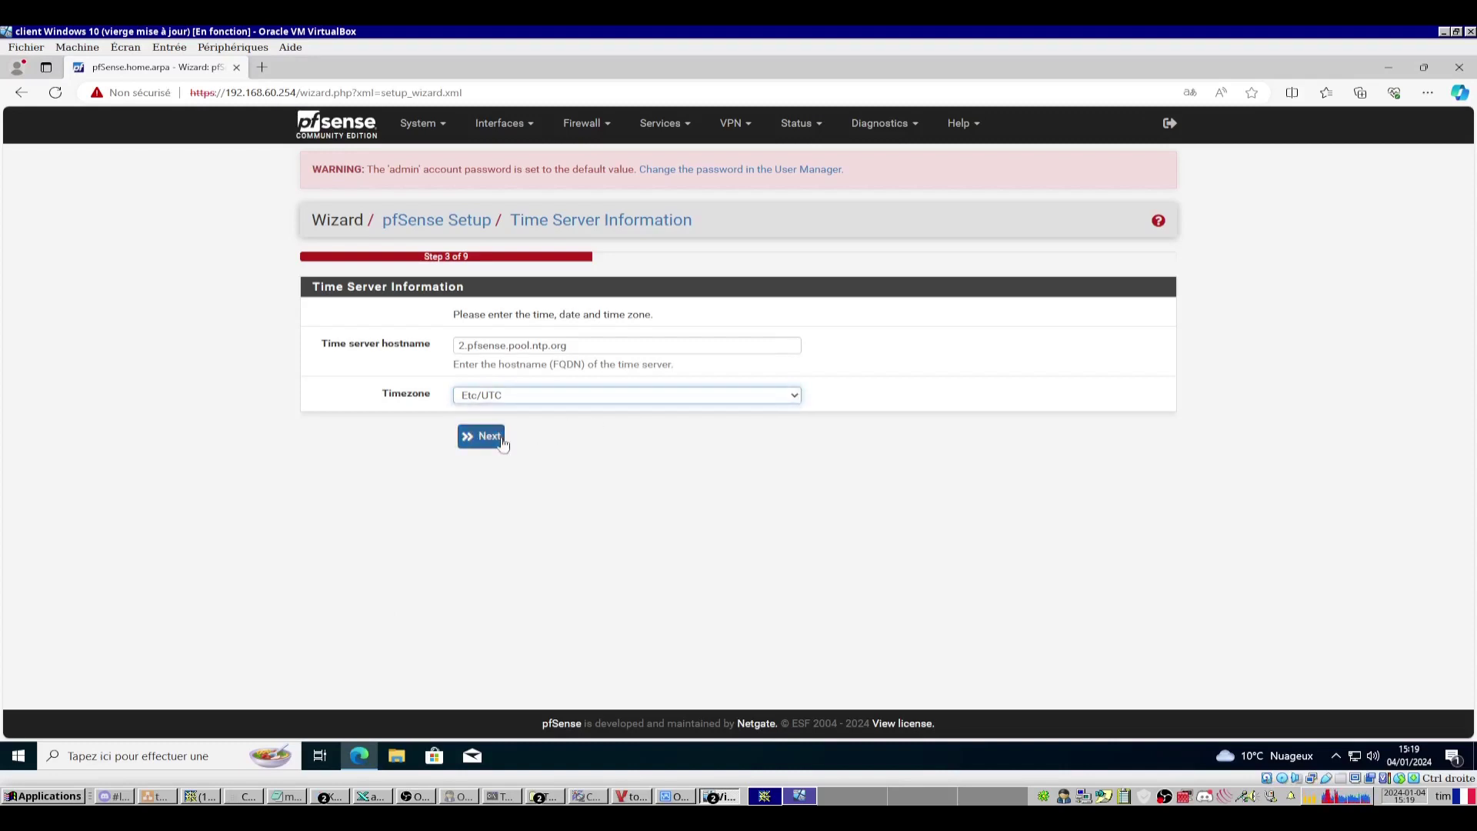
{"action": "left_click", "coordinate": [492, 438]}
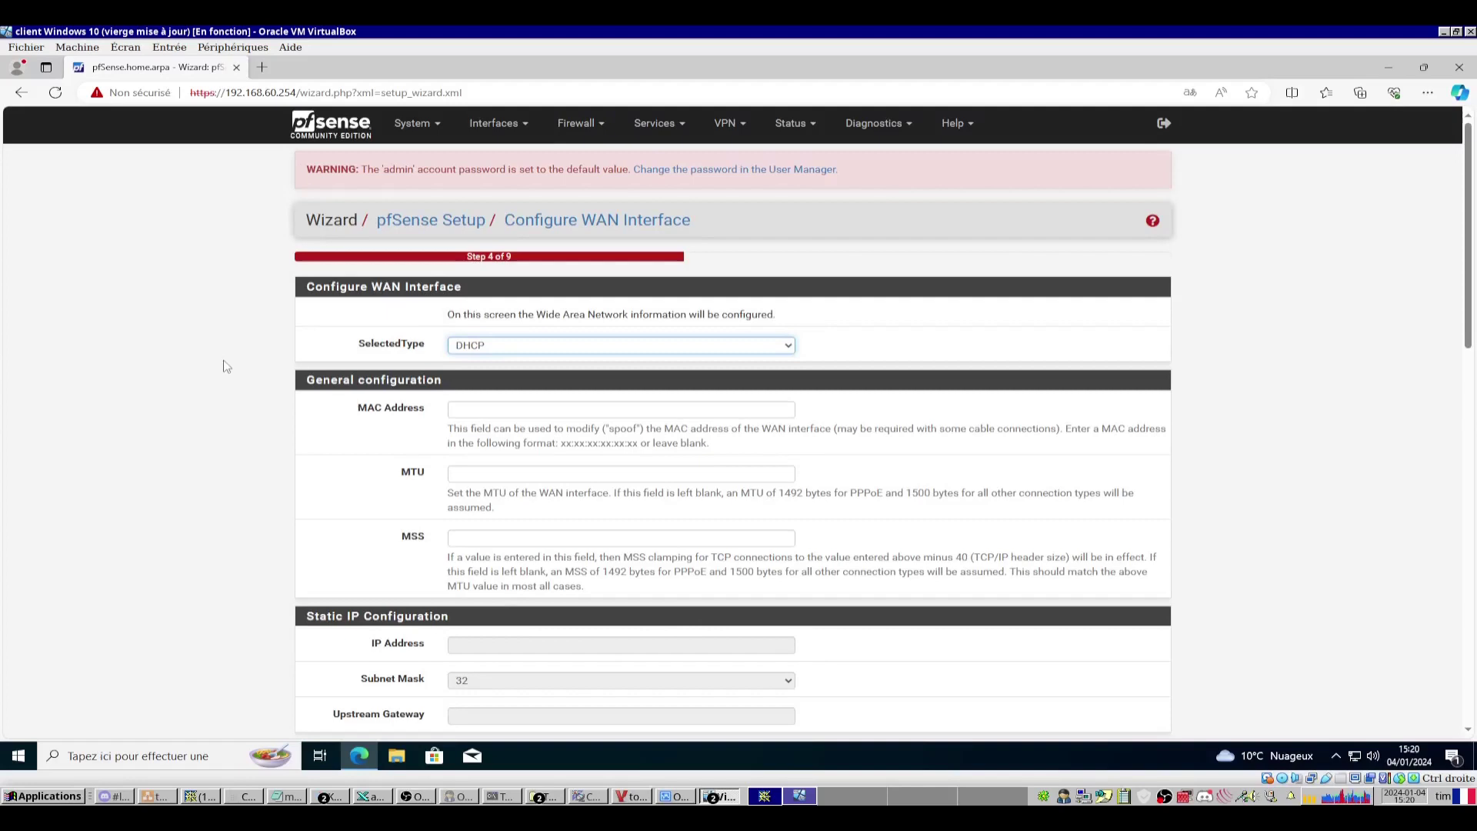
Keep WAN on DHCP and LAN at 192.168.60.254/29, and paste the new admin password.
{"action": "scroll", "coordinate": [230, 367], "scroll_direction": "down", "scroll_amount": 20}
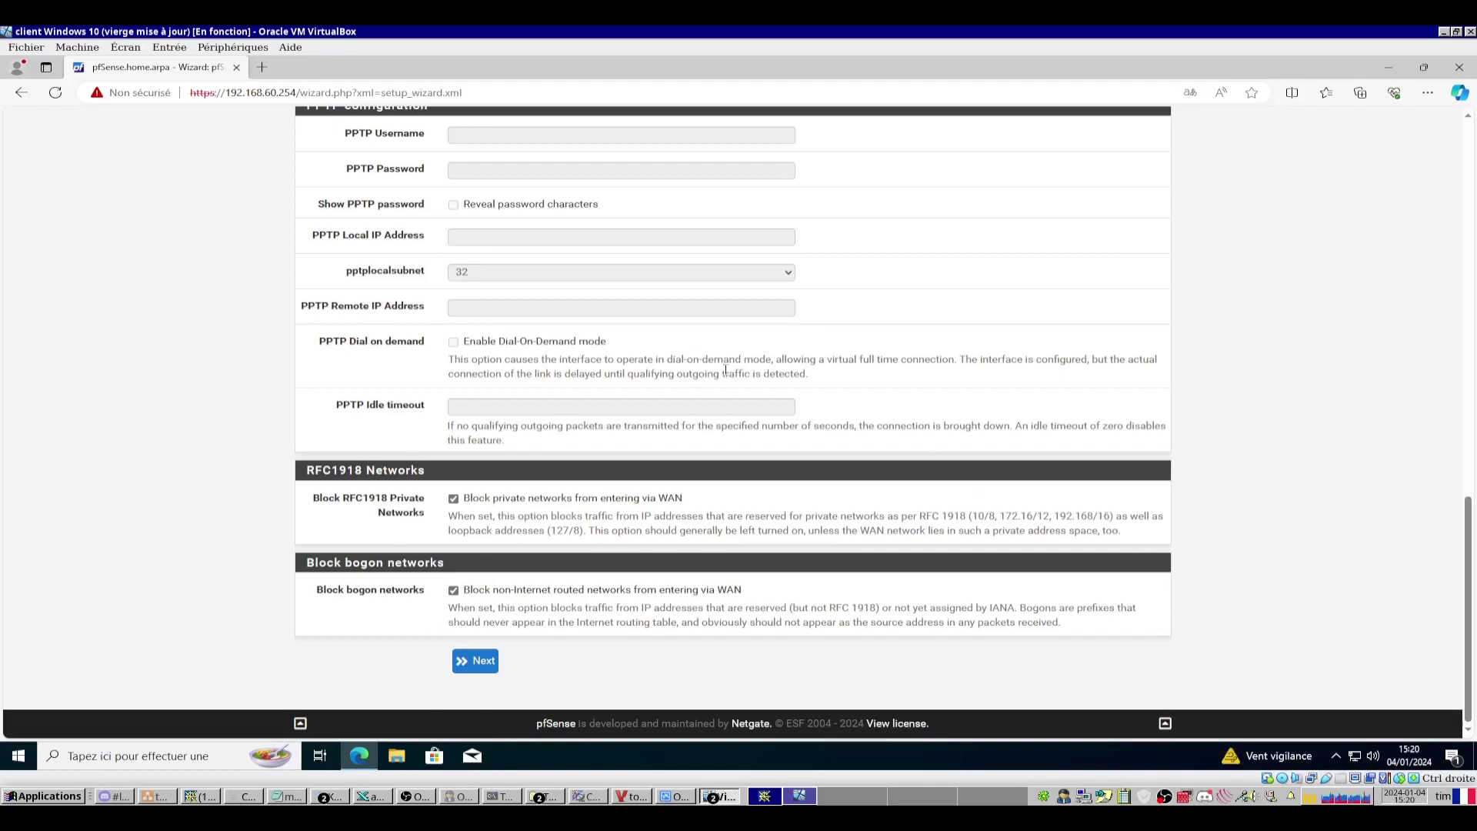
{"action": "scroll", "coordinate": [718, 428], "scroll_direction": "up", "scroll_amount": 15}
{"action": "scroll", "coordinate": [725, 452], "scroll_direction": "down", "scroll_amount": 15}
{"action": "left_click", "coordinate": [482, 663]}
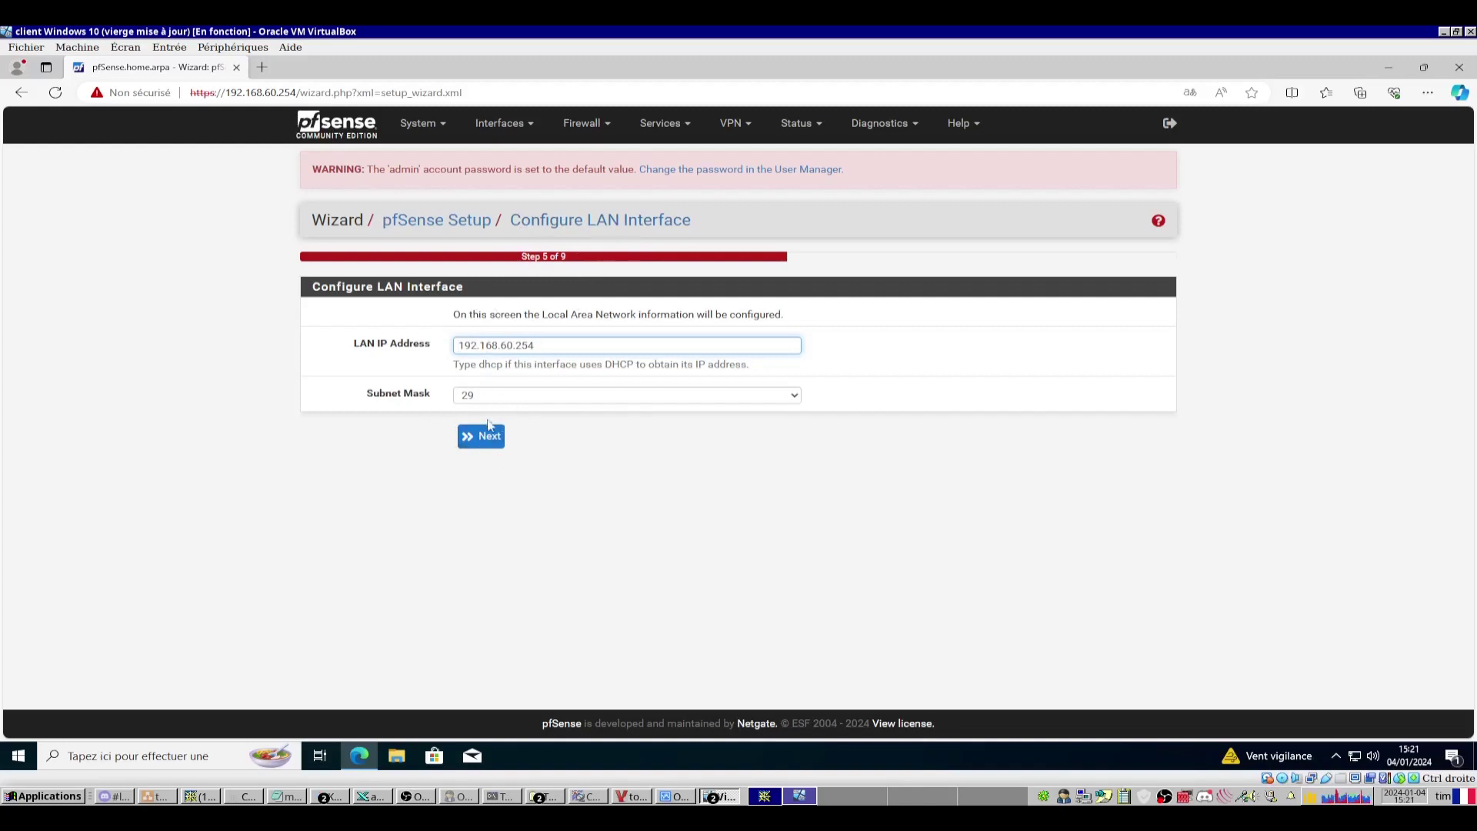
{"action": "left_click", "coordinate": [497, 447]}
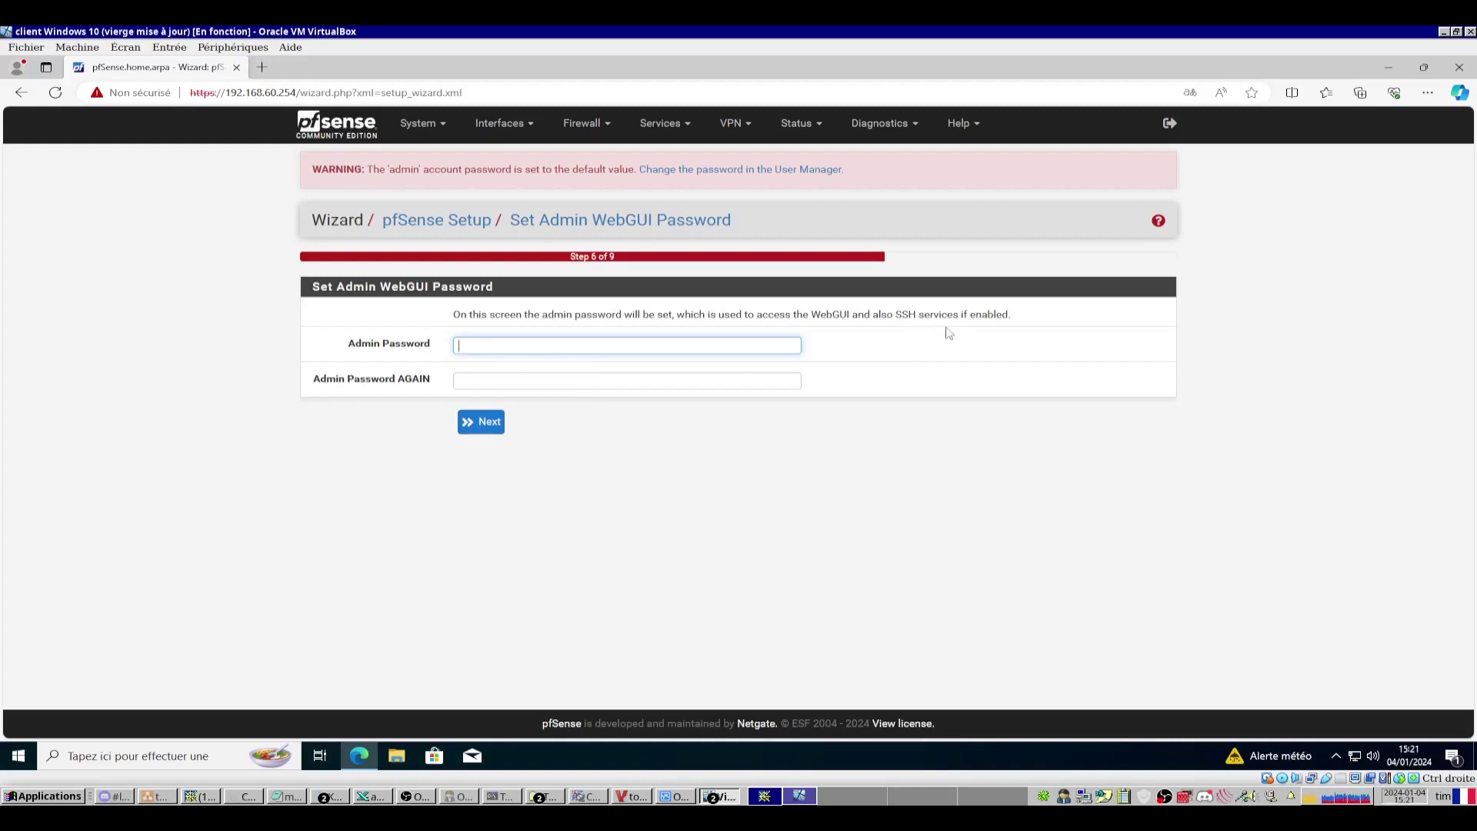
{"action": "key", "text": "ctrl+v"}
{"action": "left_click", "coordinate": [472, 428]}
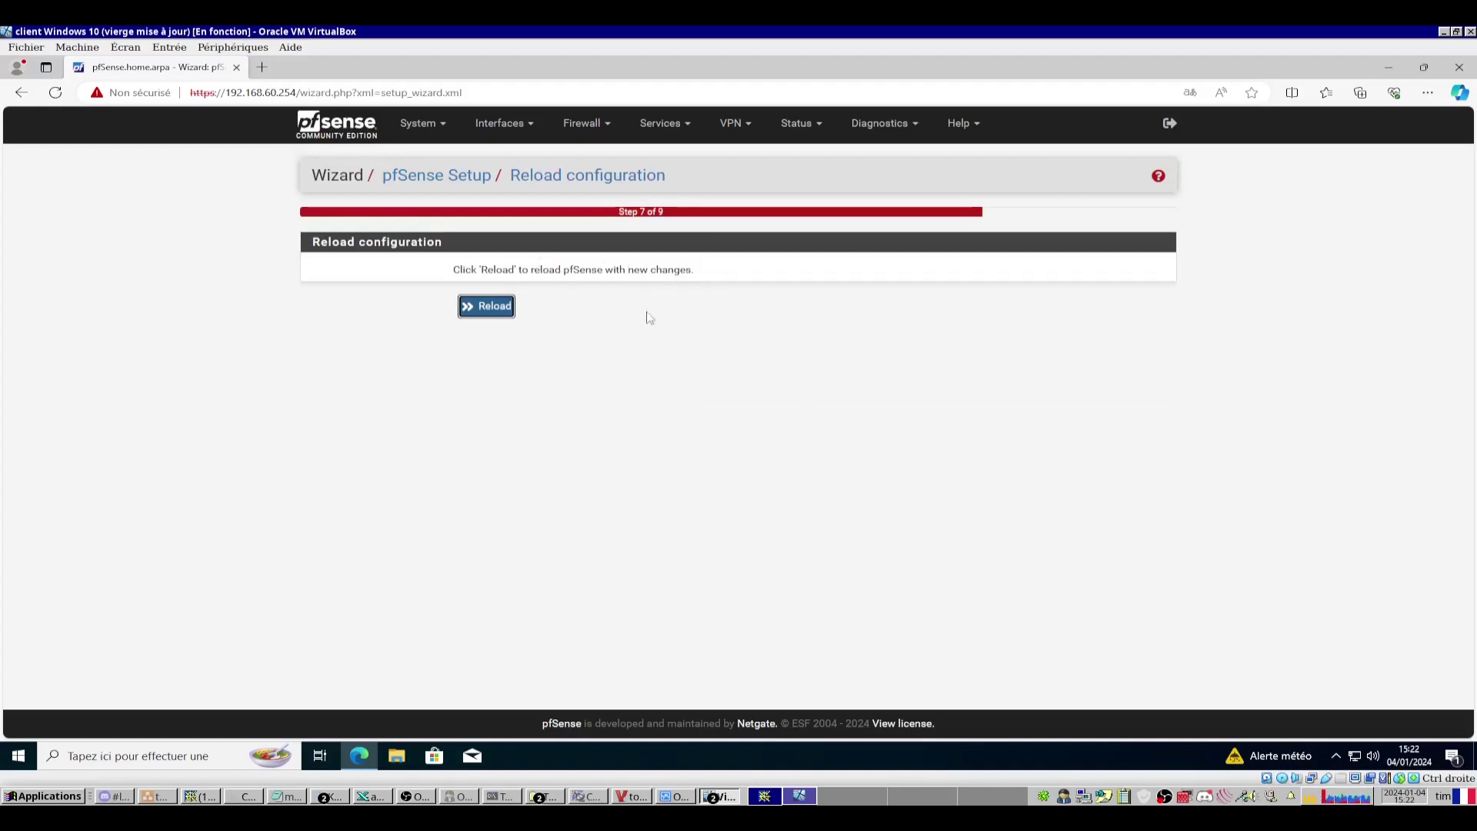
Reload pfSense with the new configuration and finish the wizard.
{"action": "left_click", "coordinate": [493, 311]}
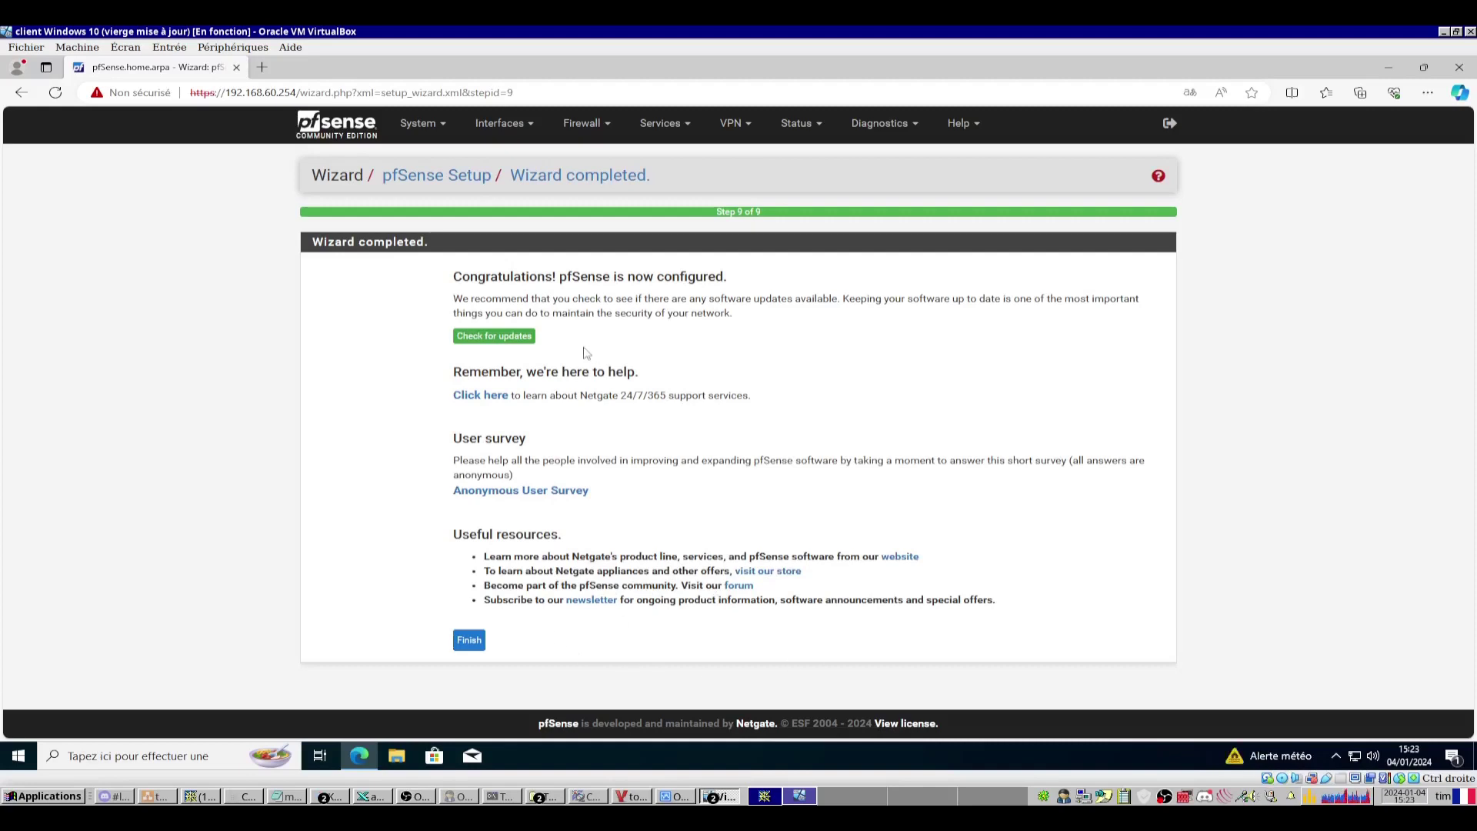
{"action": "left_click", "coordinate": [469, 642]}
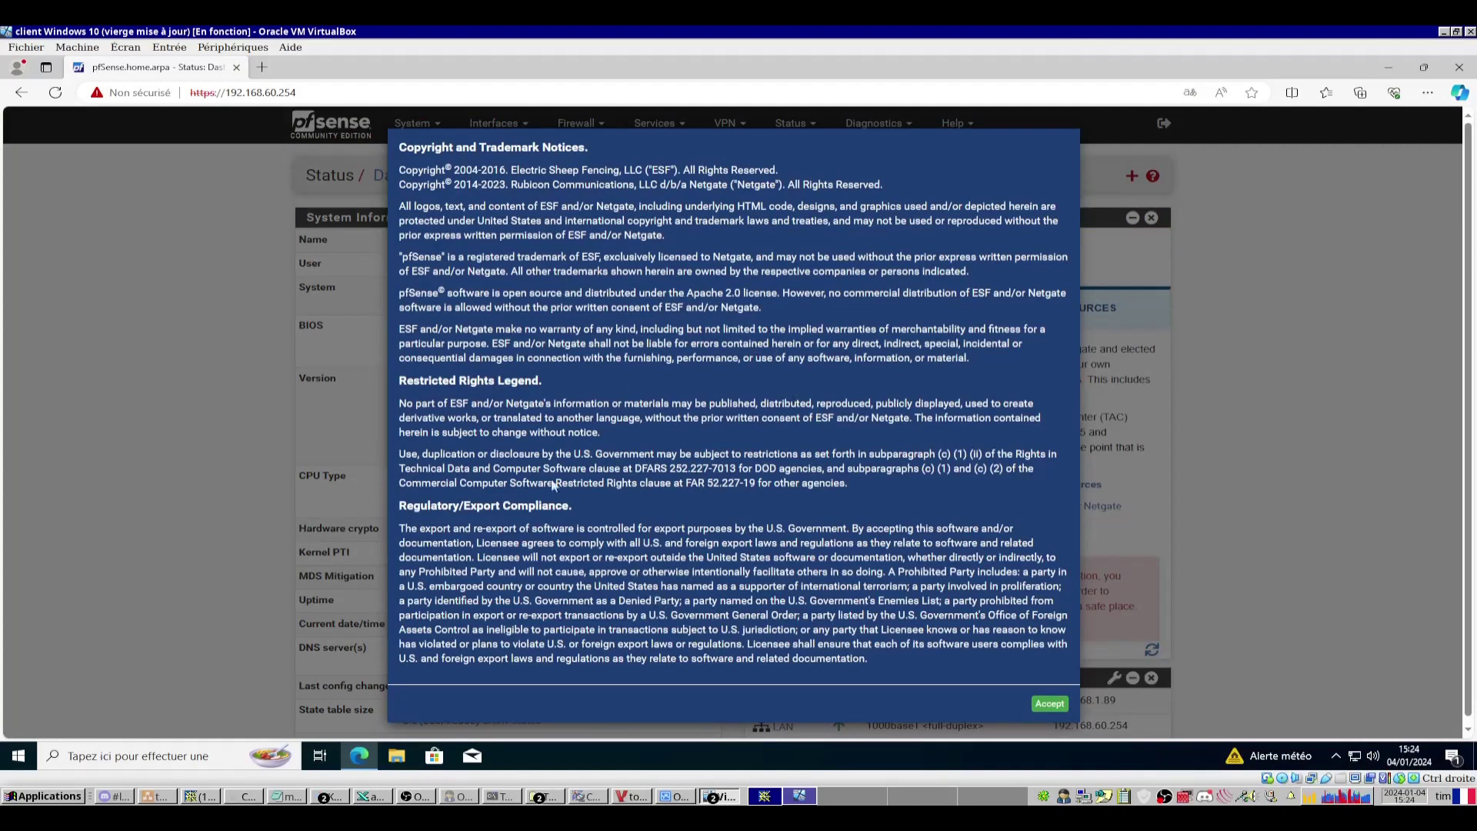
Dismiss the copyright and survey notices and confirm 2.7.2 on the Current Stable Release branch.
{"action": "left_click", "coordinate": [1049, 704]}
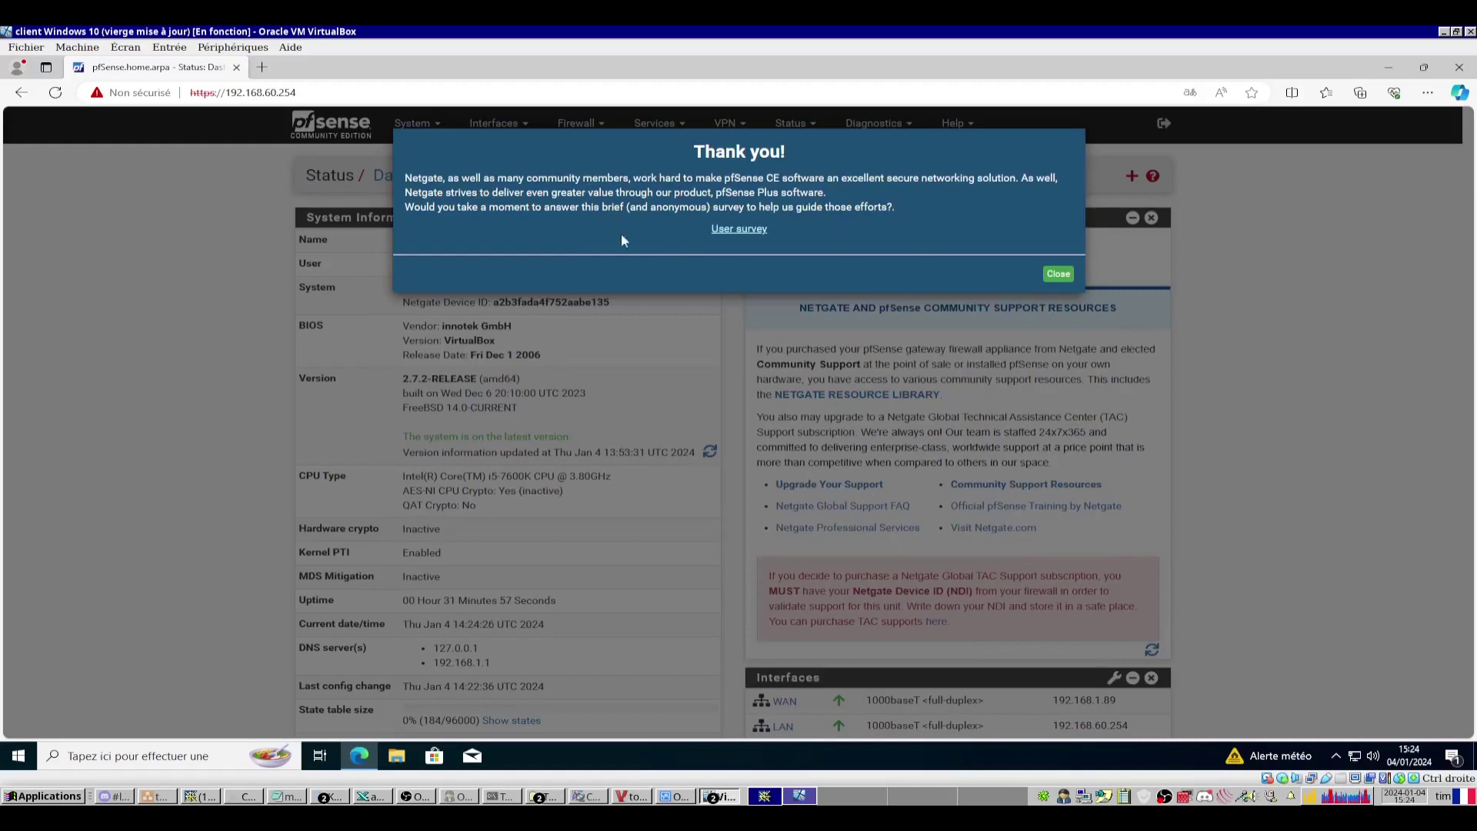
{"action": "left_click", "coordinate": [433, 125]}
{"action": "left_click", "coordinate": [433, 124]}
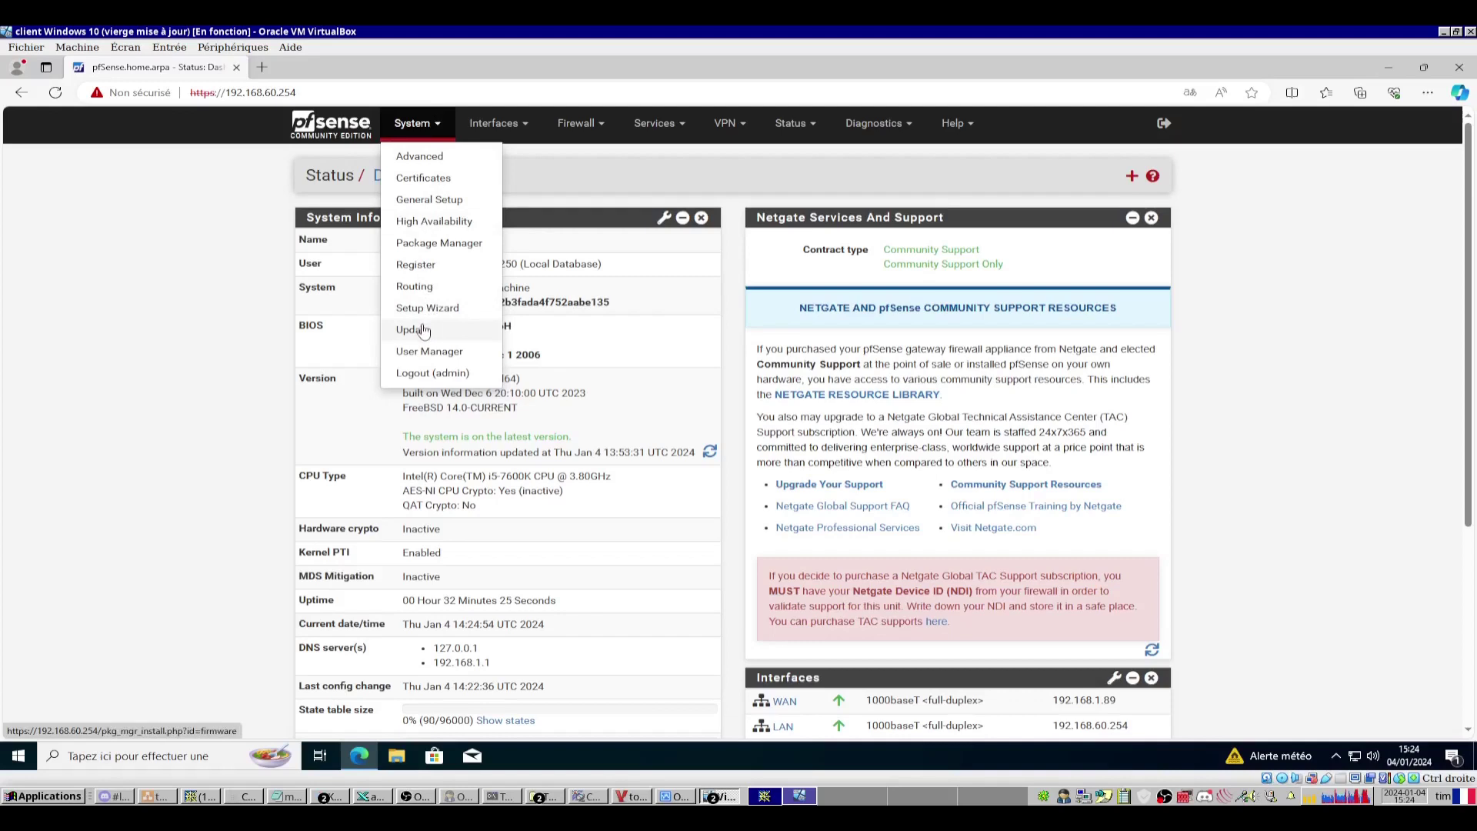
{"action": "left_click", "coordinate": [420, 330]}
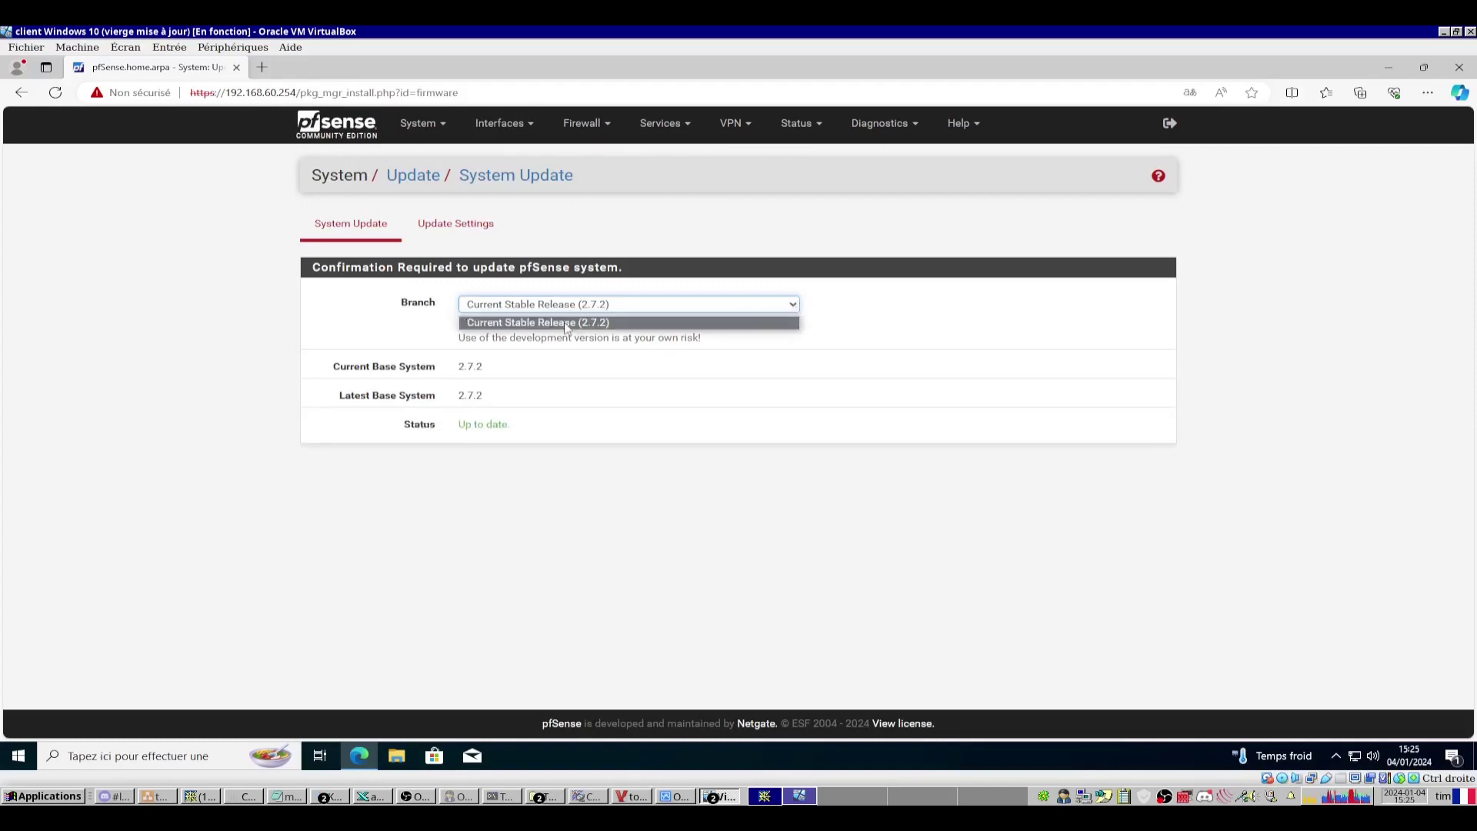
{"action": "left_click", "coordinate": [603, 323]}
{"action": "left_click", "coordinate": [464, 235]}
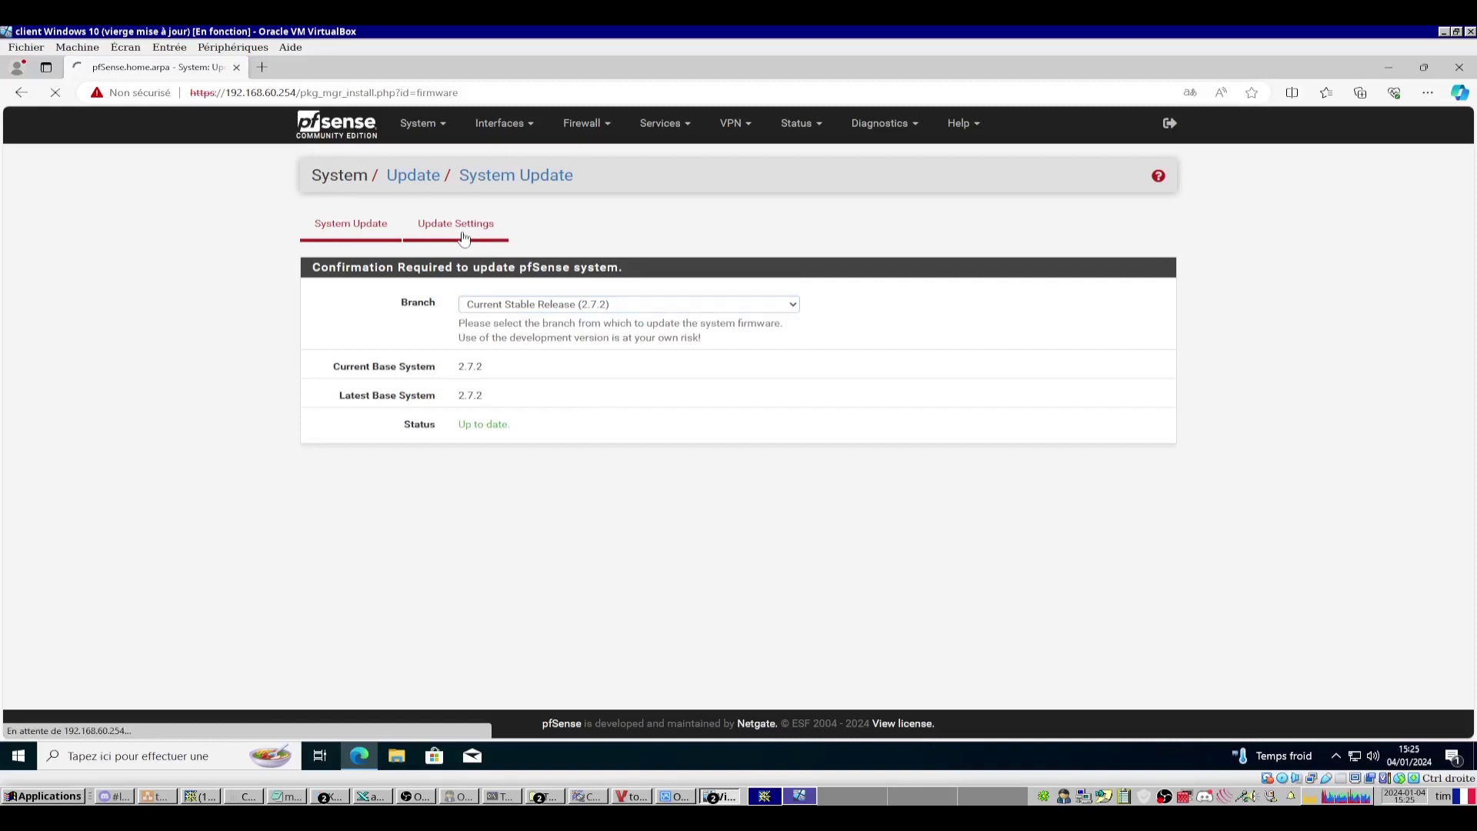
{"action": "left_click", "coordinate": [654, 297]}
{"action": "left_click", "coordinate": [523, 317]}
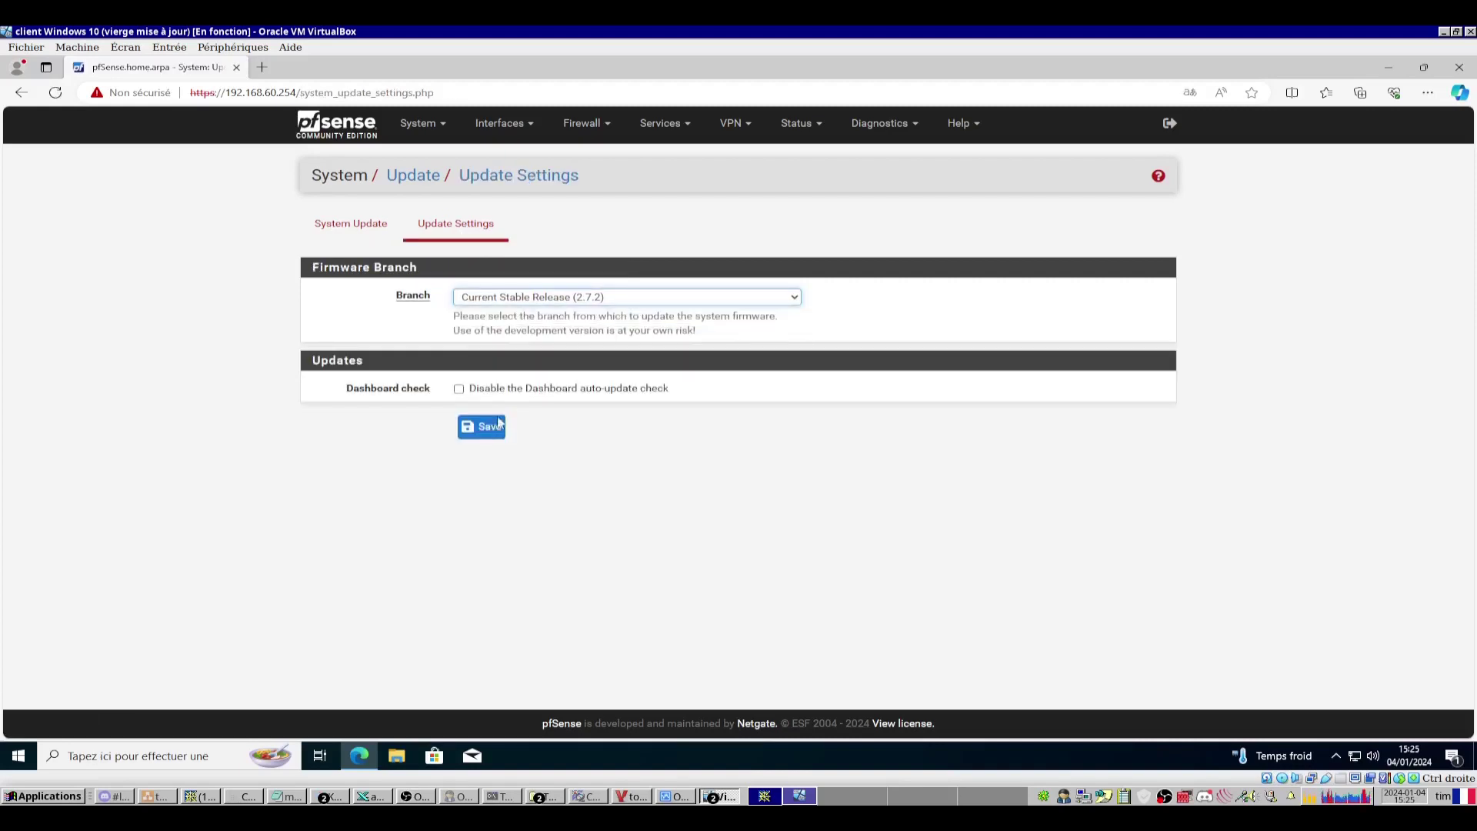
{"action": "left_click", "coordinate": [320, 226]}
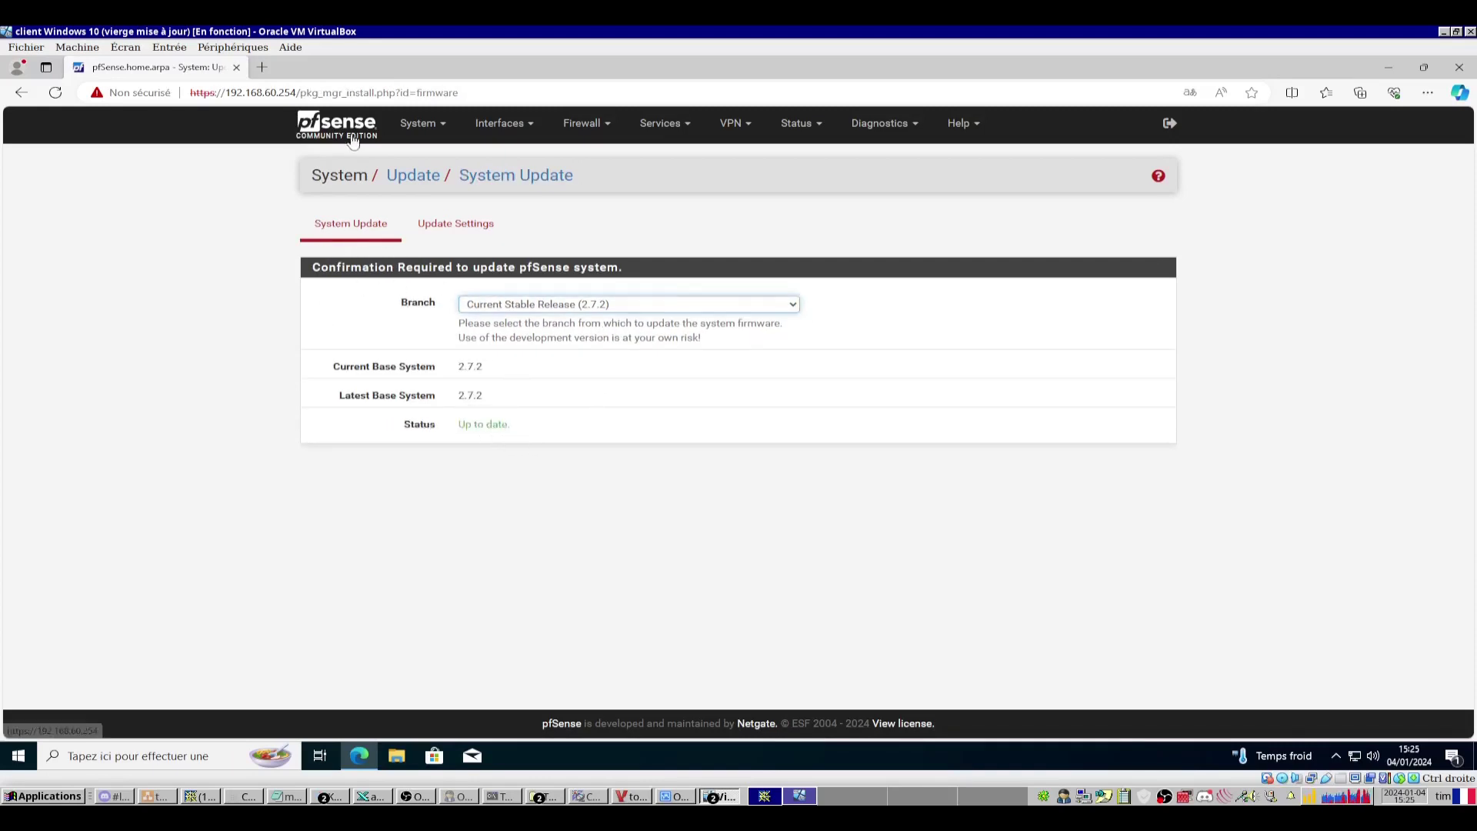
{"action": "left_click", "coordinate": [347, 175]}
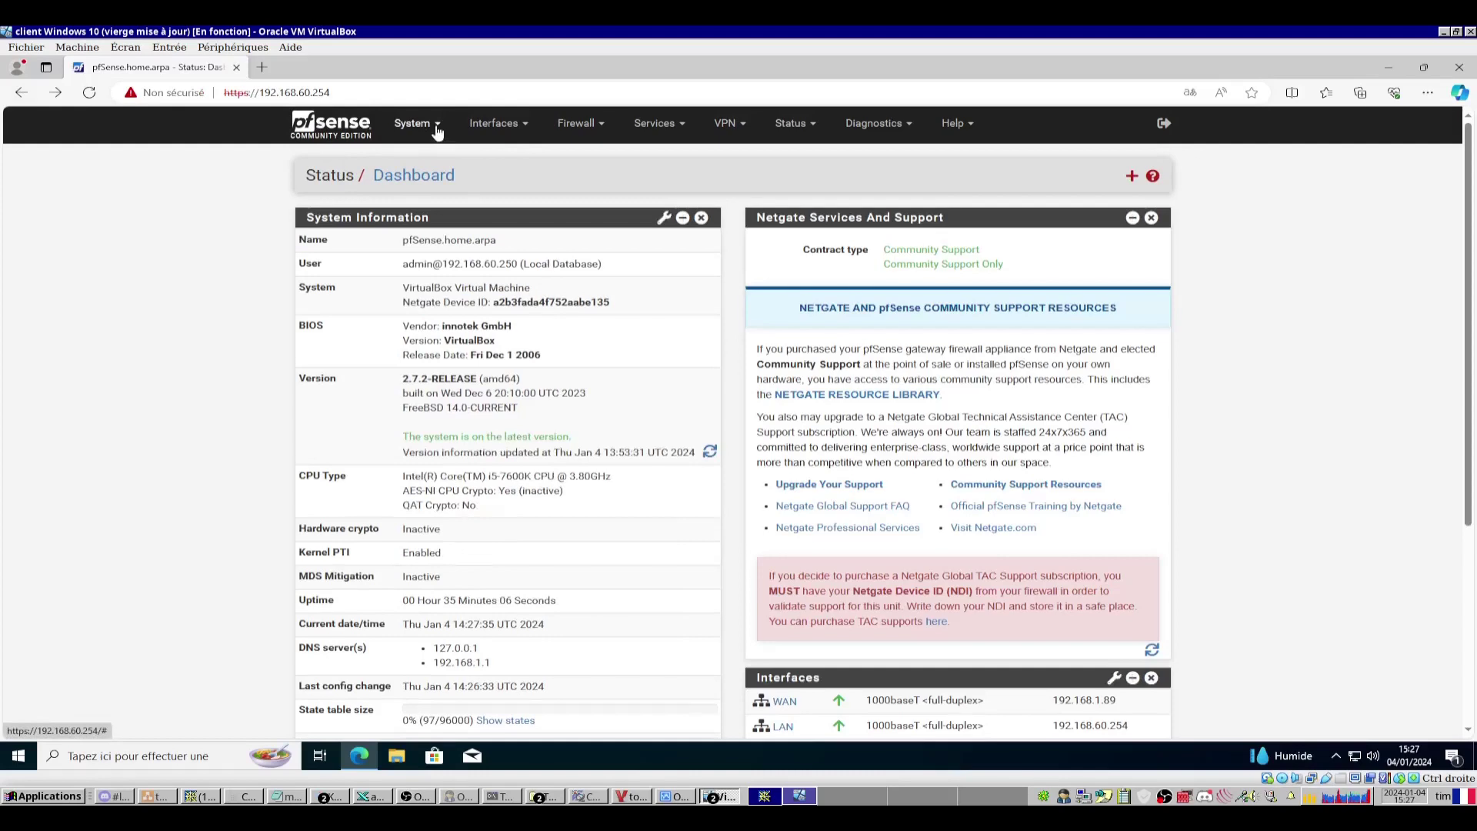
Disable WebGUI login autocomplete in System › Advanced Admin Access and review the page's settings.
{"action": "left_click", "coordinate": [436, 132]}
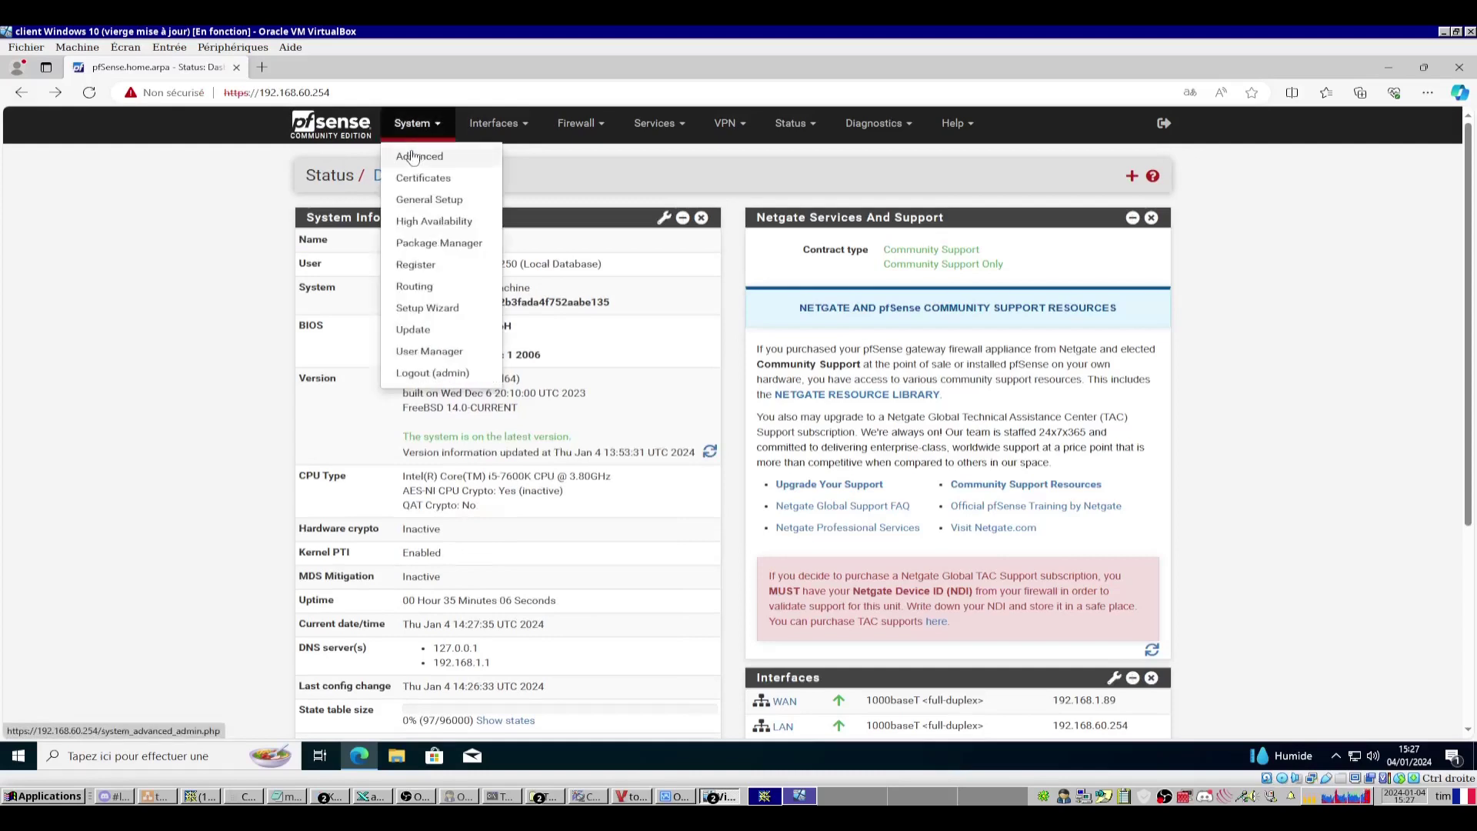
{"action": "left_click", "coordinate": [419, 157]}
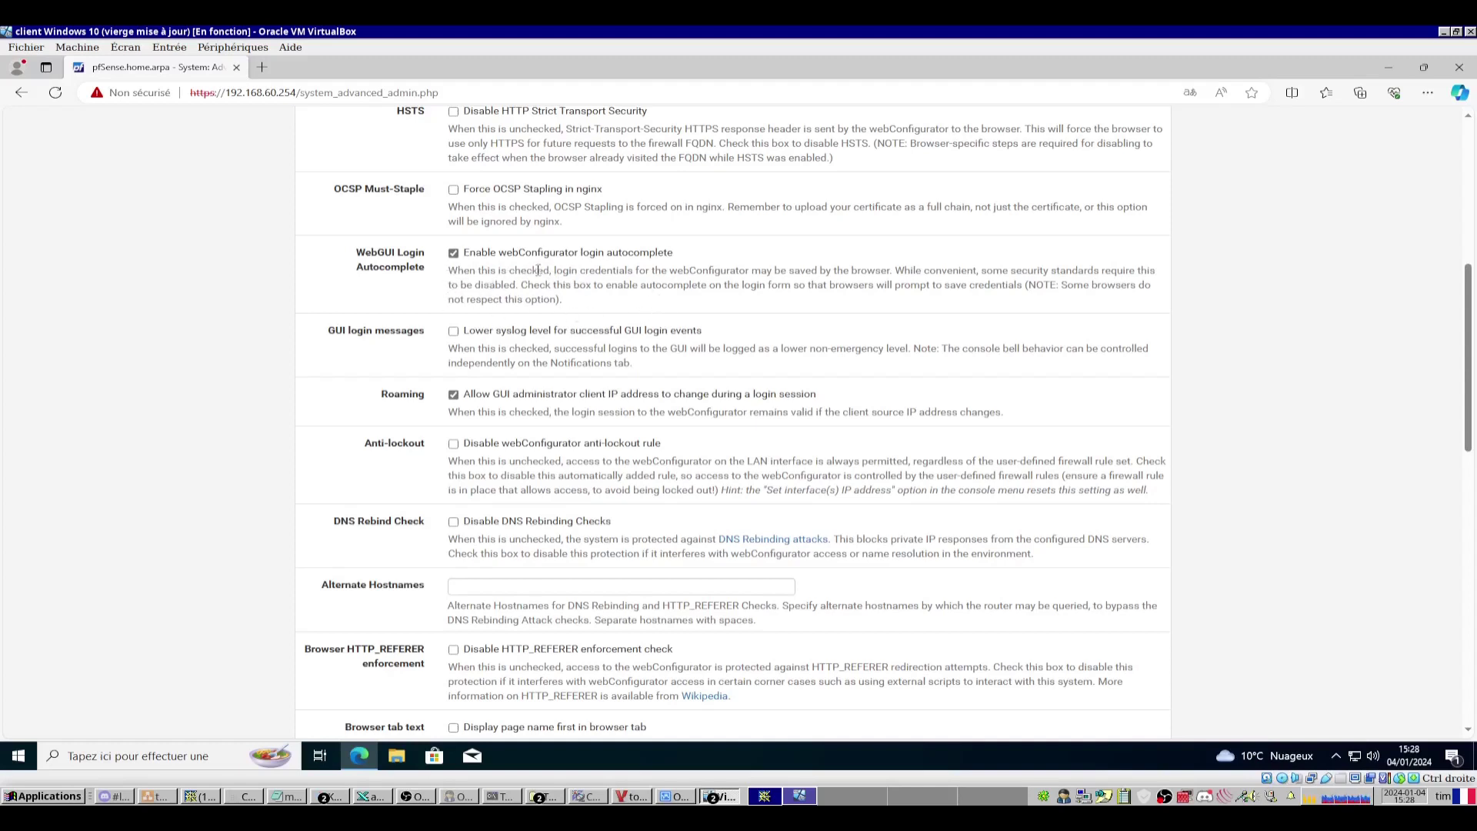
{"action": "left_click", "coordinate": [453, 254]}
{"action": "scroll", "coordinate": [559, 396], "scroll_direction": "down", "scroll_amount": 2}
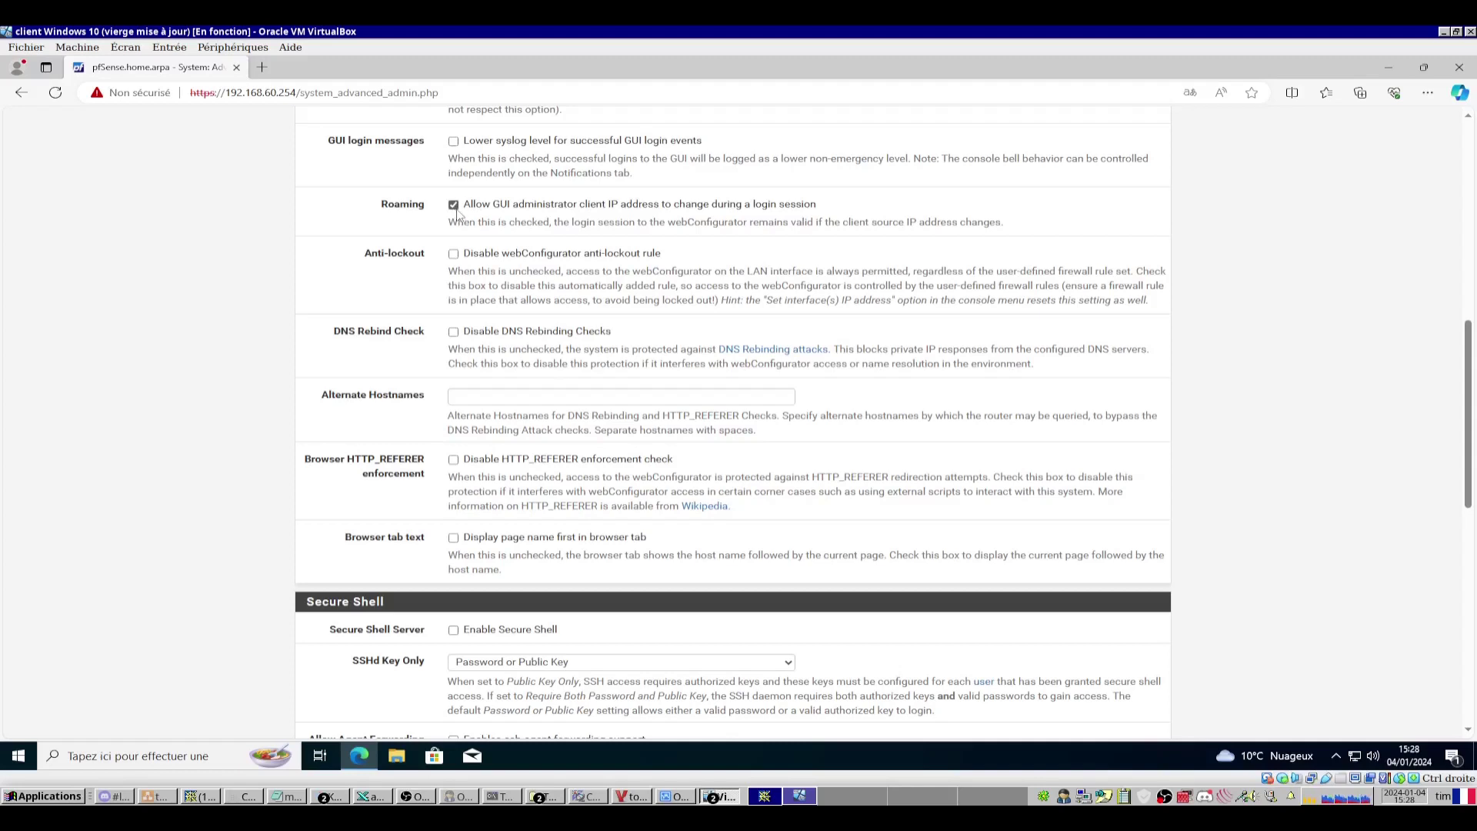
{"action": "scroll", "coordinate": [457, 212], "scroll_direction": "down", "scroll_amount": 8}
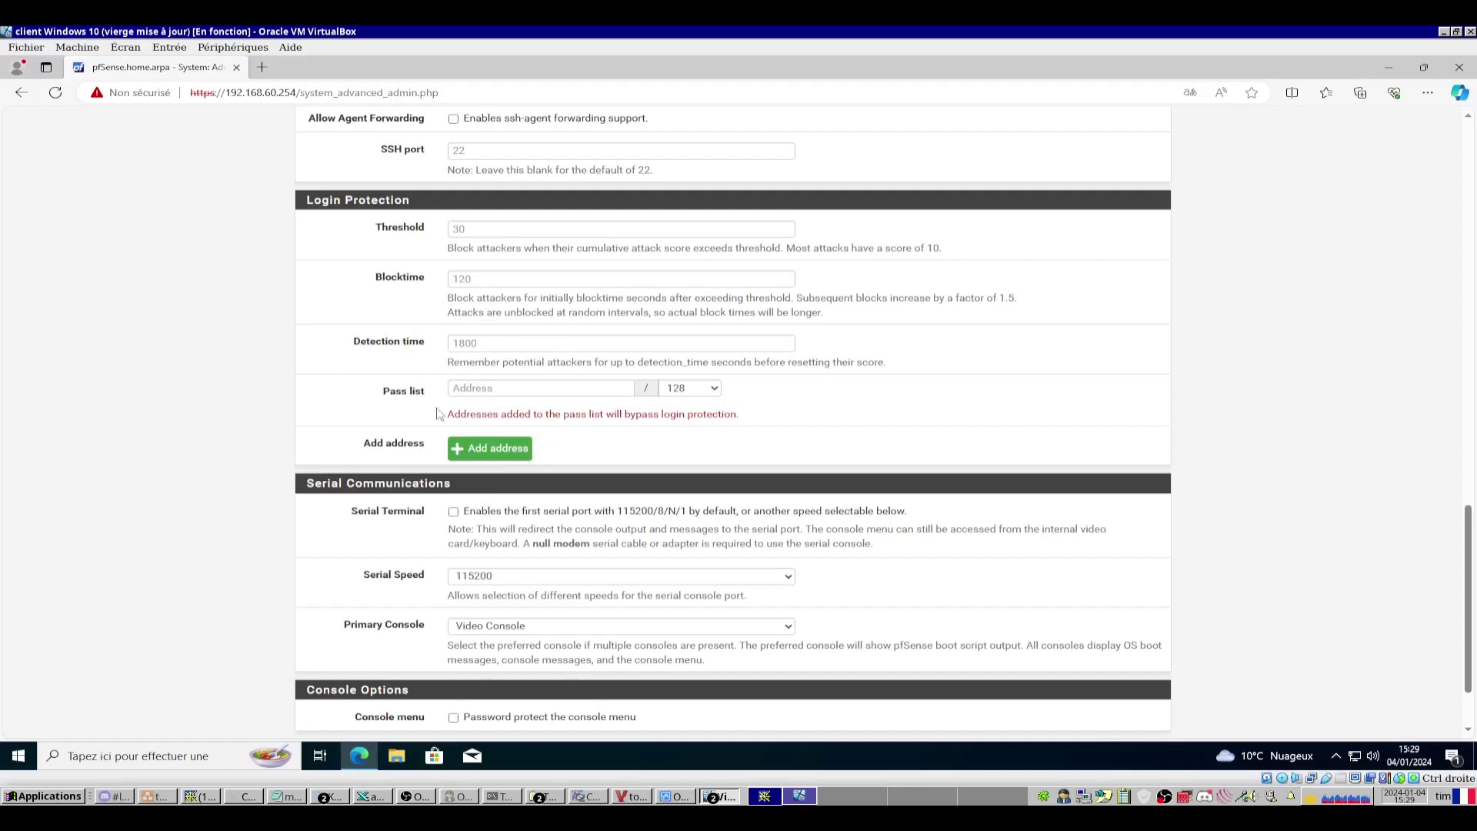
{"action": "scroll", "coordinate": [380, 413], "scroll_direction": "up", "scroll_amount": 1}
{"action": "scroll", "coordinate": [381, 417], "scroll_direction": "down", "scroll_amount": 2}
{"action": "scroll", "coordinate": [380, 416], "scroll_direction": "up", "scroll_amount": 2}
{"action": "scroll", "coordinate": [381, 415], "scroll_direction": "down", "scroll_amount": 2}
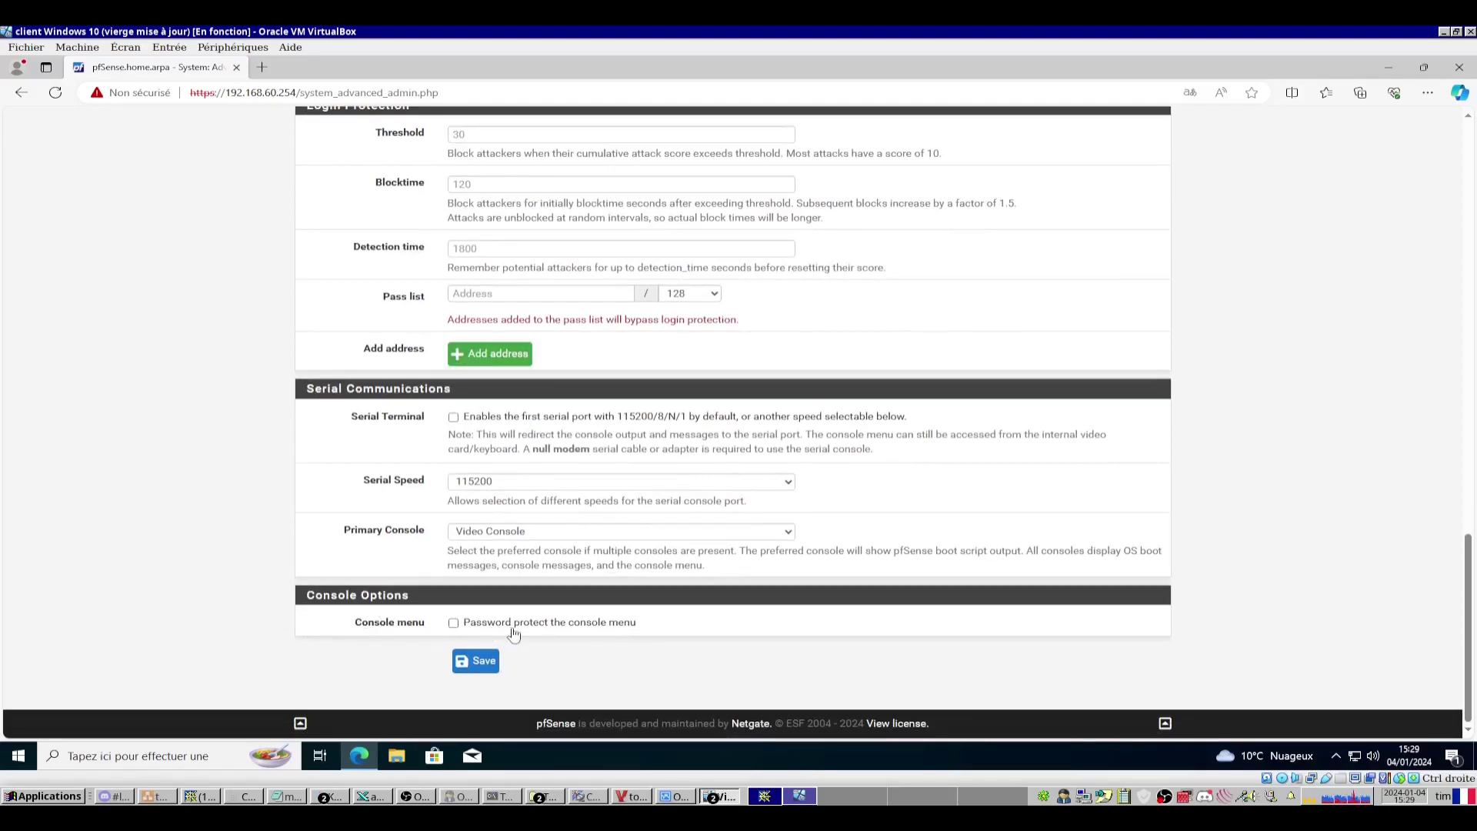
{"action": "left_click", "coordinate": [713, 797]}
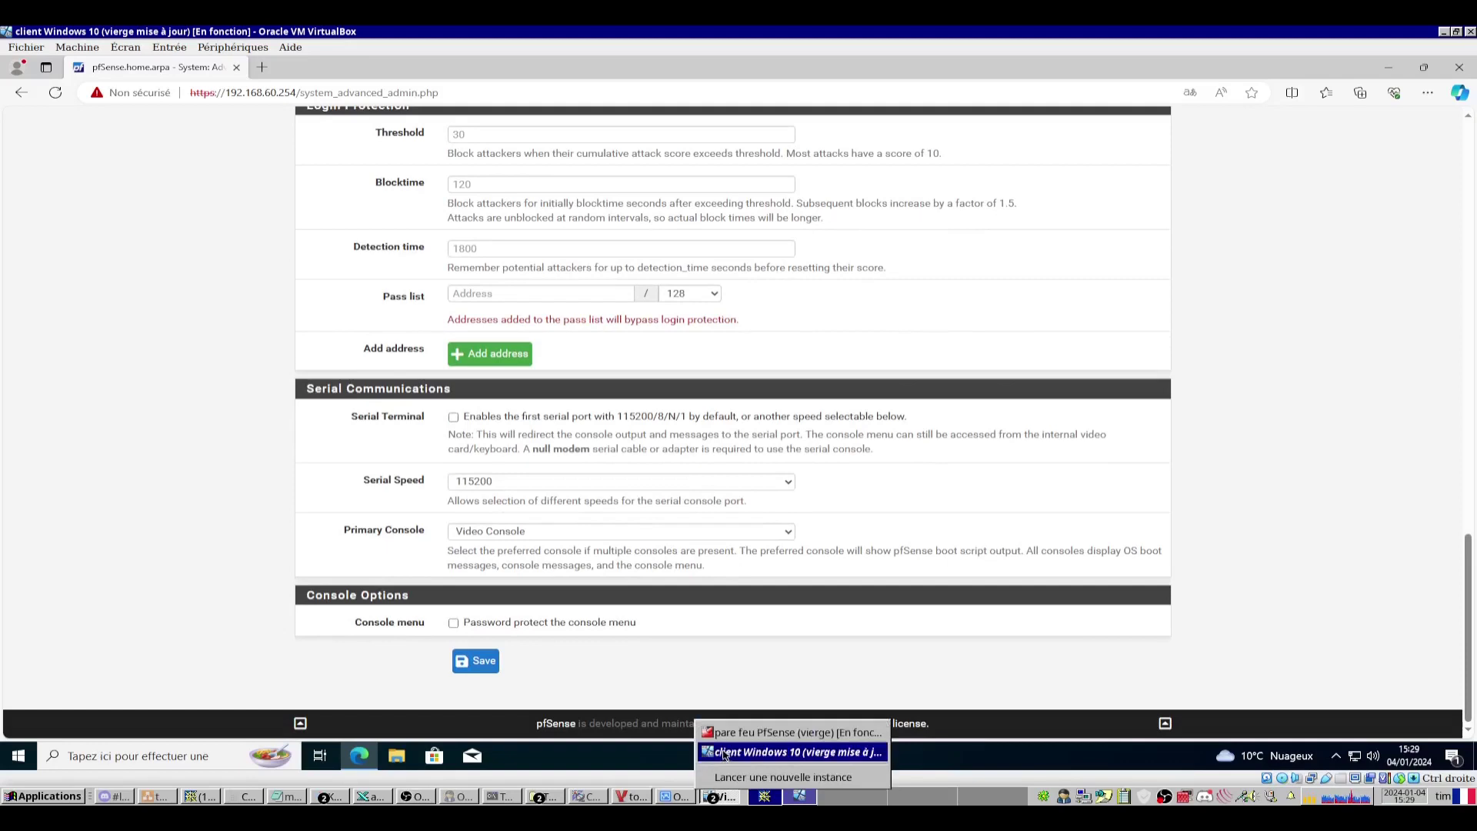
{"action": "left_click", "coordinate": [723, 733]}
Open the console root shell (option 8), run id, then tick 'Password protect the console menu'.
{"action": "key", "text": "Return"}
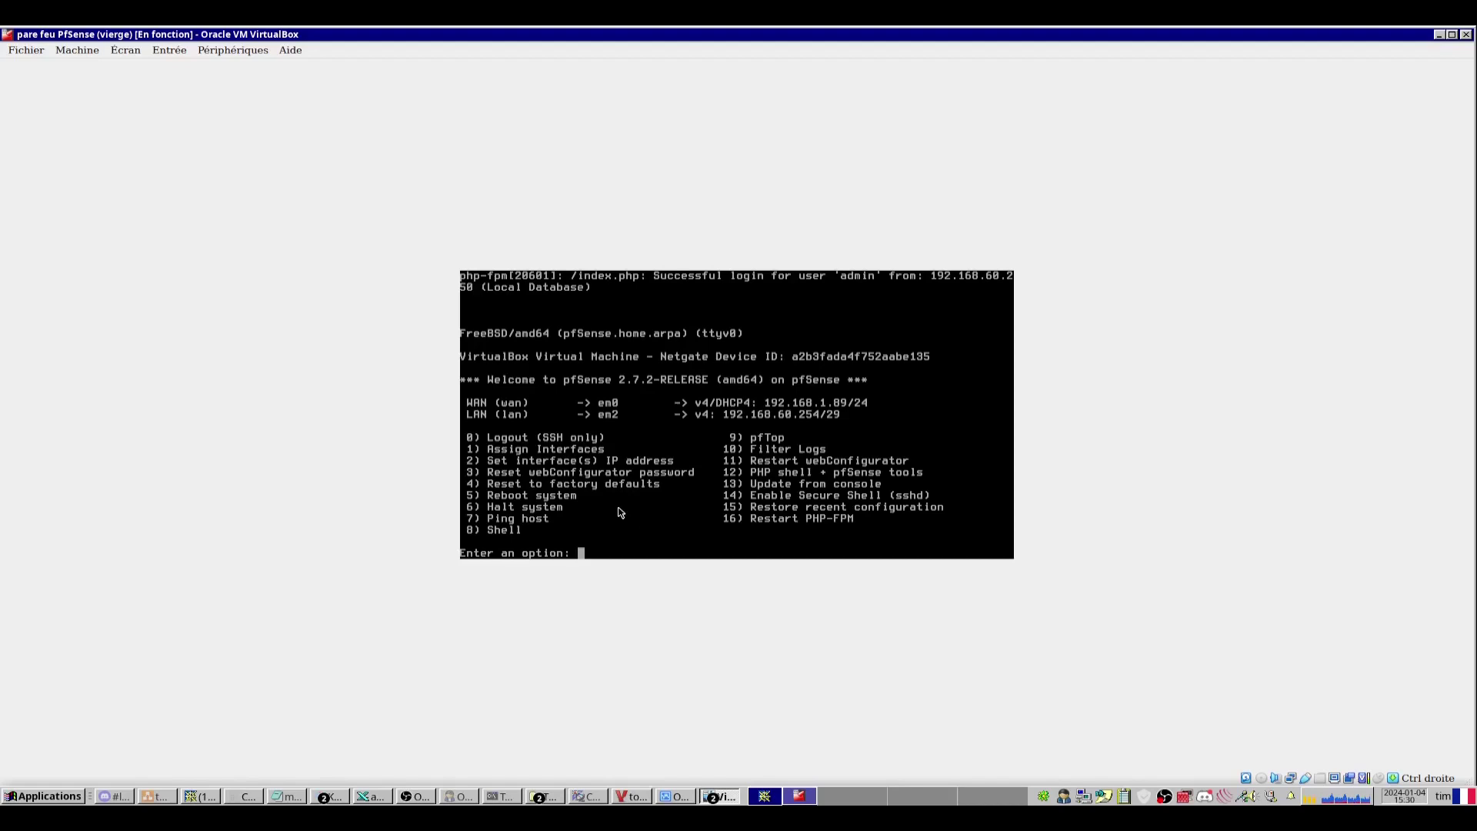
{"action": "type", "text": "8"}
{"action": "key", "text": "Return"}
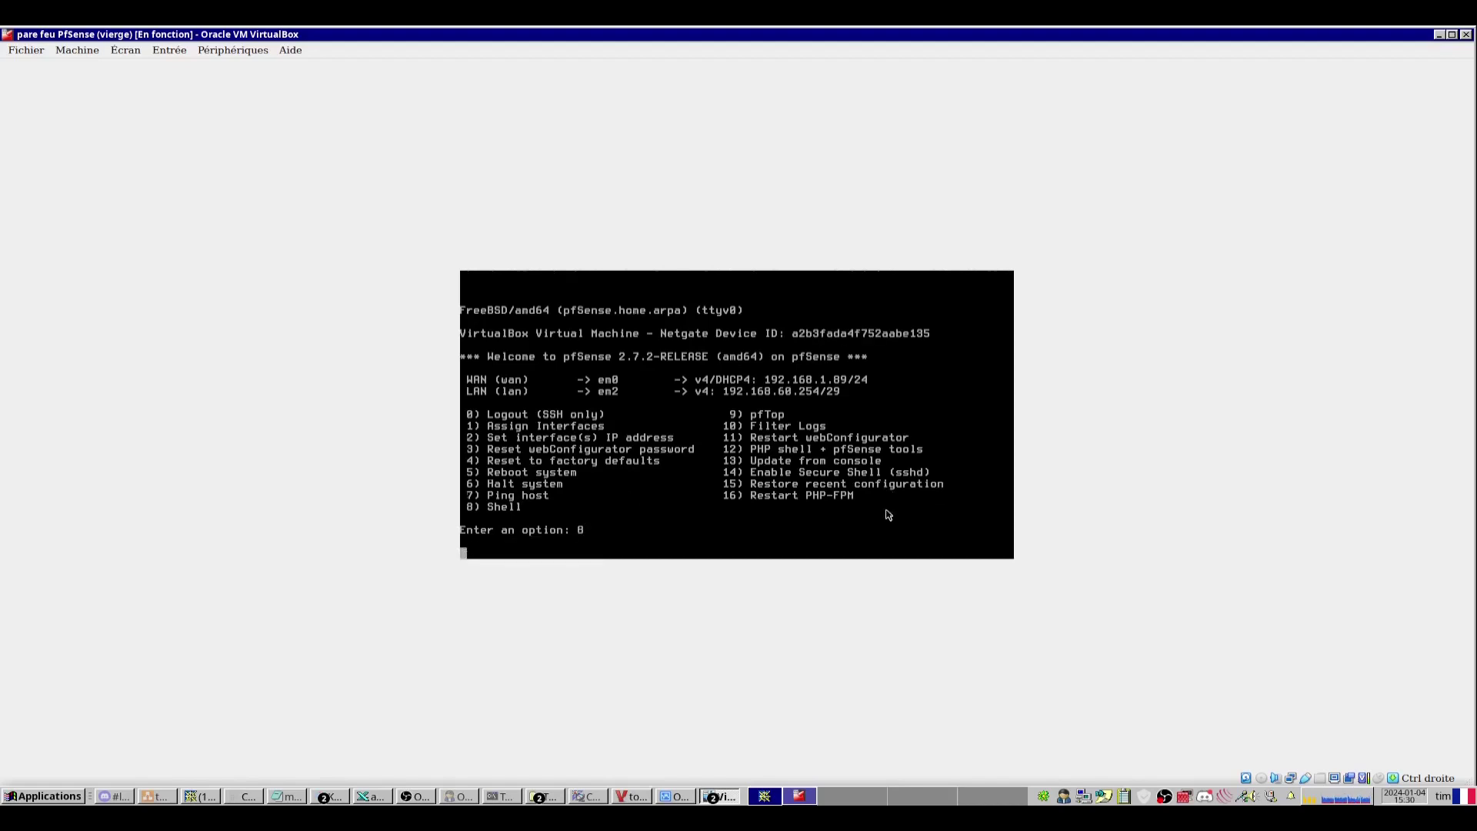
{"action": "type", "text": "id"}
{"action": "key", "text": "Return"}
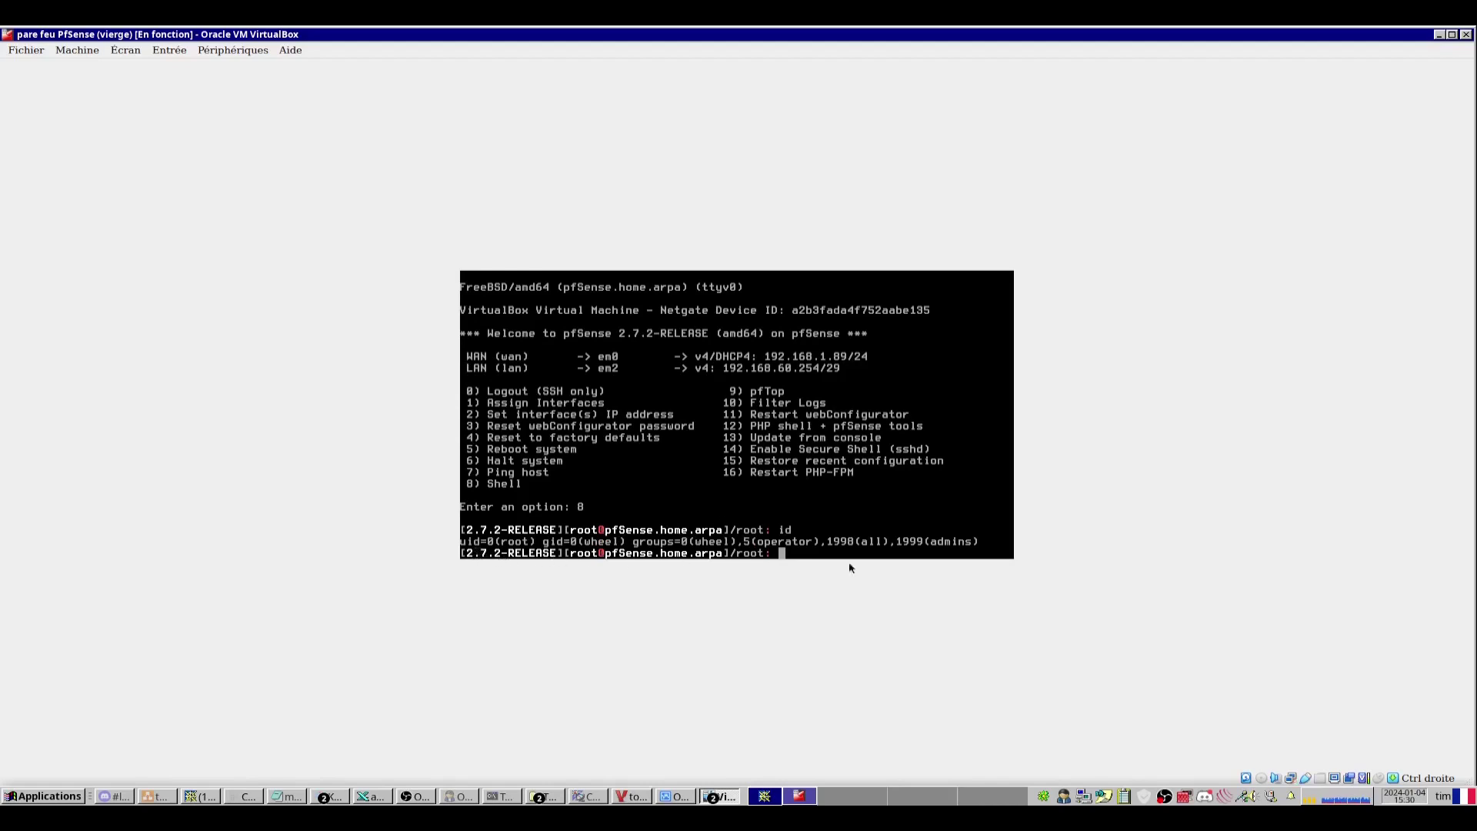
{"action": "left_click", "coordinate": [453, 622]}
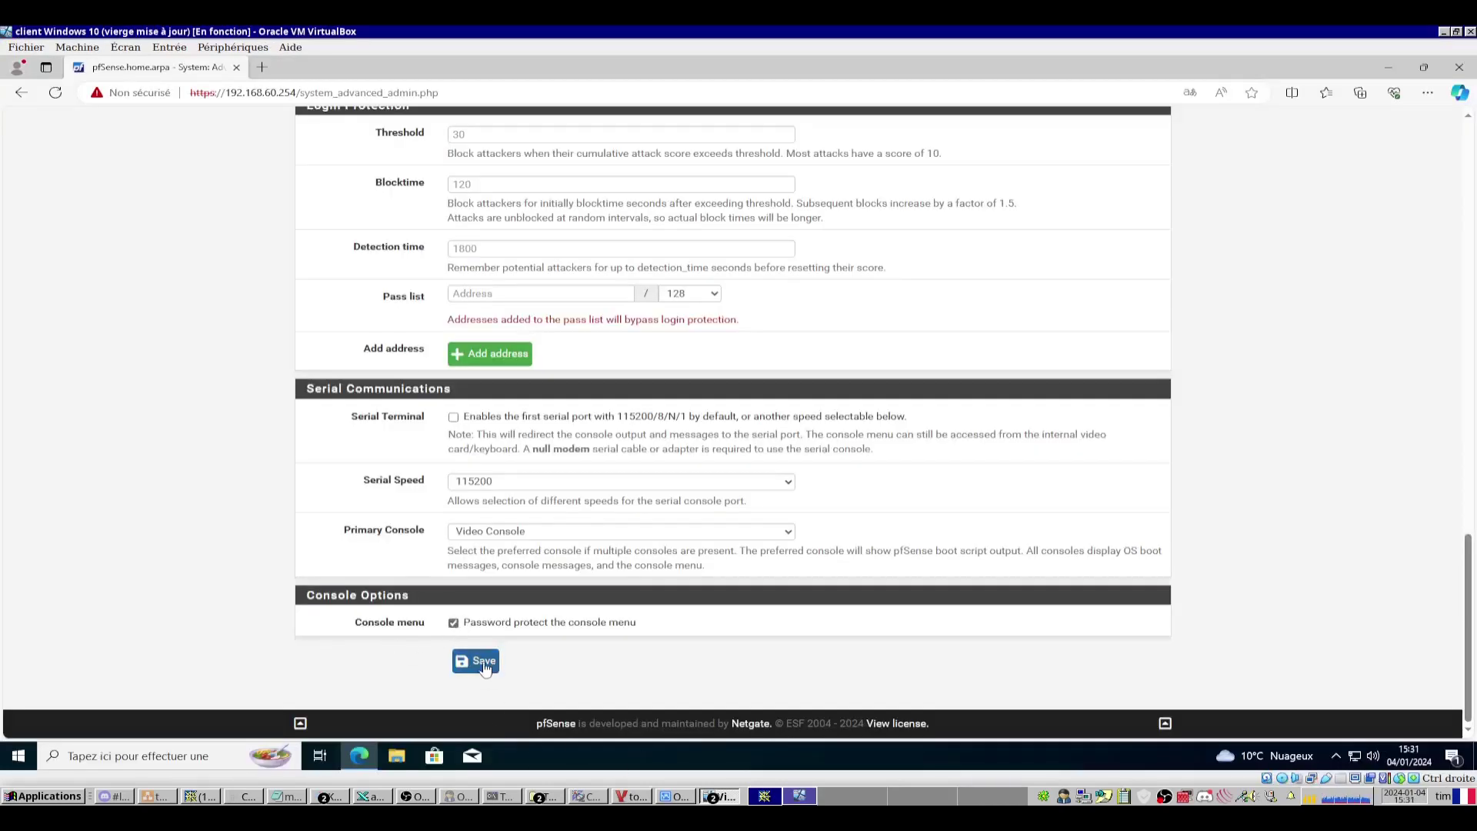
Save the console password protection setting and switch to the pfSense firewall VM's console.
{"action": "left_click", "coordinate": [485, 665]}
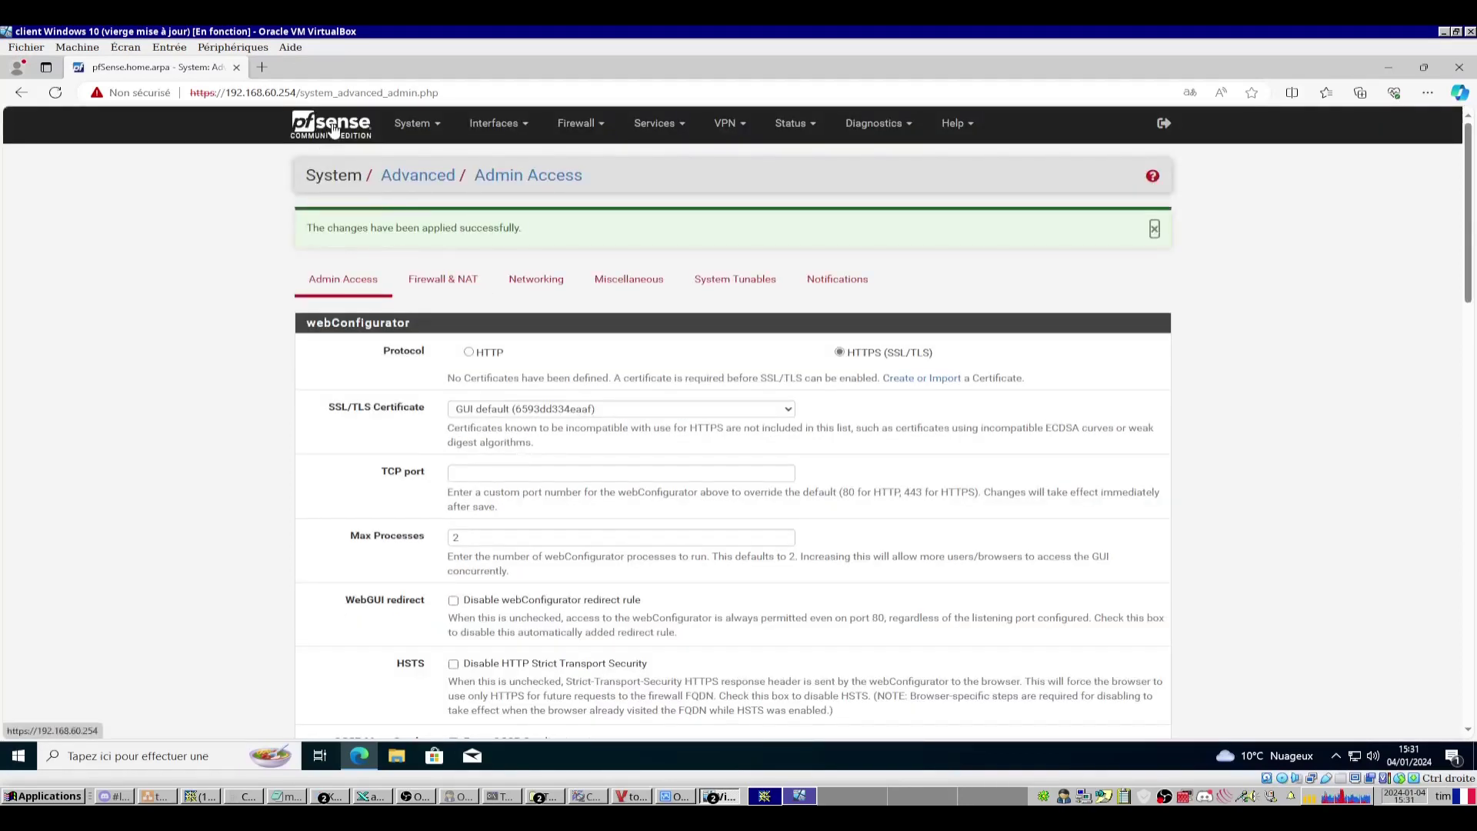
{"action": "left_click", "coordinate": [333, 129]}
{"action": "left_click", "coordinate": [709, 796]}
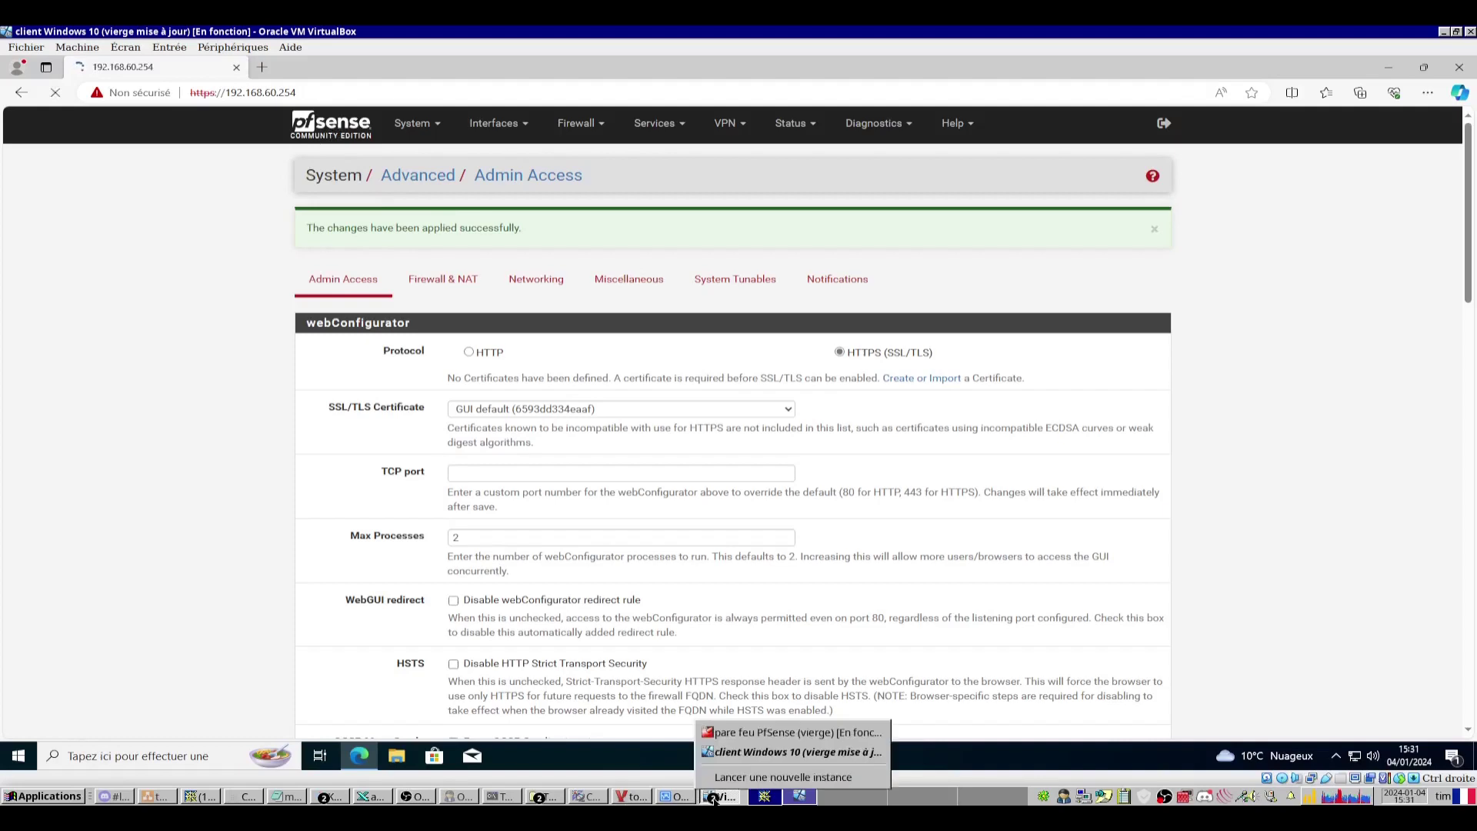
{"action": "left_click", "coordinate": [726, 737]}
{"action": "left_click", "coordinate": [670, 428]}
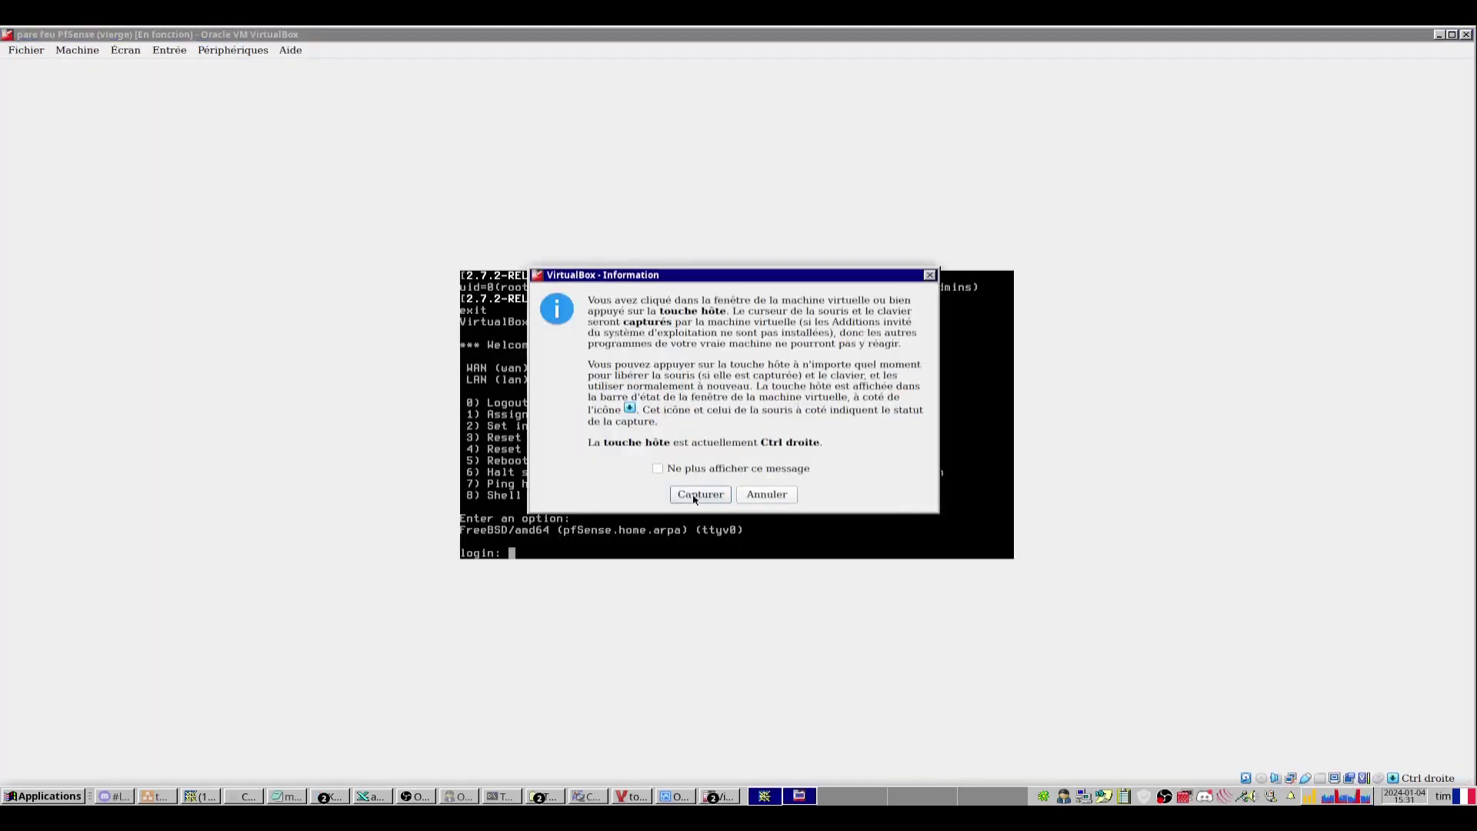
Log in as admin at the pfSense console prompt, correcting the mistyped login name.
{"action": "left_click", "coordinate": [694, 494]}
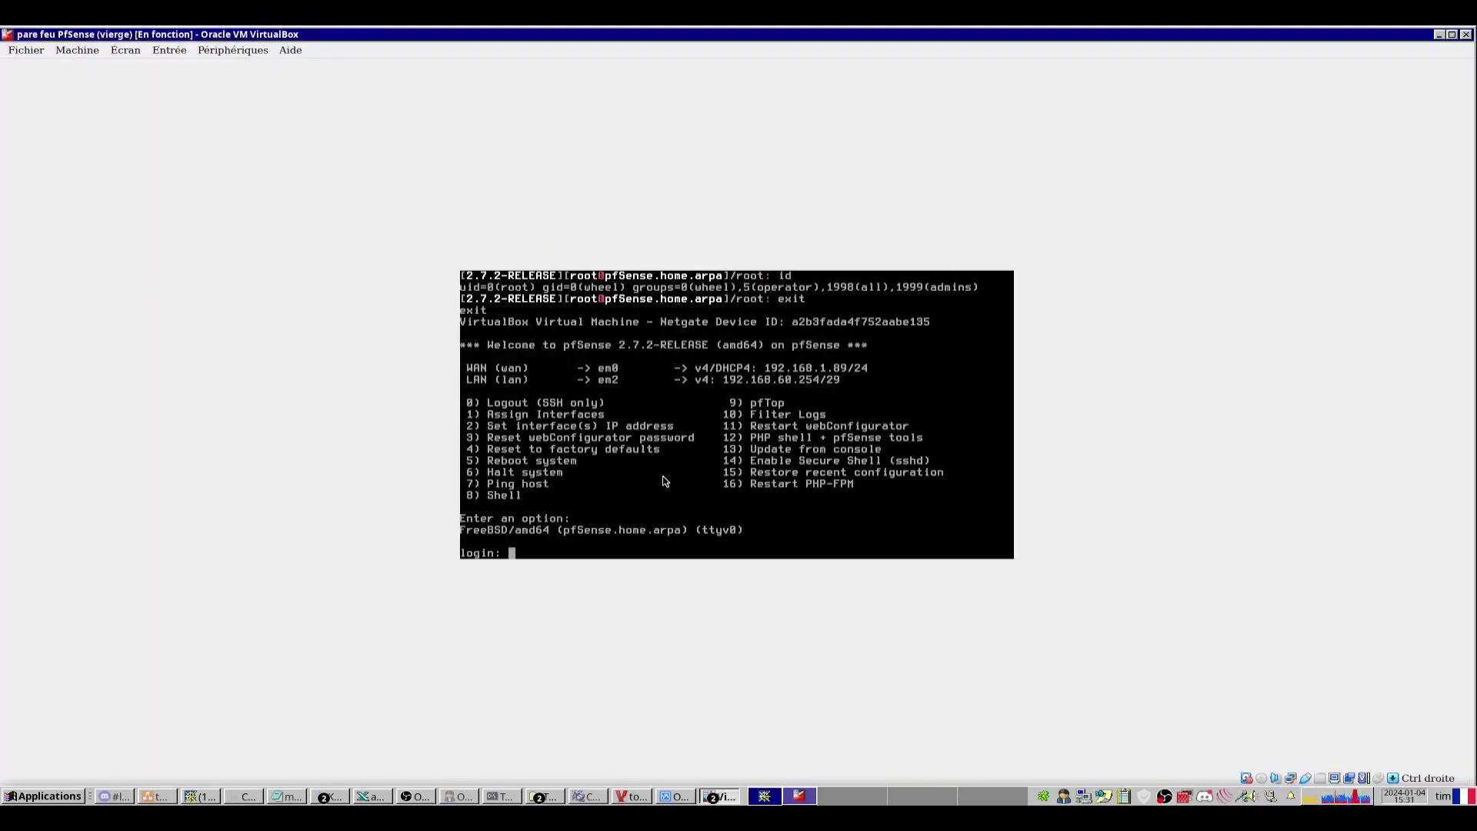
{"action": "type", "text": "ad;"}
{"action": "key", "text": "BackSpace"}
{"action": "type", "text": "min"}
{"action": "key", "text": "Return"}
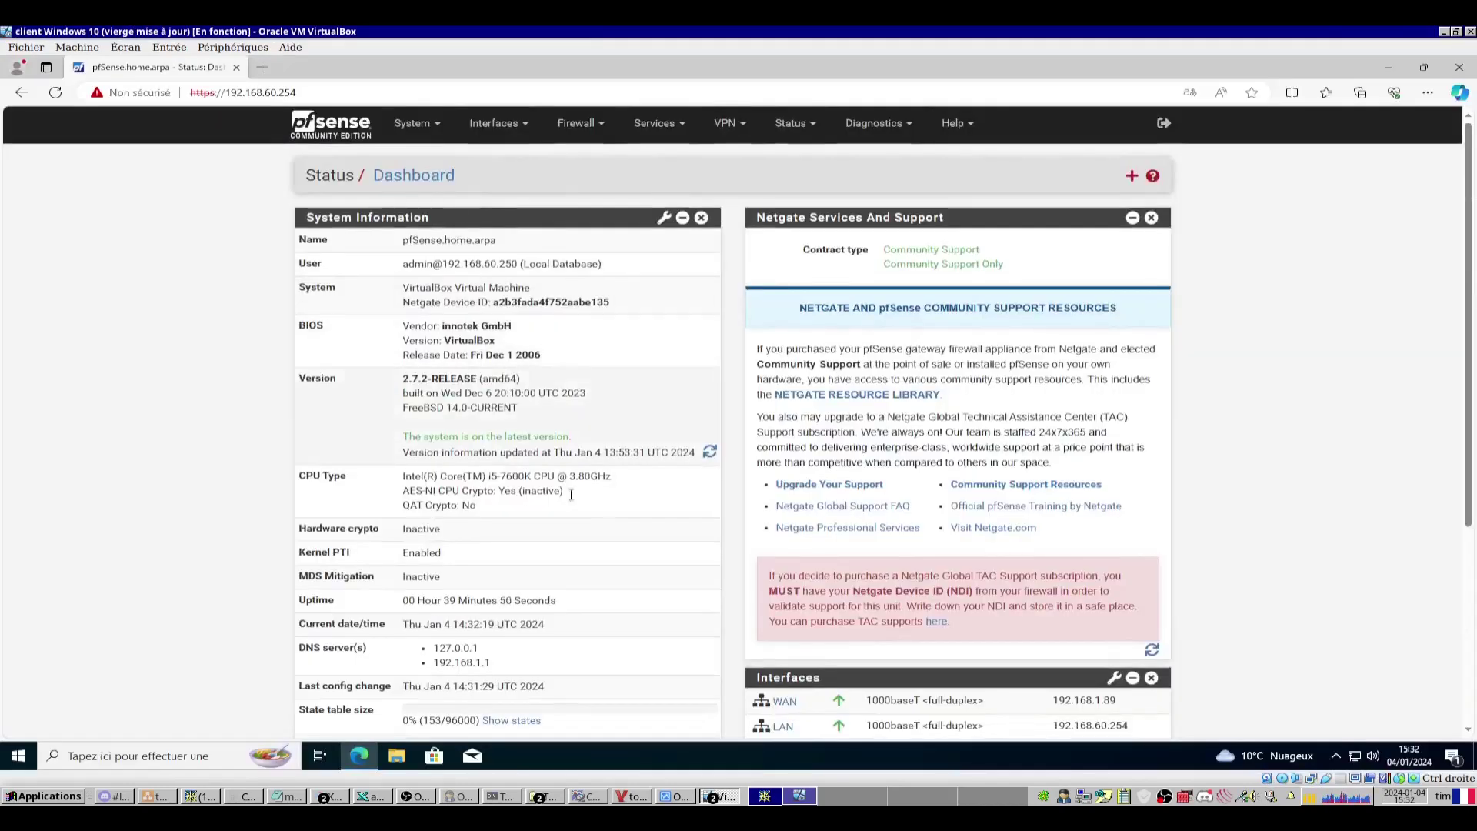
After checking the topology diagram, add em1 under Interfaces > Assignments and open the new OPT1.
{"action": "key", "text": "alt+Tab"}
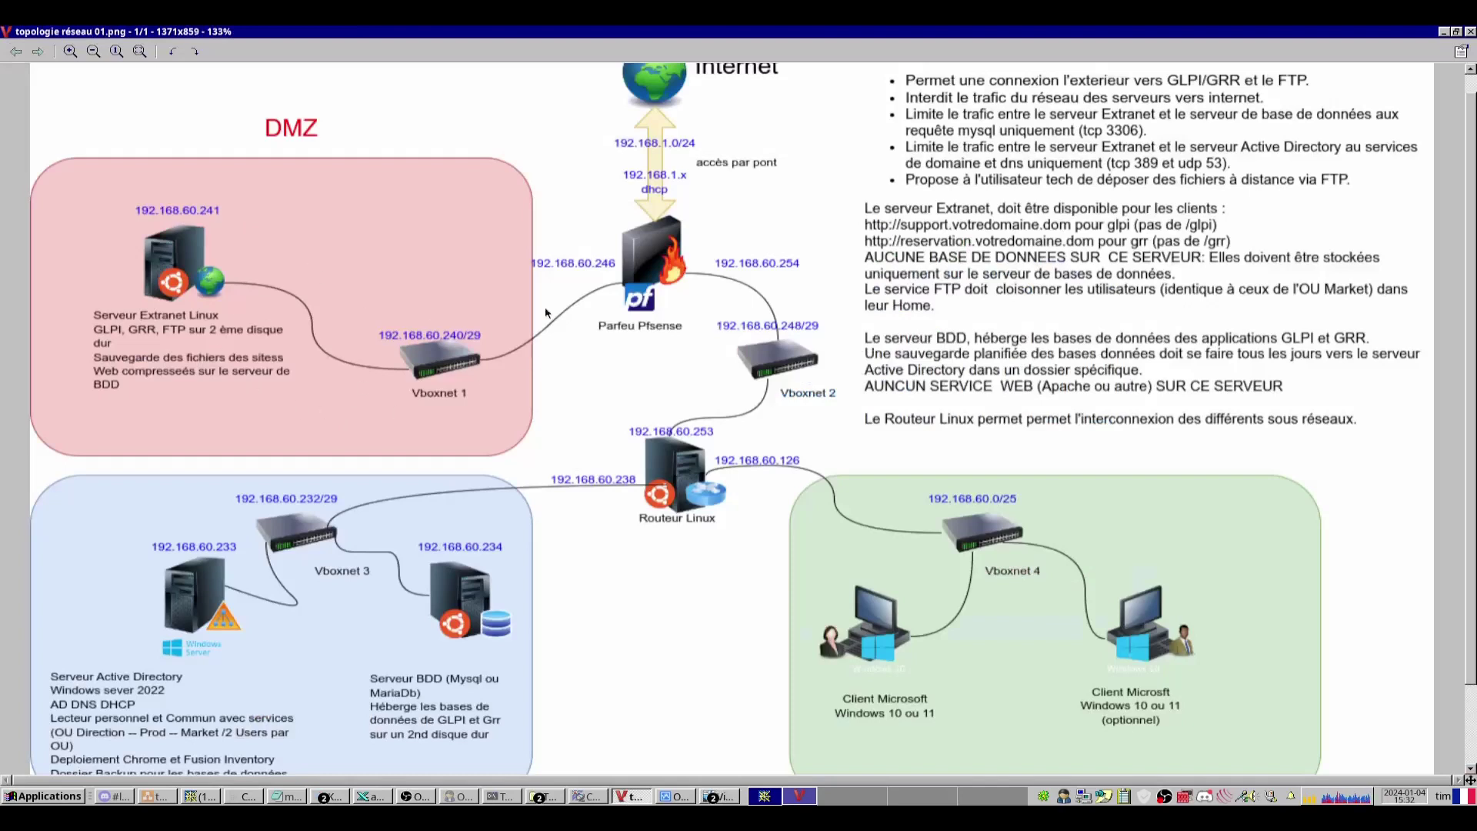
{"action": "key", "text": "alt+Tab"}
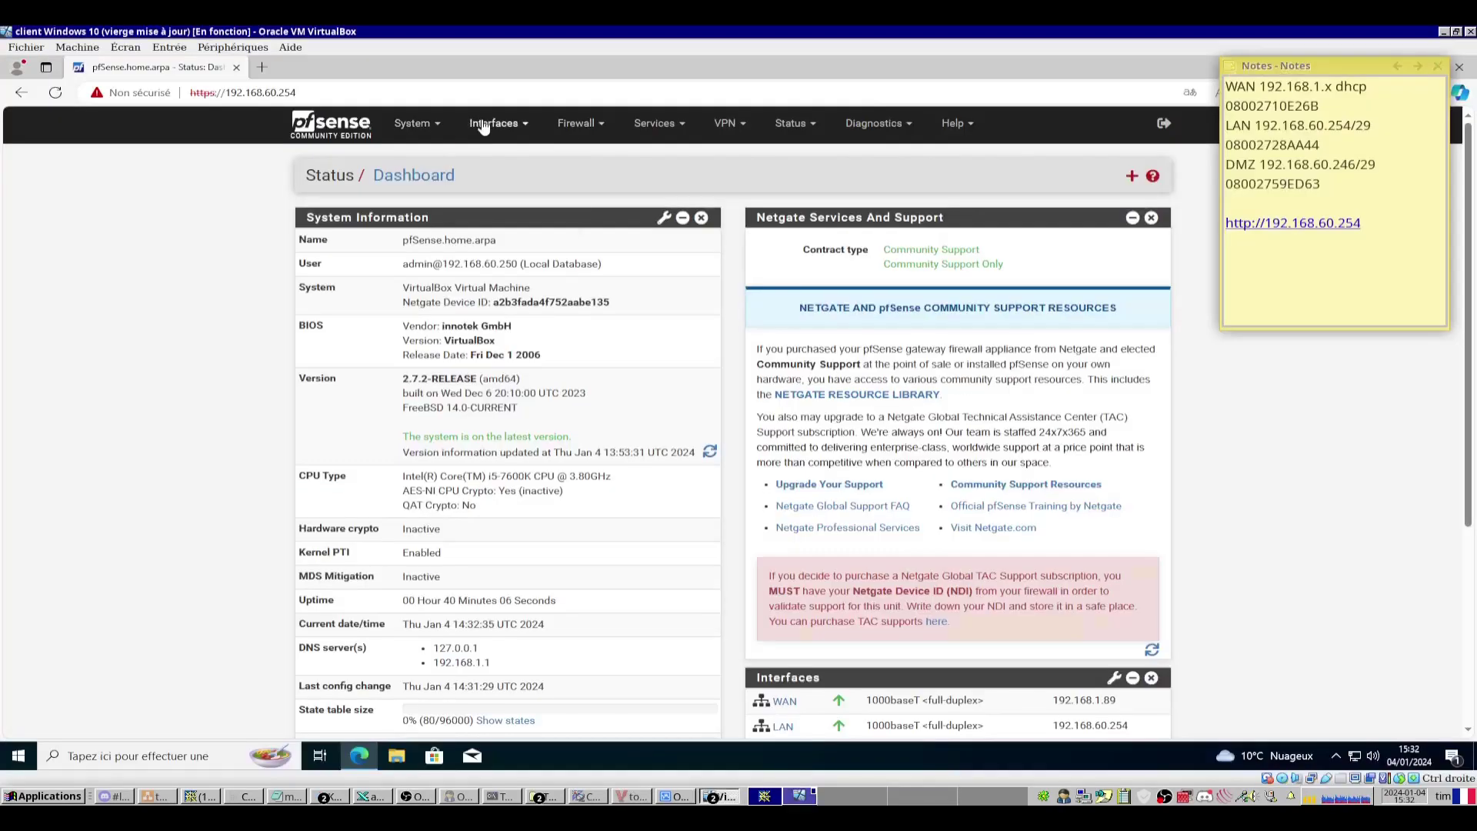
{"action": "left_click", "coordinate": [490, 127]}
{"action": "left_click", "coordinate": [500, 158]}
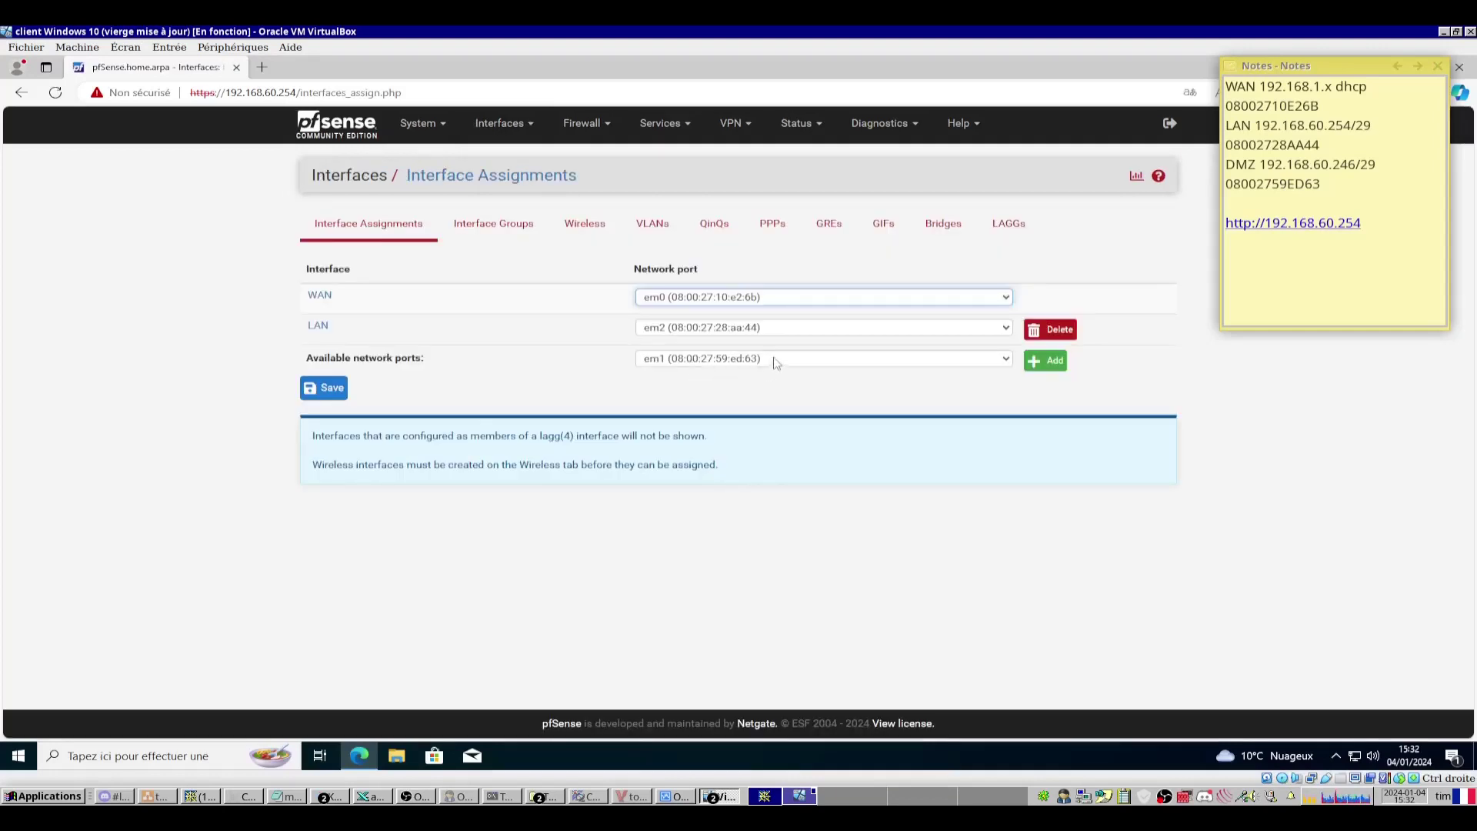
{"action": "left_click", "coordinate": [1044, 369]}
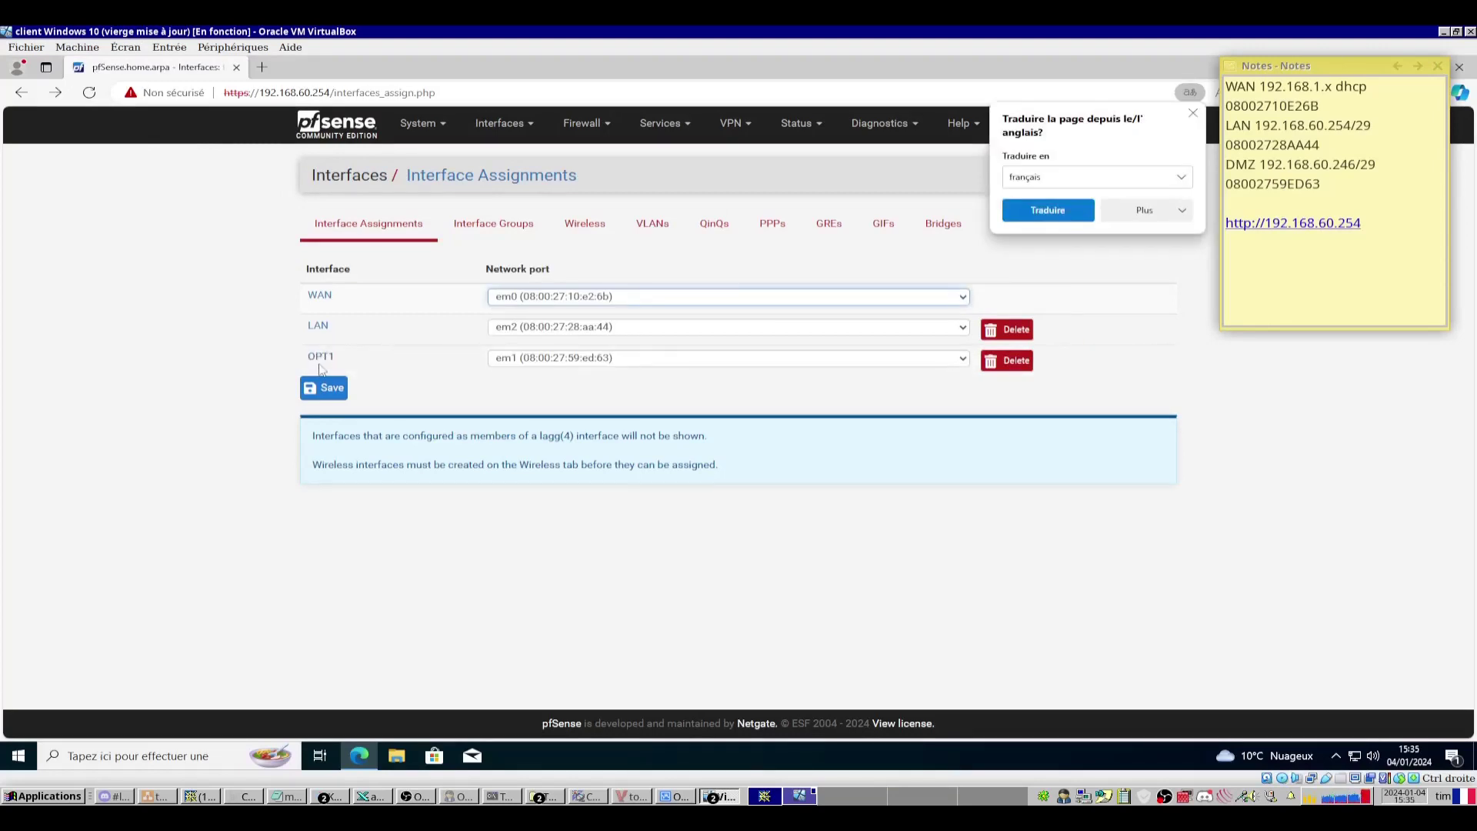
{"action": "left_click", "coordinate": [320, 361]}
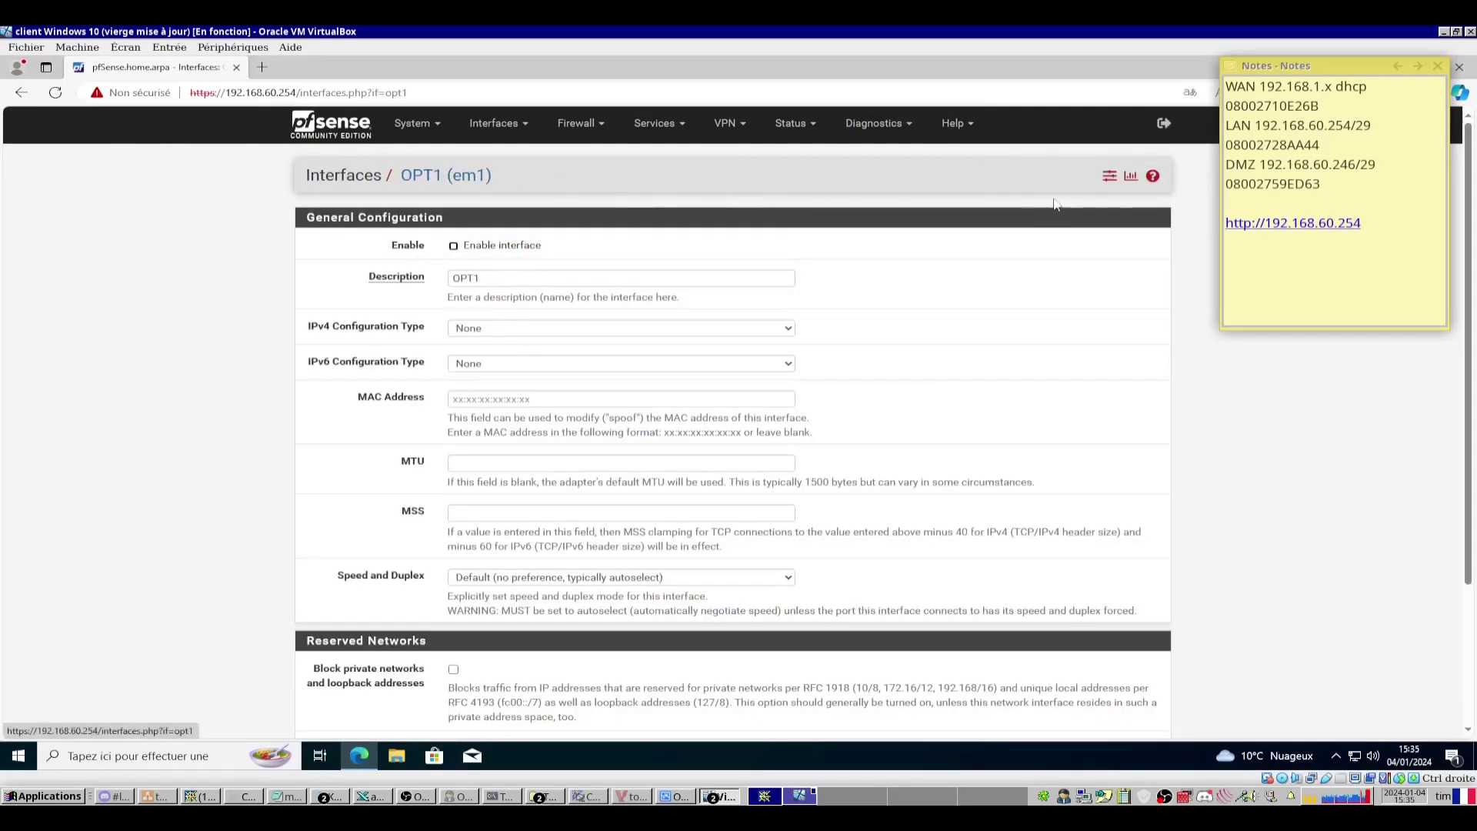
Enable OPT1, rename its description to DMZ, and set IPv4 configuration type to Static IPv4.
{"action": "left_click", "coordinate": [454, 247]}
{"action": "left_click_drag", "start_coordinate": [447, 275], "coordinate": [476, 278]}
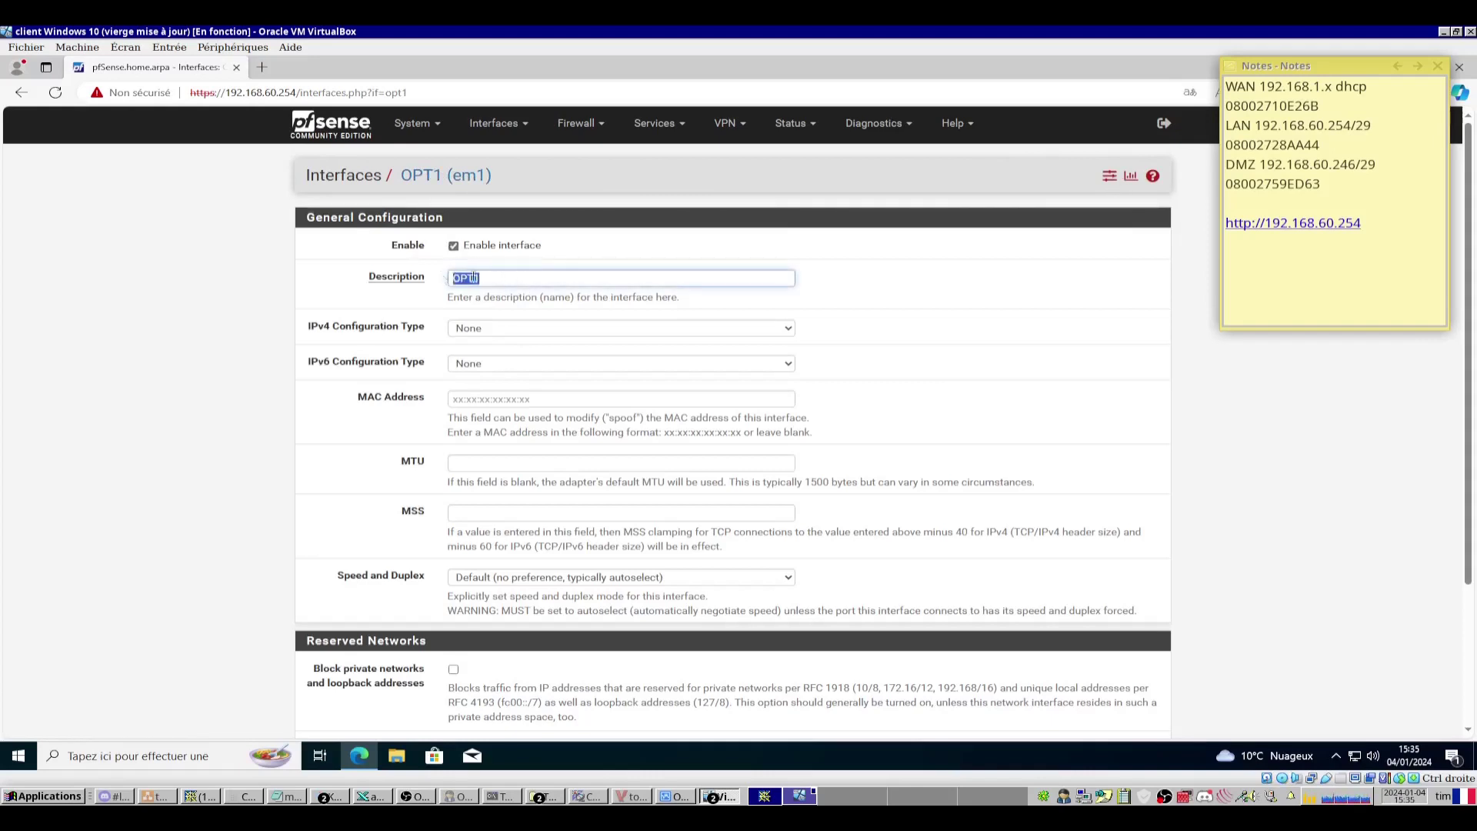
{"action": "key", "text": "BackSpace"}
{"action": "type", "text": "DMZ"}
{"action": "left_click", "coordinate": [507, 329]}
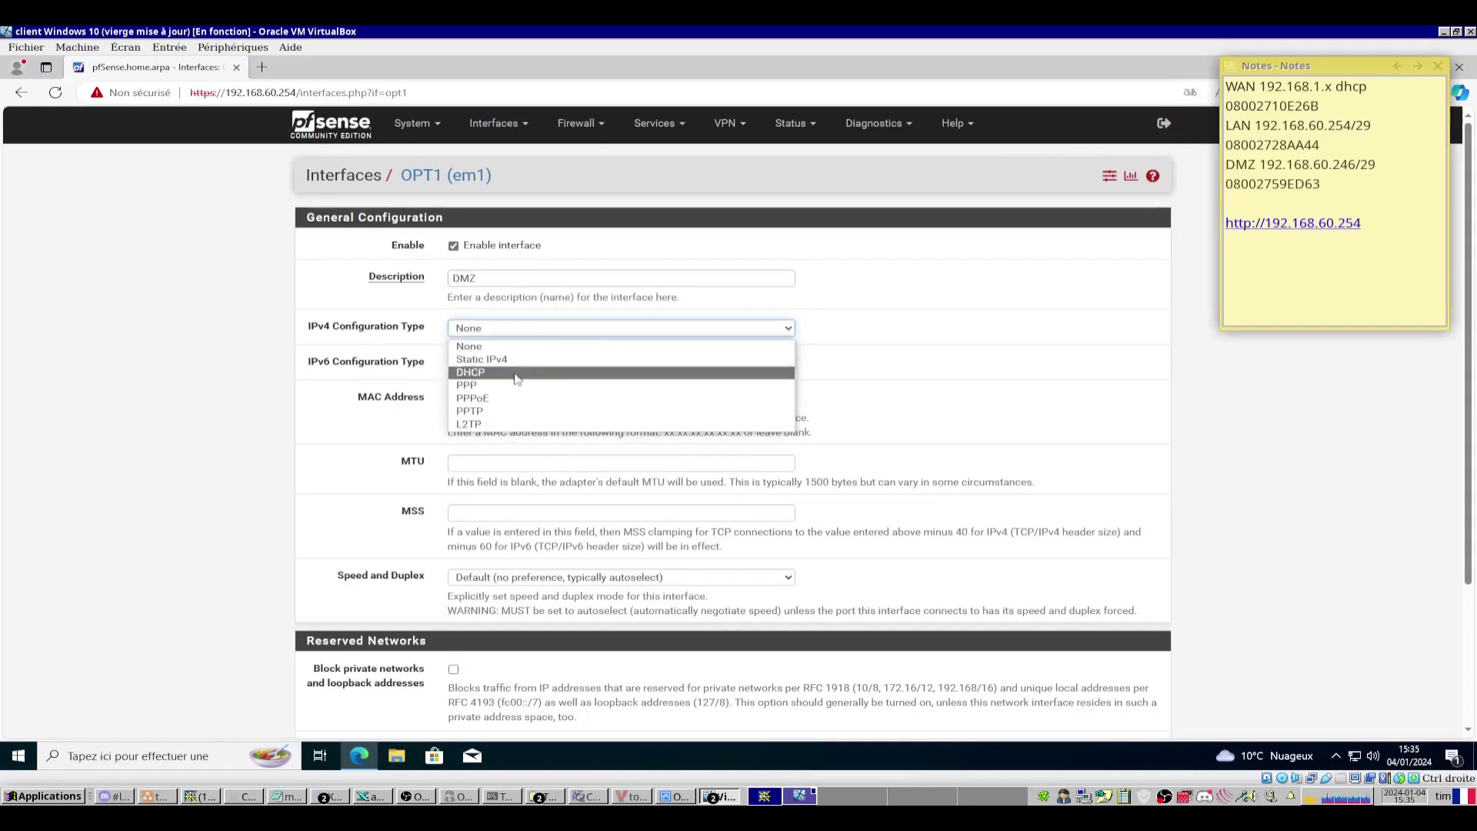
{"action": "left_click", "coordinate": [482, 359]}
Set the DMZ address to 192.168.60.246 with a /29 prefix and save.
{"action": "scroll", "coordinate": [477, 290], "scroll_direction": "down", "scroll_amount": 2}
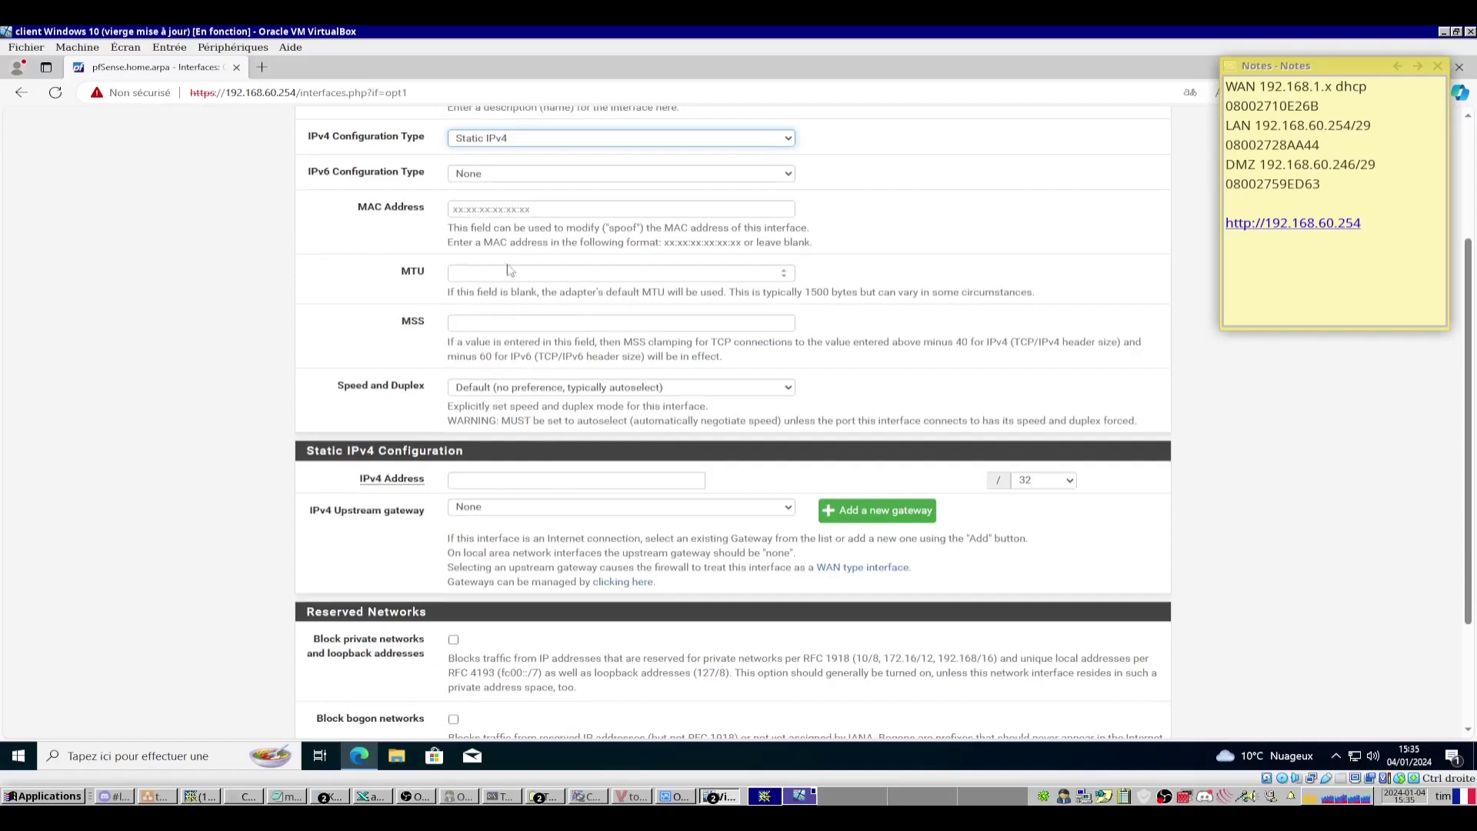
{"action": "scroll", "coordinate": [536, 380], "scroll_direction": "down", "scroll_amount": 2}
{"action": "left_click", "coordinate": [453, 322]}
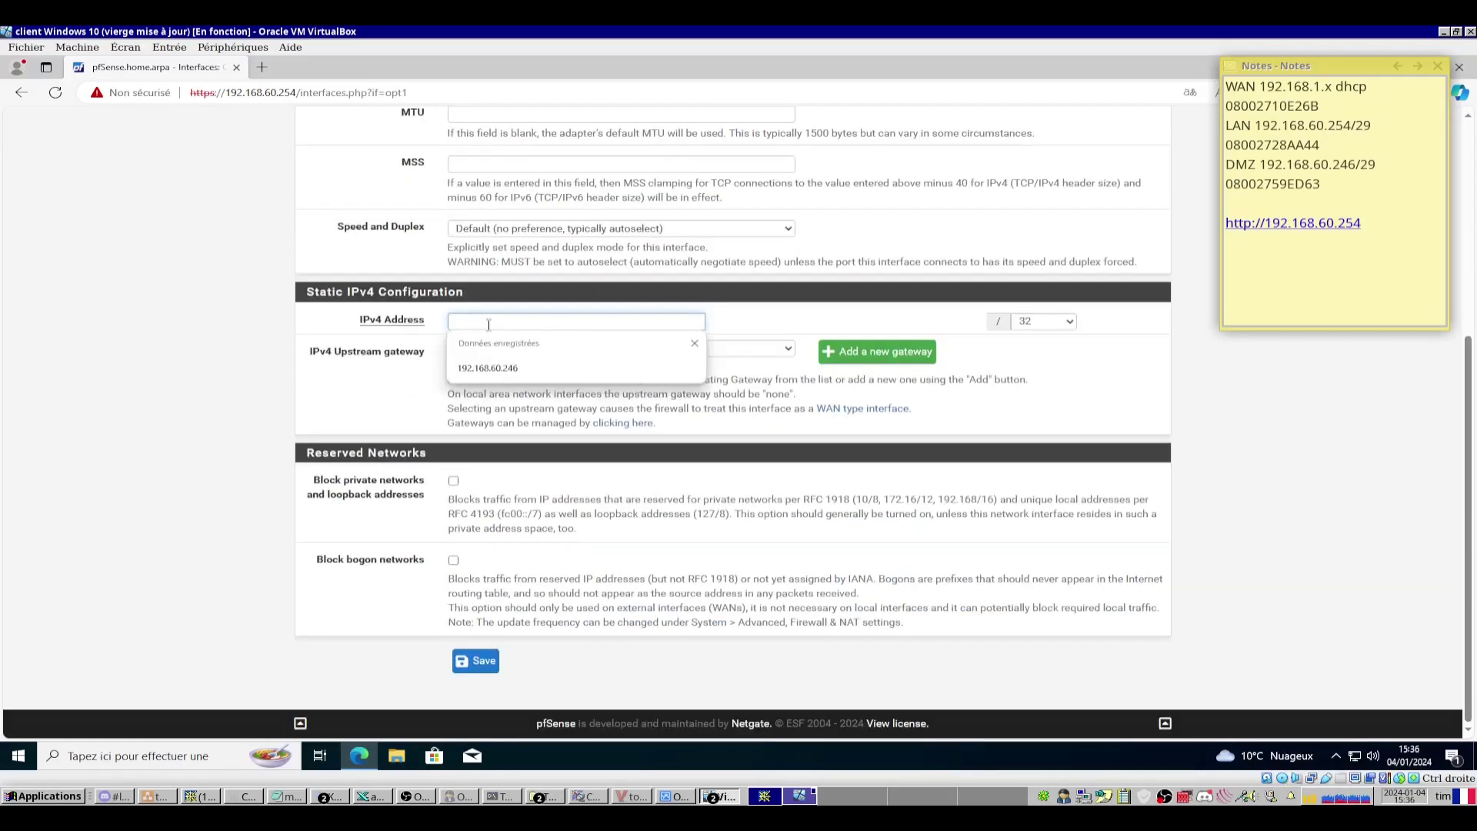
{"action": "left_click", "coordinate": [493, 368]}
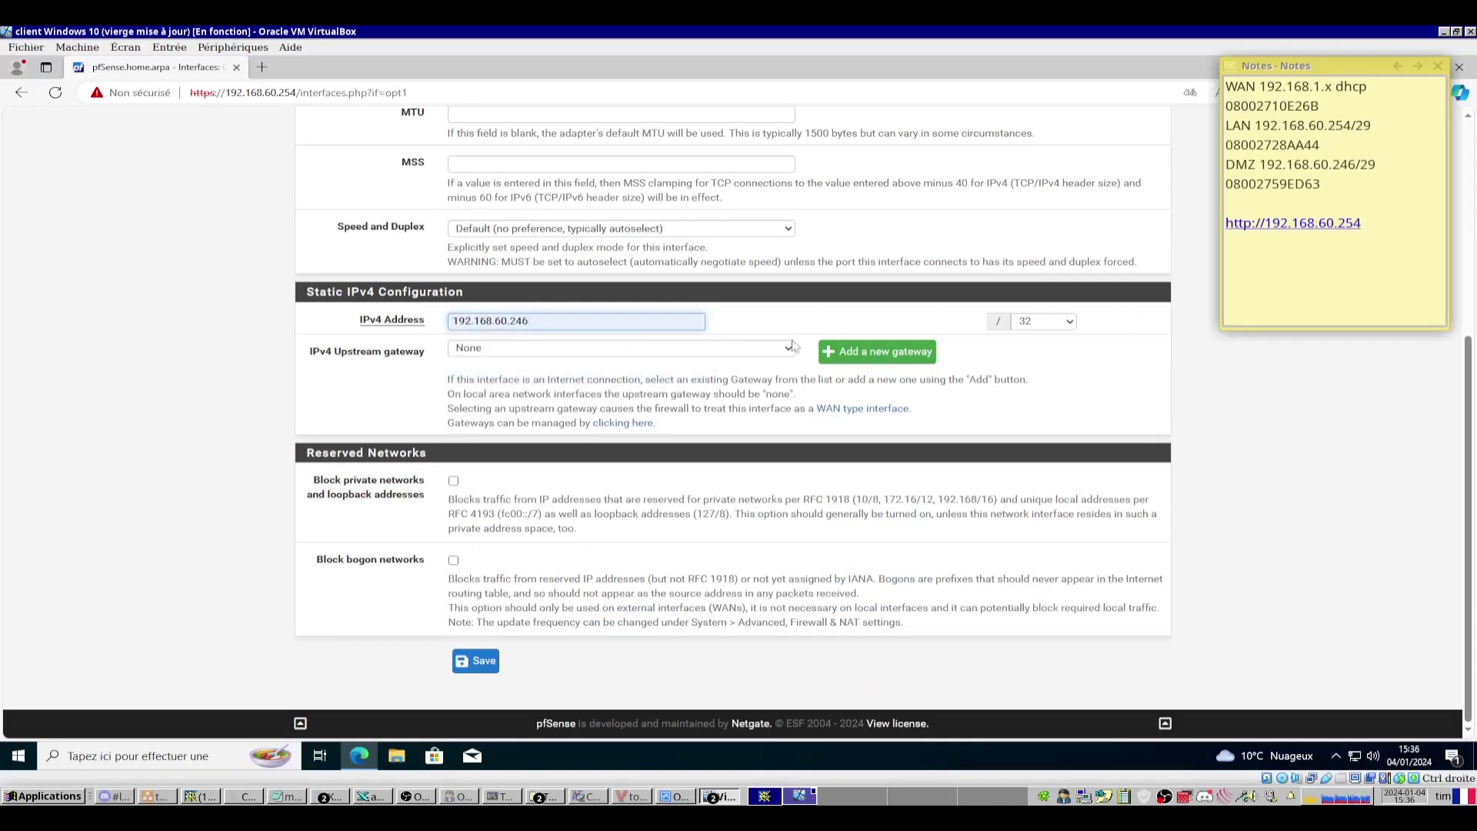
{"action": "left_click", "coordinate": [1049, 321]}
{"action": "left_click", "coordinate": [1036, 381]}
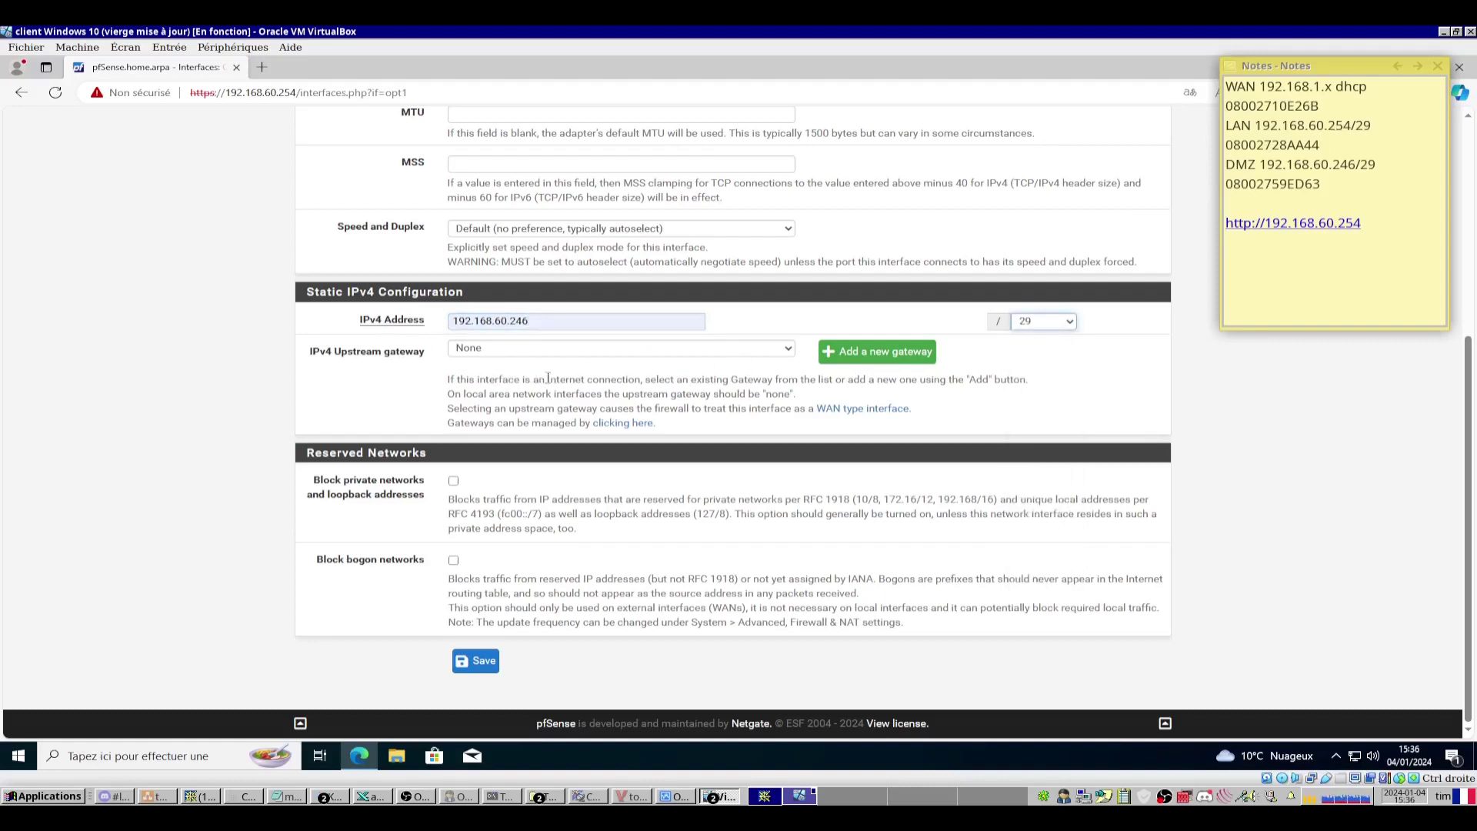
{"action": "left_click", "coordinate": [477, 663]}
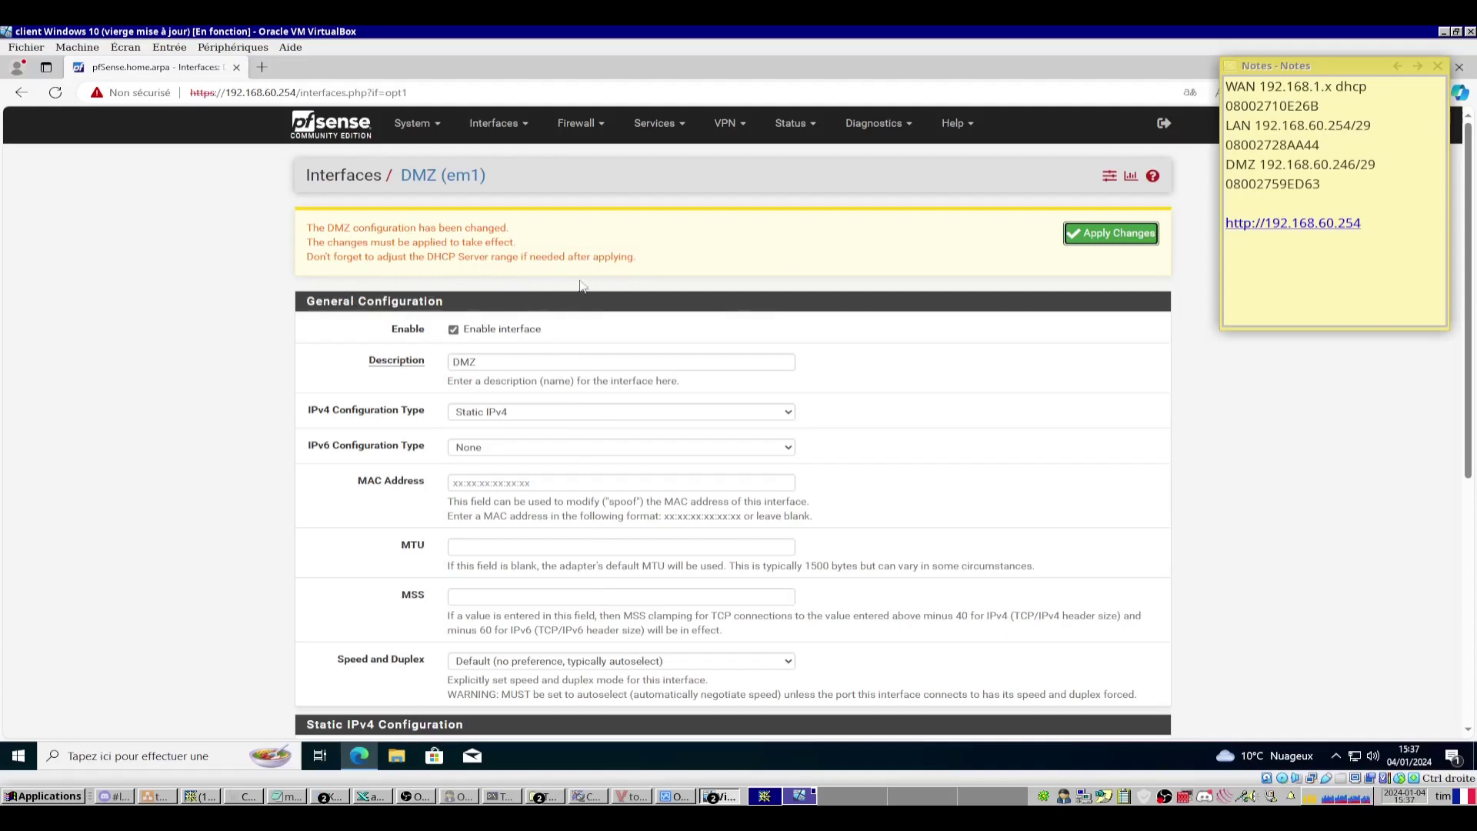
Submit the DMZ interface form and apply the pending interface changes.
{"action": "scroll", "coordinate": [804, 366], "scroll_direction": "down", "scroll_amount": 5}
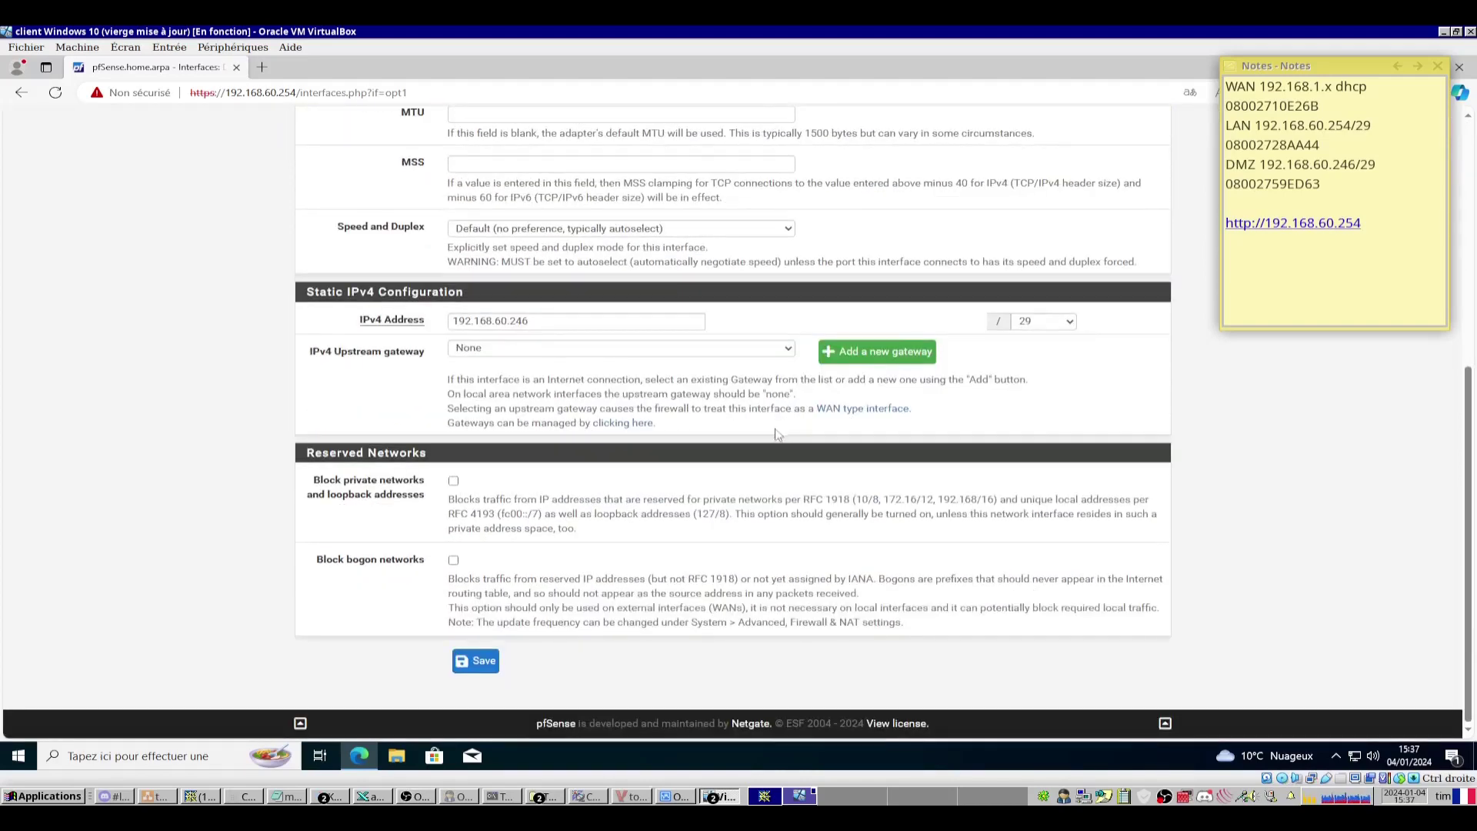
{"action": "left_click", "coordinate": [476, 660]}
{"action": "left_click", "coordinate": [1110, 234]}
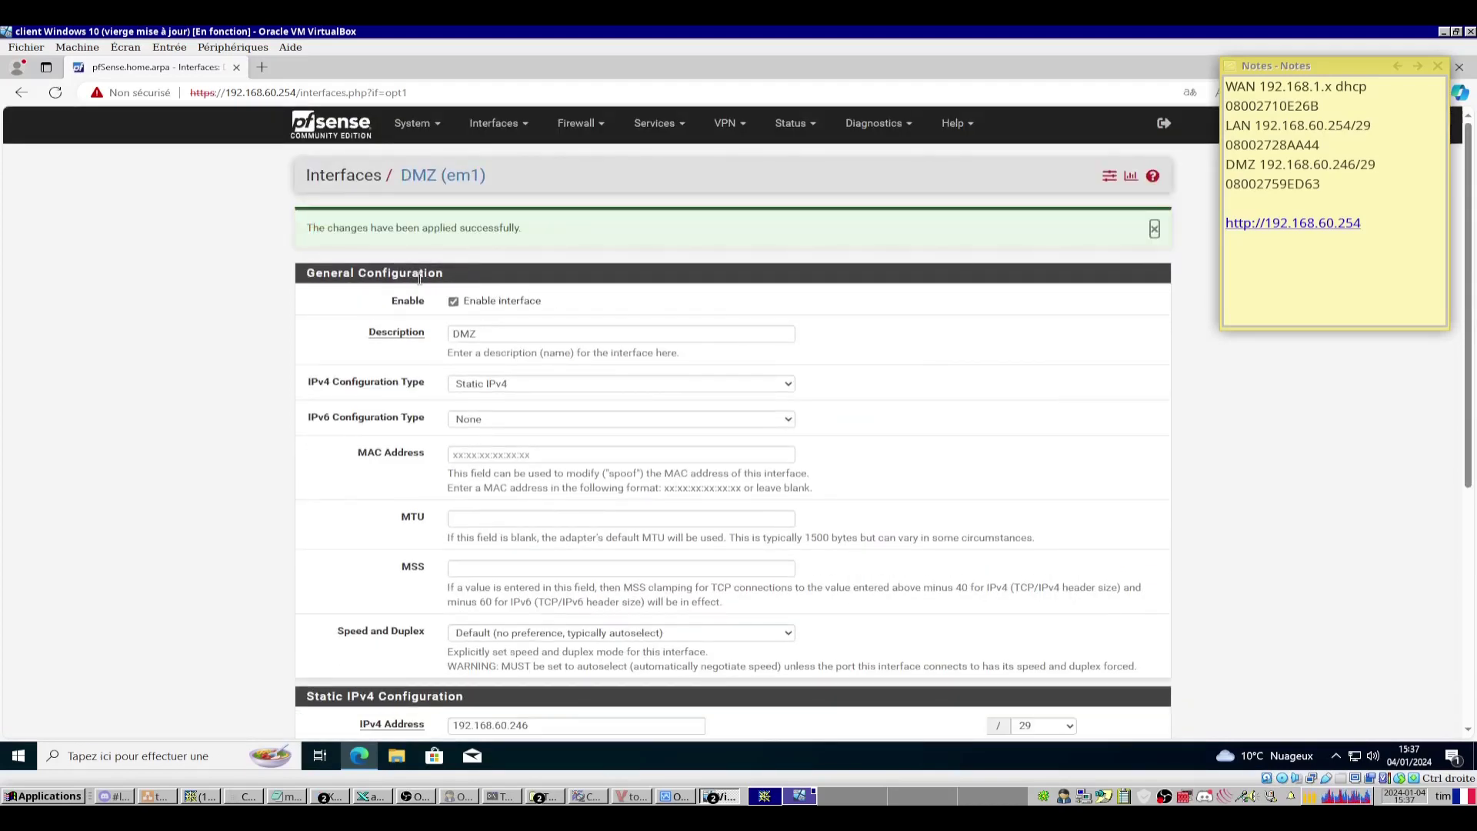
{"action": "scroll", "coordinate": [435, 278], "scroll_direction": "down", "scroll_amount": 10}
Confirm DMZ at 192.168.60.246 appears among the interfaces, then open Firewall > Rules for LAN.
{"action": "left_click", "coordinate": [478, 659]}
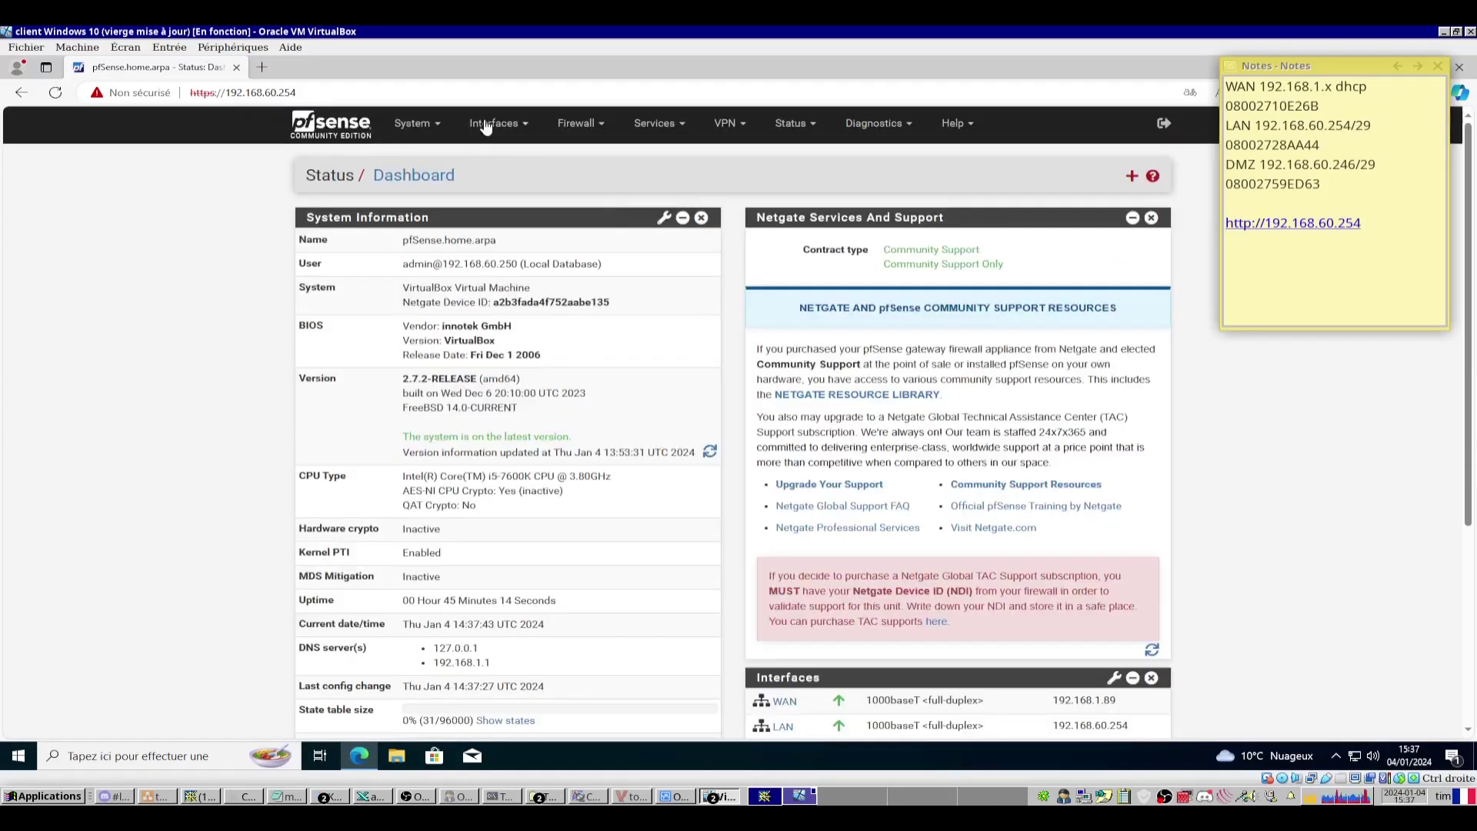
{"action": "left_click", "coordinate": [517, 127]}
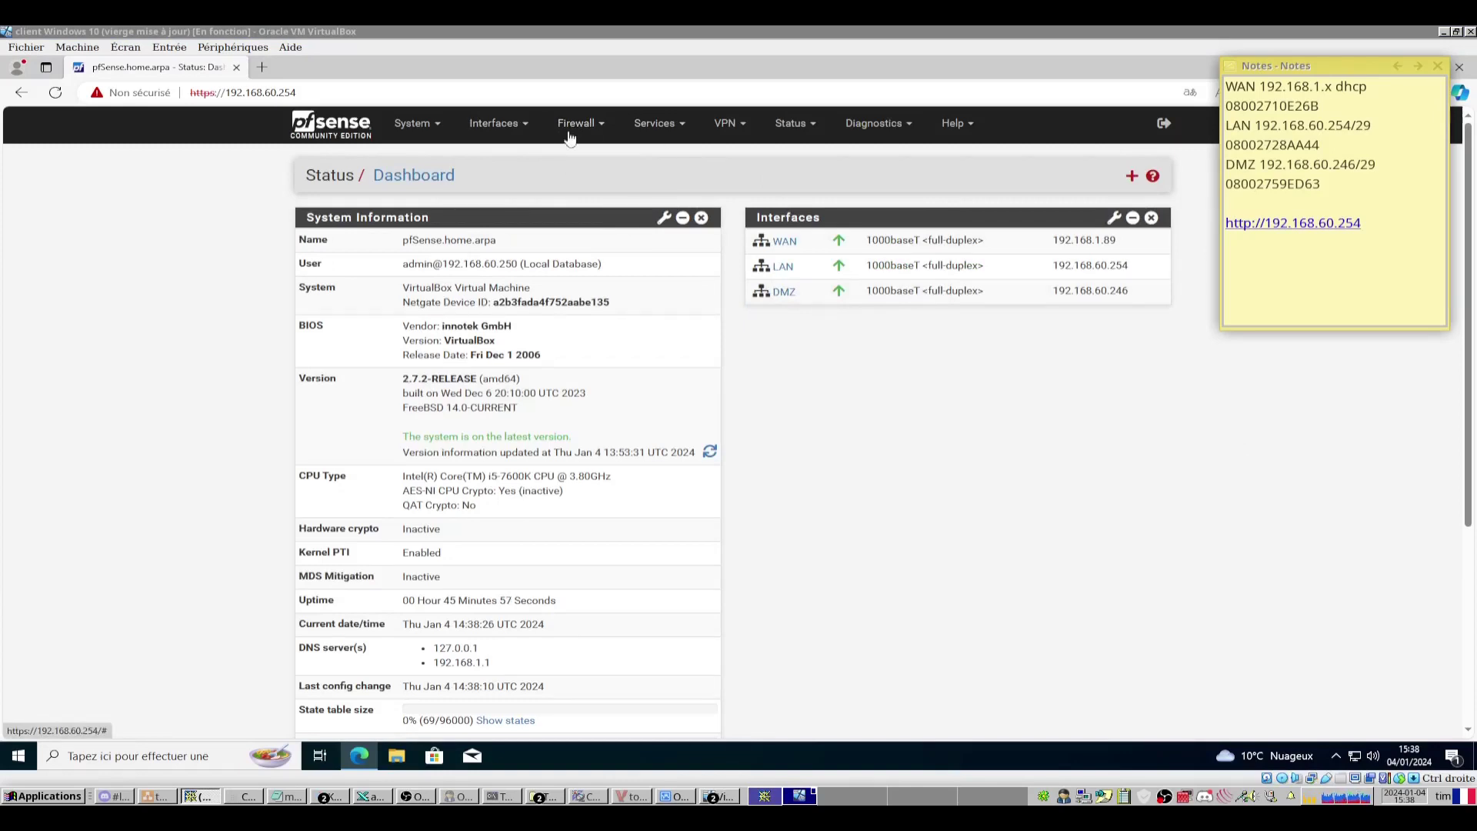
{"action": "left_click", "coordinate": [580, 127]}
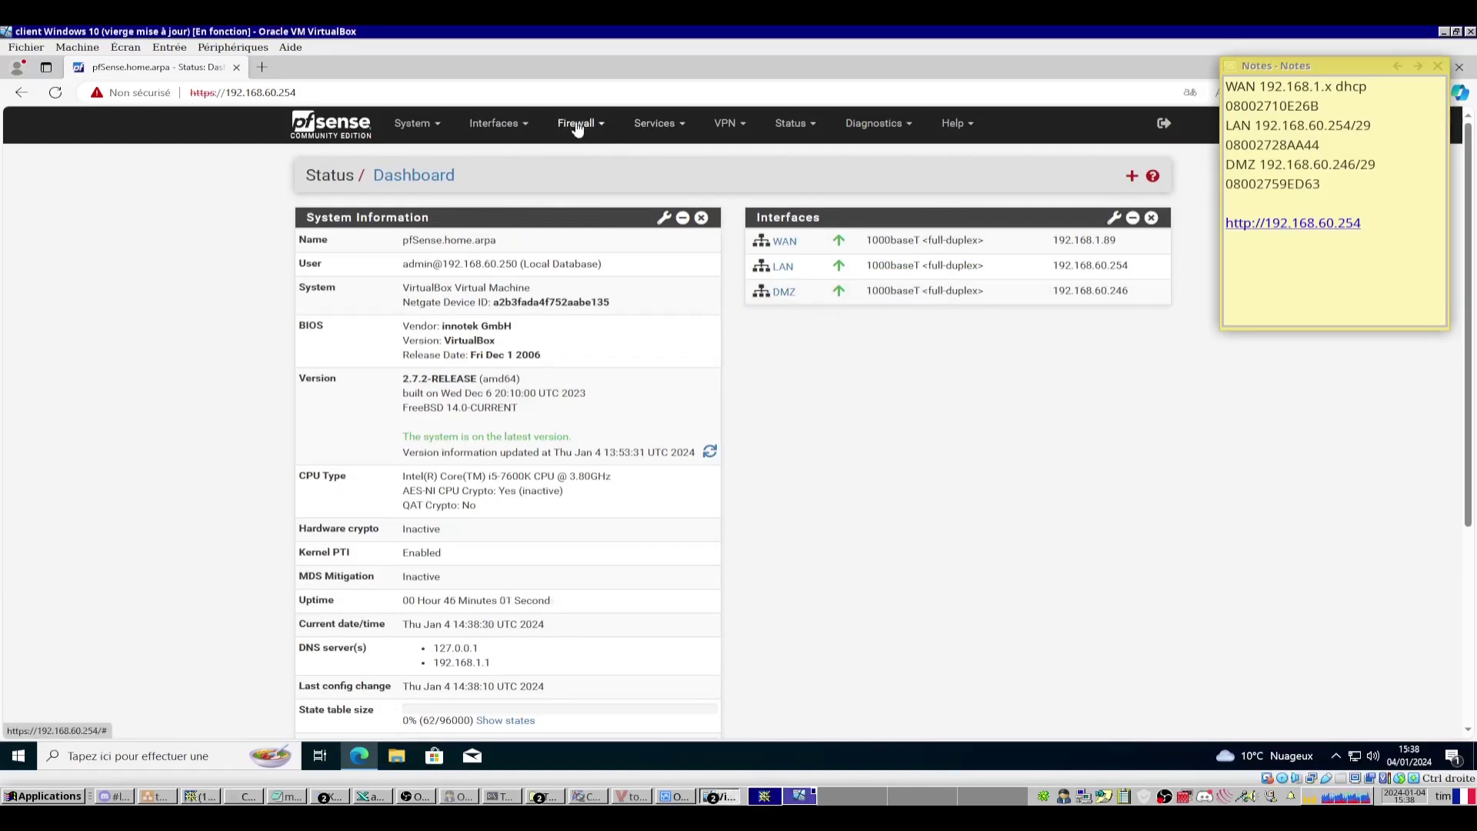
{"action": "left_click", "coordinate": [572, 202]}
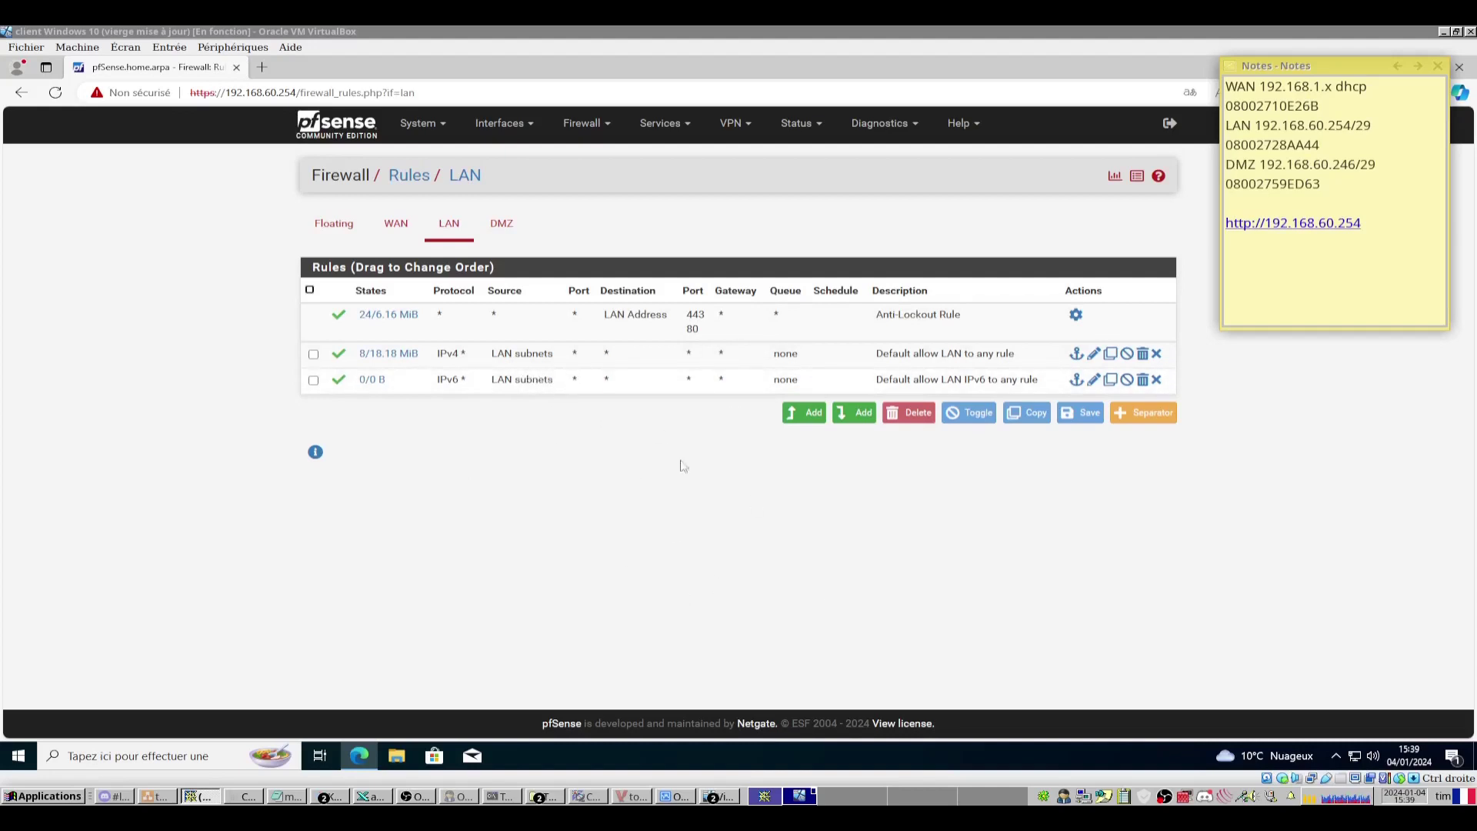
{"action": "left_click", "coordinate": [639, 798]}
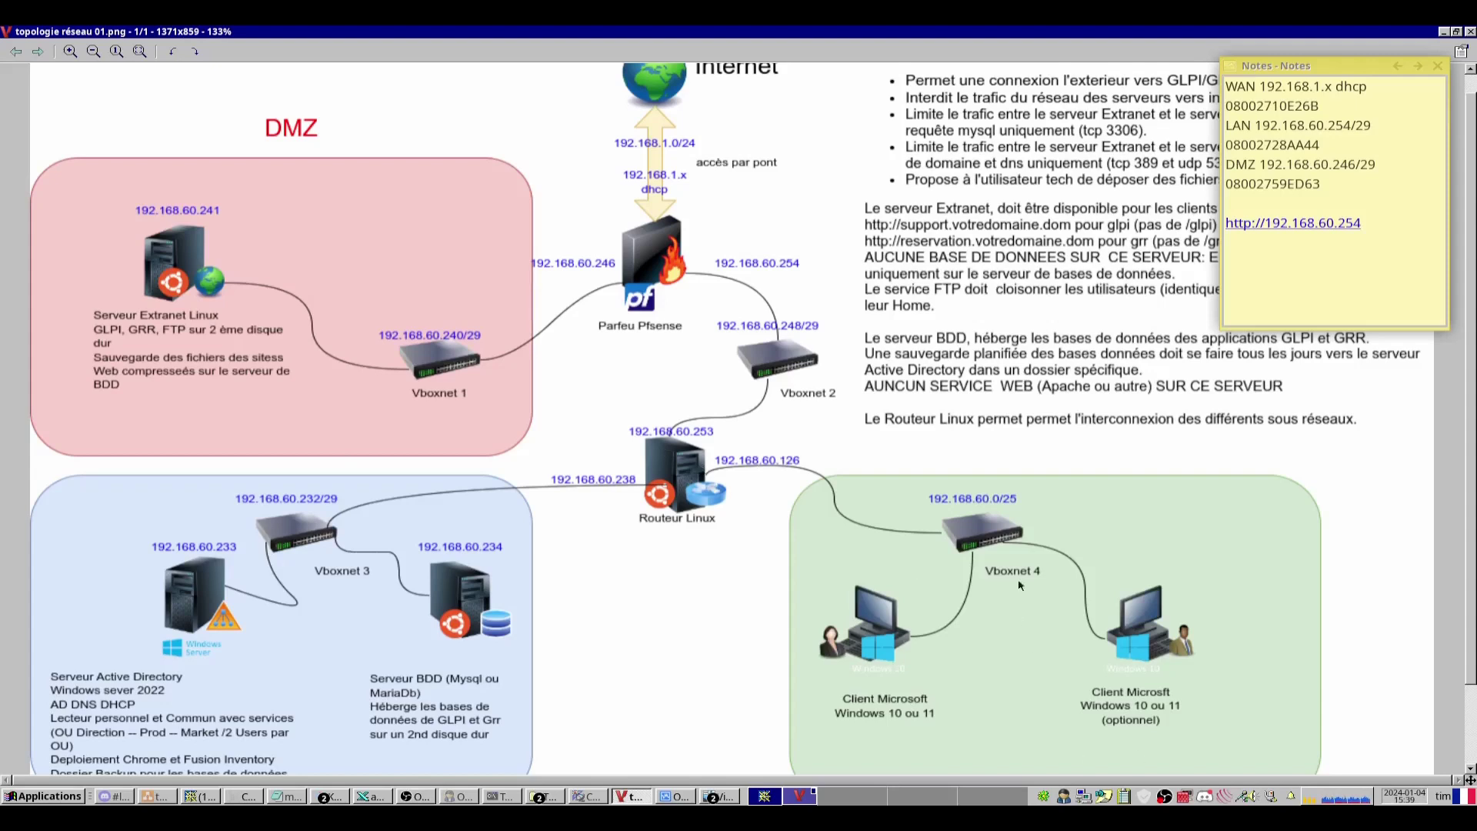
{"action": "key", "text": "alt+Tab"}
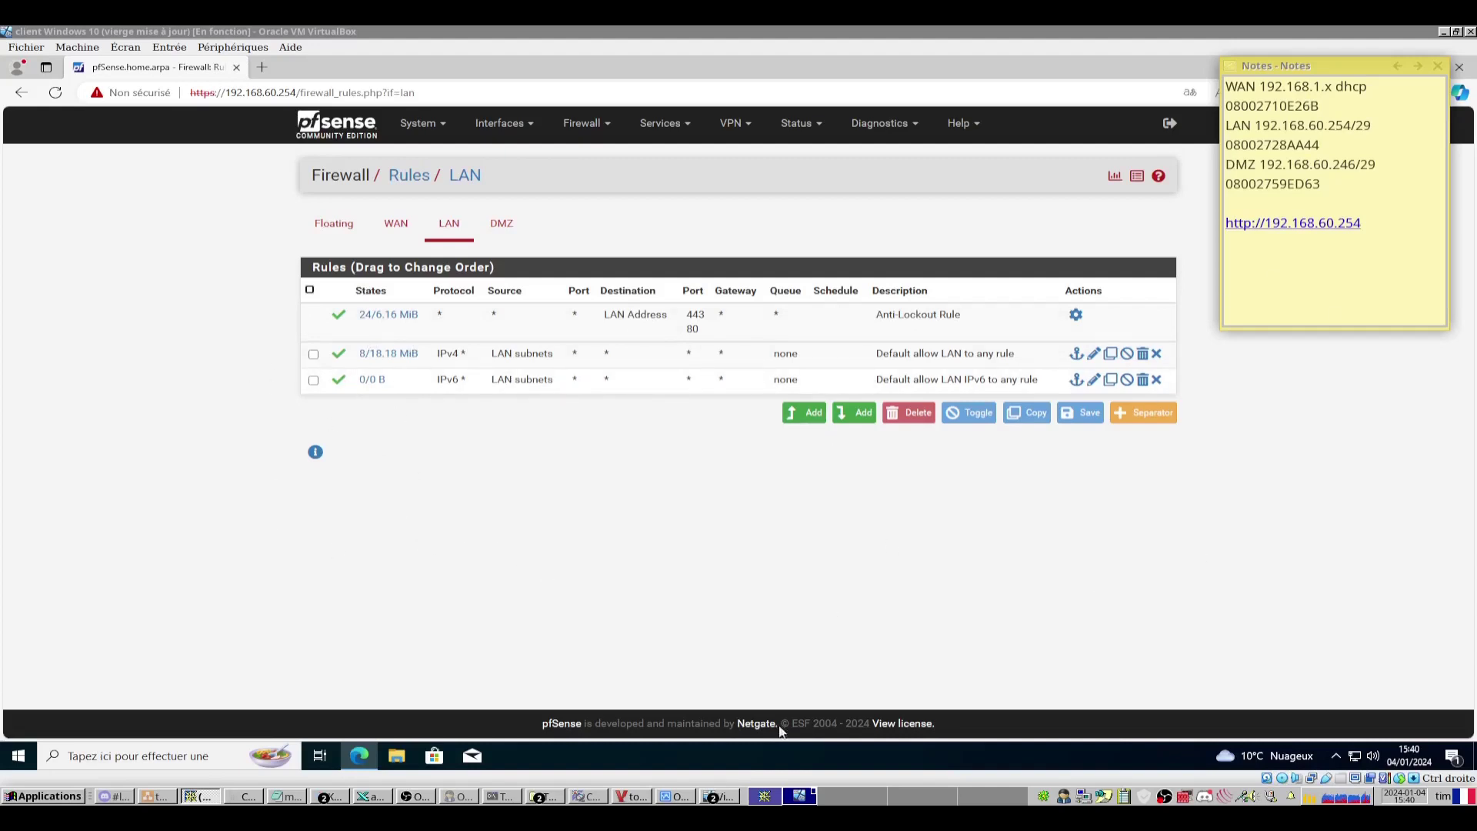
{"action": "left_click", "coordinate": [630, 796]}
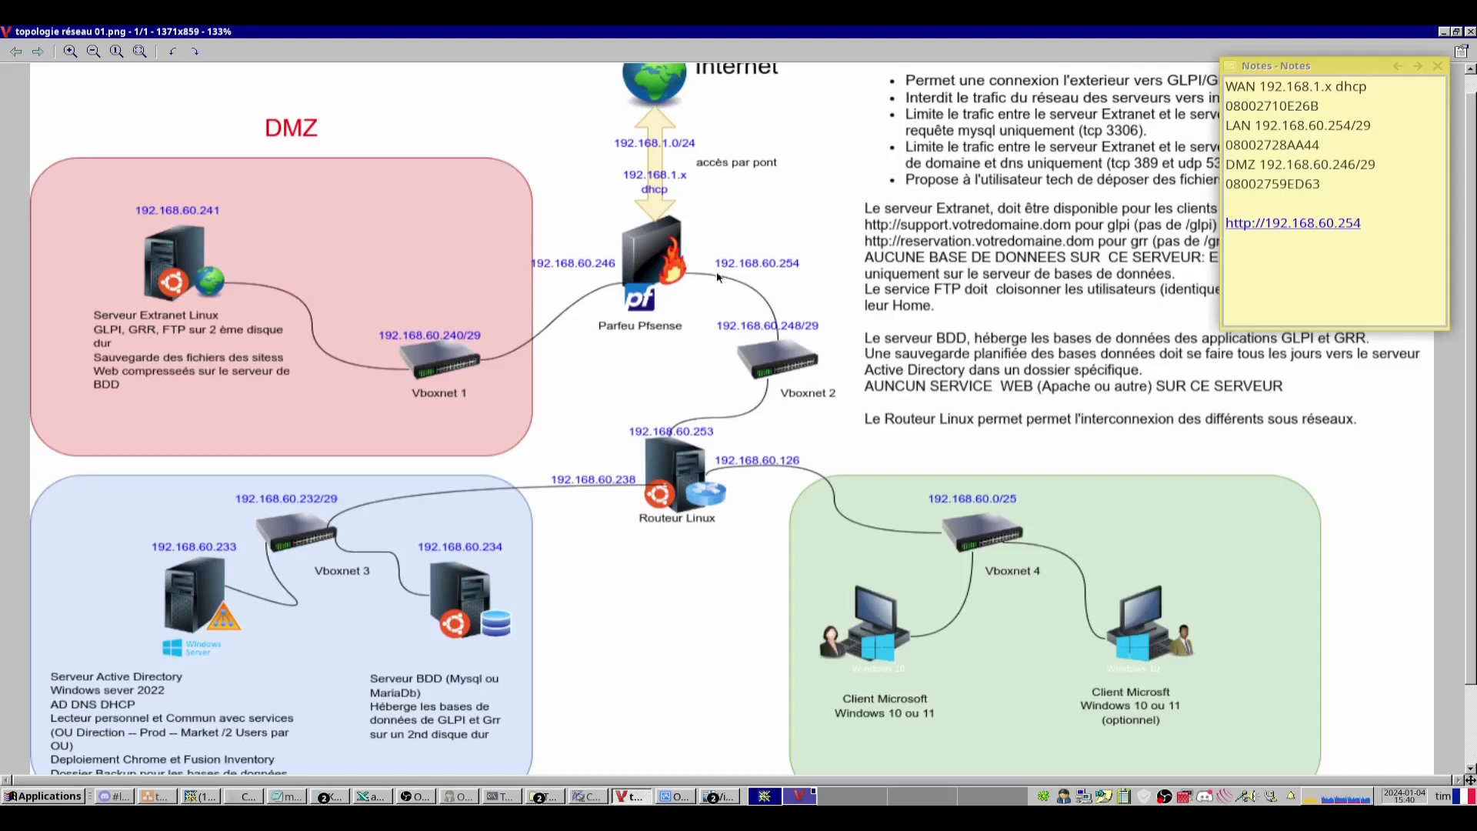
{"action": "key", "text": "alt+Tab"}
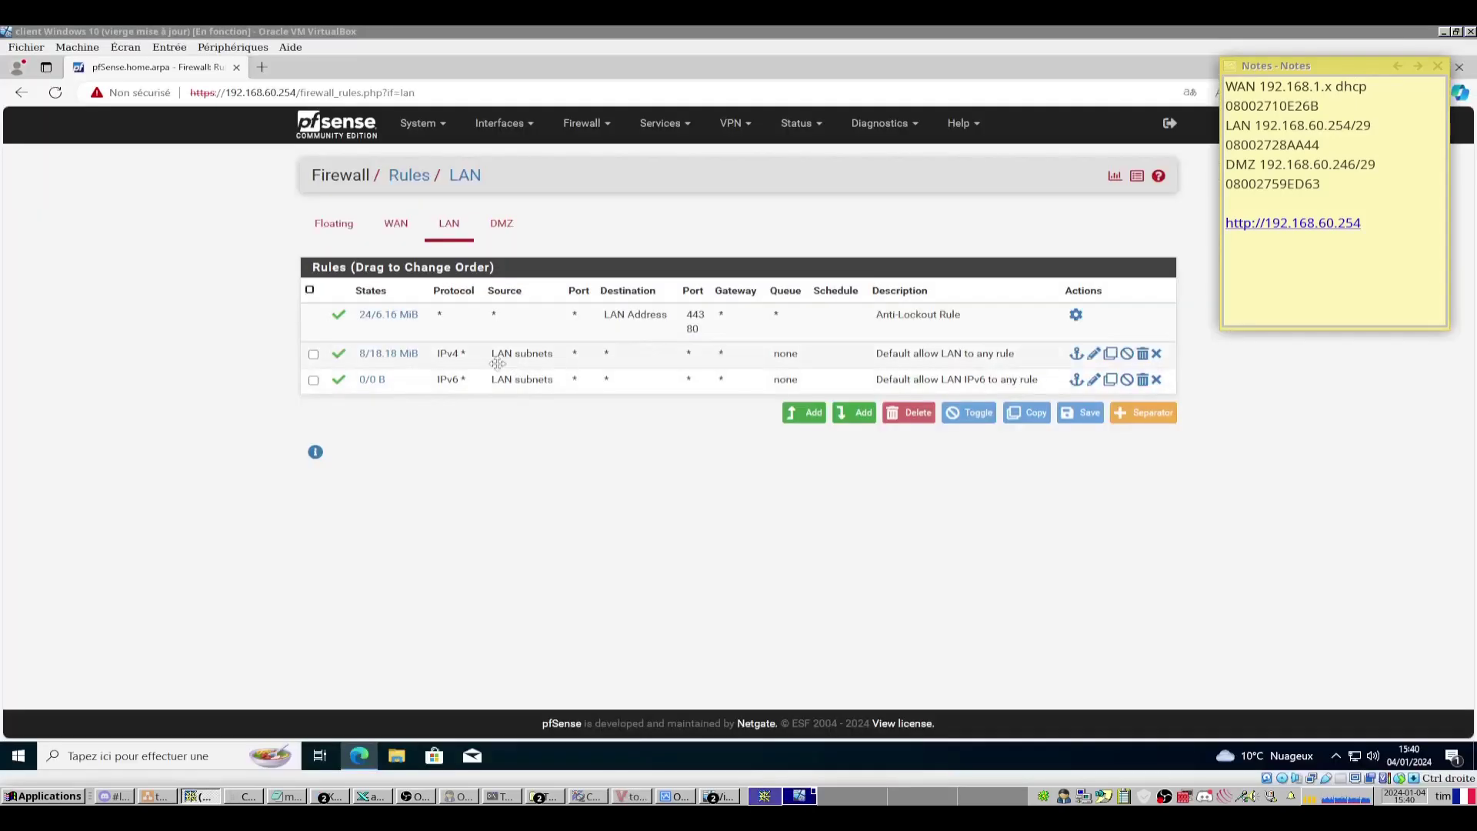
{"action": "left_click", "coordinate": [1015, 358]}
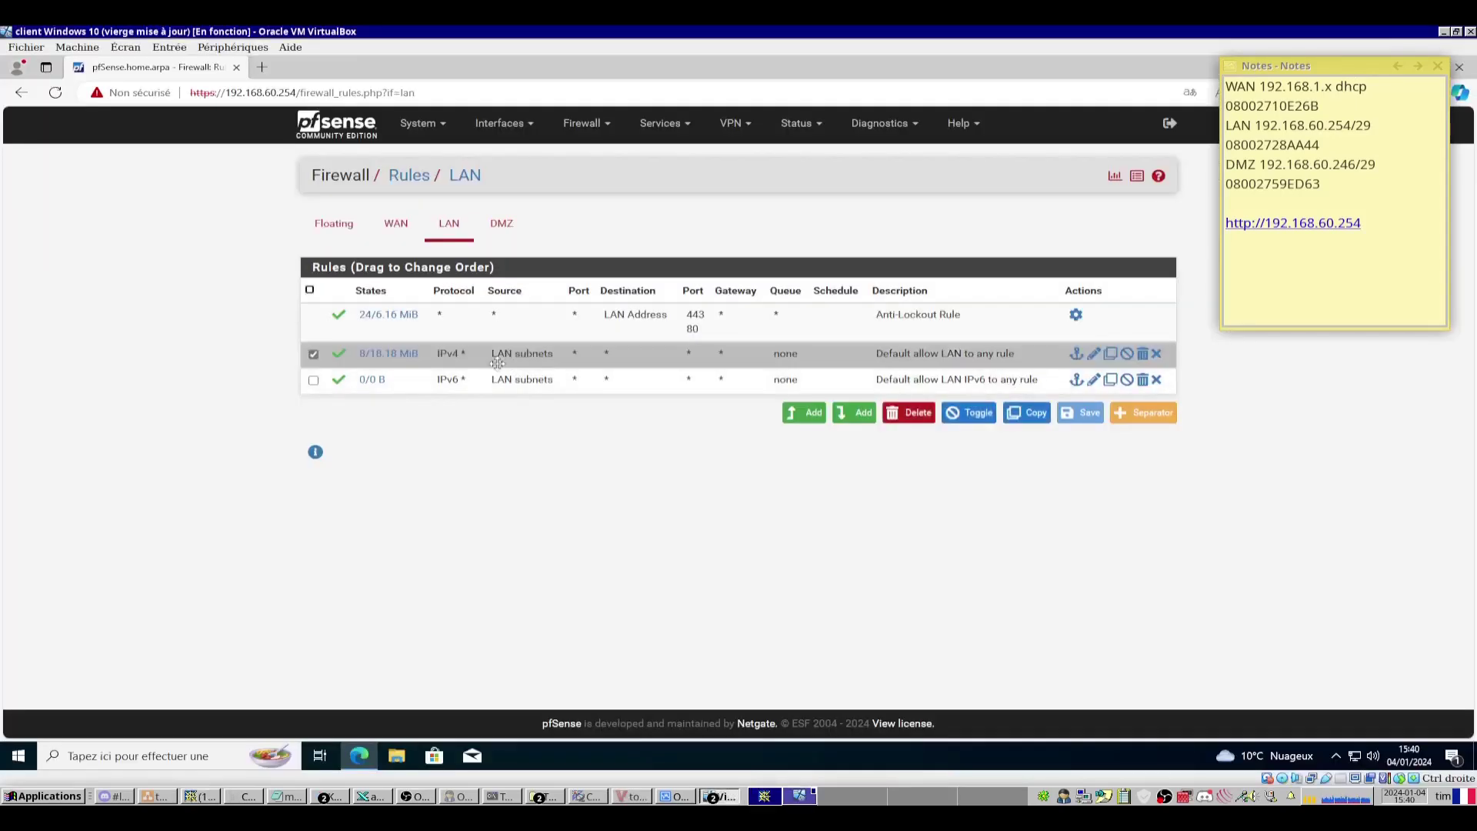
Change the default IPv4 LAN allow rule's source to Any and save it.
{"action": "left_click", "coordinate": [1094, 355]}
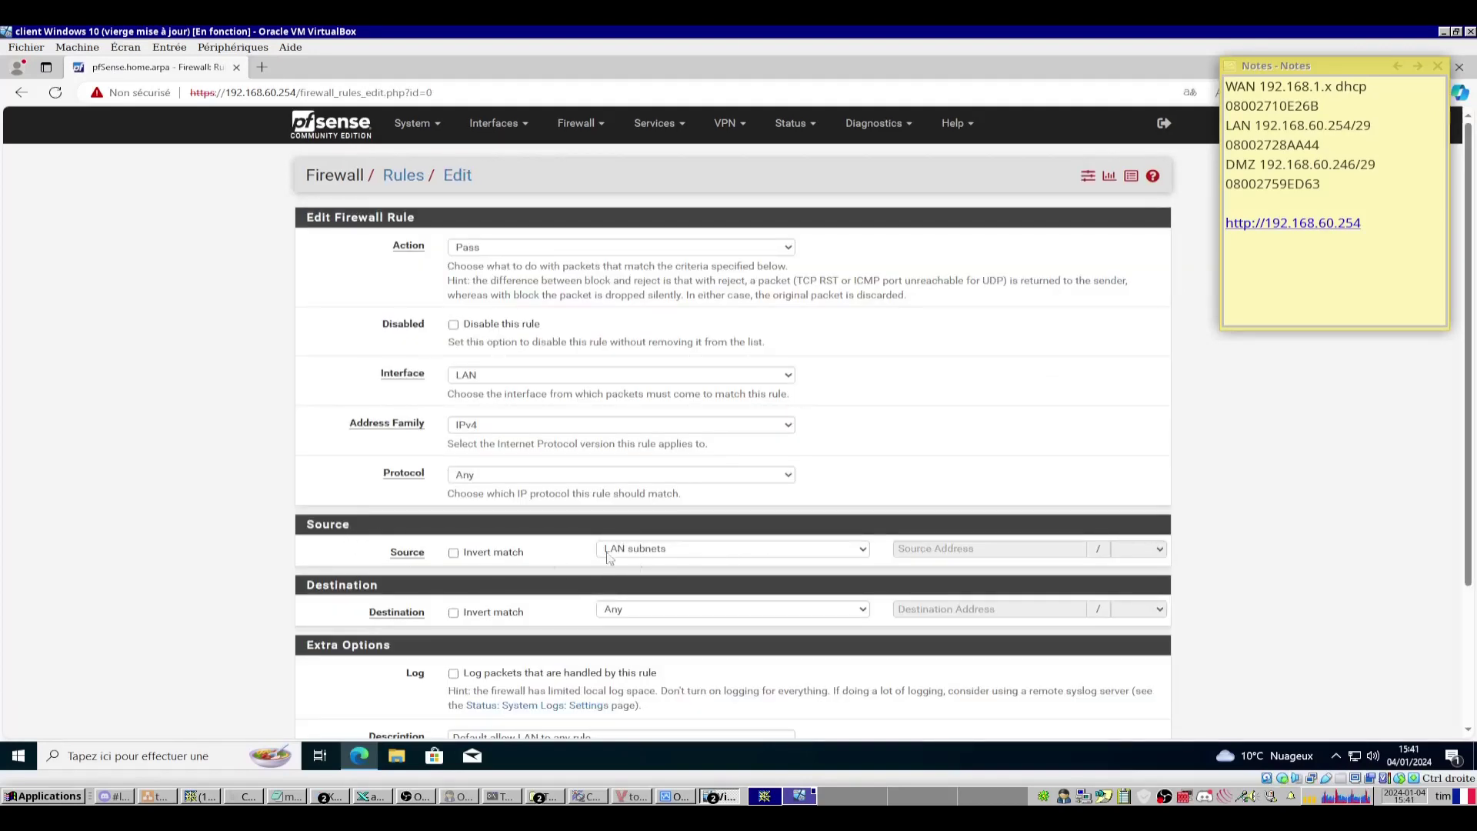
{"action": "left_click", "coordinate": [680, 550]}
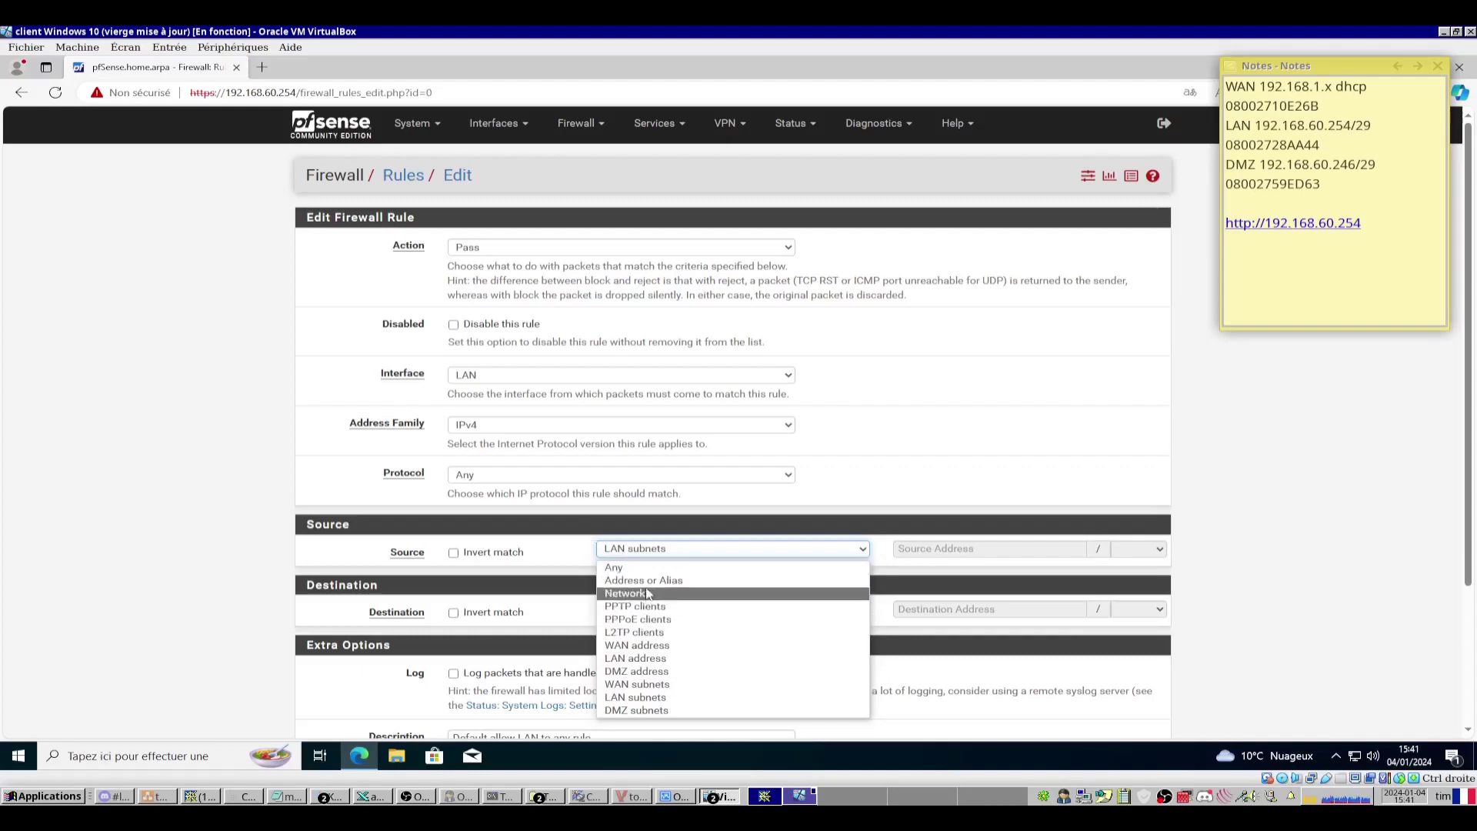
{"action": "left_click", "coordinate": [613, 567]}
{"action": "scroll", "coordinate": [614, 567], "scroll_direction": "down", "scroll_amount": 3}
{"action": "left_click", "coordinate": [479, 662]}
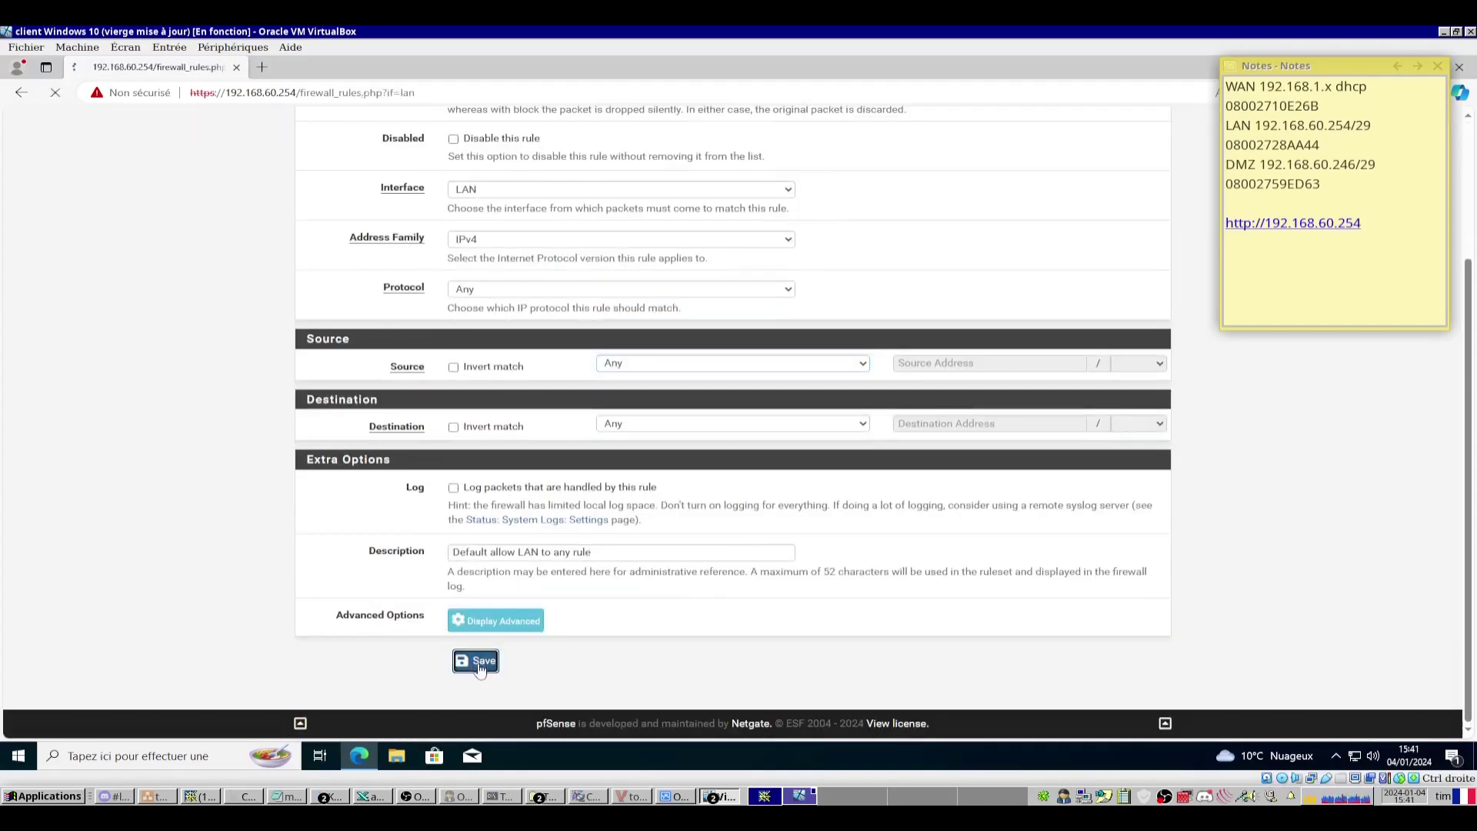
Change the IPv6 LAN allow rule's source to Any, save, and view the DMZ rules tab.
{"action": "left_click", "coordinate": [1093, 450]}
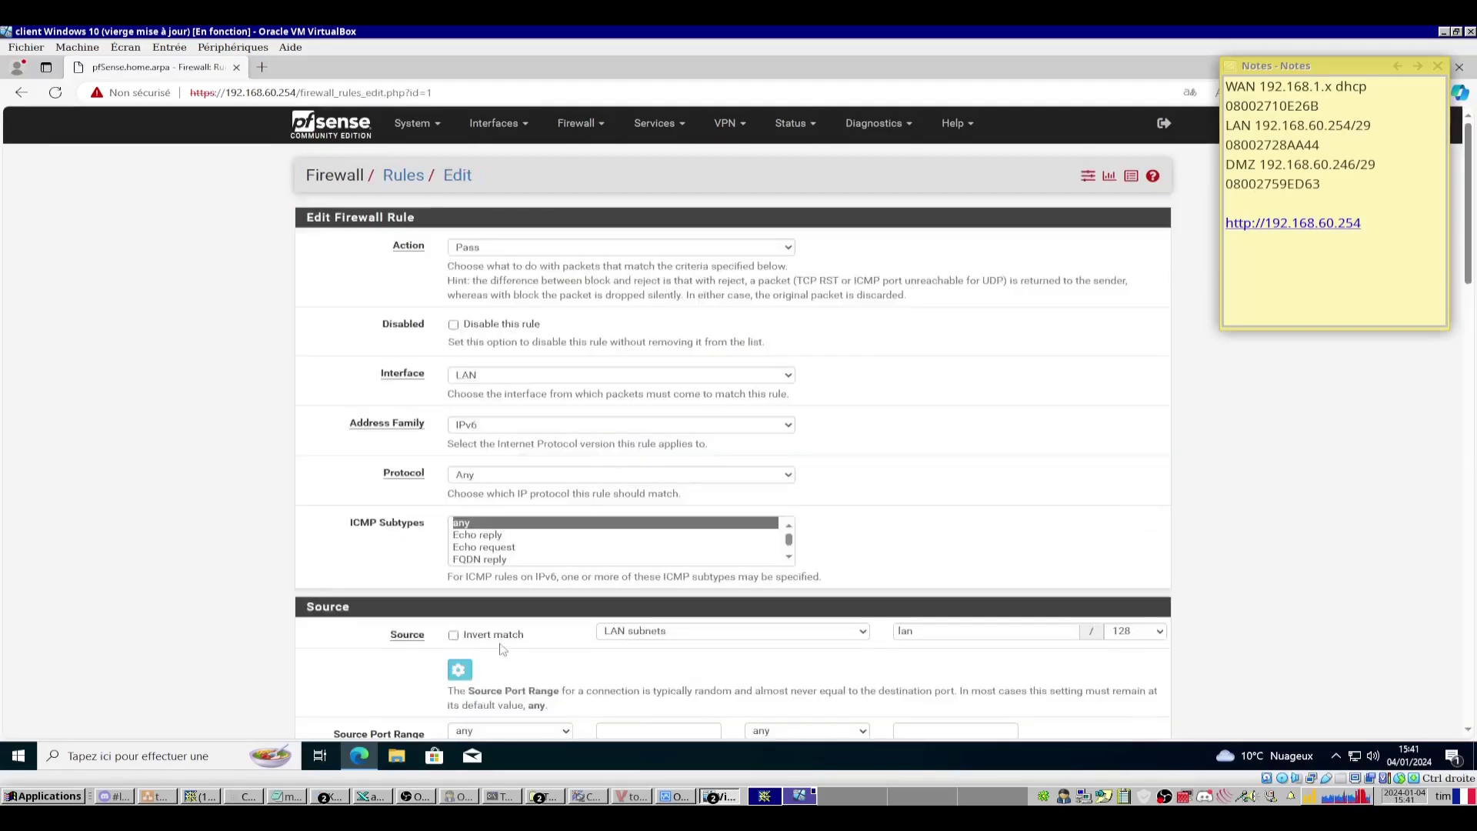
{"action": "left_click", "coordinate": [613, 547]}
{"action": "left_click", "coordinate": [613, 567]}
{"action": "scroll", "coordinate": [613, 567], "scroll_direction": "down", "scroll_amount": 3}
{"action": "left_click", "coordinate": [478, 661]}
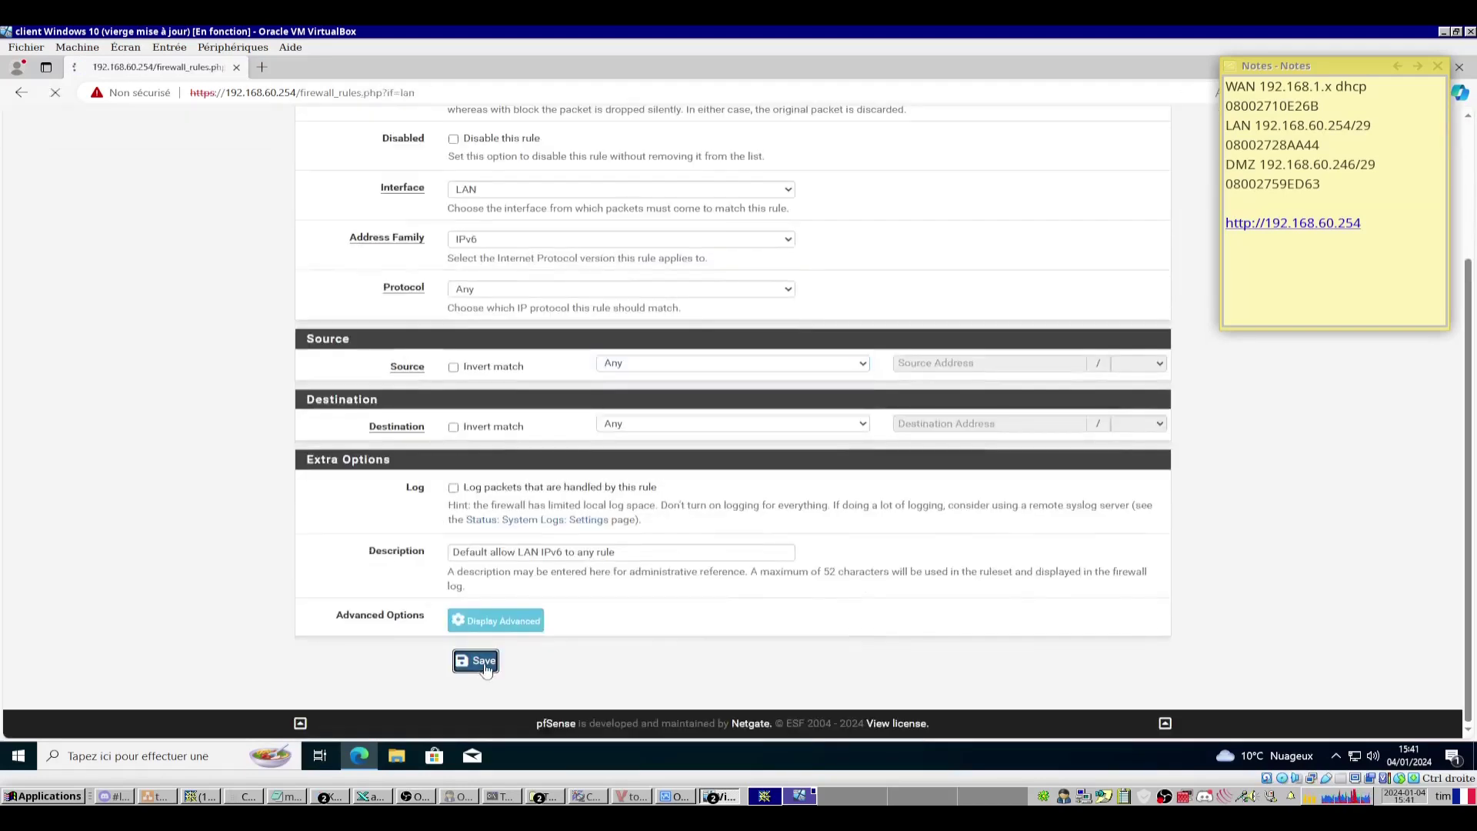
{"action": "left_click", "coordinate": [500, 292]}
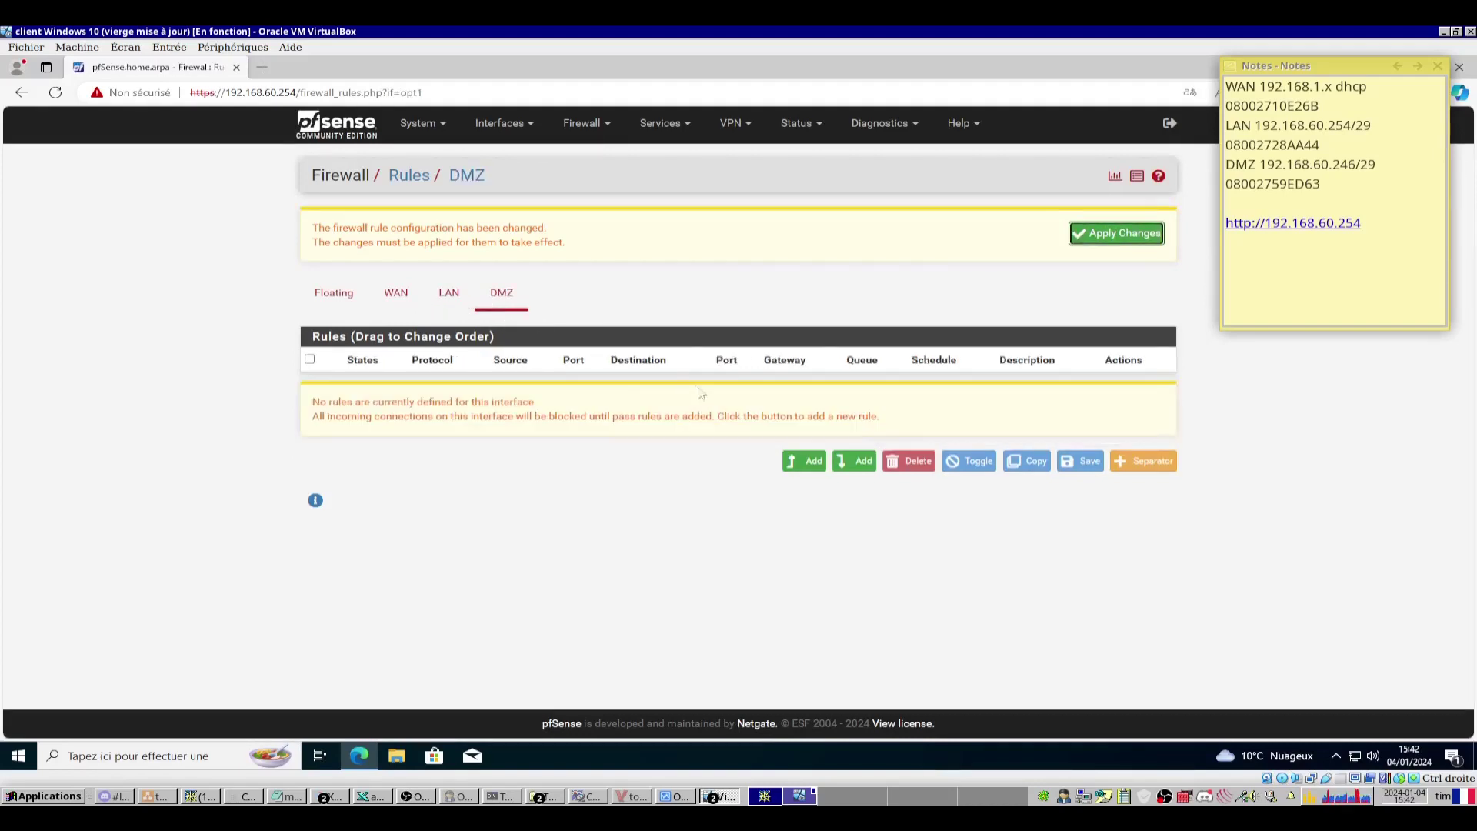
Copy the default IPv4 LAN allow rule to the DMZ interface and save it.
{"action": "left_click", "coordinate": [443, 312]}
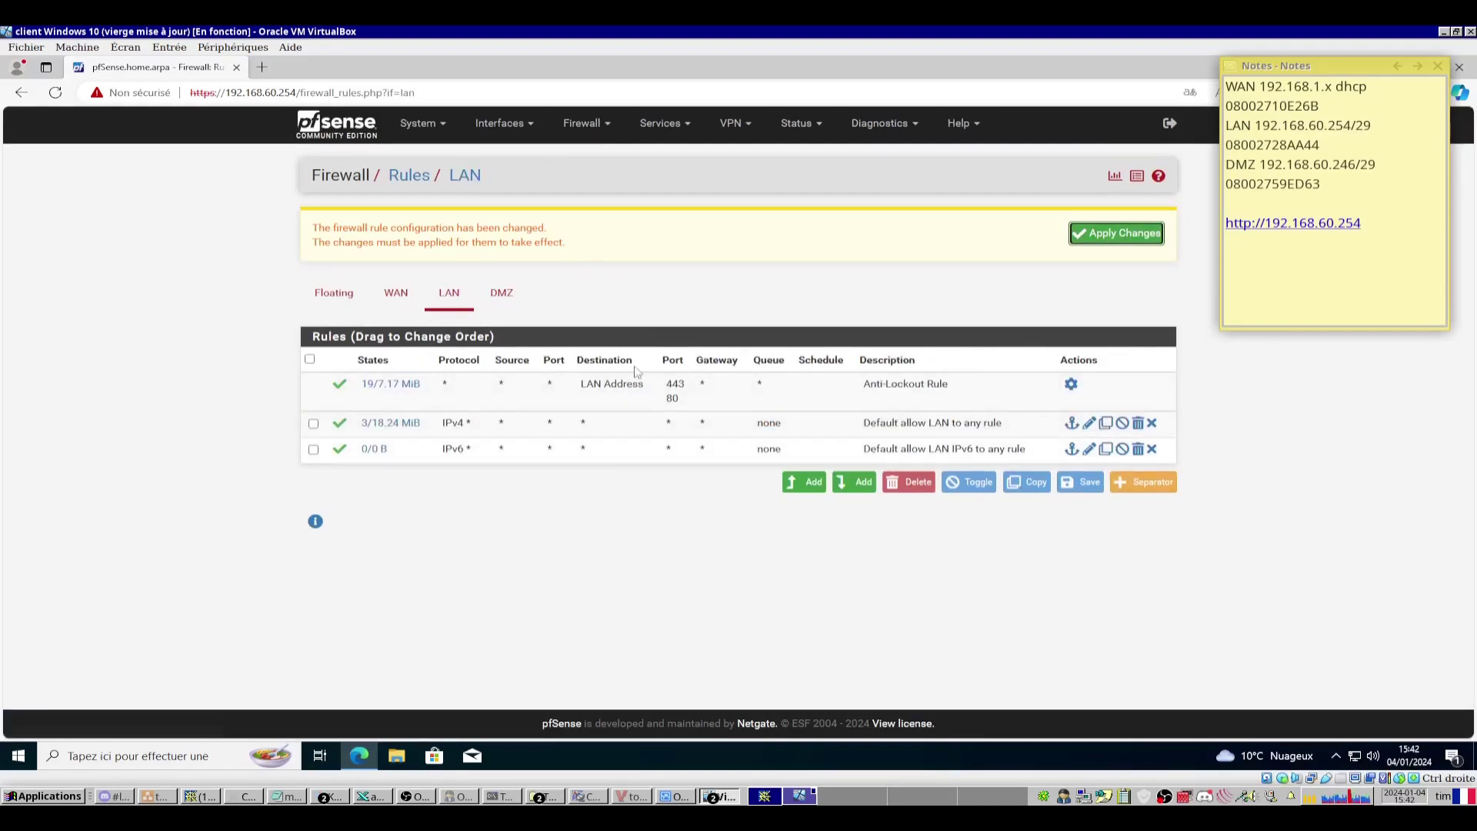
{"action": "left_click", "coordinate": [1107, 427]}
{"action": "key", "text": "alt+Left"}
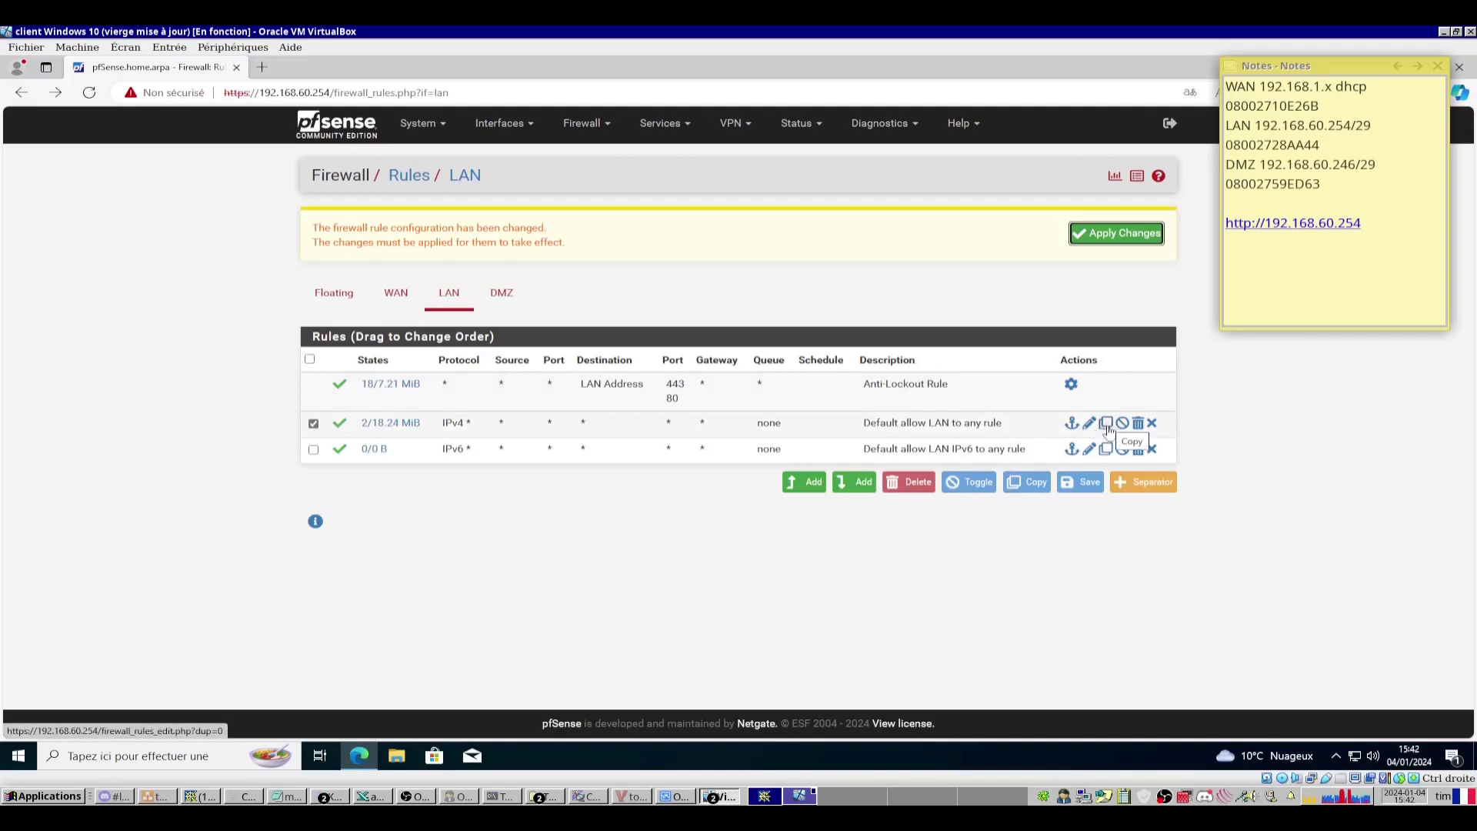
{"action": "left_click", "coordinate": [1107, 425]}
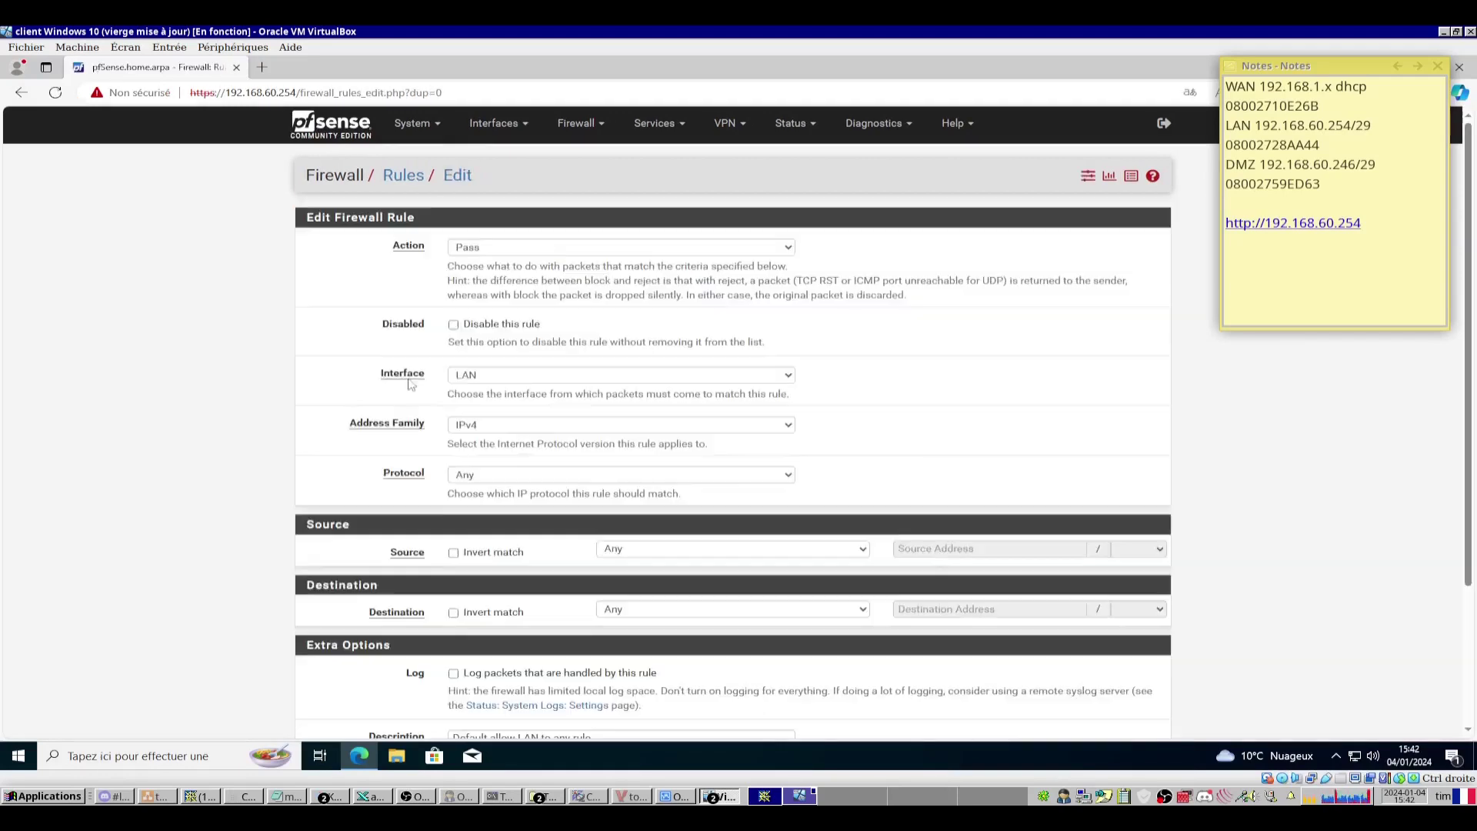
{"action": "left_click", "coordinate": [532, 377]}
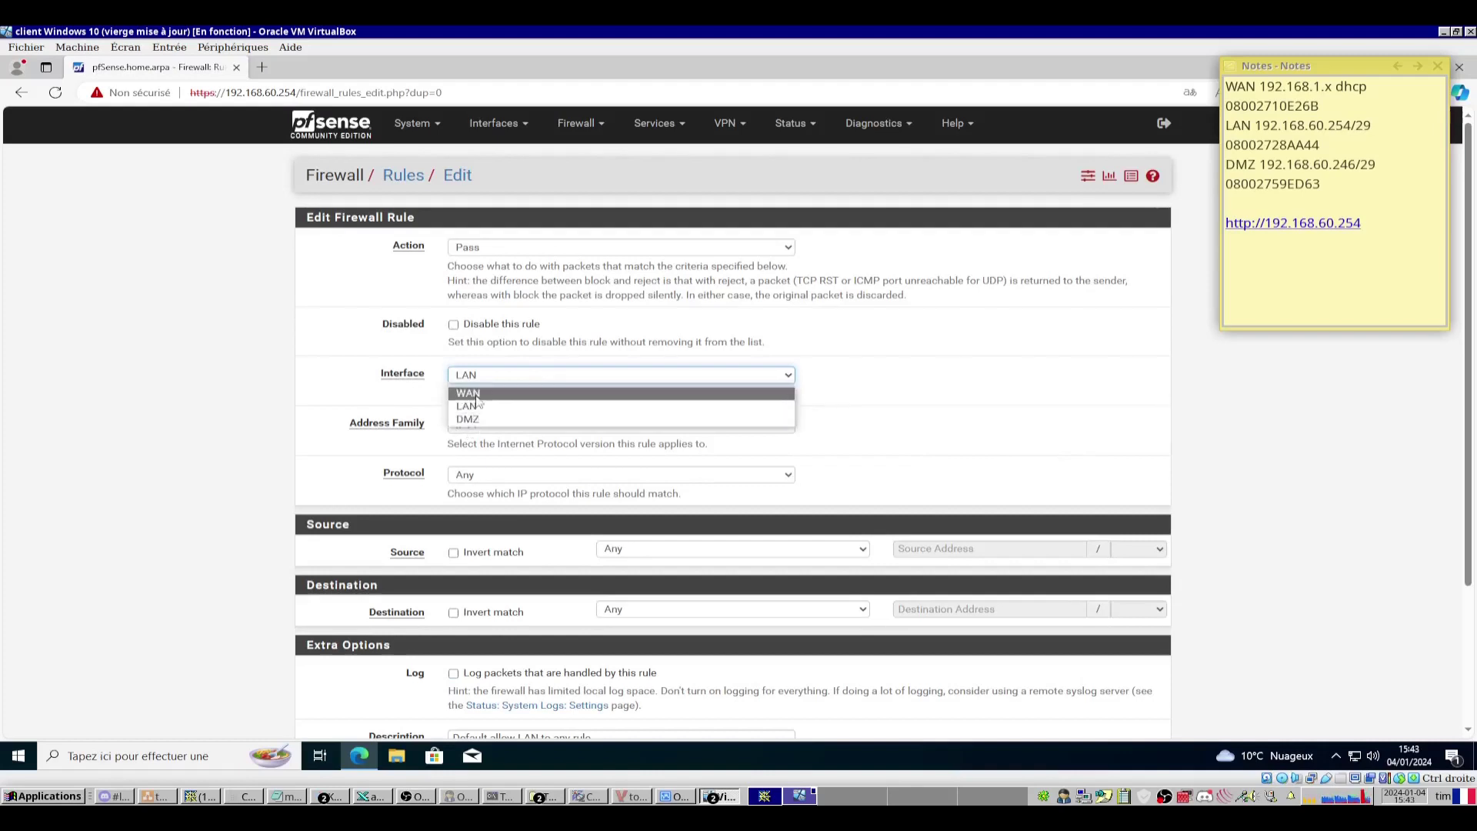
{"action": "left_click", "coordinate": [470, 419]}
{"action": "scroll", "coordinate": [471, 419], "scroll_direction": "down", "scroll_amount": 3}
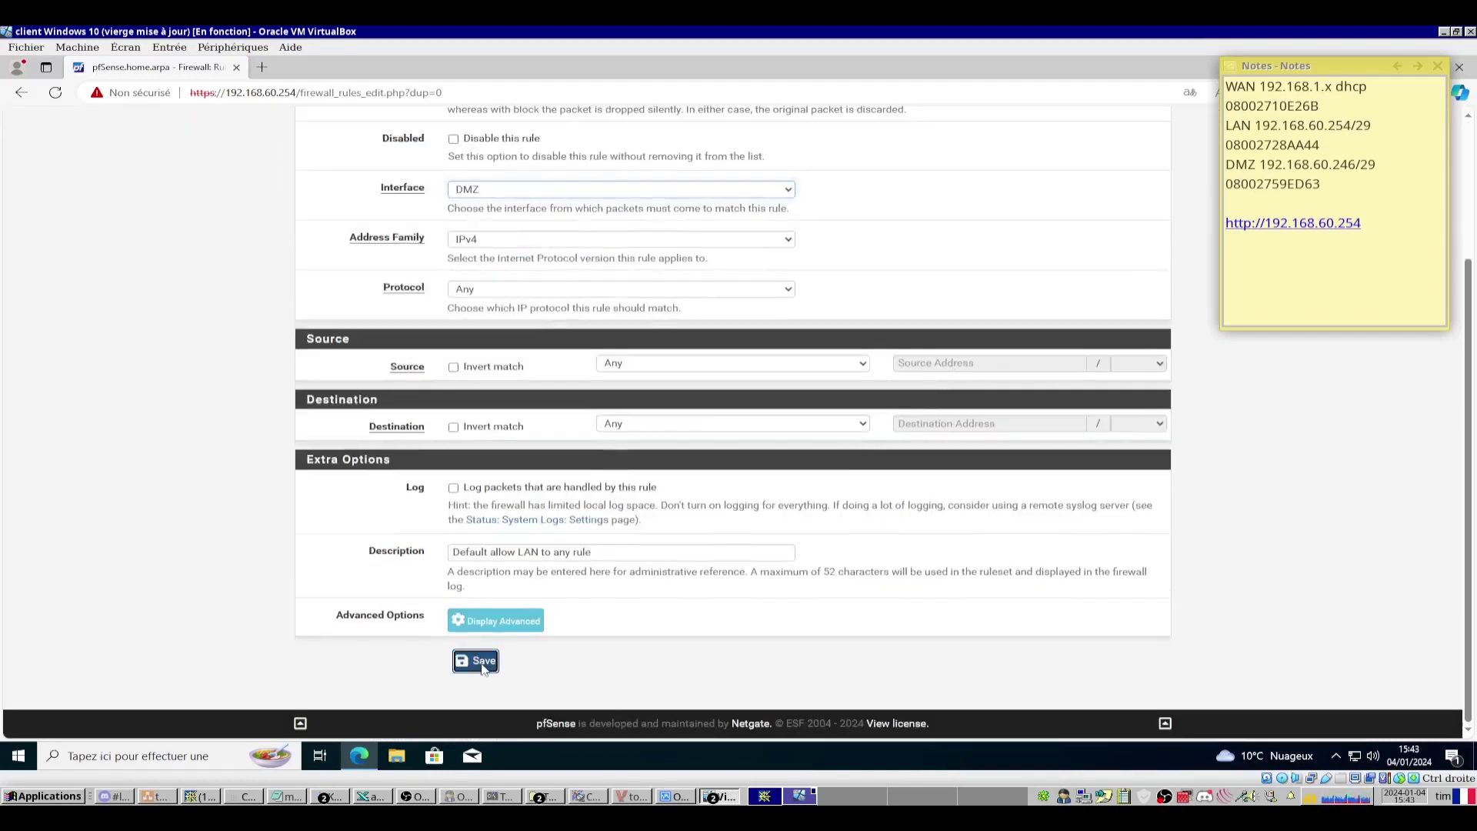
{"action": "left_click", "coordinate": [474, 663]}
Copy the default IPv6 LAN allow rule to the DMZ interface and save it.
{"action": "left_click", "coordinate": [444, 301]}
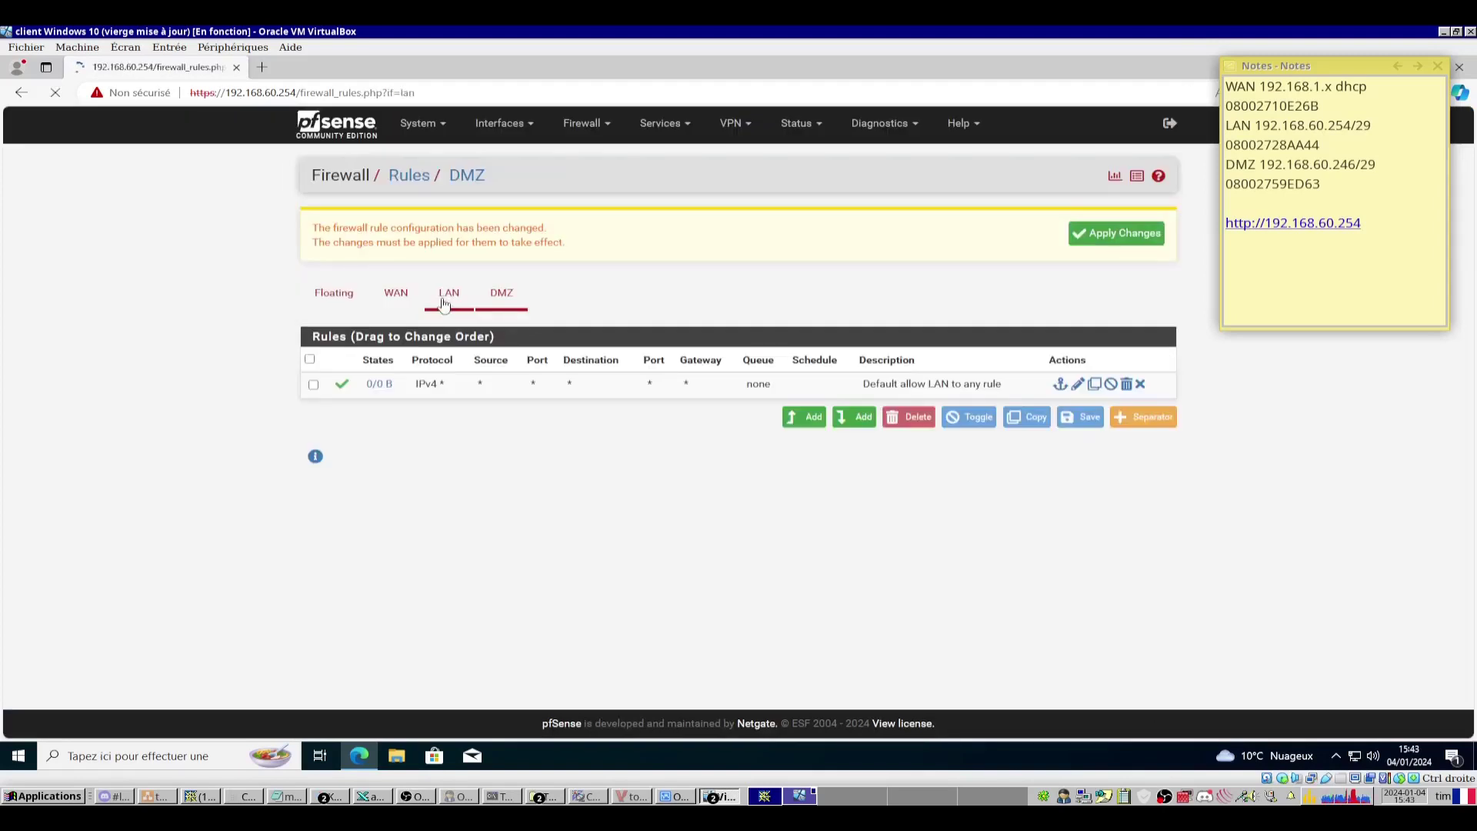
{"action": "left_click", "coordinate": [1106, 450]}
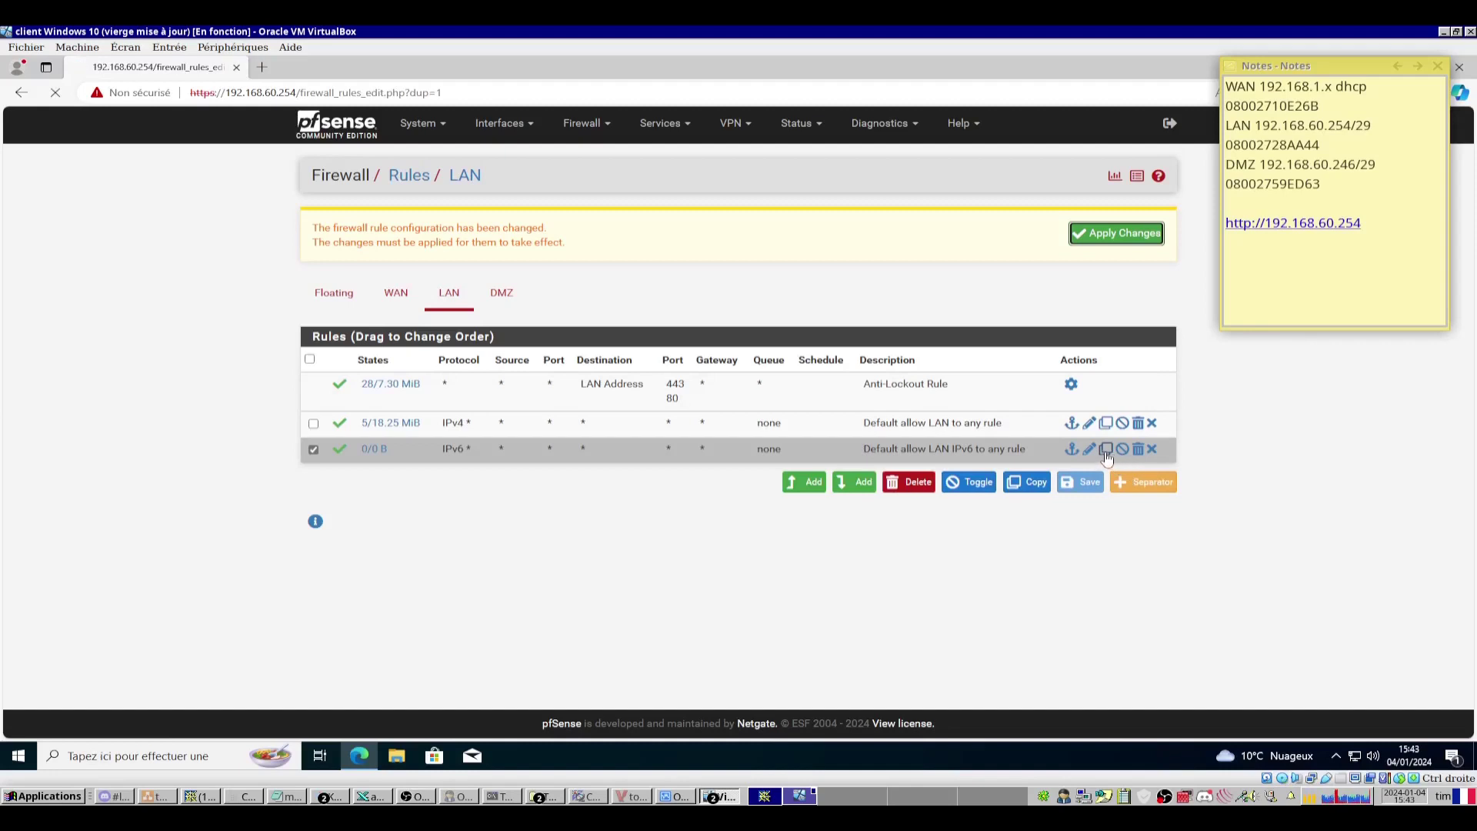
{"action": "left_click", "coordinate": [612, 375]}
{"action": "left_click", "coordinate": [529, 419]}
{"action": "scroll", "coordinate": [292, 365], "scroll_direction": "down", "scroll_amount": 3}
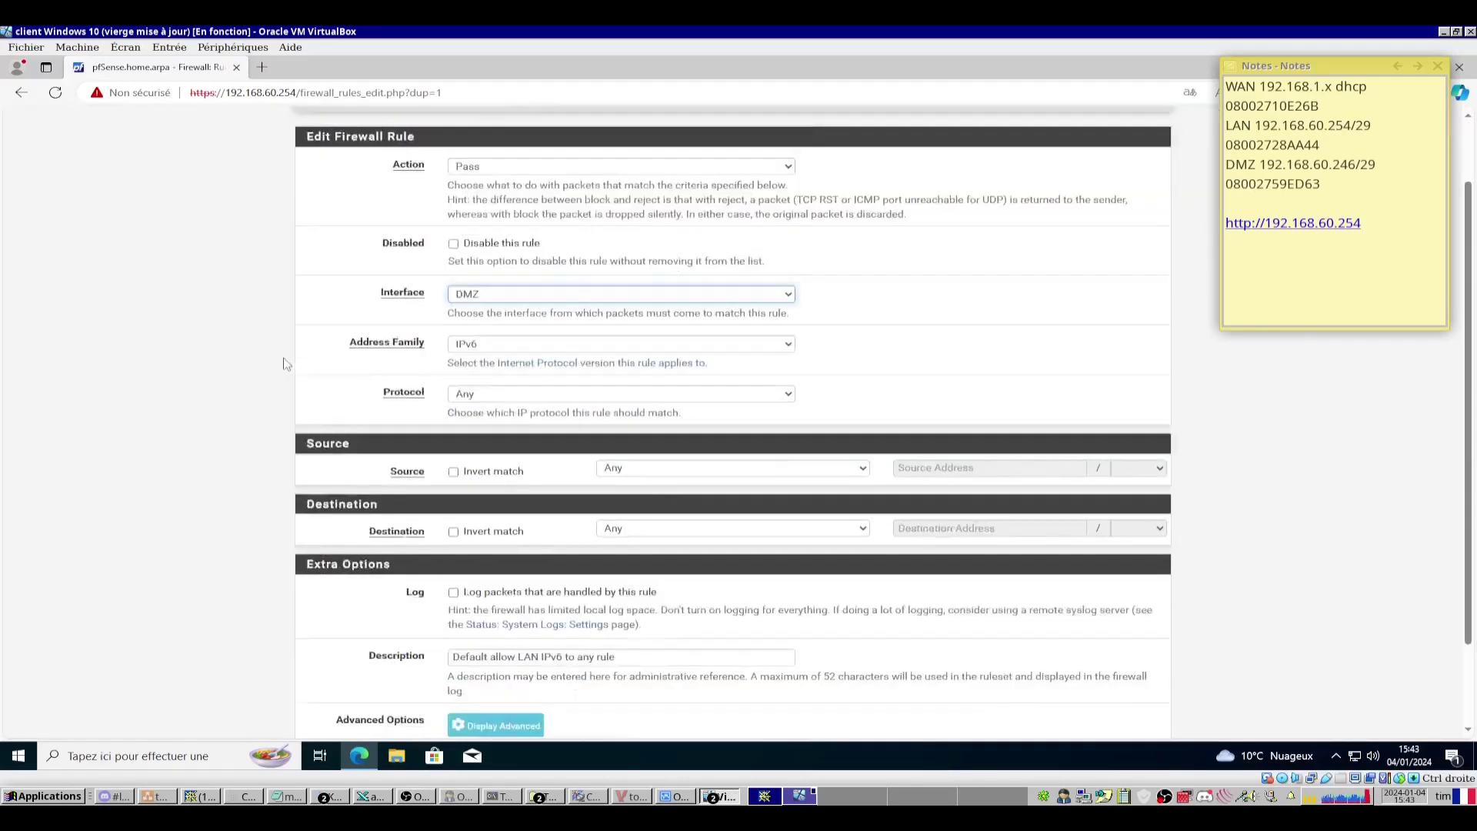
{"action": "left_click", "coordinate": [462, 662]}
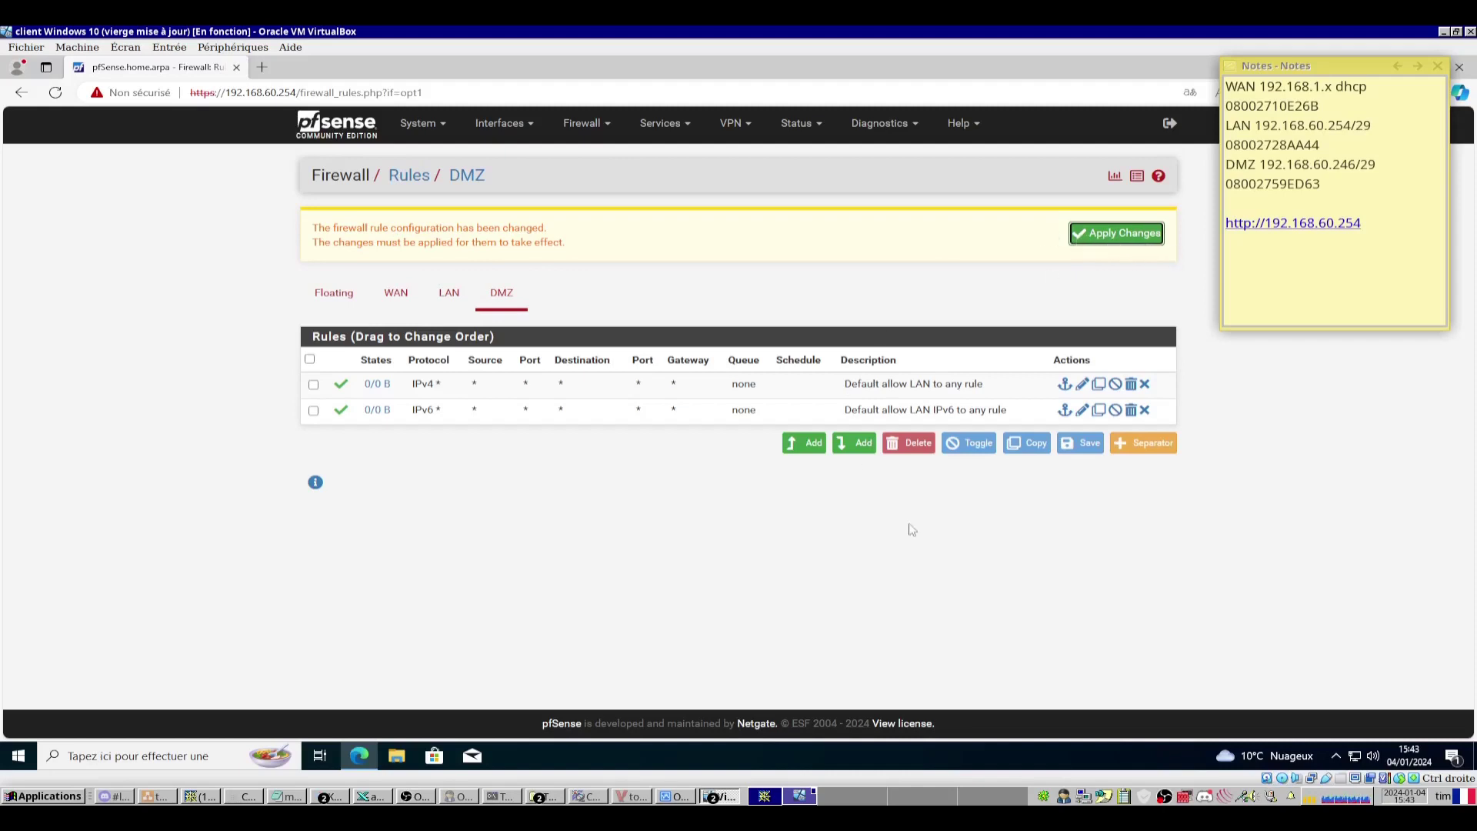
Apply the firewall rule changes and bring up the network topology diagram.
{"action": "left_click", "coordinate": [1110, 235]}
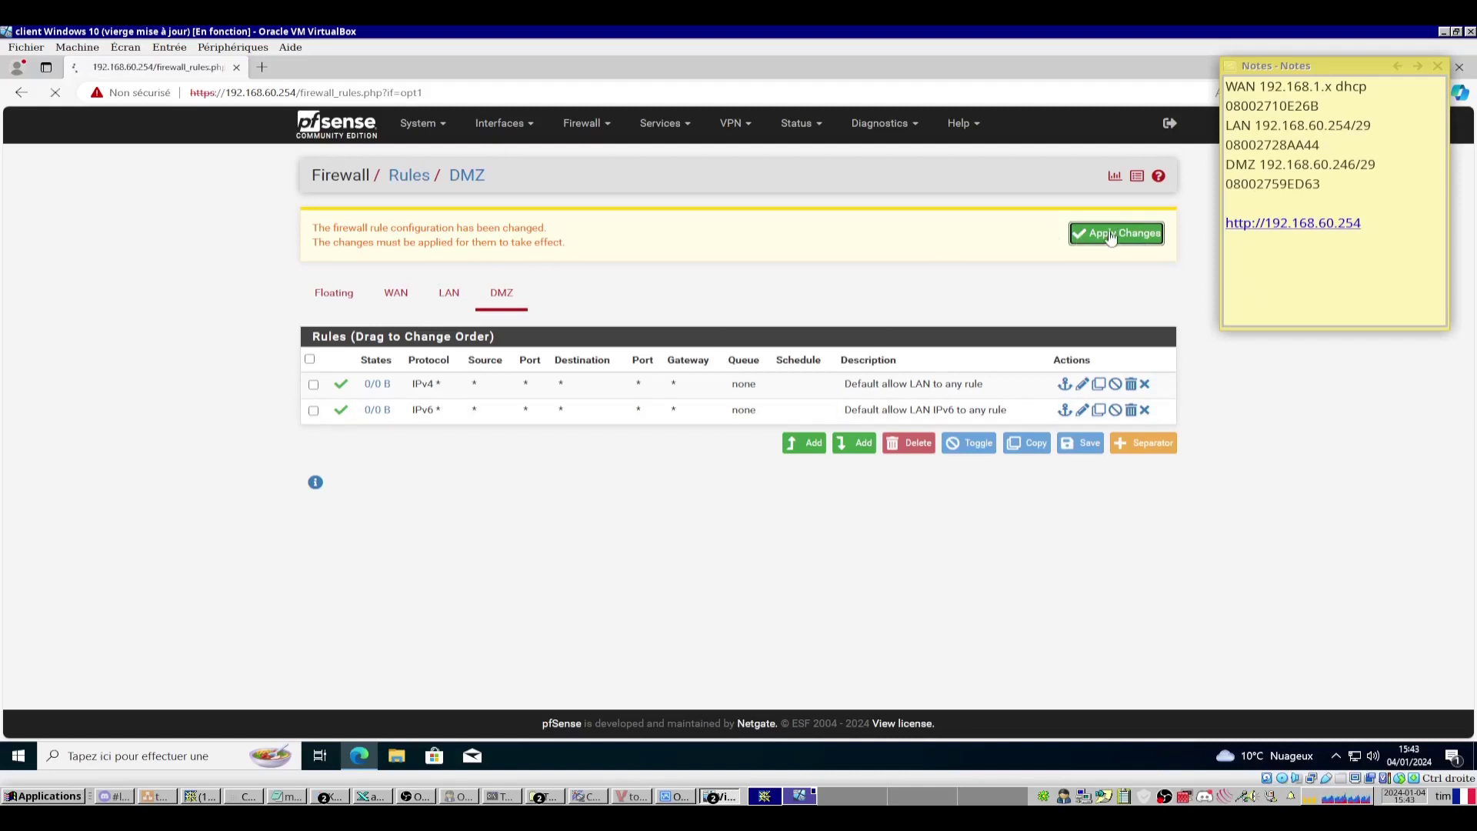
{"action": "left_click", "coordinate": [451, 294]}
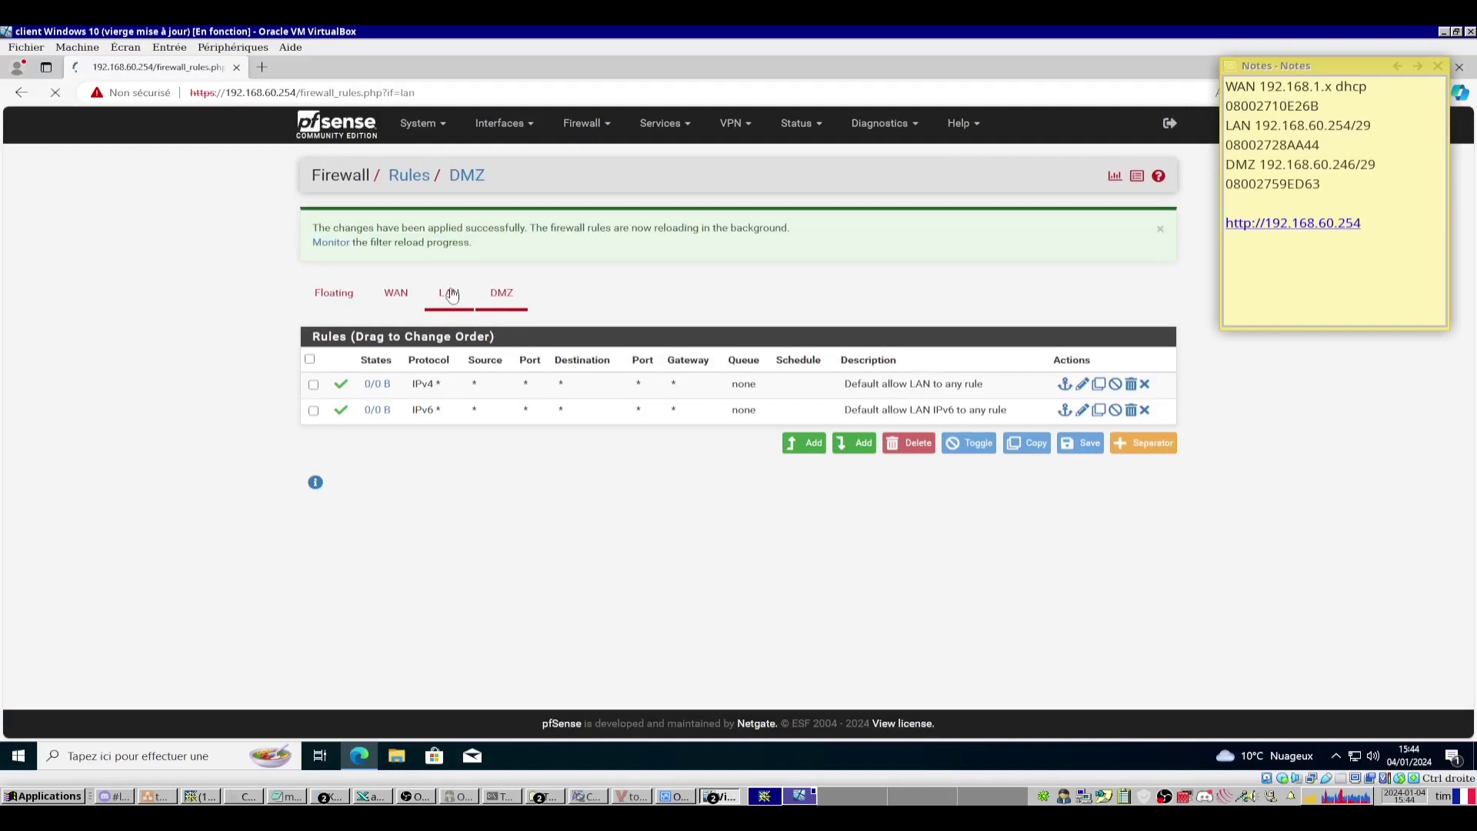
{"action": "left_click", "coordinate": [632, 795]}
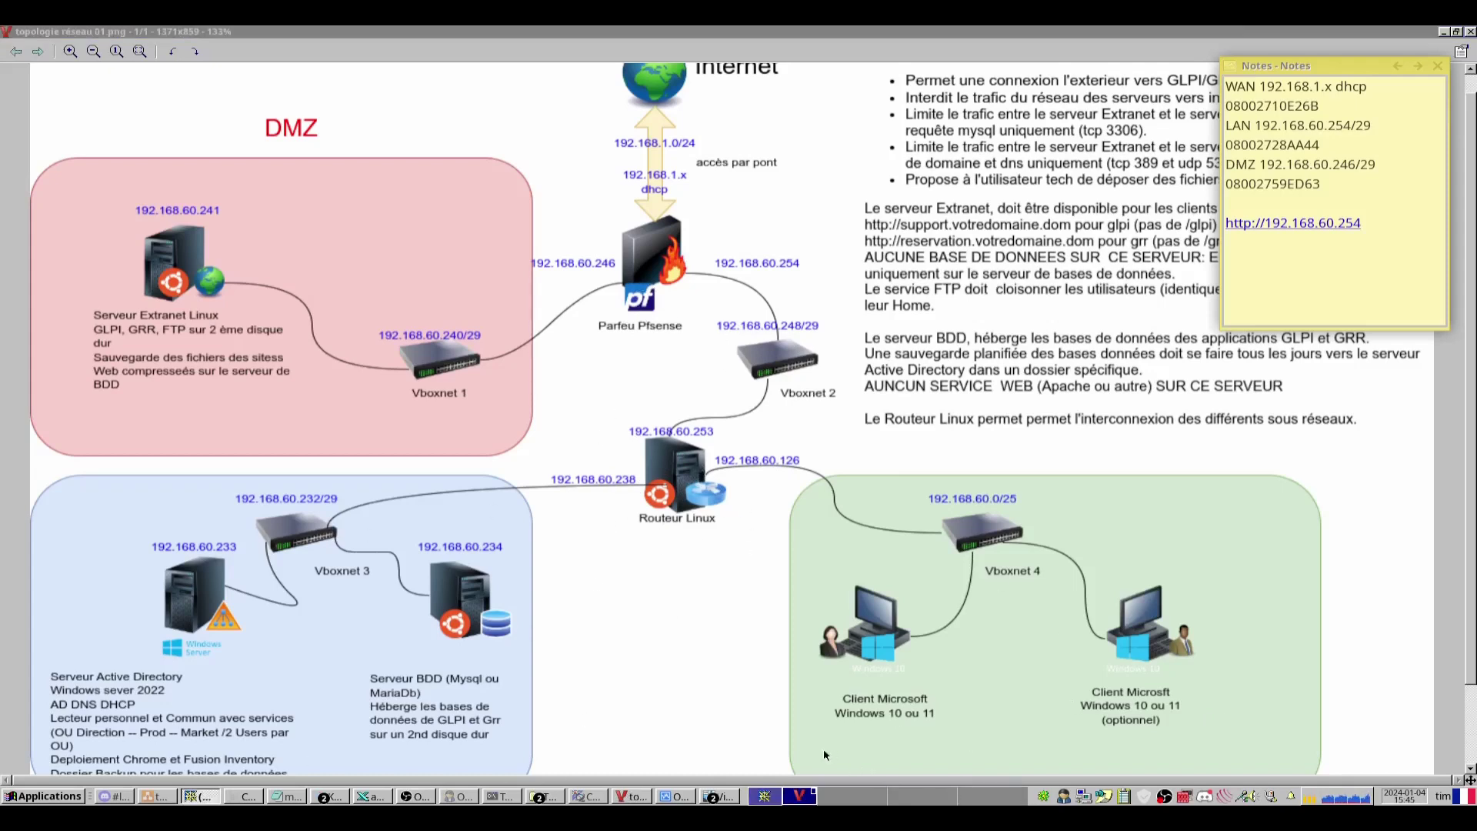
Back in pfSense, start adding a new gateway from System > Routing > Gateways.
{"action": "key", "text": "alt+Tab"}
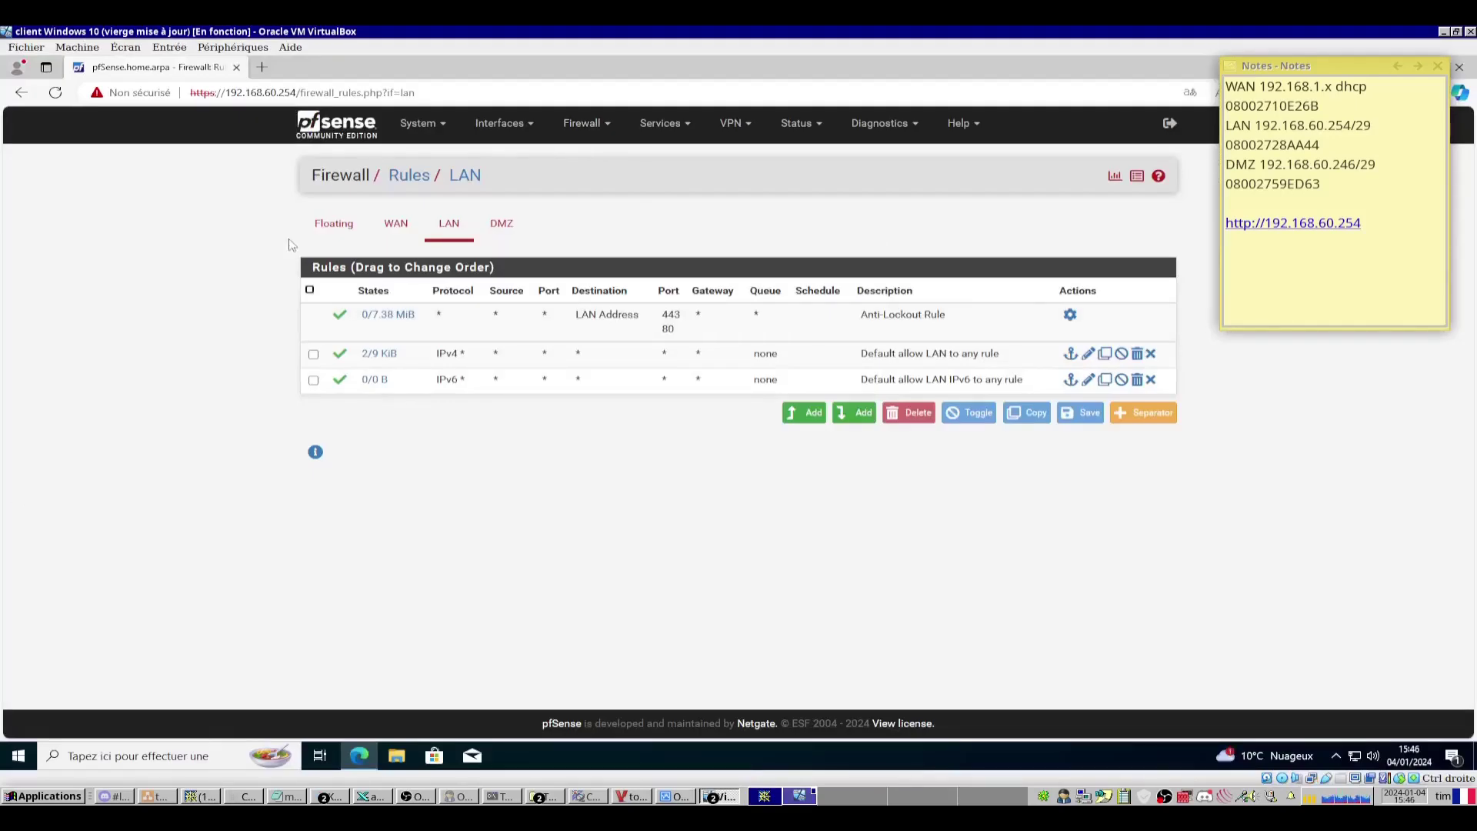
{"action": "left_click", "coordinate": [421, 123]}
{"action": "left_click", "coordinate": [419, 287]}
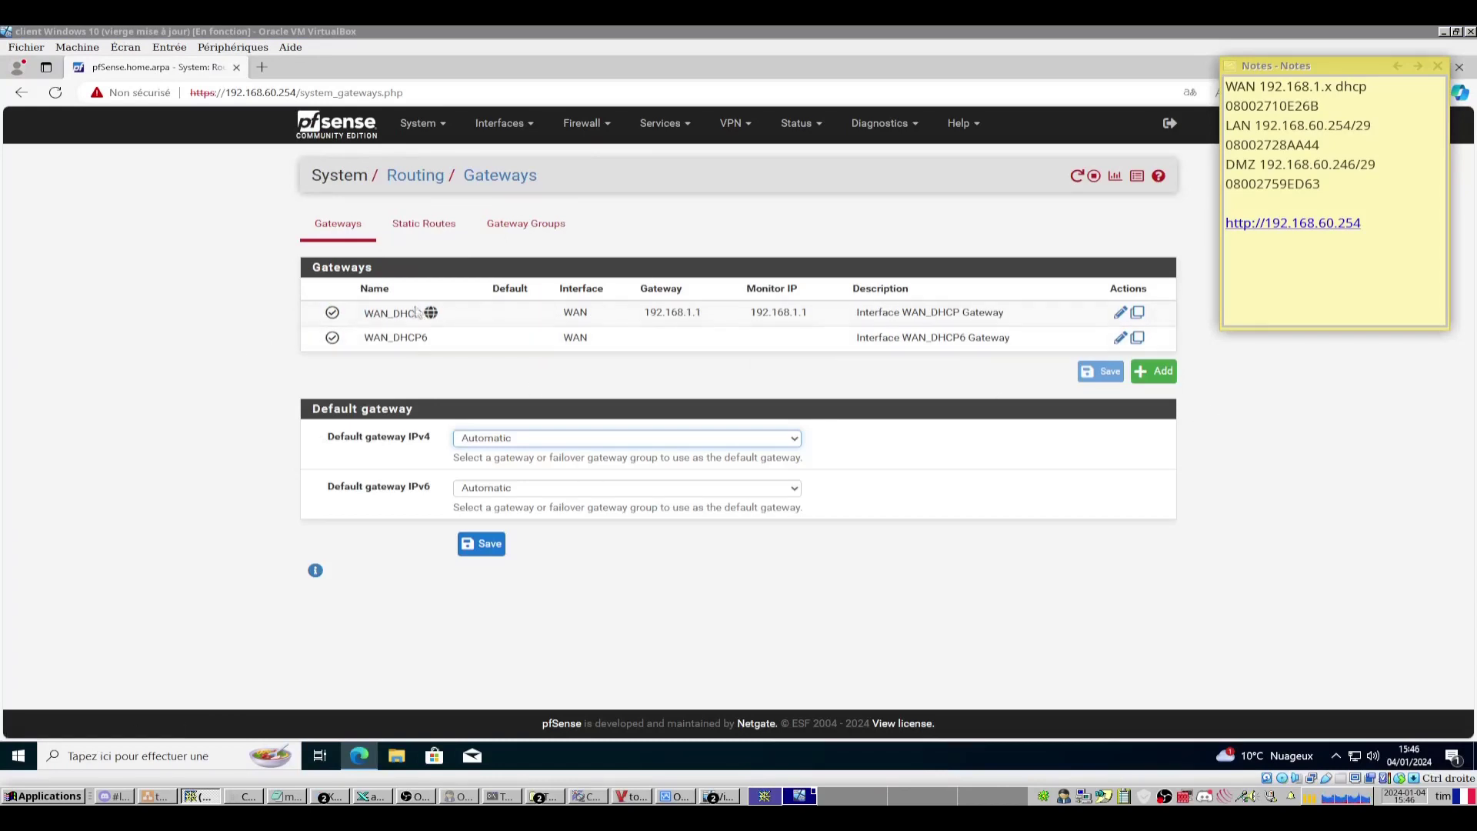
{"action": "left_click", "coordinate": [1159, 374]}
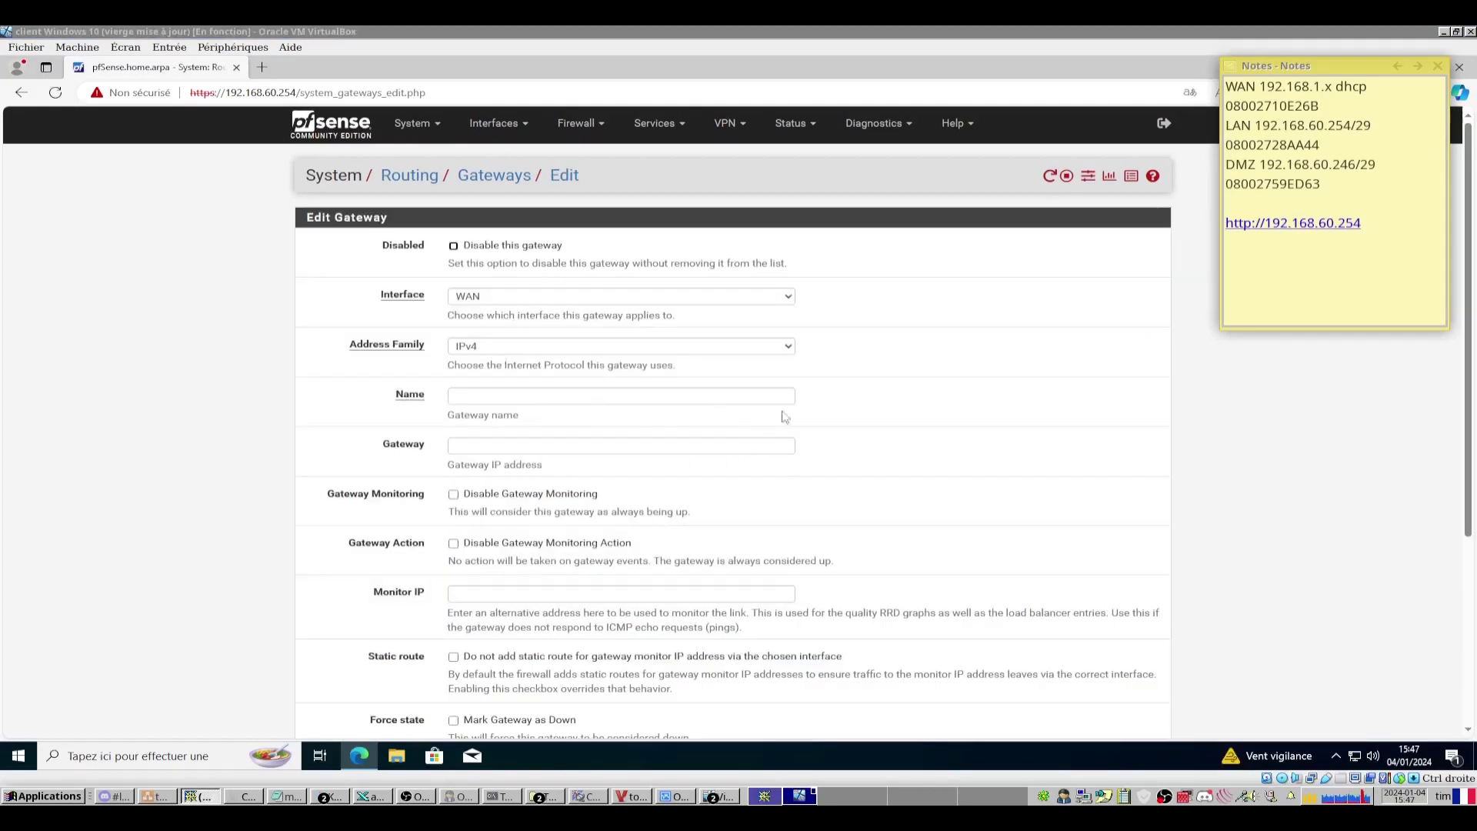
Referring to the topology diagram, name the new LAN gateway ToSubnet.
{"action": "left_click", "coordinate": [630, 797]}
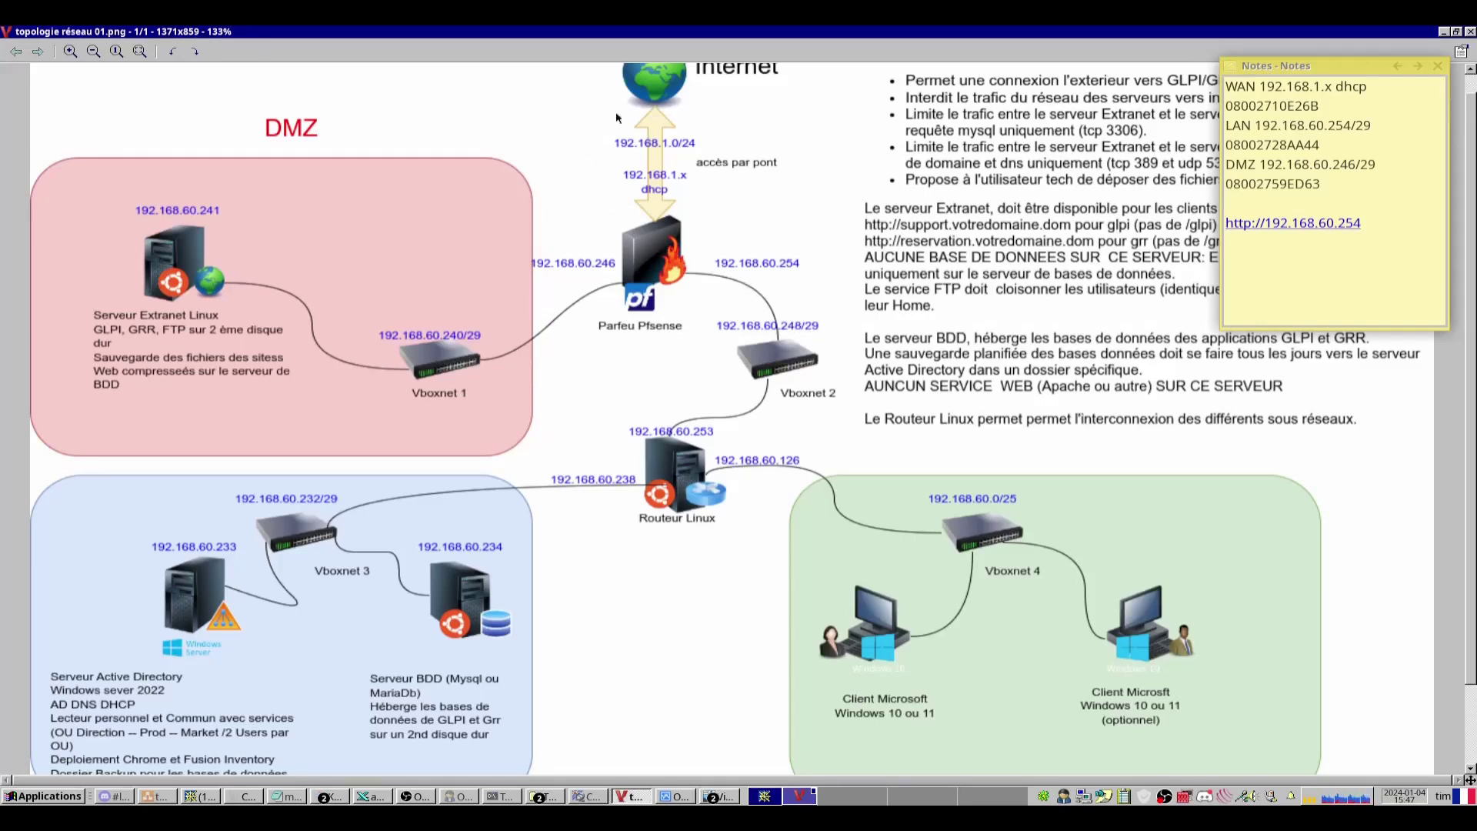
{"action": "key", "text": "Escape"}
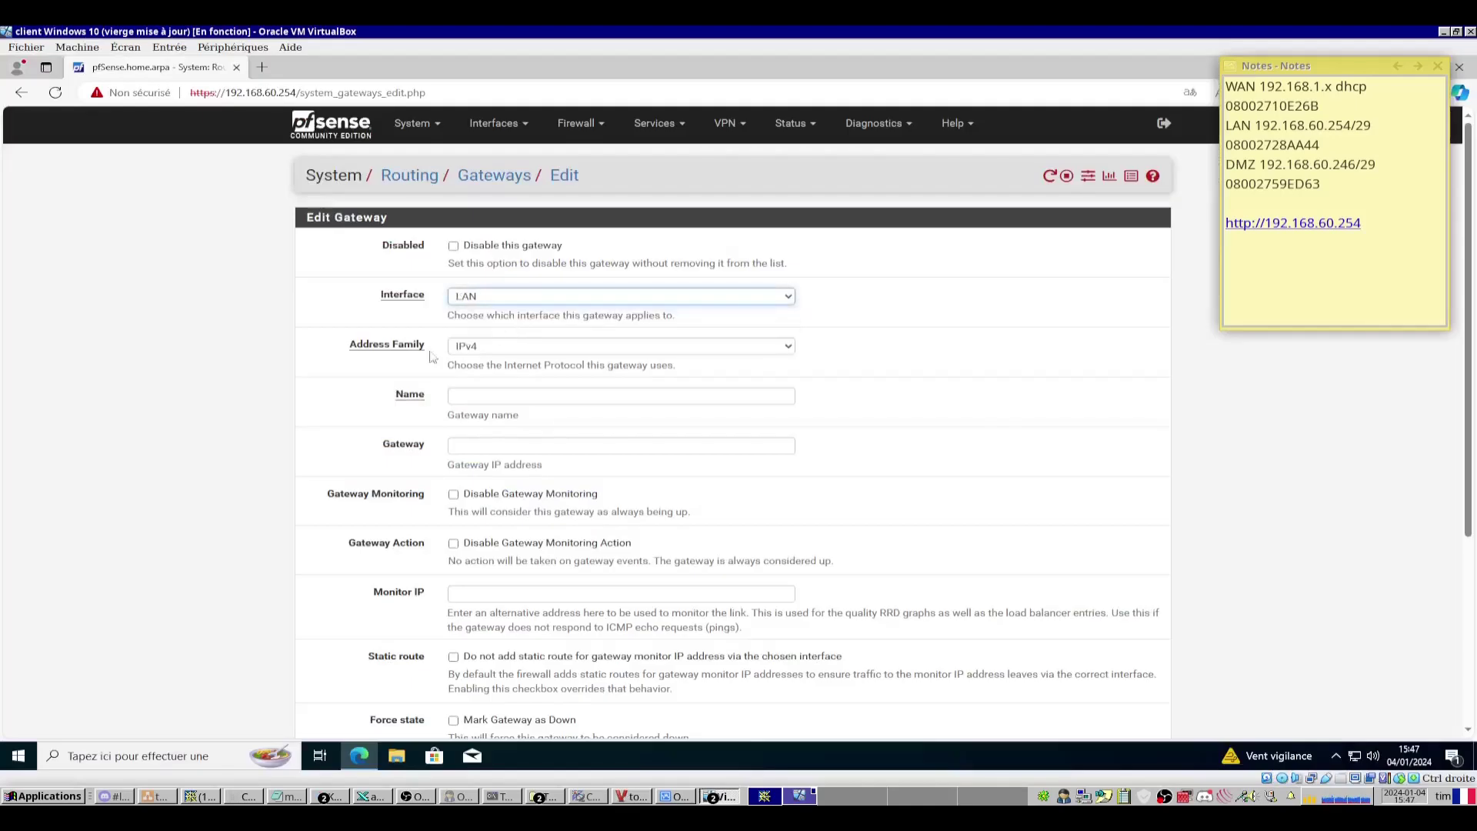
{"action": "left_click", "coordinate": [489, 393]}
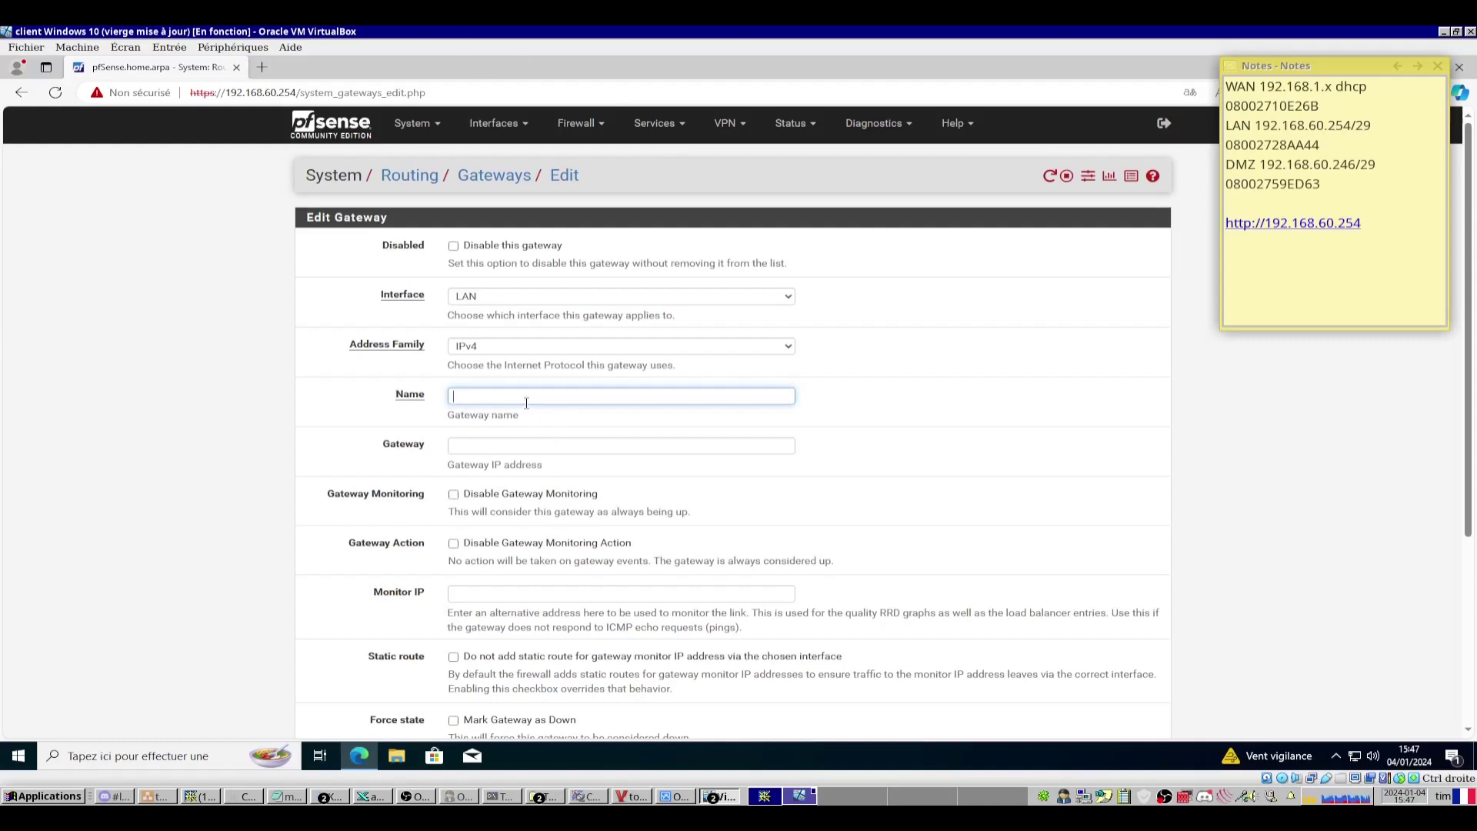
{"action": "type", "text": "R"}
{"action": "type", "text": "ToSub"}
{"action": "type", "text": "Net"}
{"action": "left_click", "coordinate": [550, 444]}
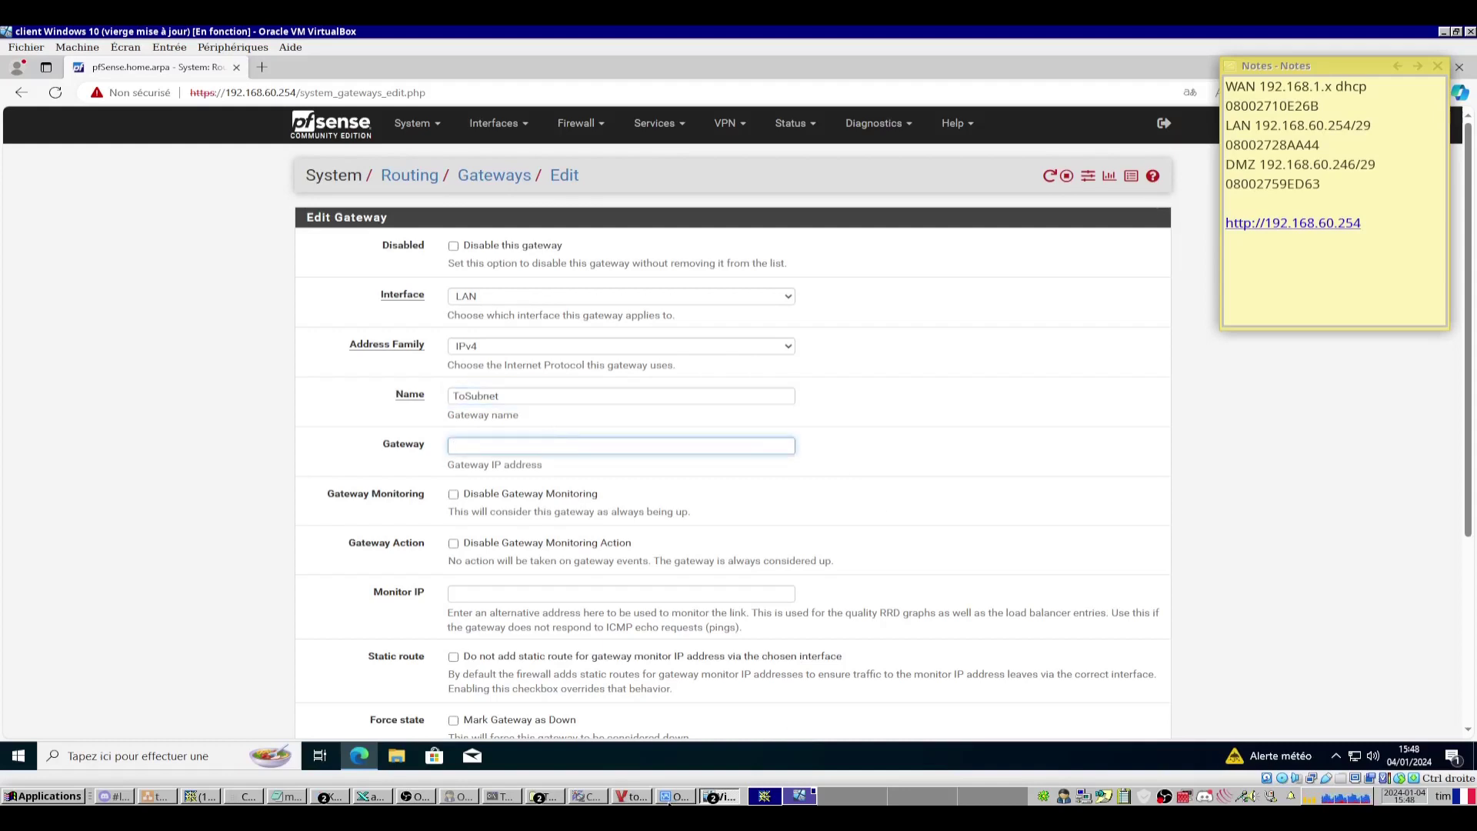
Set the gateway address to 192.168.60.253, checking the router's address on the diagram.
{"action": "left_click", "coordinate": [630, 798]}
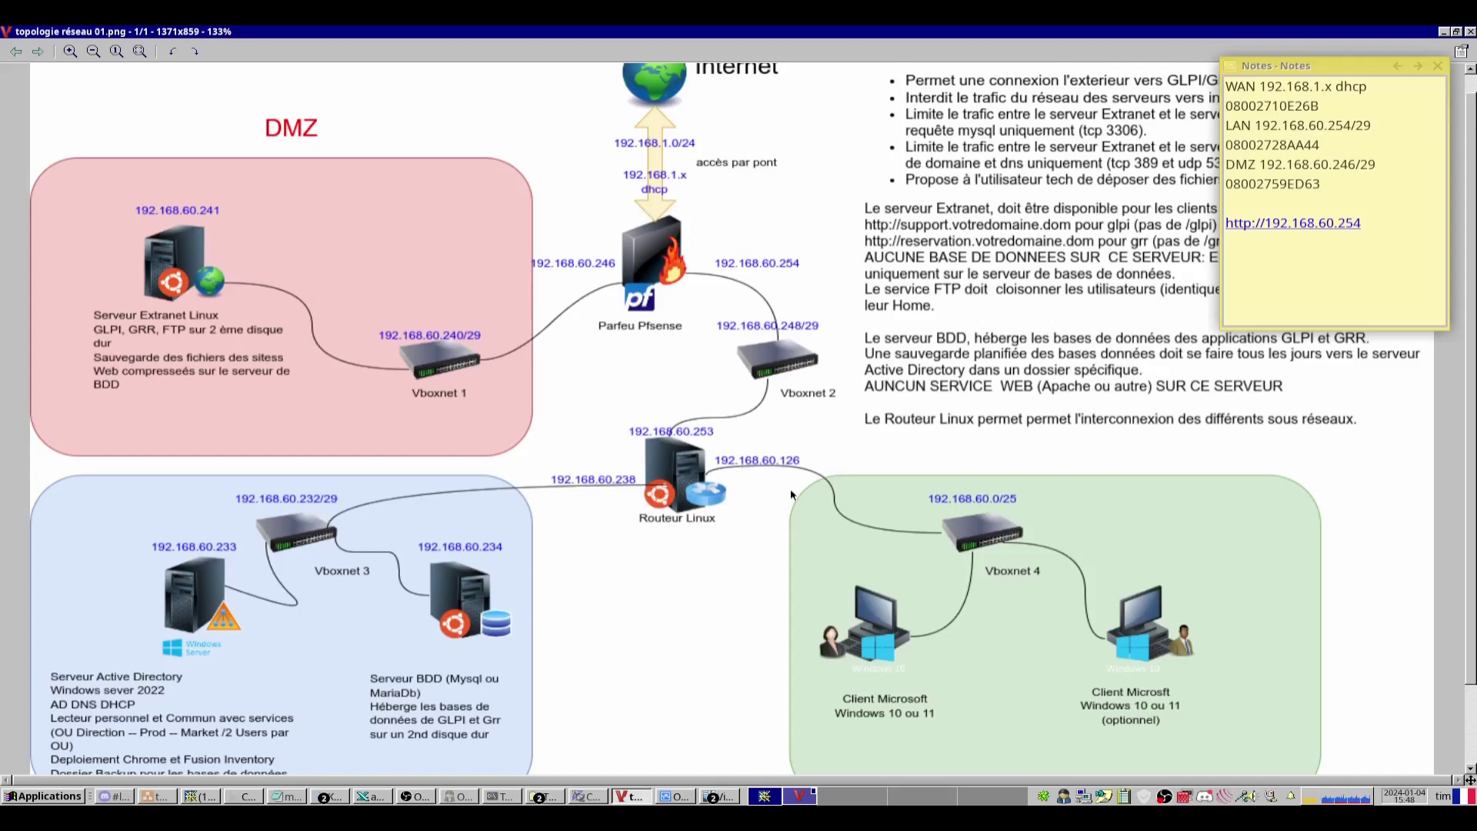
{"action": "left_click", "coordinate": [642, 796]}
{"action": "left_click", "coordinate": [499, 439]}
{"action": "type", "text": "19"}
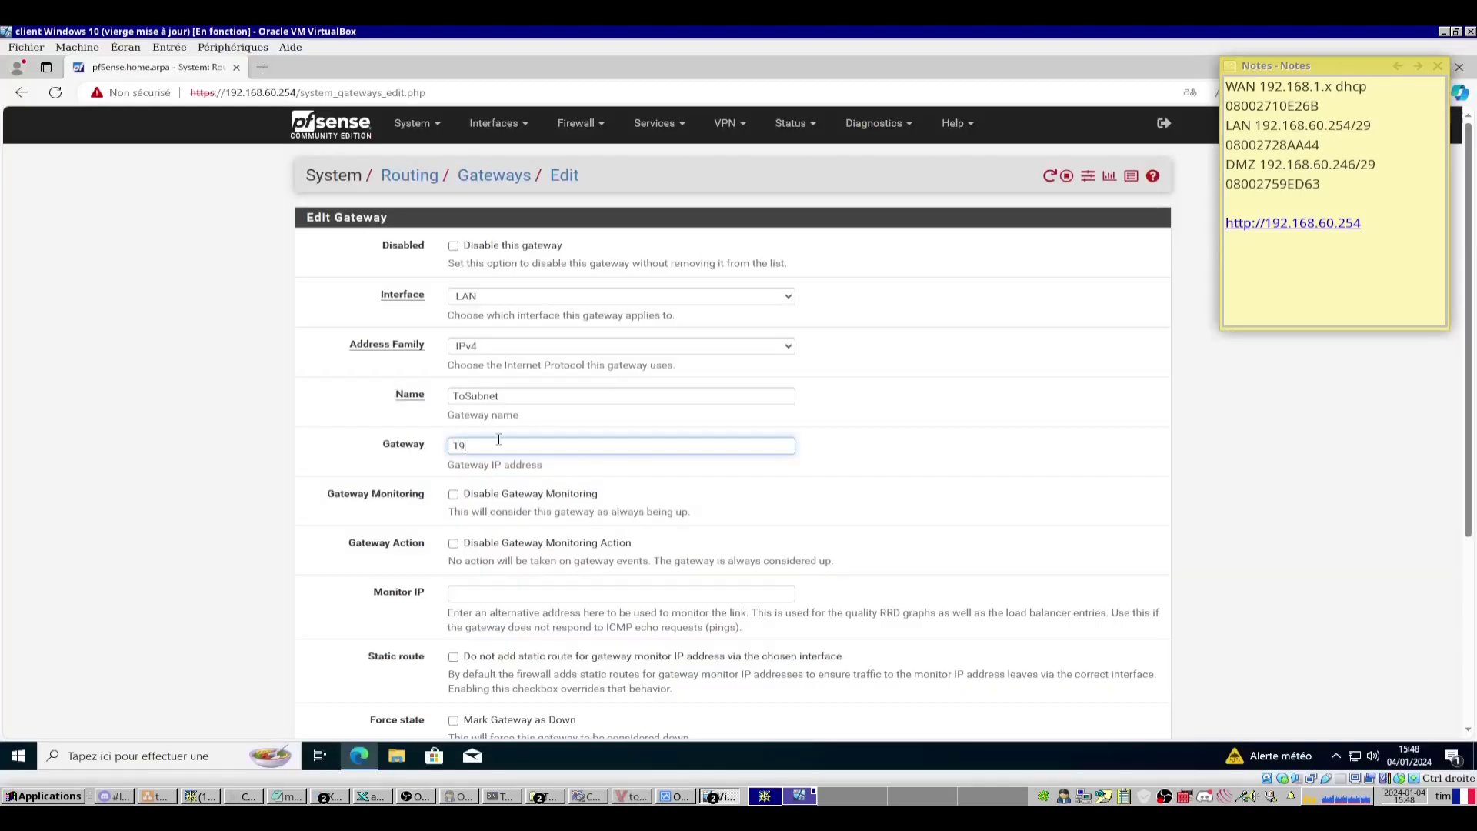
{"action": "type", "text": "2.168.60.253"}
{"action": "key", "text": "alt+Tab"}
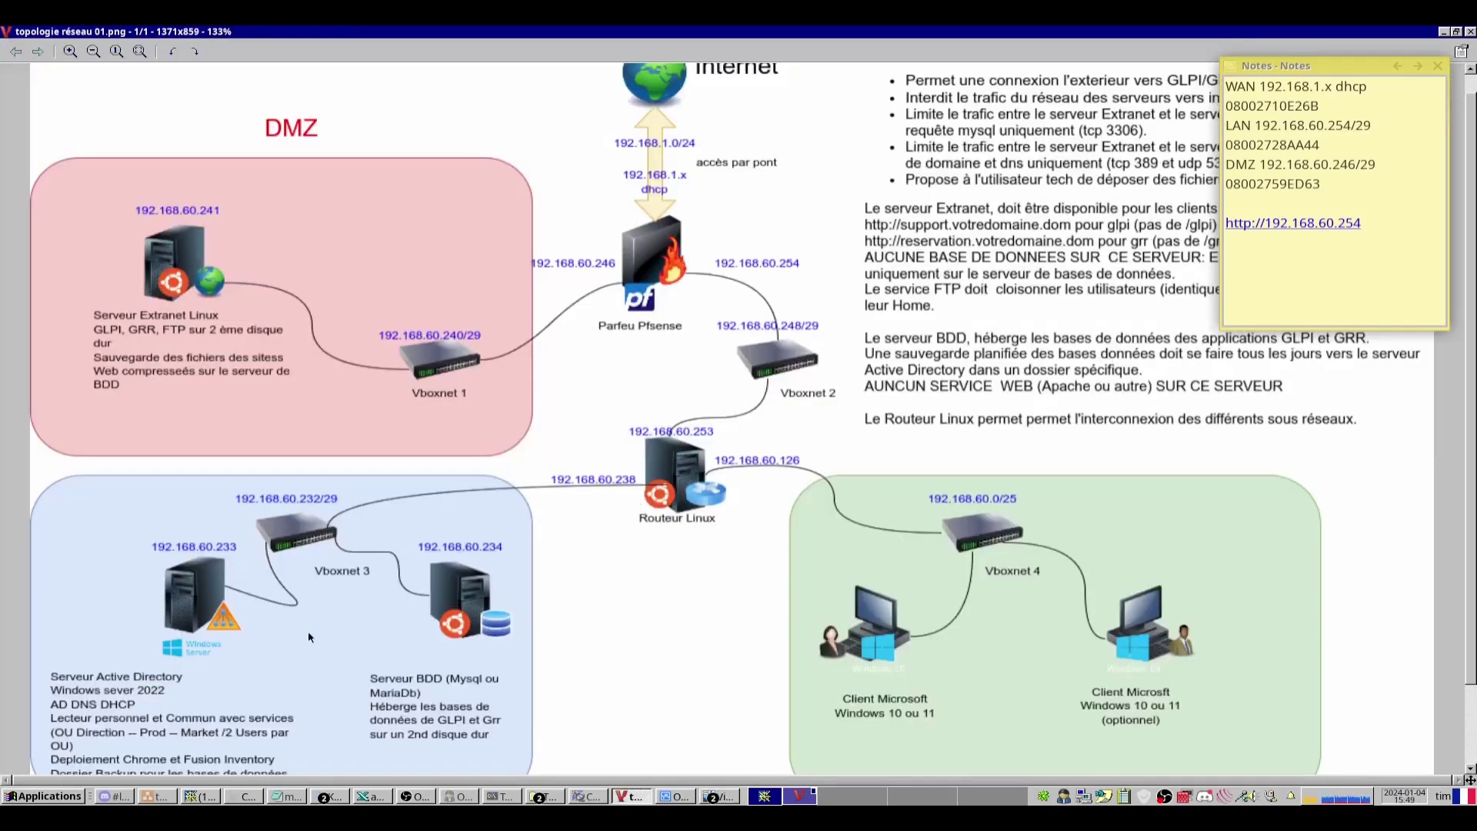
{"action": "key", "text": "alt+Tab"}
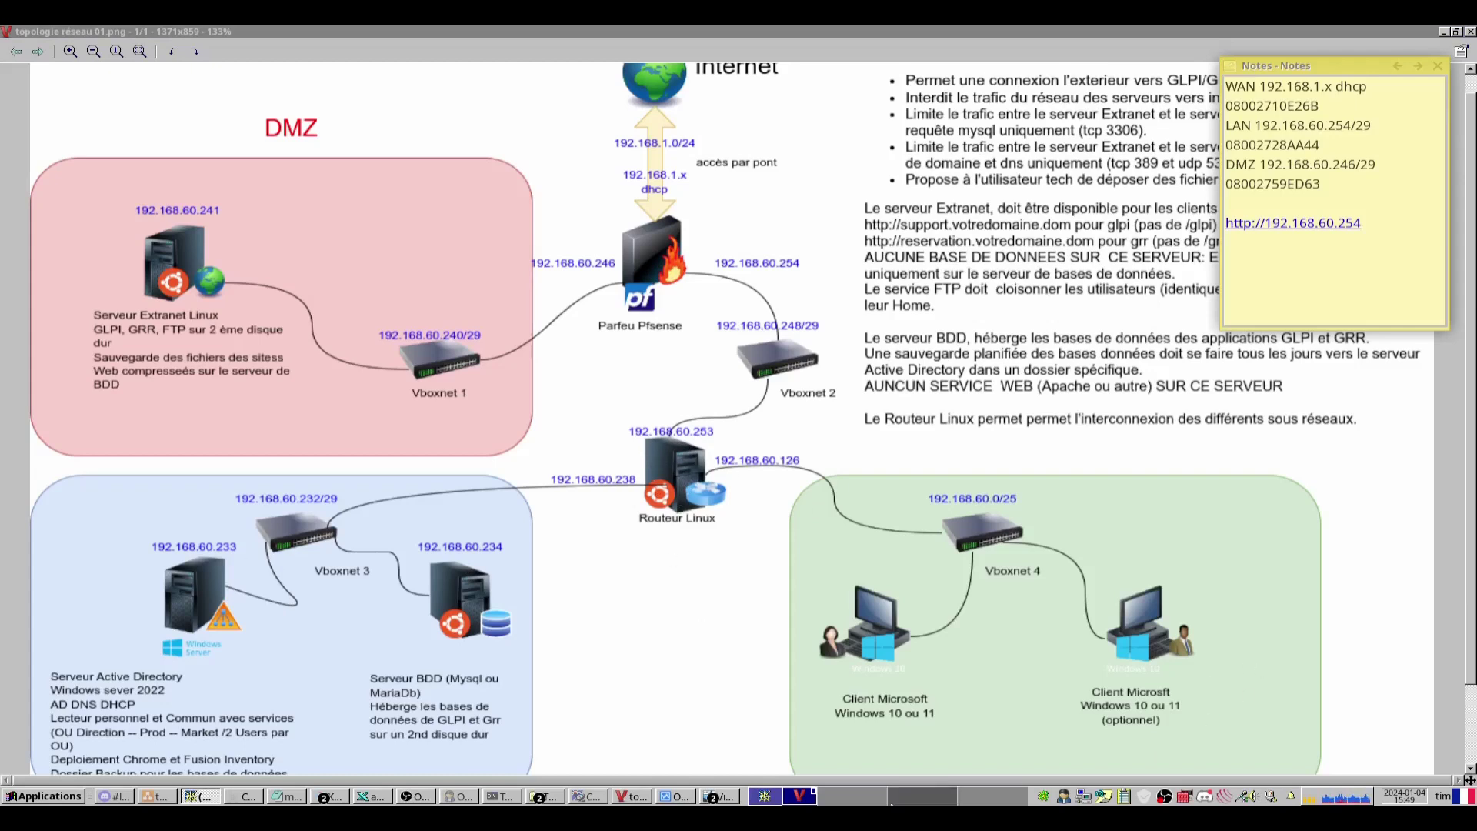
{"action": "key", "text": "alt+Tab"}
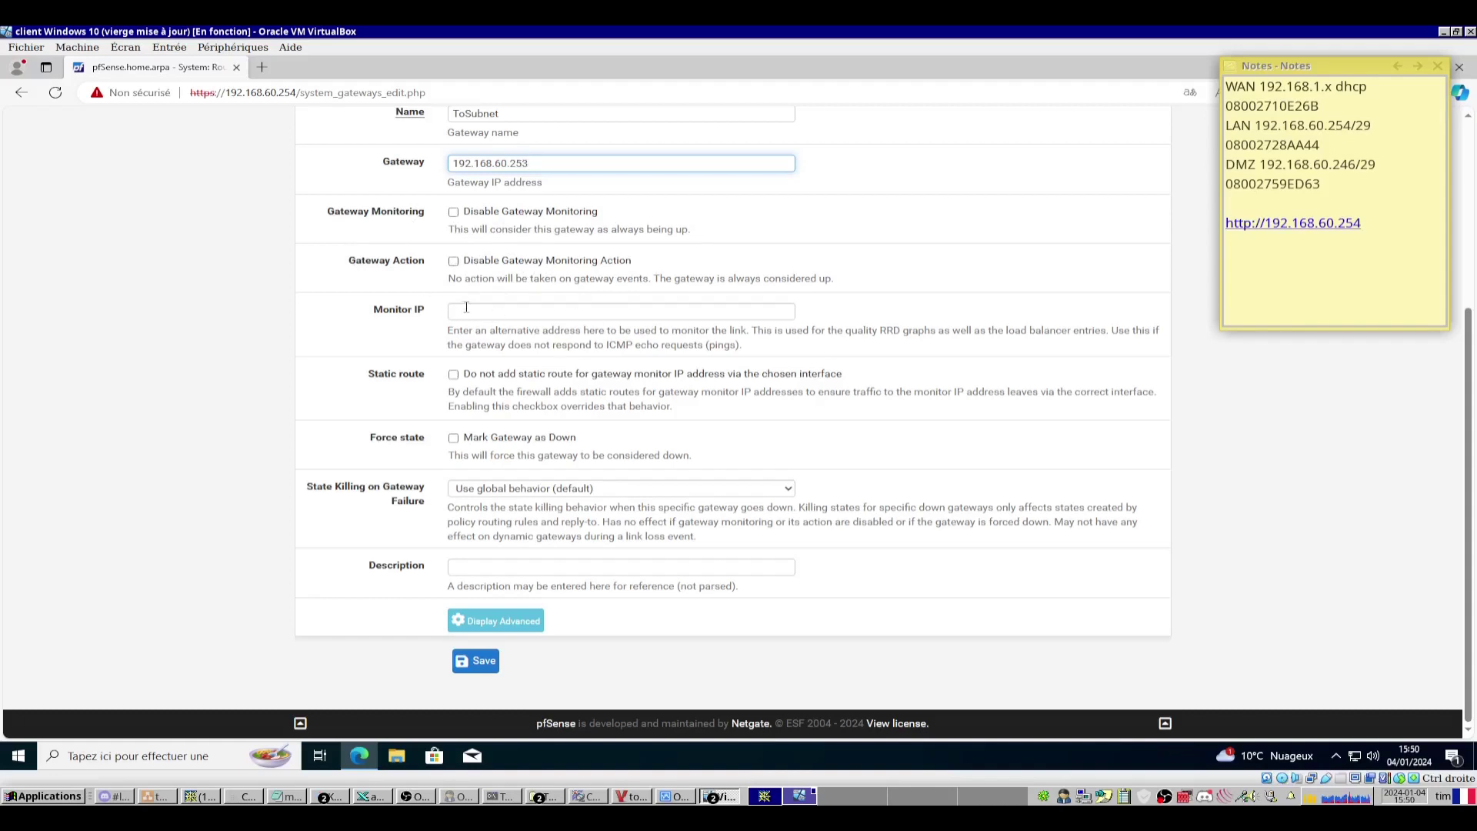
Give the gateway the description 'Gataway to Subnet', save it, and apply the changes.
{"action": "left_click", "coordinate": [506, 569]}
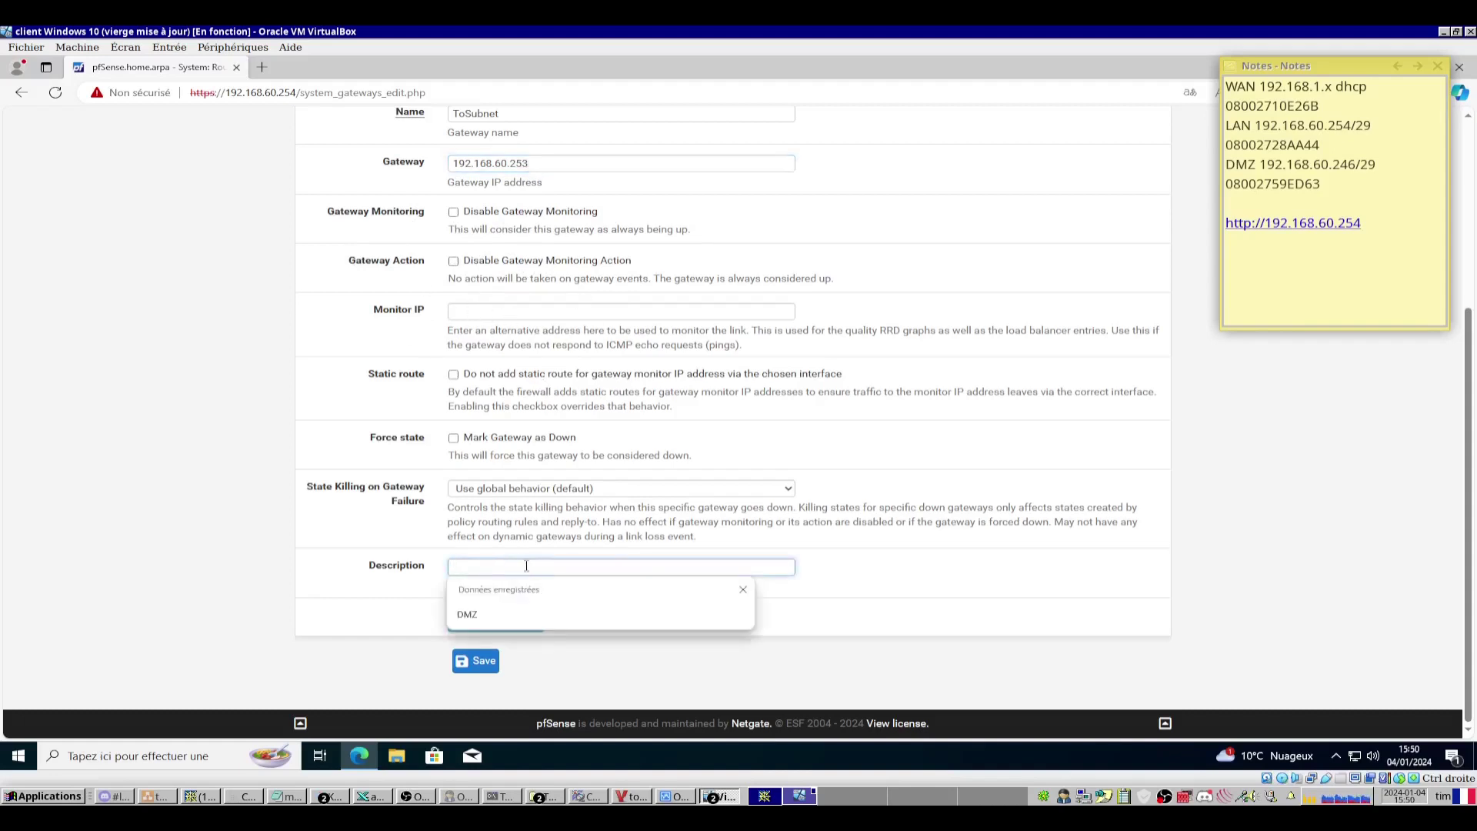
{"action": "type", "text": "Gataway to"}
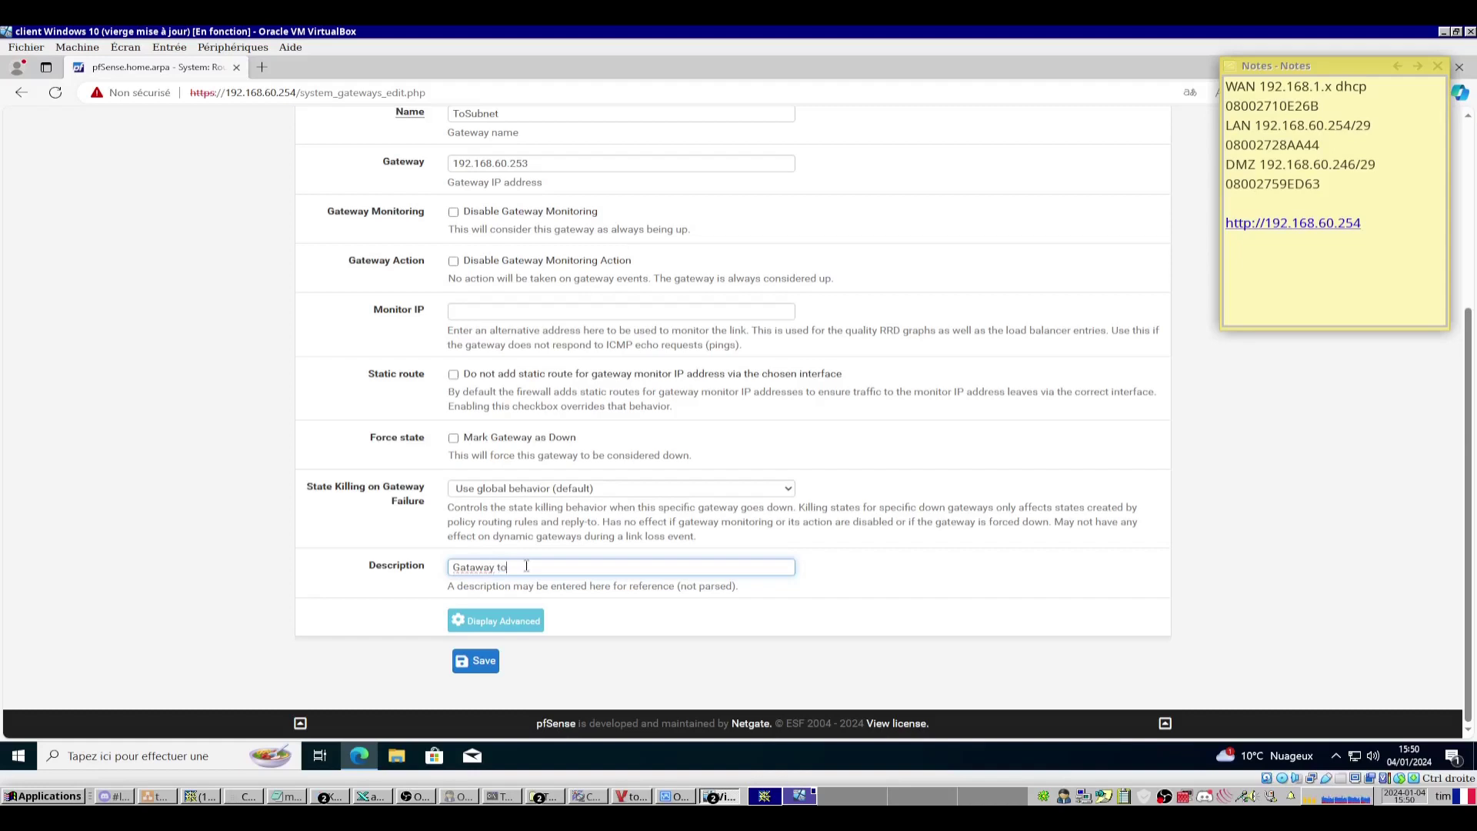
{"action": "key", "text": "alt+Tab"}
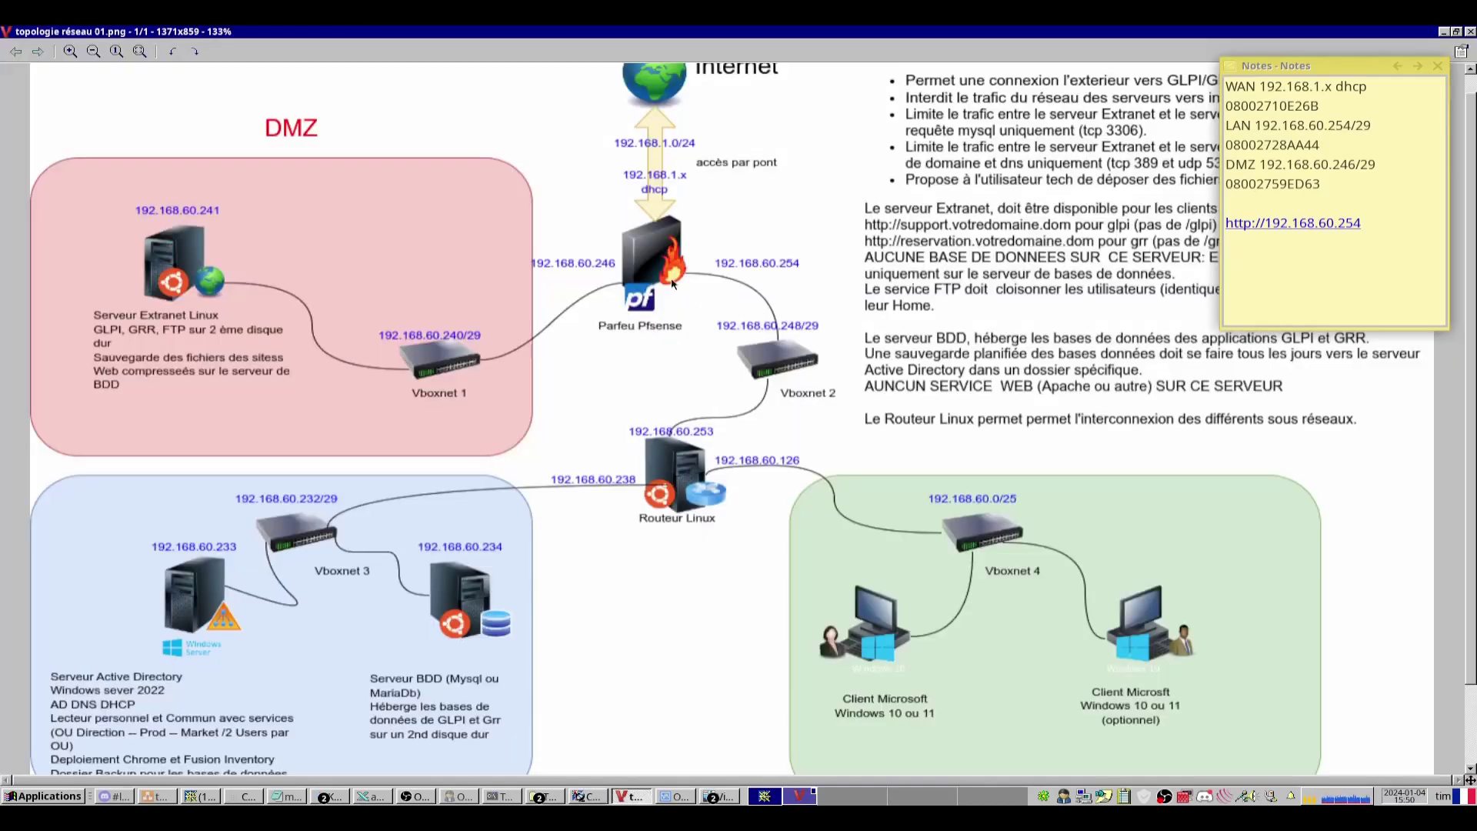
{"action": "key", "text": "alt+Tab"}
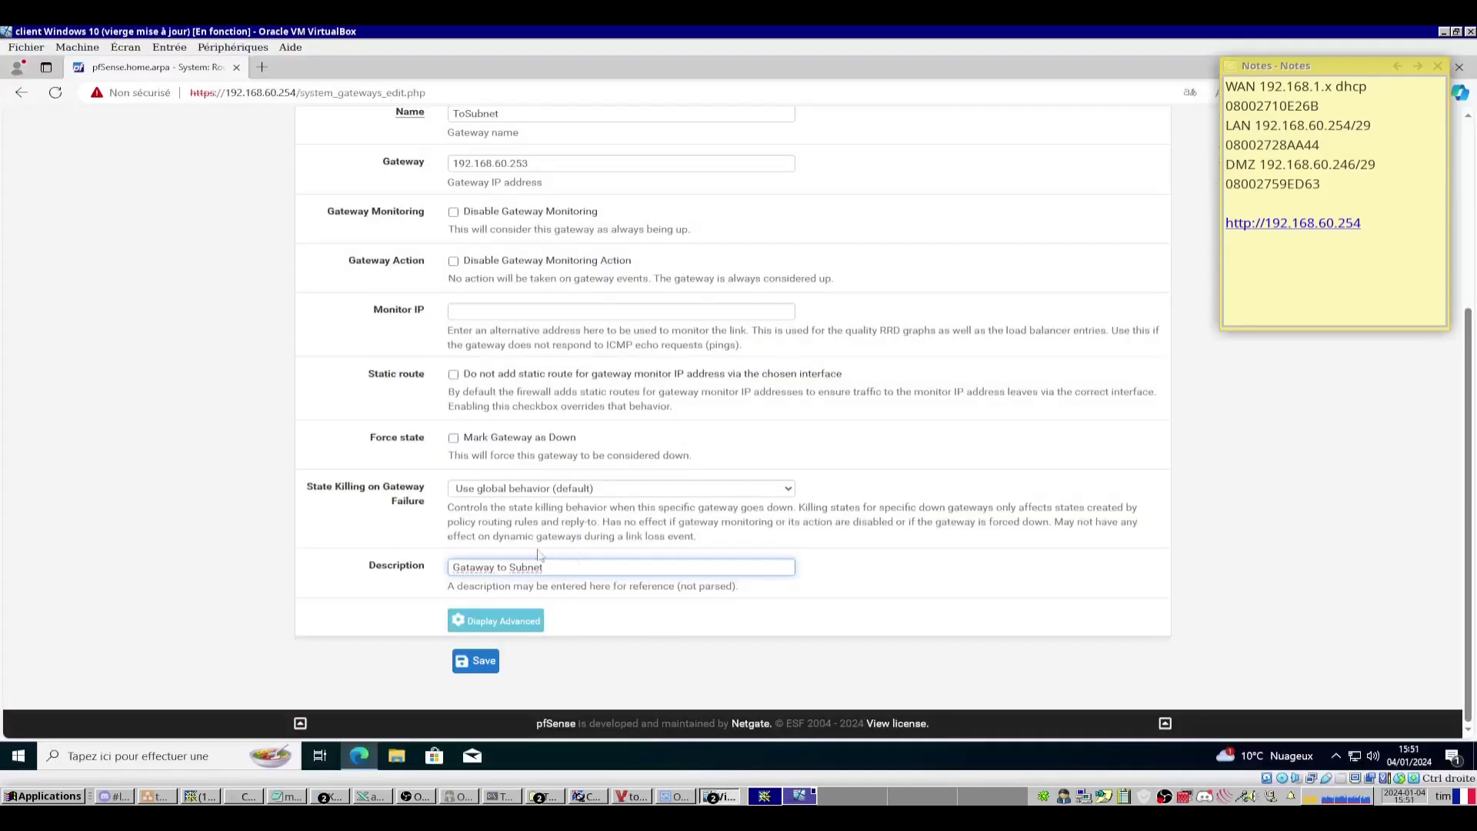
{"action": "left_click", "coordinate": [477, 665]}
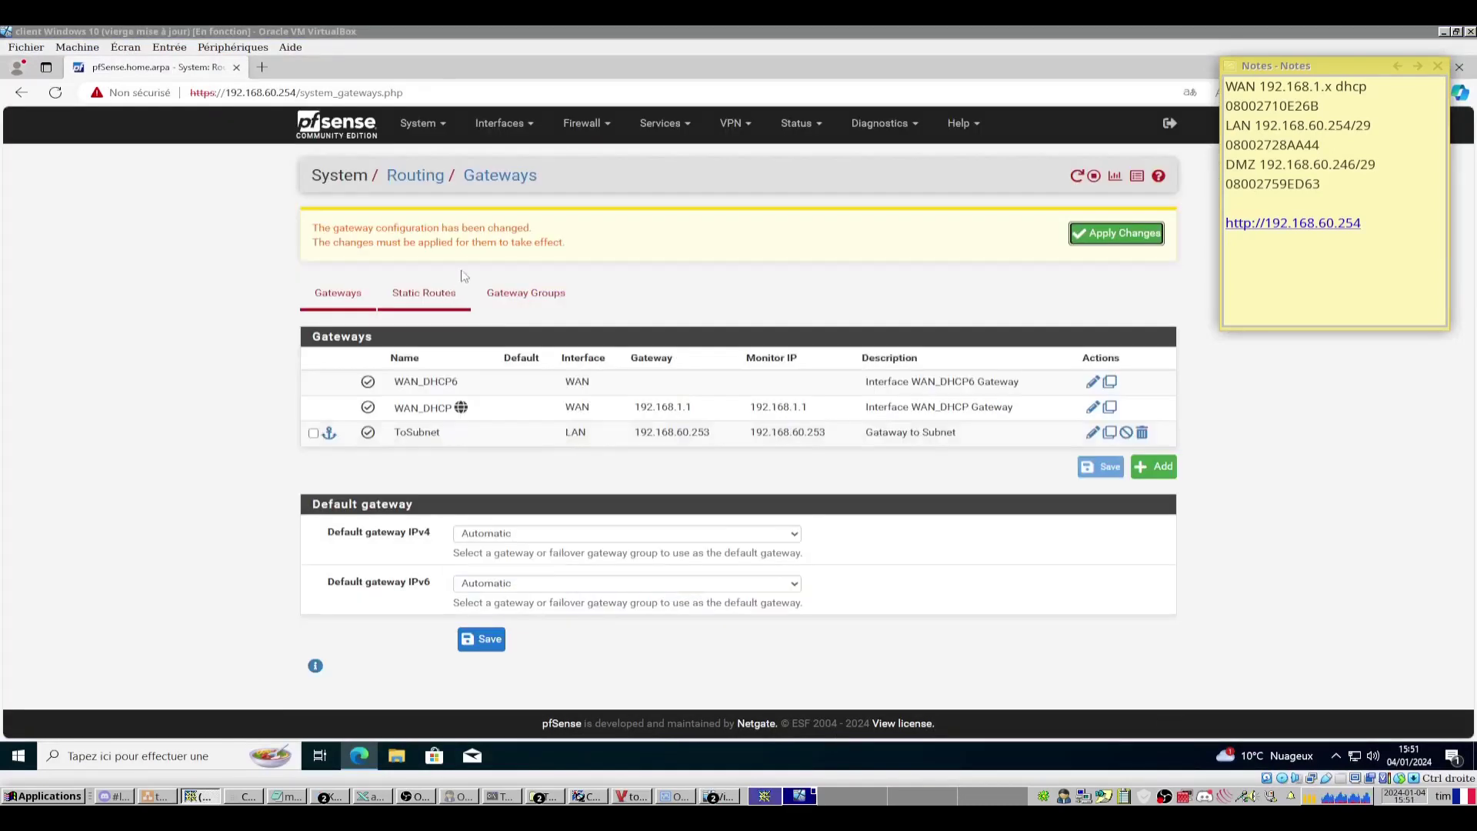
{"action": "left_click", "coordinate": [1120, 236]}
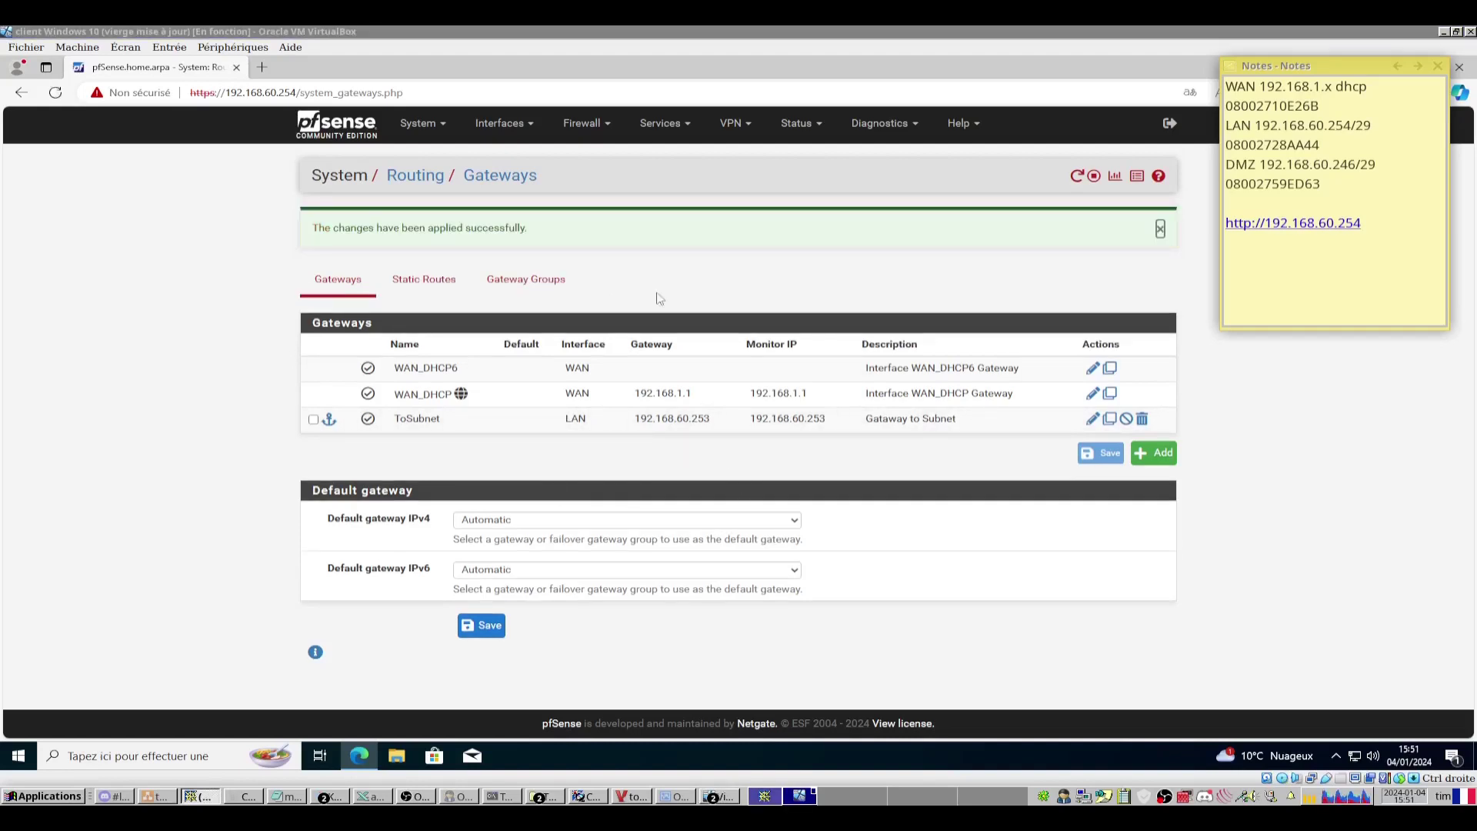
Start a new static route entry and review the available gateways.
{"action": "left_click", "coordinate": [440, 284]}
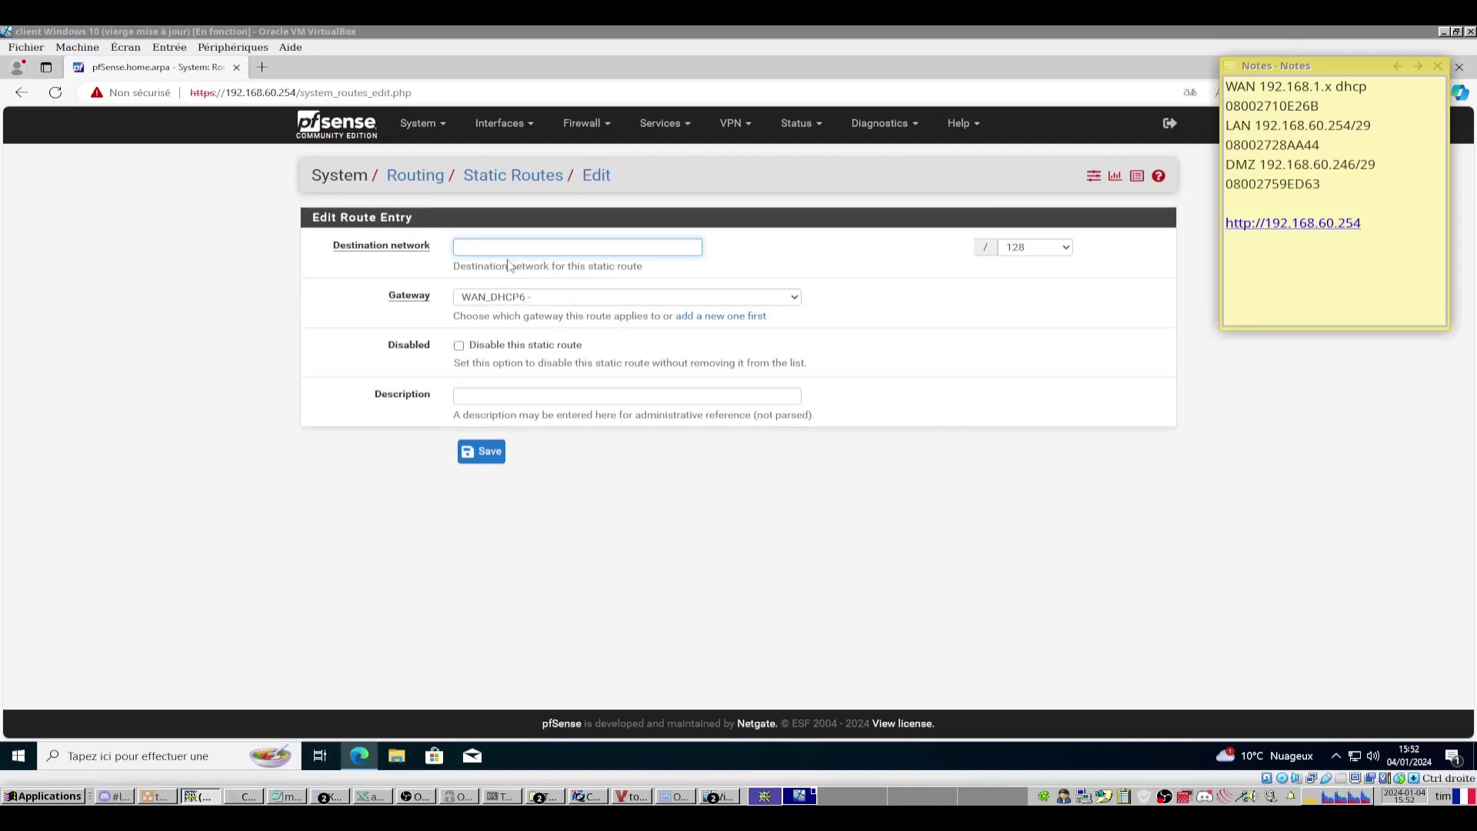
{"action": "left_click", "coordinate": [597, 298]}
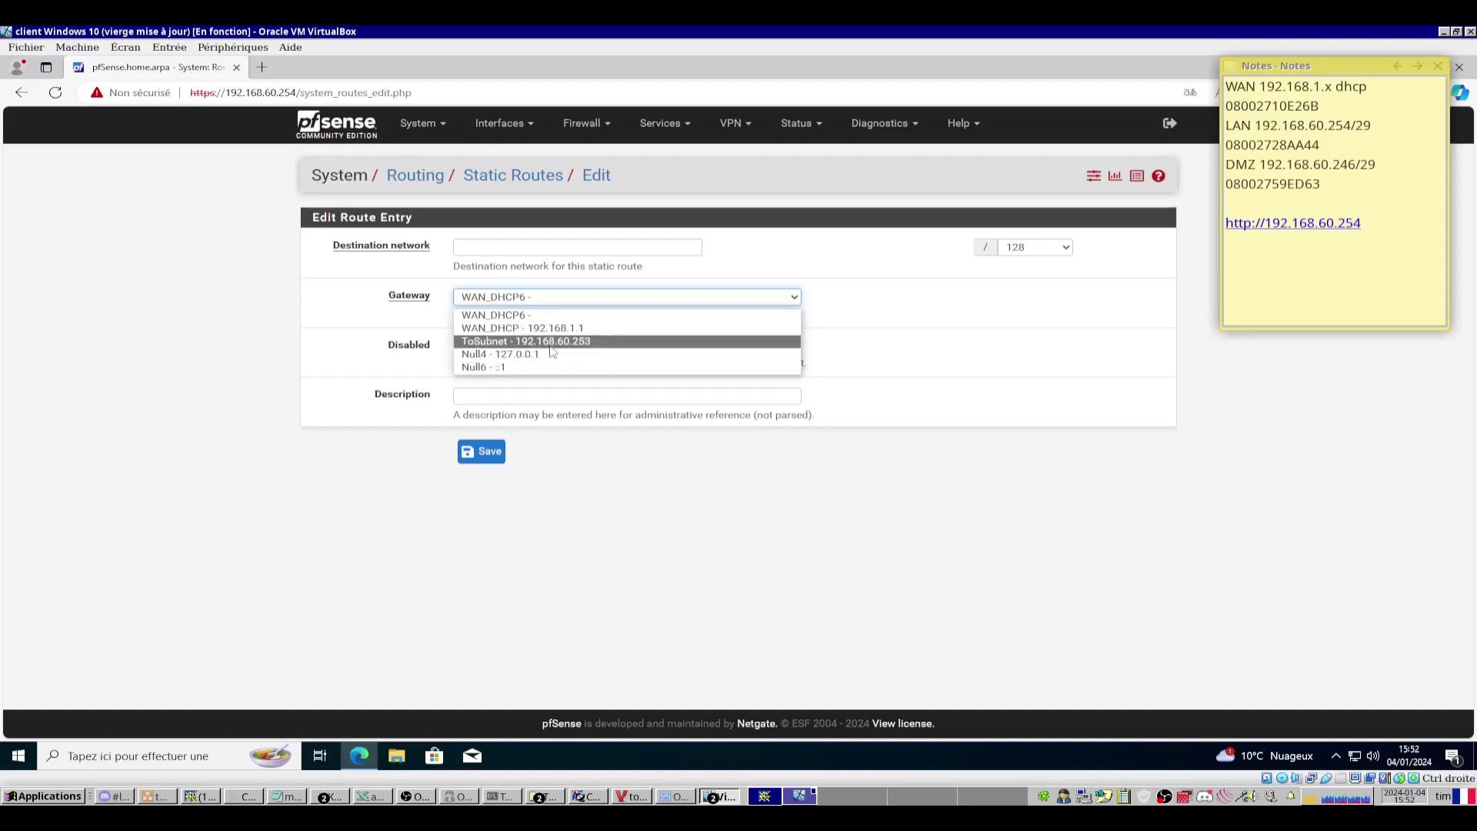
{"action": "left_click", "coordinate": [531, 247]}
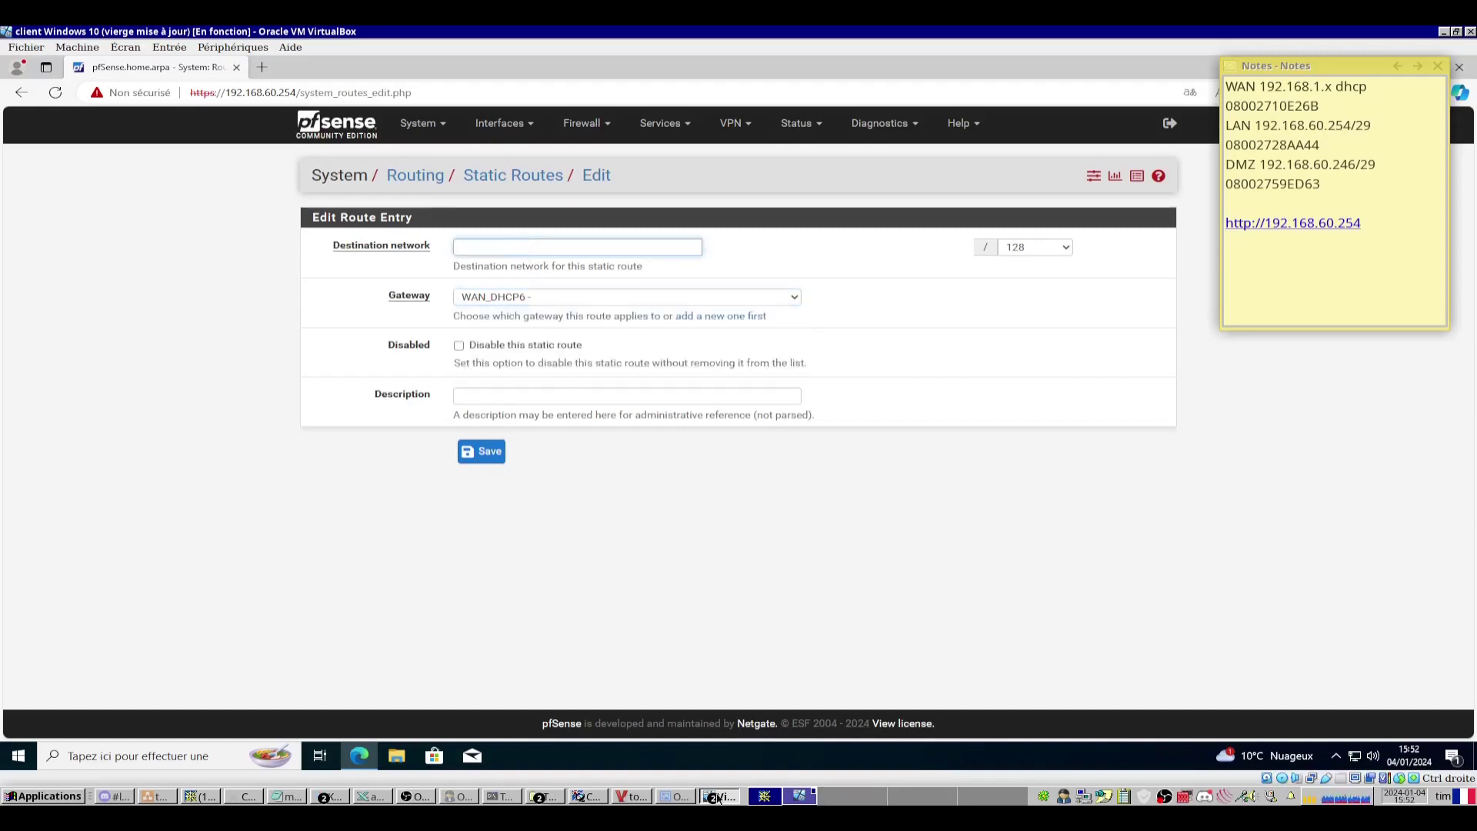
Check the subnets on the network topology diagram, then return to the route form.
{"action": "left_click", "coordinate": [631, 796]}
{"action": "scroll", "coordinate": [687, 615], "scroll_direction": "down", "scroll_amount": 2}
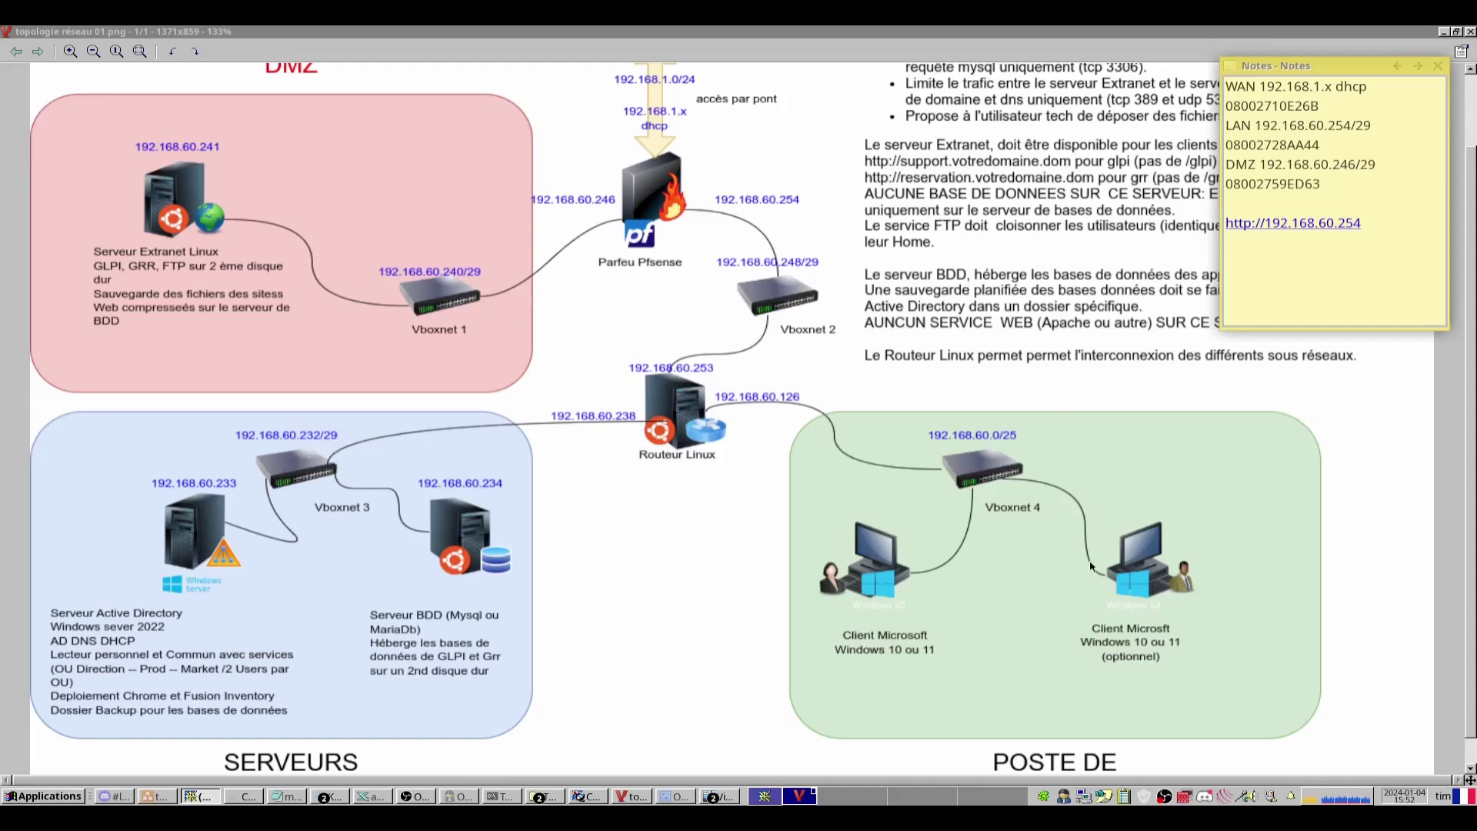
{"action": "scroll", "coordinate": [975, 612], "scroll_direction": "down", "scroll_amount": 3}
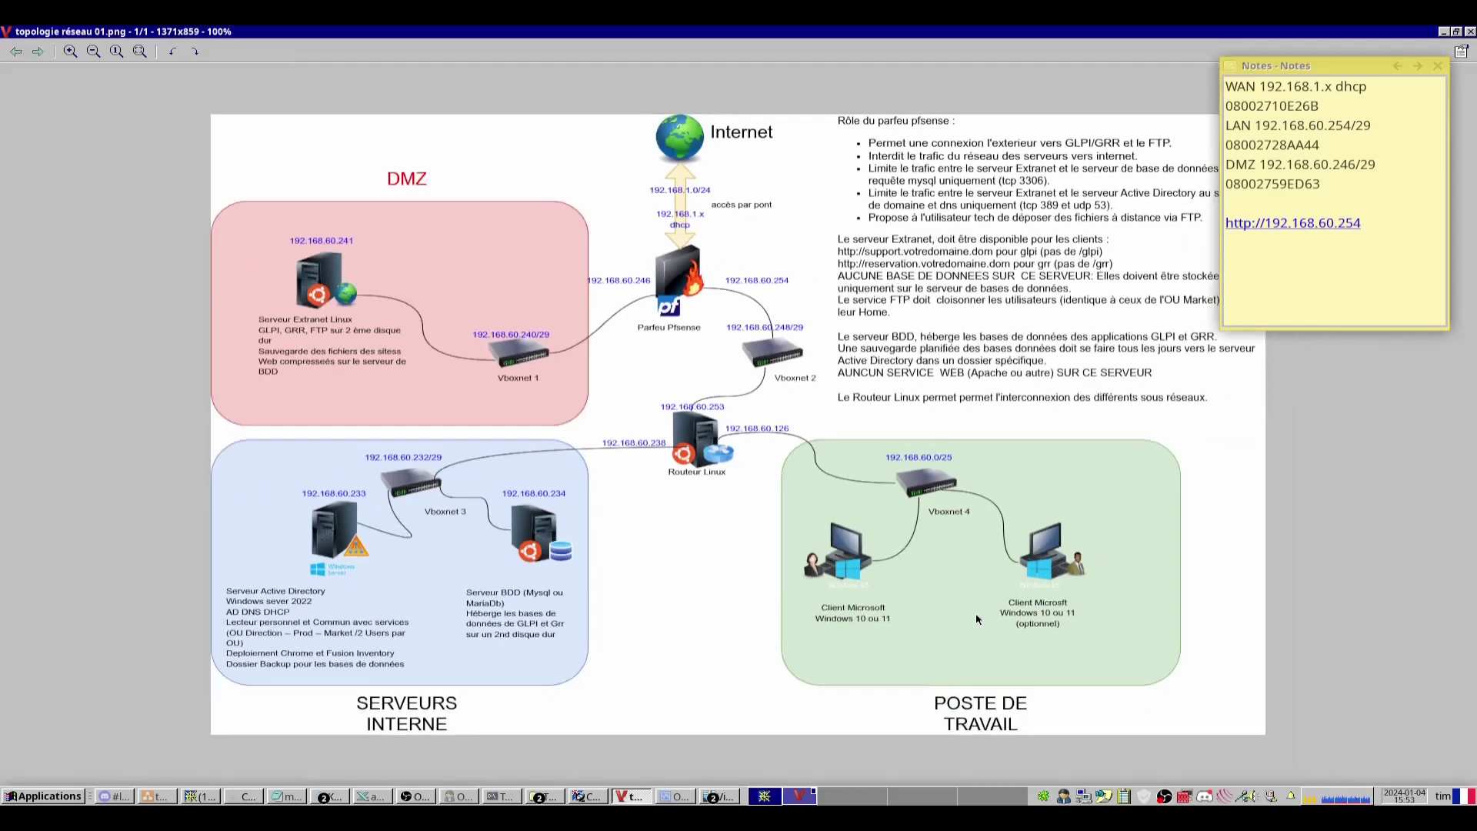
{"action": "scroll", "coordinate": [976, 612], "scroll_direction": "up", "scroll_amount": 3}
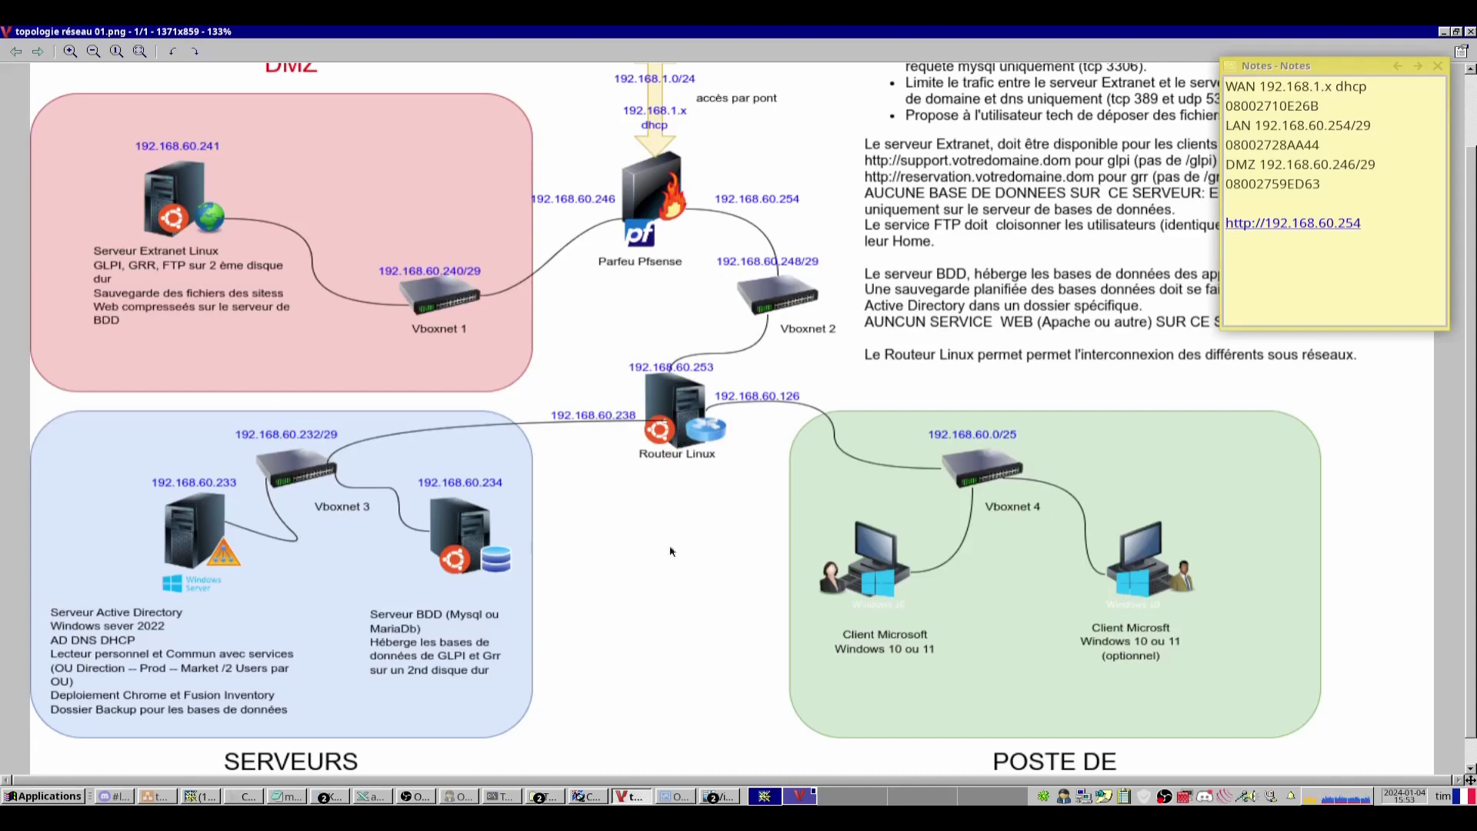
{"action": "key", "text": "alt+Tab"}
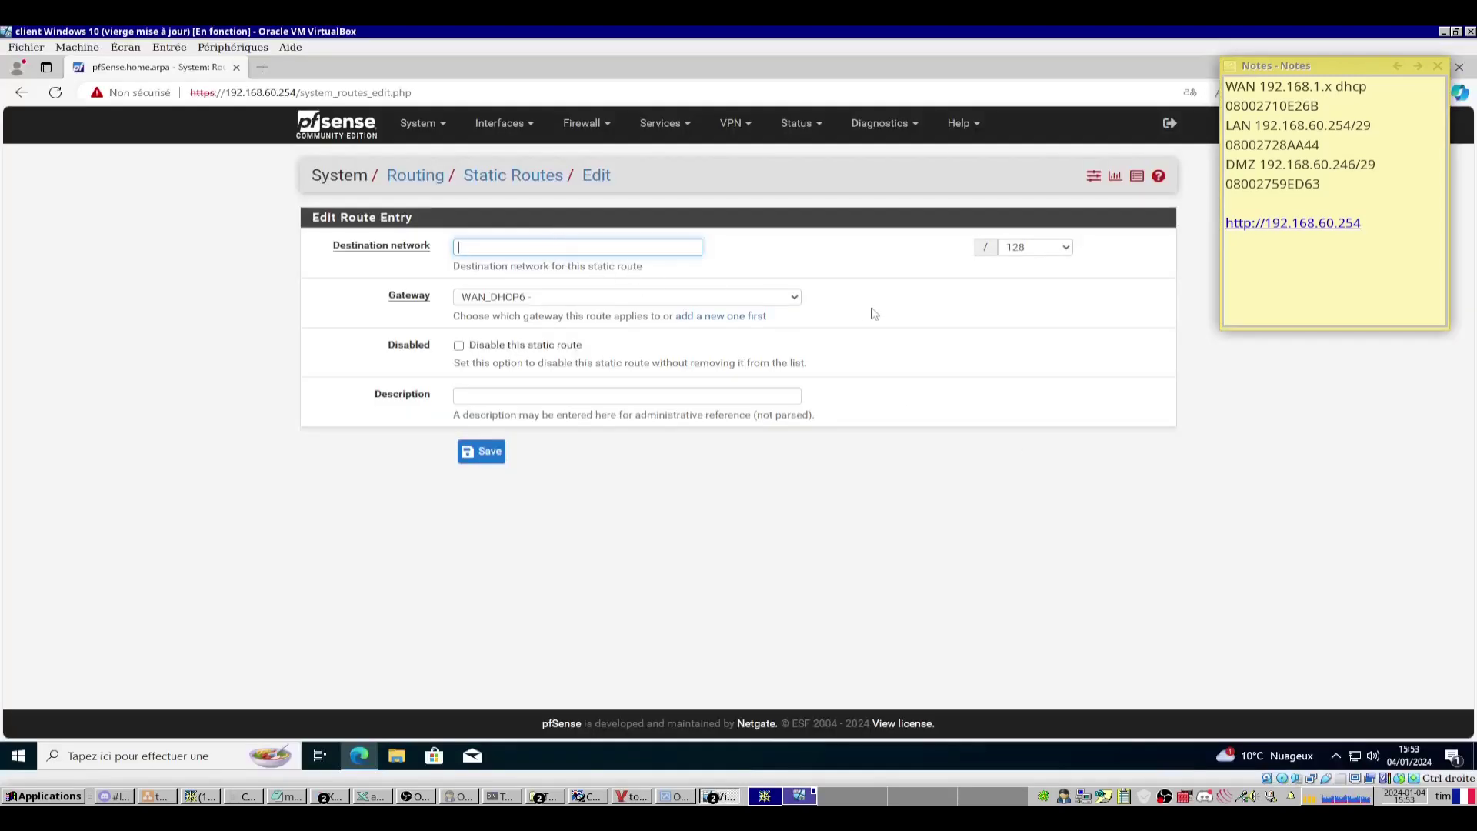
Save a static route to 192.168.60.232/29 via ToSubnet, described 'go to servers'.
{"action": "type", "text": "192.168.60.232"}
{"action": "left_click", "coordinate": [1034, 246]}
{"action": "key", "text": "2"}
{"action": "key", "text": "9"}
{"action": "left_click", "coordinate": [465, 297]}
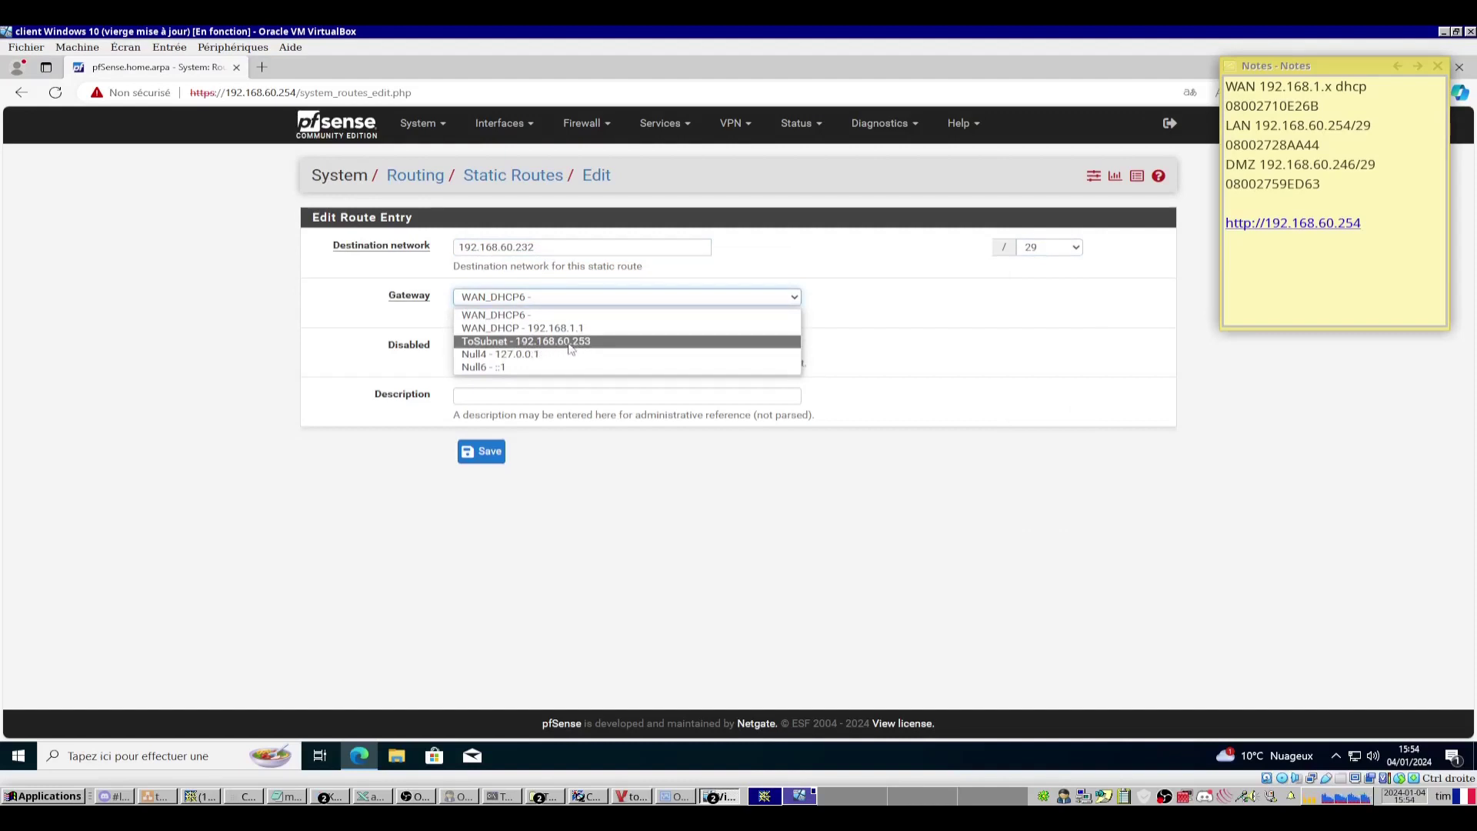
{"action": "left_click", "coordinate": [570, 342]}
{"action": "left_click", "coordinate": [526, 394]}
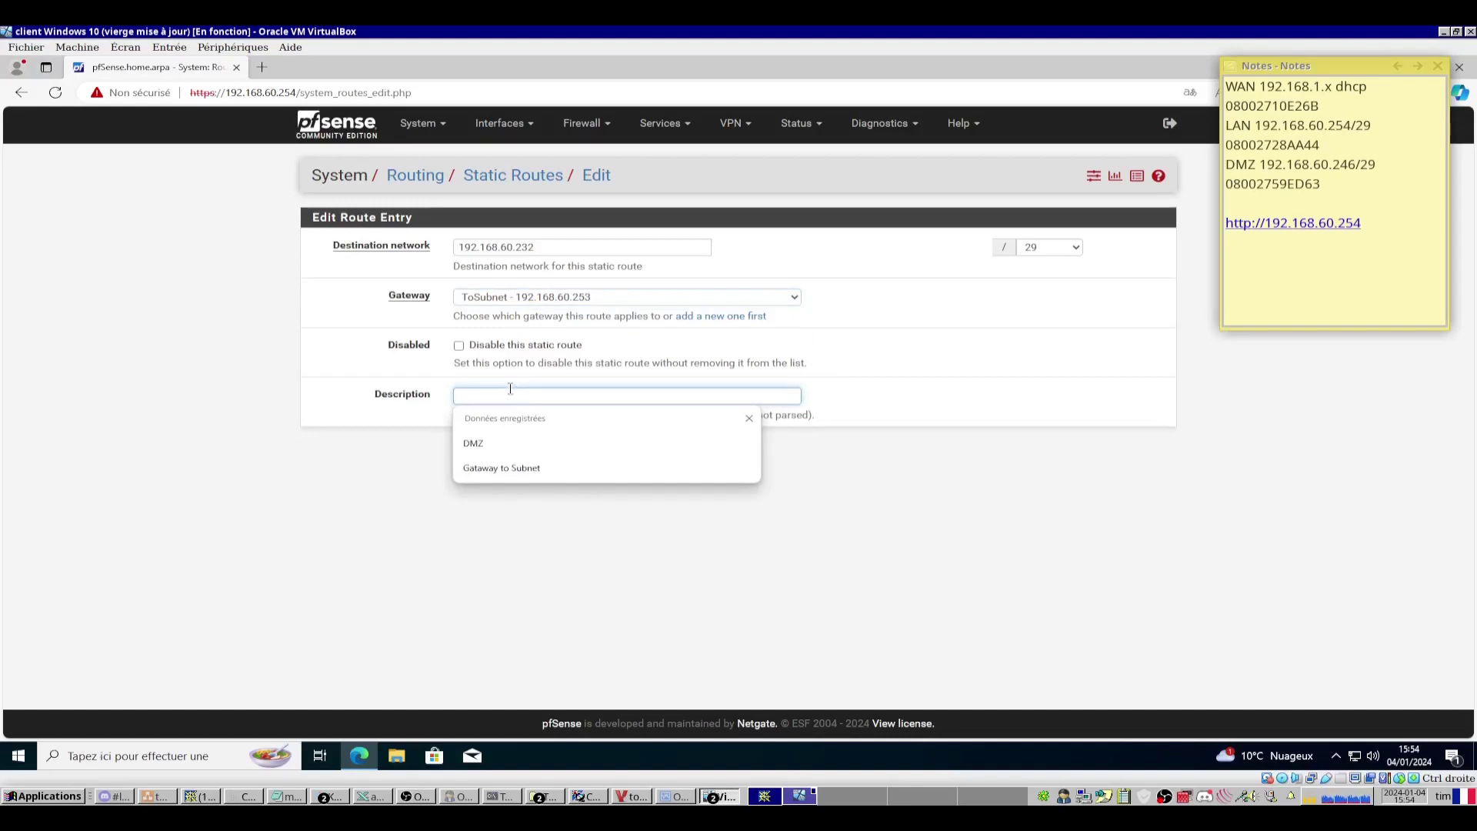
{"action": "type", "text": "go to servers"}
{"action": "left_click", "coordinate": [482, 452]}
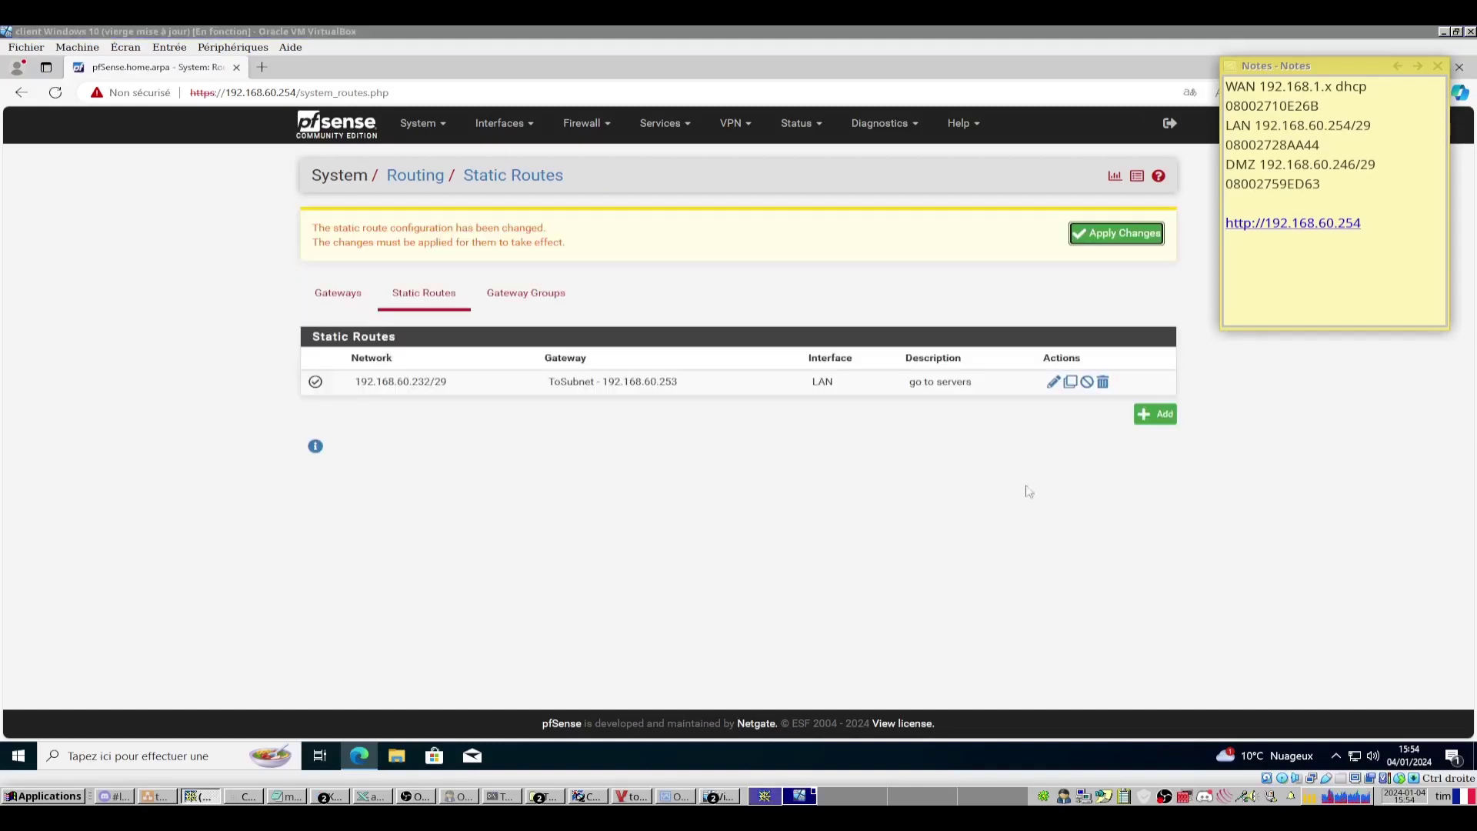
Add a new static route to 192.168.60.0/25 through the ToSubnet gateway.
{"action": "left_click", "coordinate": [1158, 419]}
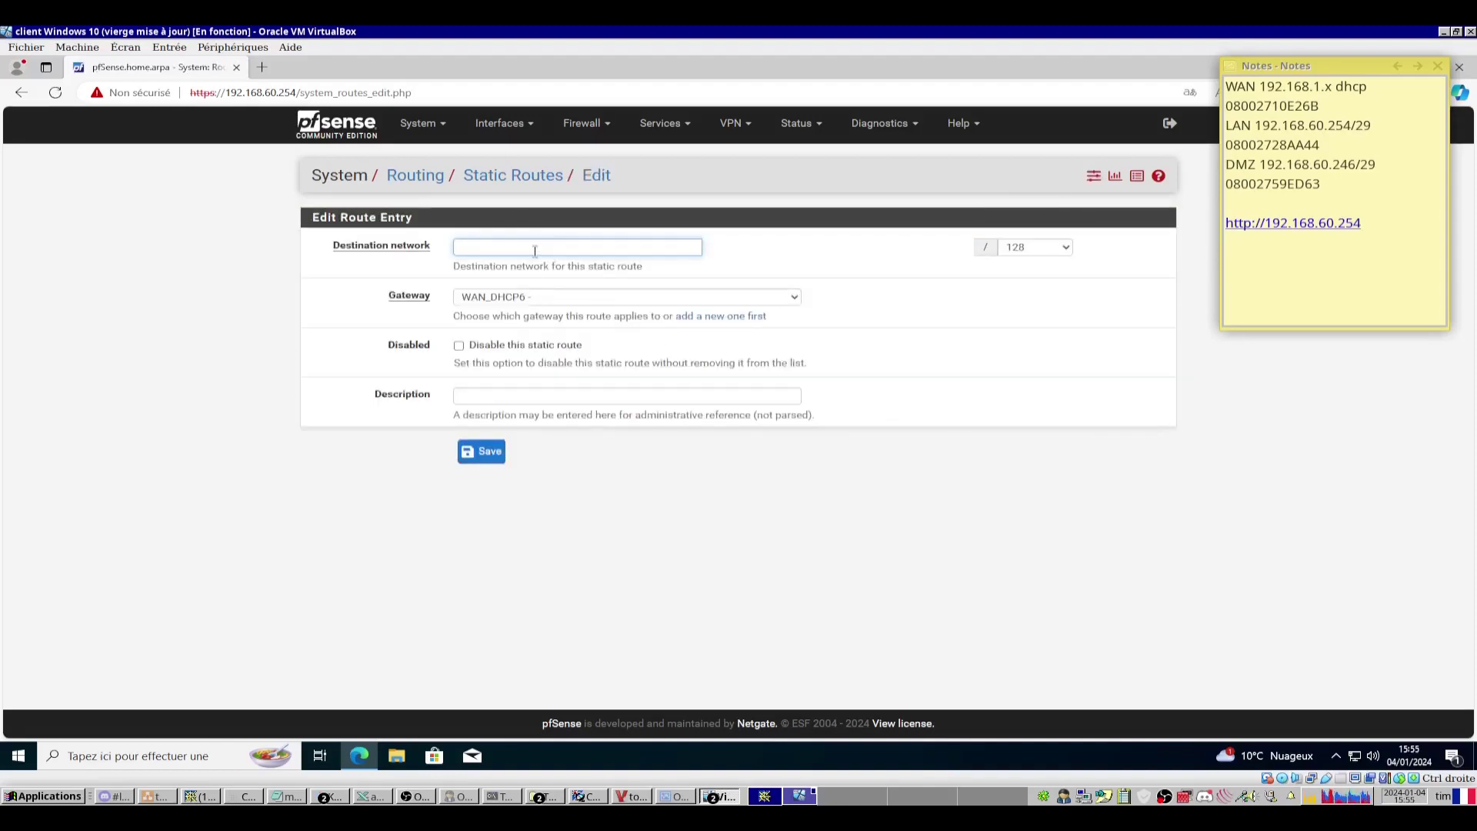
{"action": "type", "text": "192.168.60.0"}
{"action": "left_click", "coordinate": [538, 297]}
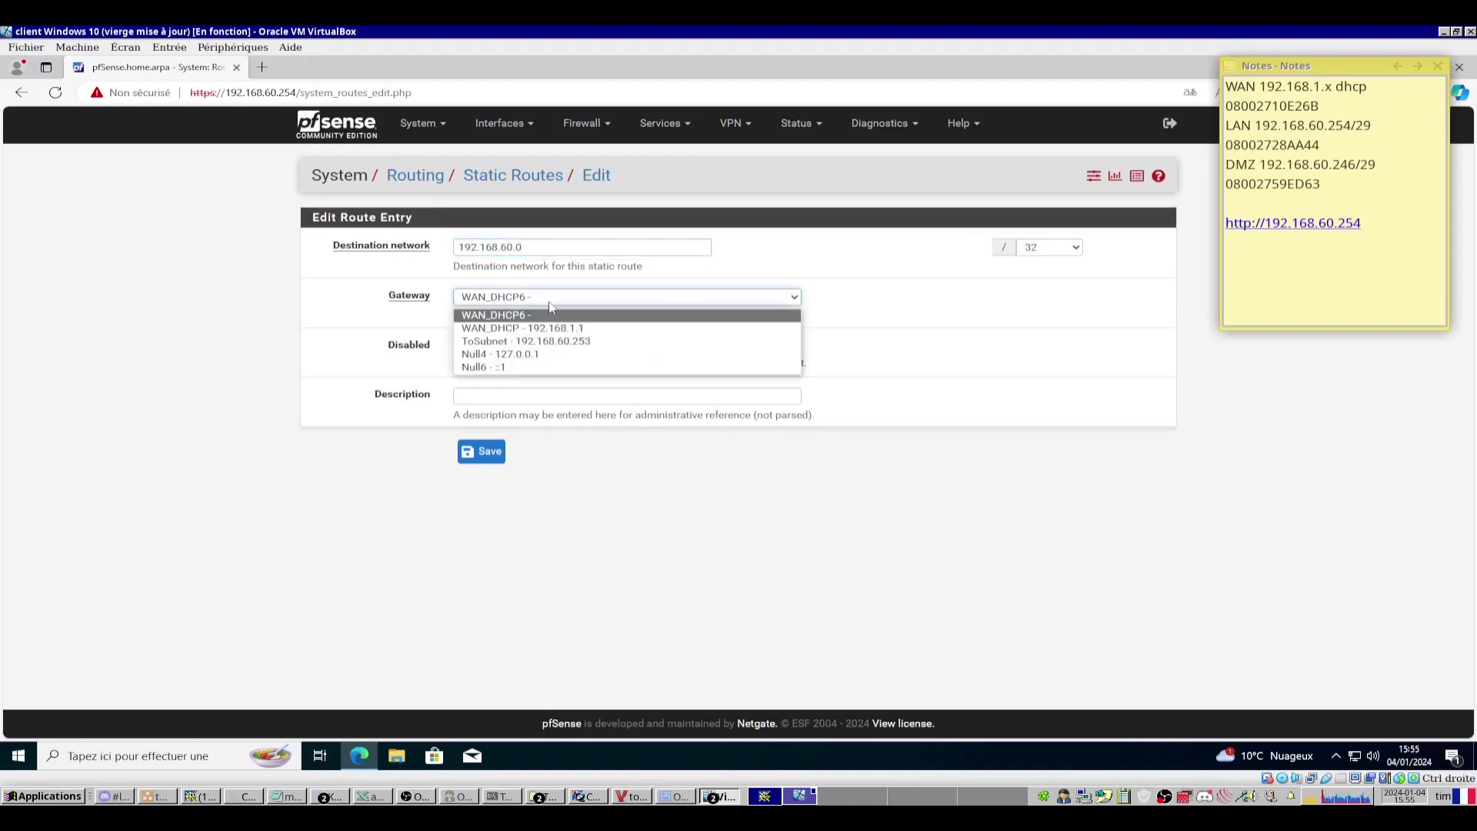
{"action": "left_click", "coordinate": [536, 342]}
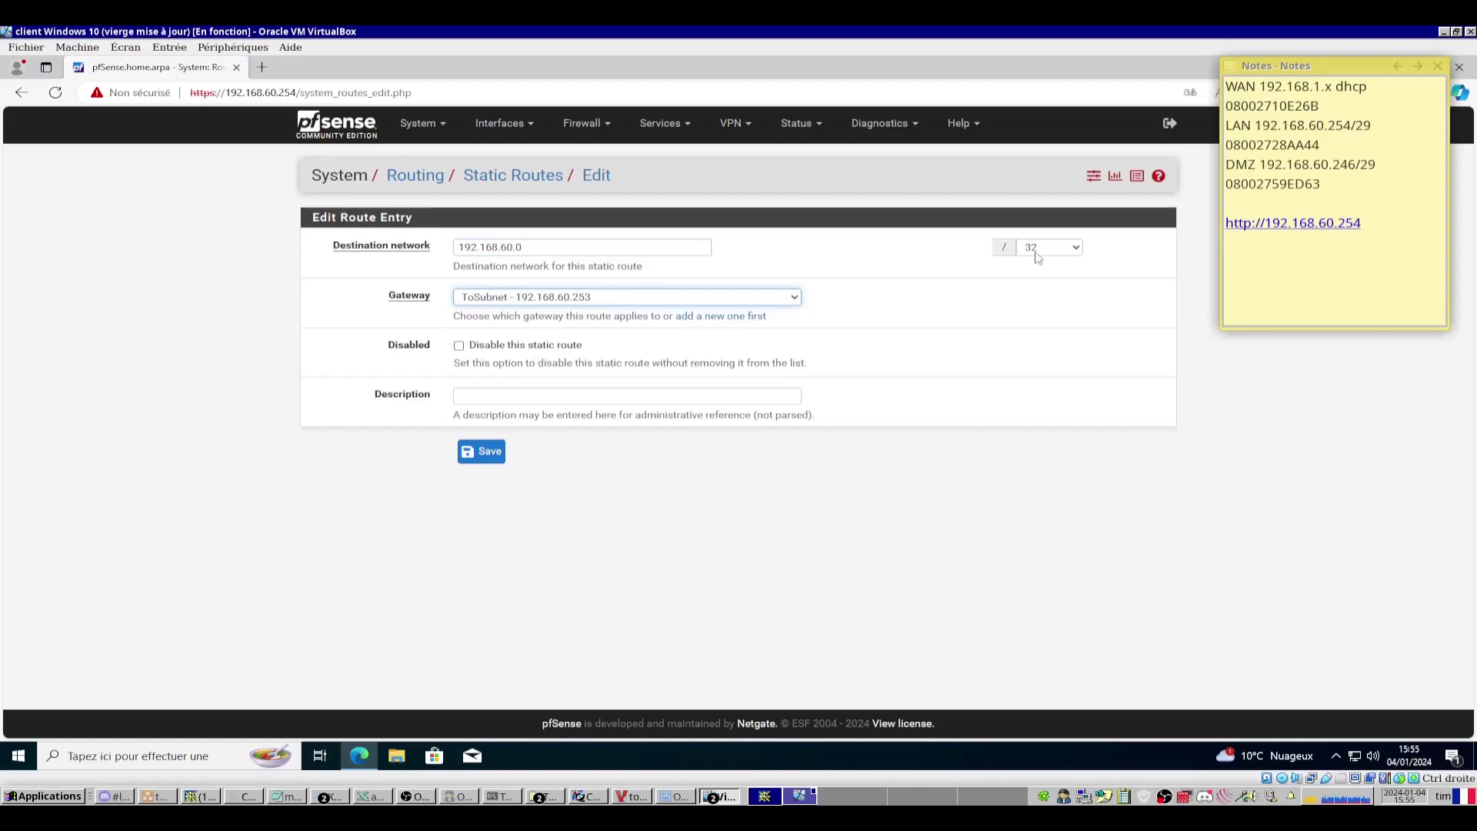
{"action": "left_click", "coordinate": [1034, 251]}
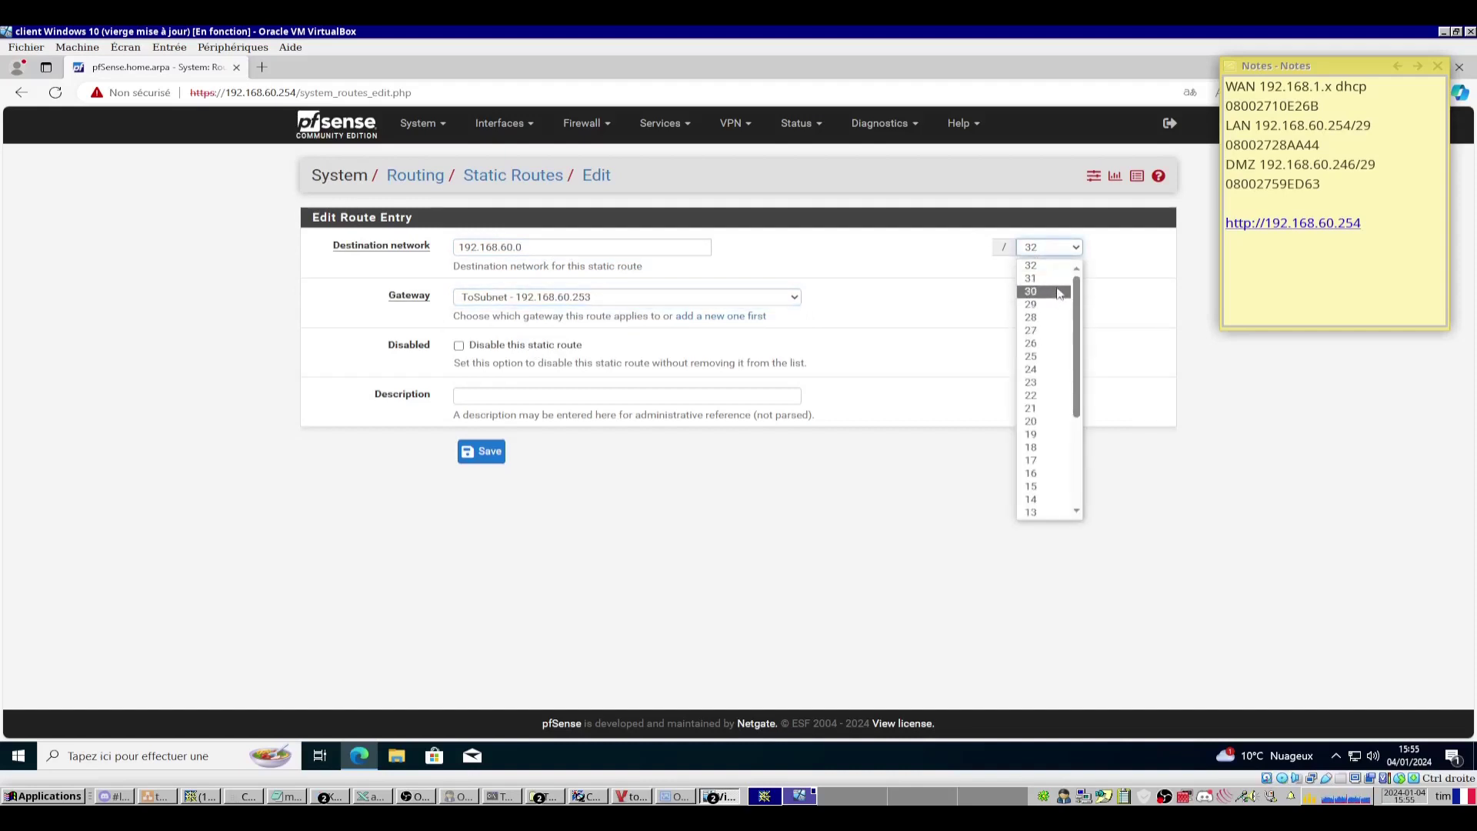
{"action": "left_click", "coordinate": [1050, 356]}
Describe the route 'go to clients', save it, and apply the static route changes.
{"action": "left_click", "coordinate": [631, 796]}
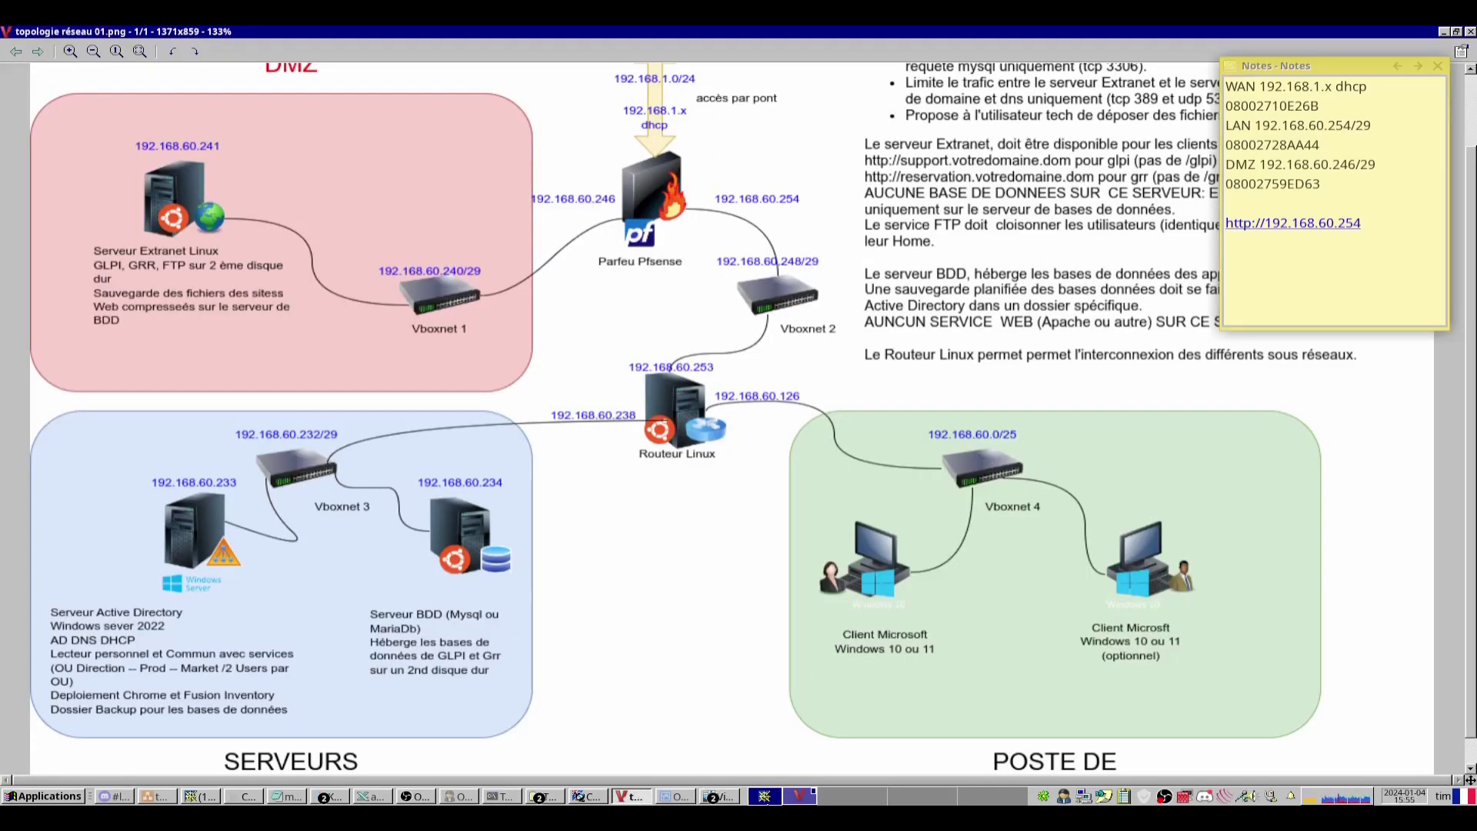
{"action": "key", "text": "alt+Tab"}
{"action": "left_click", "coordinate": [523, 395]}
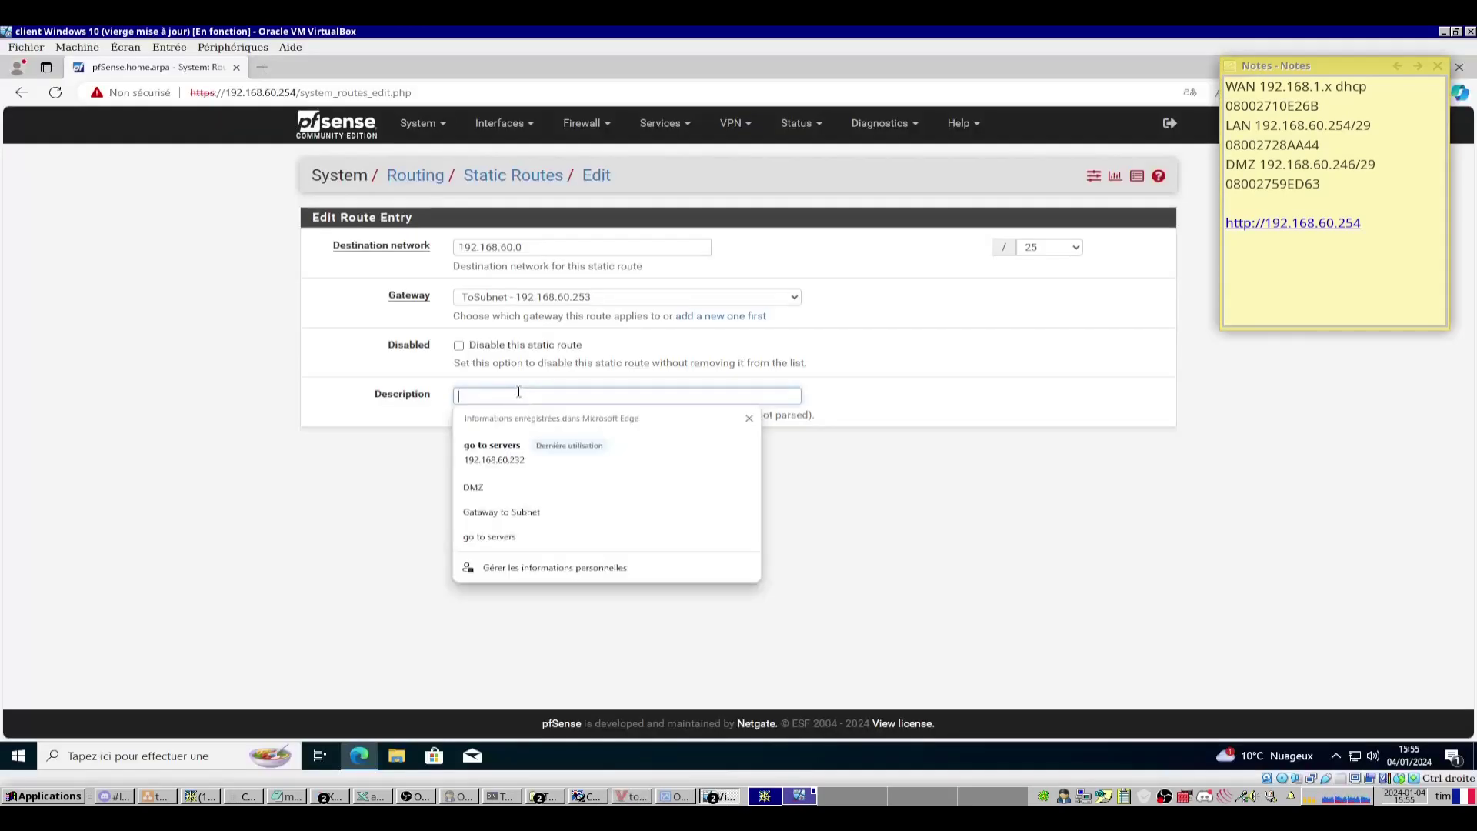
{"action": "type", "text": "go to clients"}
{"action": "left_click", "coordinate": [484, 451]}
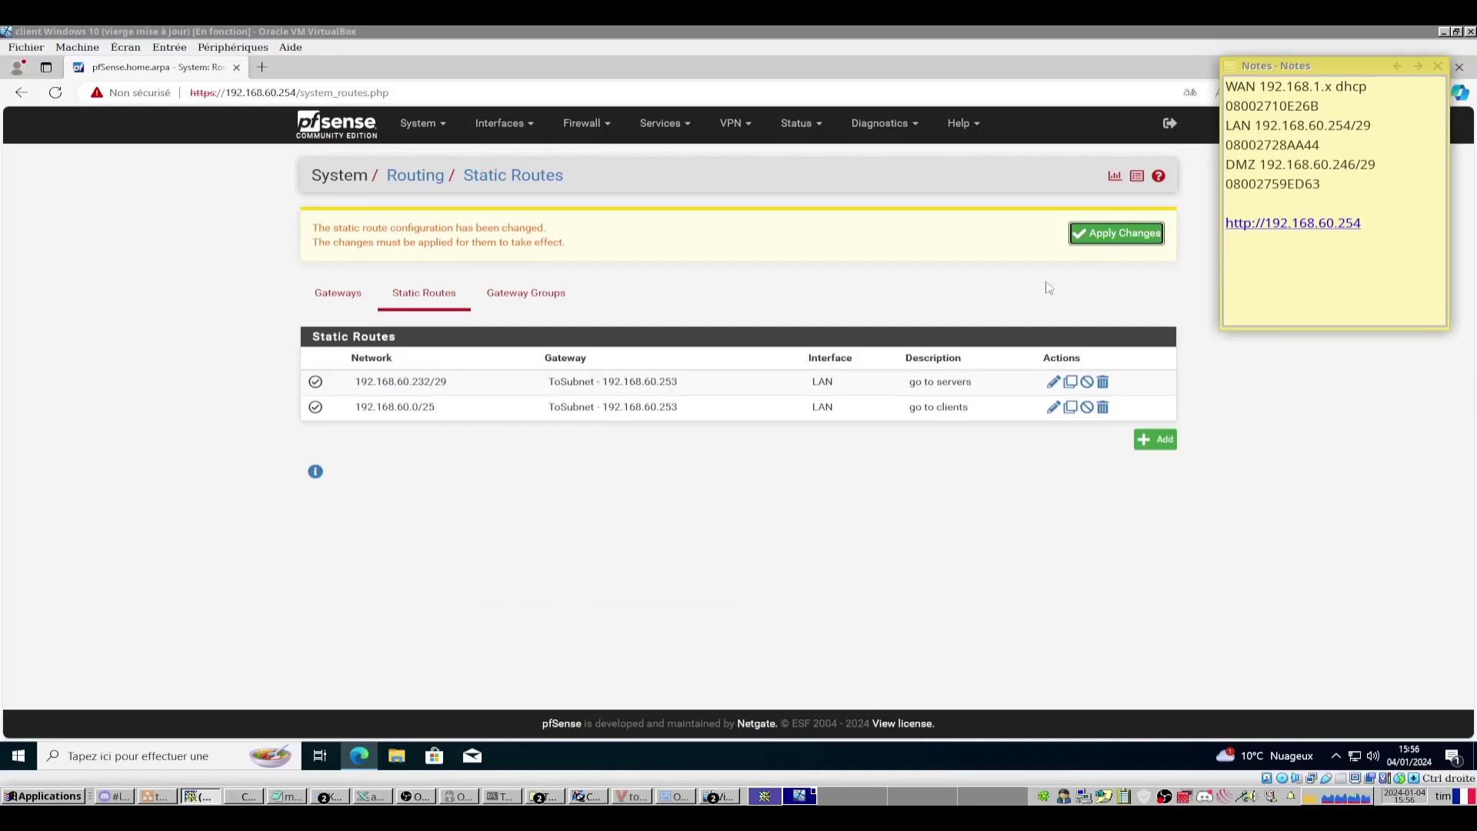
{"action": "left_click", "coordinate": [1108, 239]}
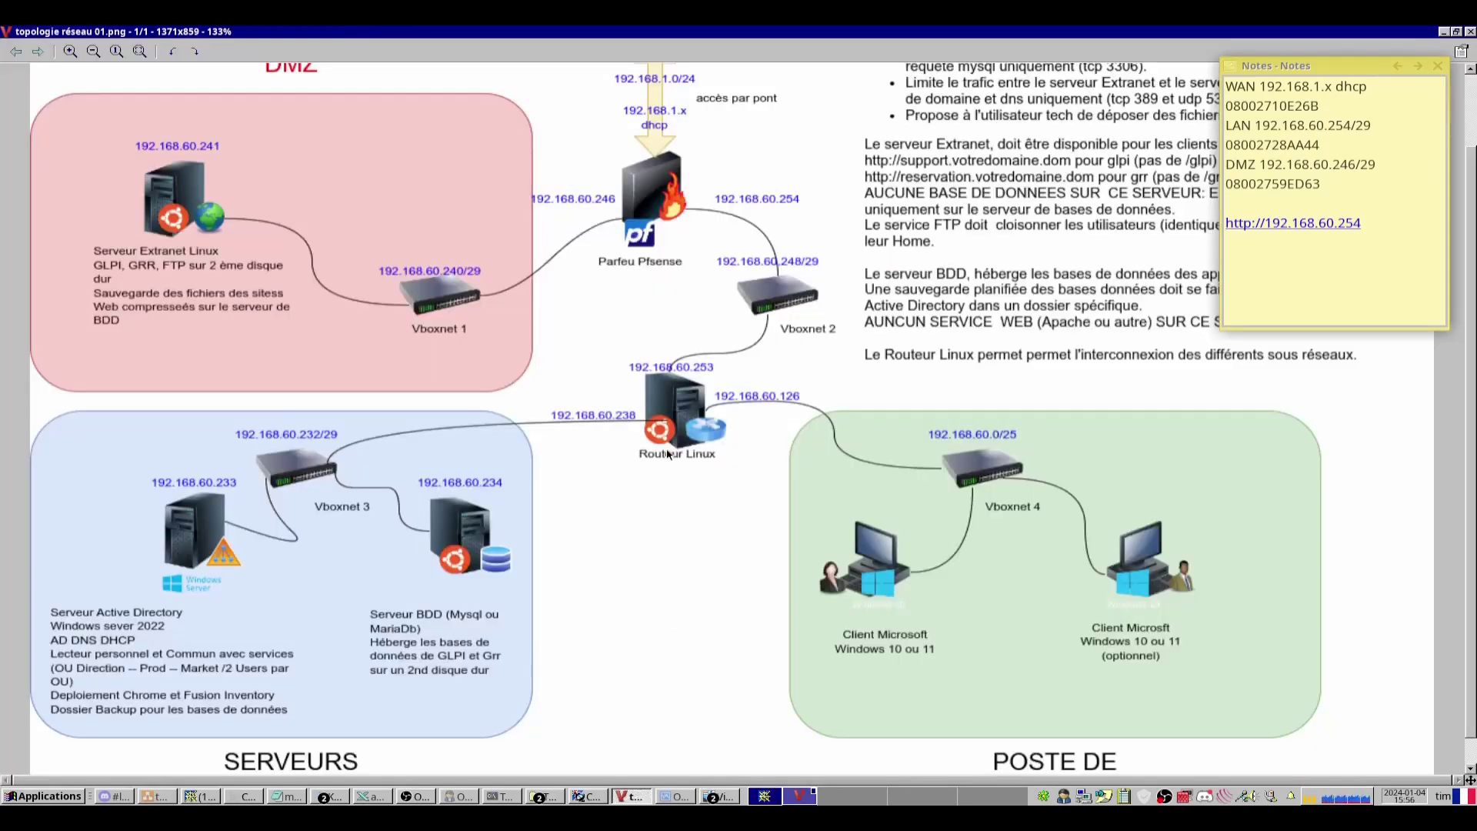
{"action": "scroll", "coordinate": [667, 454], "scroll_direction": "up", "scroll_amount": 2}
{"action": "scroll", "coordinate": [668, 454], "scroll_direction": "down", "scroll_amount": 4}
{"action": "scroll", "coordinate": [668, 454], "scroll_direction": "up", "scroll_amount": 2}
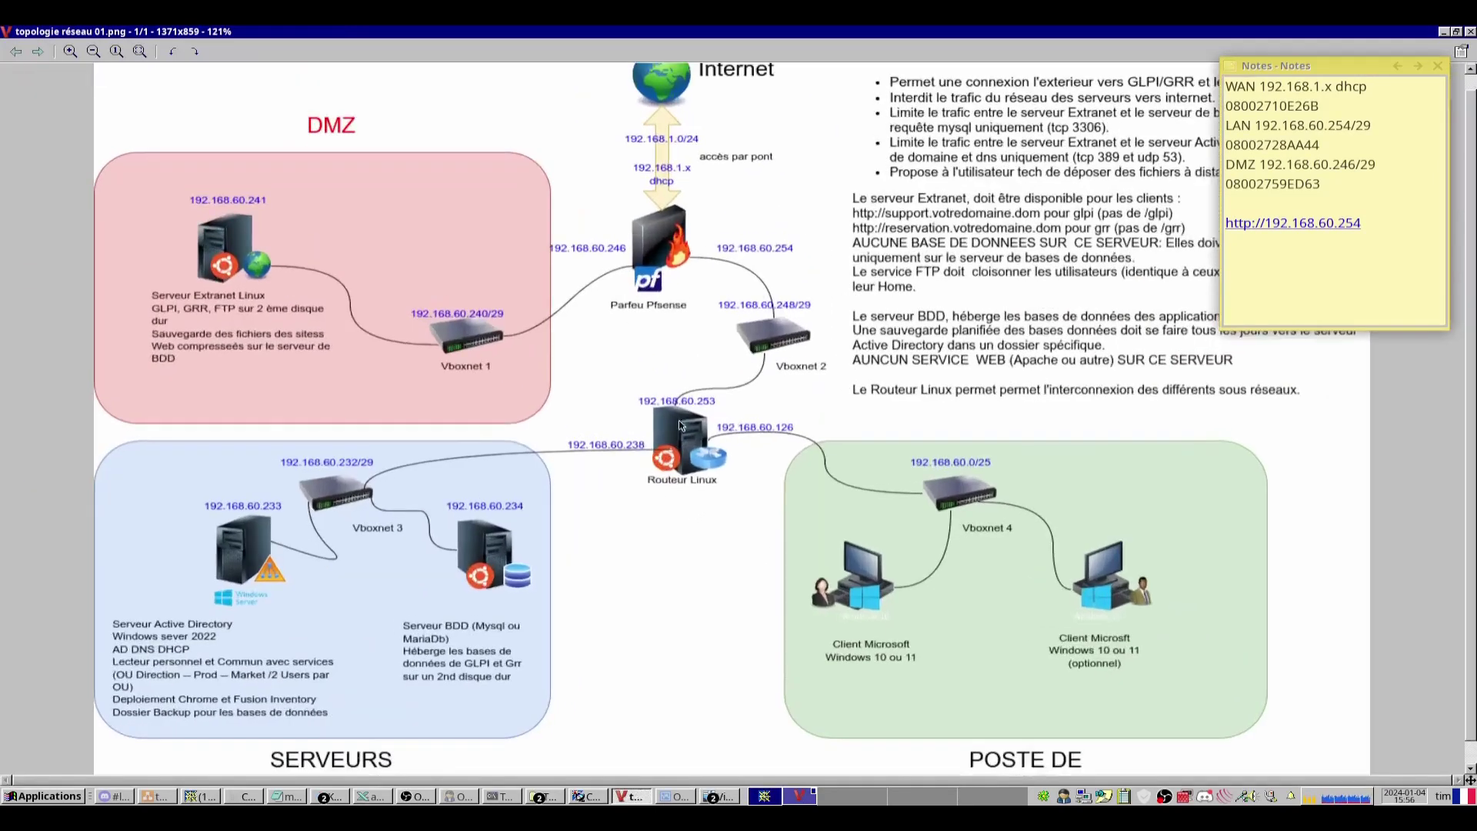